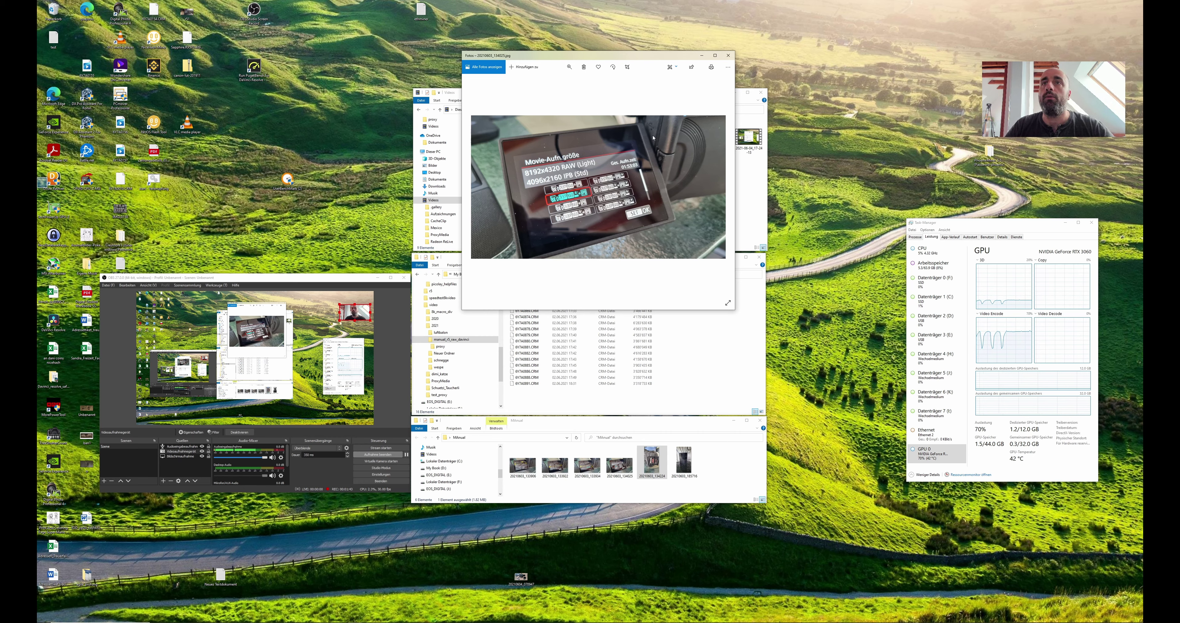
- View the remaining photos of the memory card slots and the external drive, and close the photo viewer
{"action": "key", "text": "Right"}
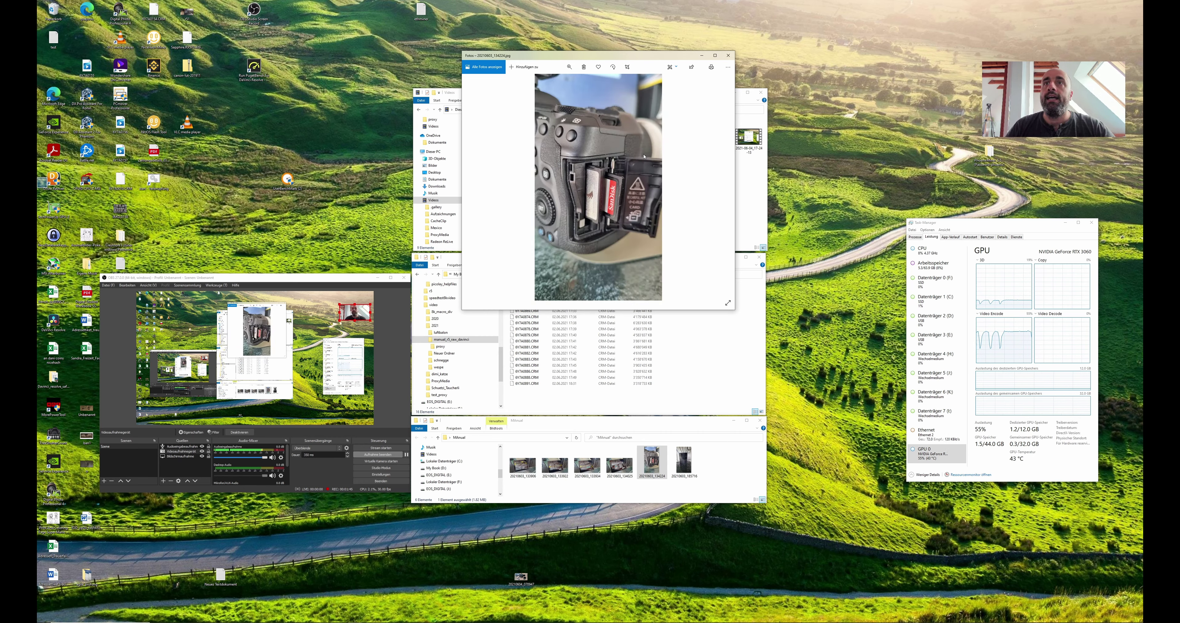
{"action": "key", "text": "Right"}
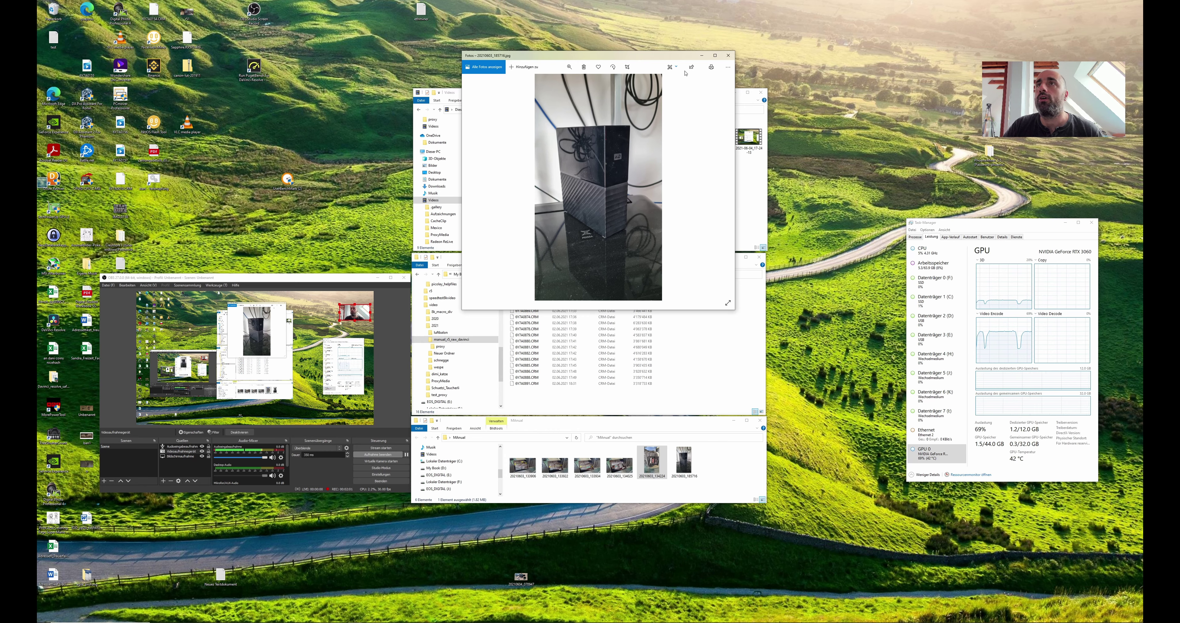
{"action": "left_click", "coordinate": [728, 55]}
- Open the proxy subfolder inside manual_r5_raw_davinci to inspect its MP4 files
{"action": "scroll", "coordinate": [454, 348], "scroll_direction": "up", "scroll_amount": 3}
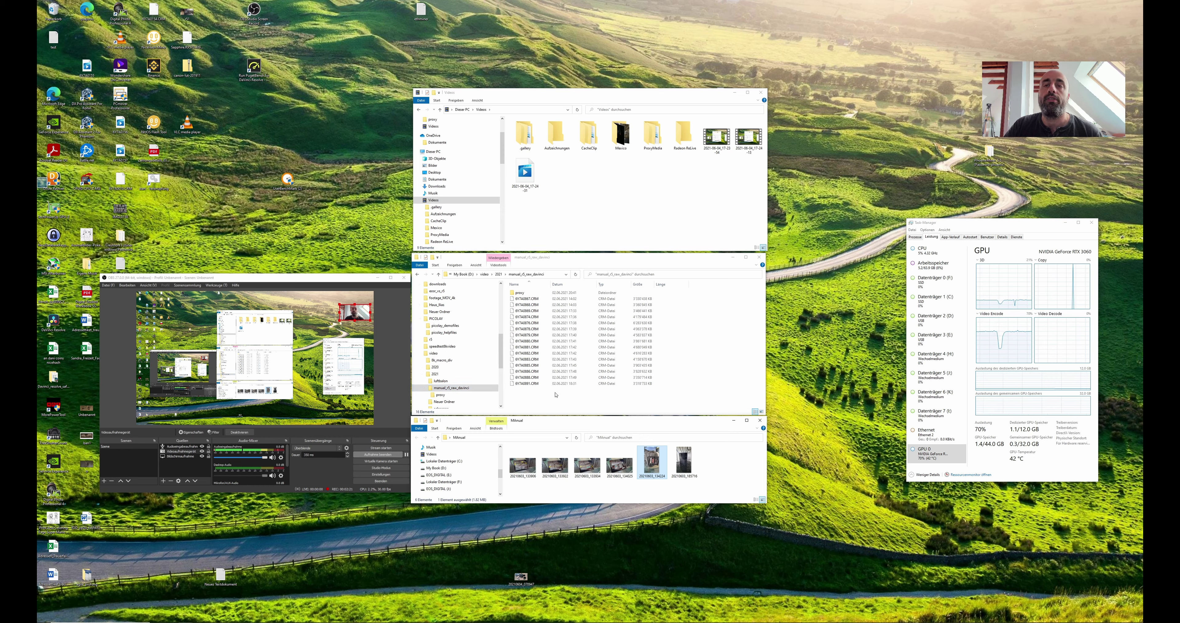
{"action": "double_click", "coordinate": [525, 294]}
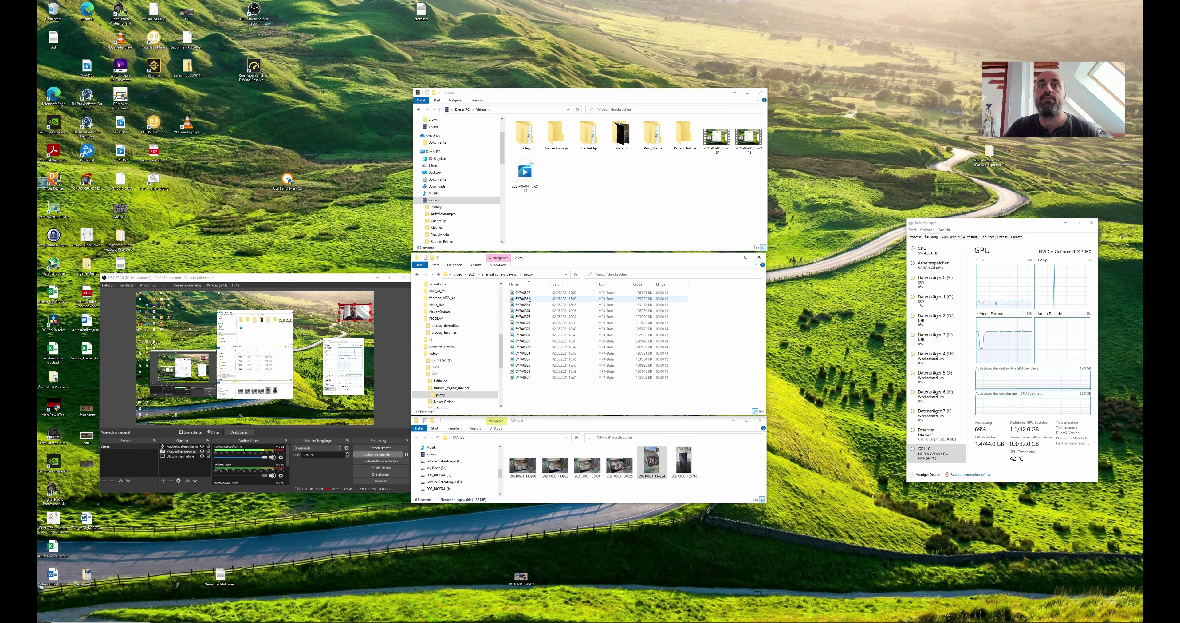
{"action": "left_click", "coordinate": [572, 213]}
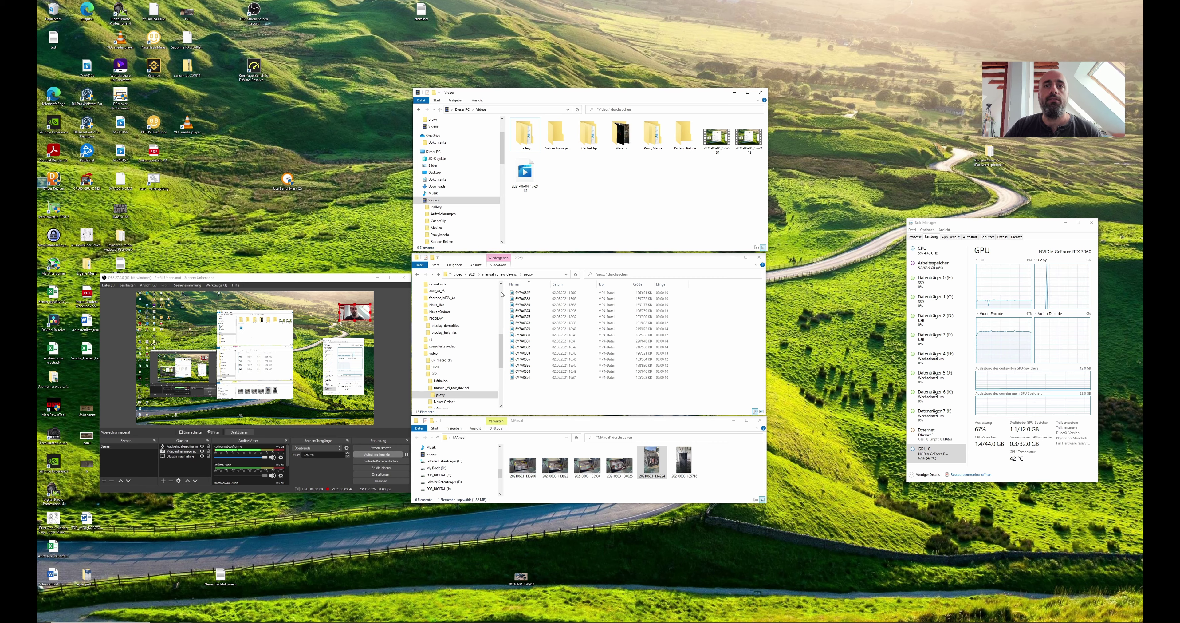
- Launch DaVinci Resolve and create a new project named Man_RAW_8K
{"action": "double_click", "coordinate": [54, 319]}
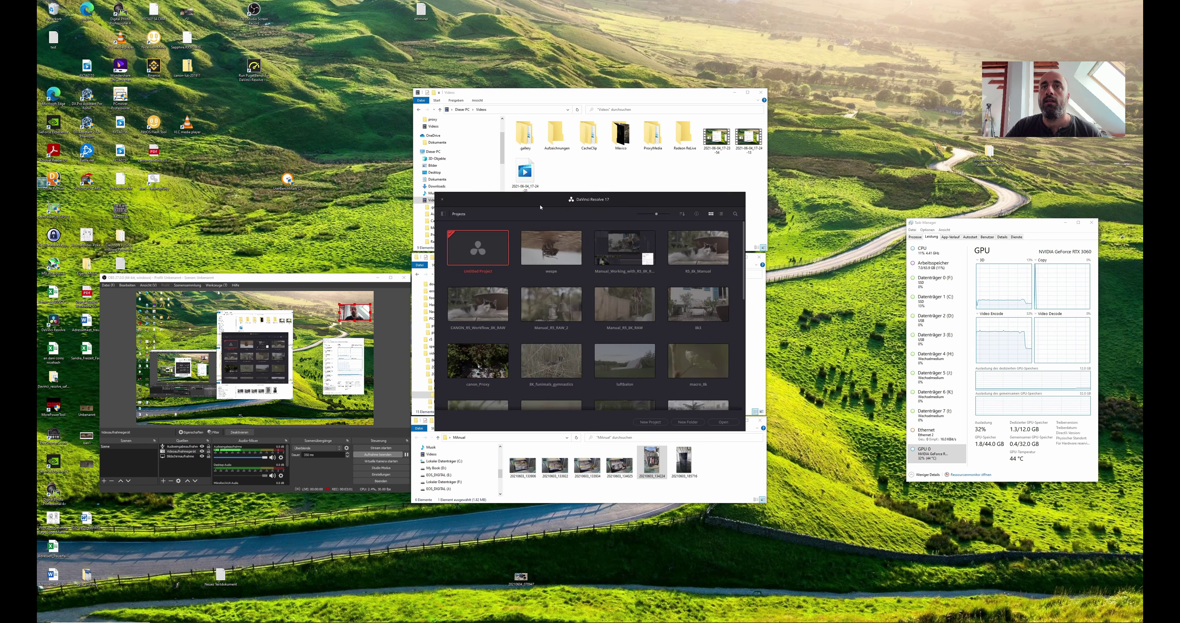
{"action": "left_click_drag", "start_coordinate": [540, 199], "coordinate": [420, 143]}
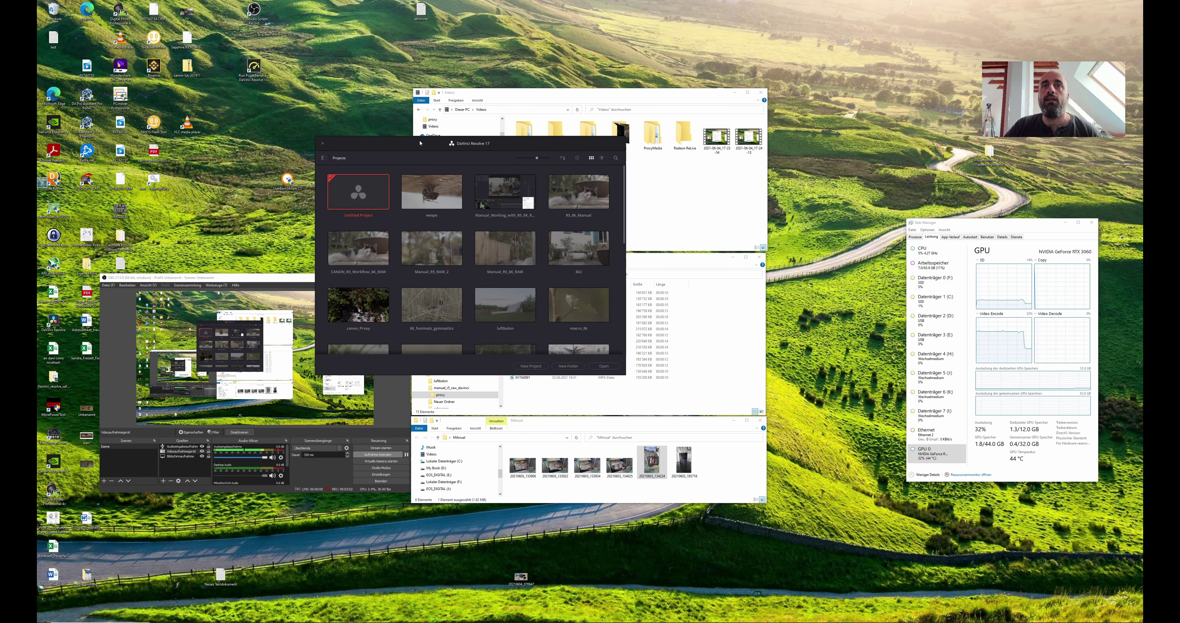
{"action": "left_click", "coordinate": [531, 365]}
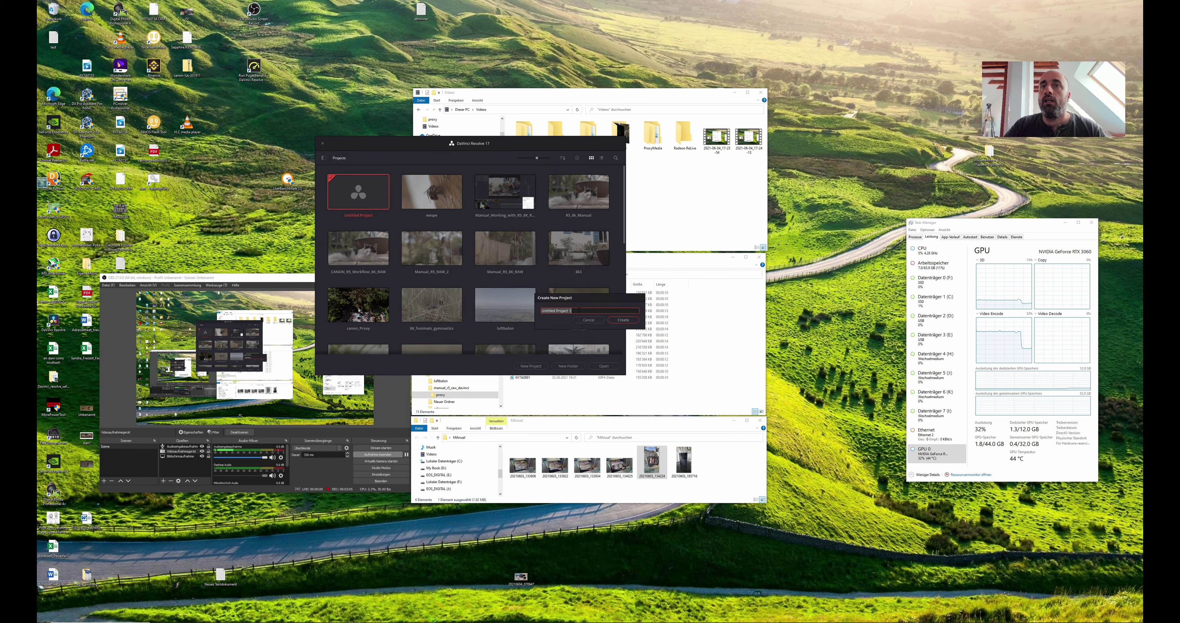
{"action": "type", "text": "Man_RAW_8"}
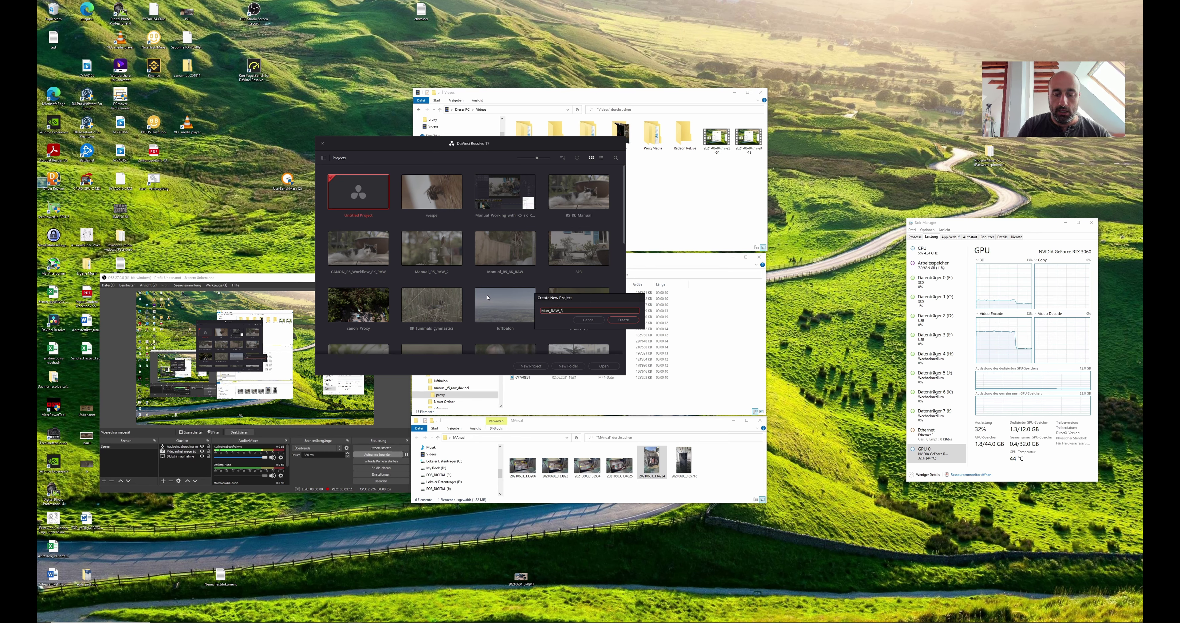
{"action": "type", "text": "K"}
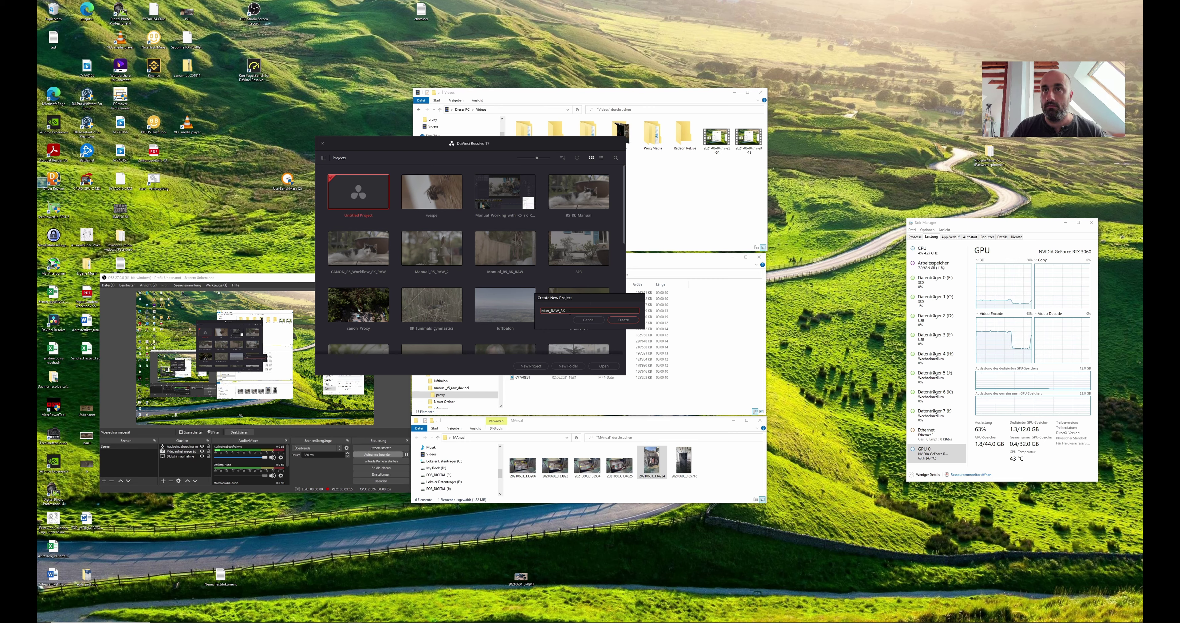
{"action": "key", "text": "Return"}
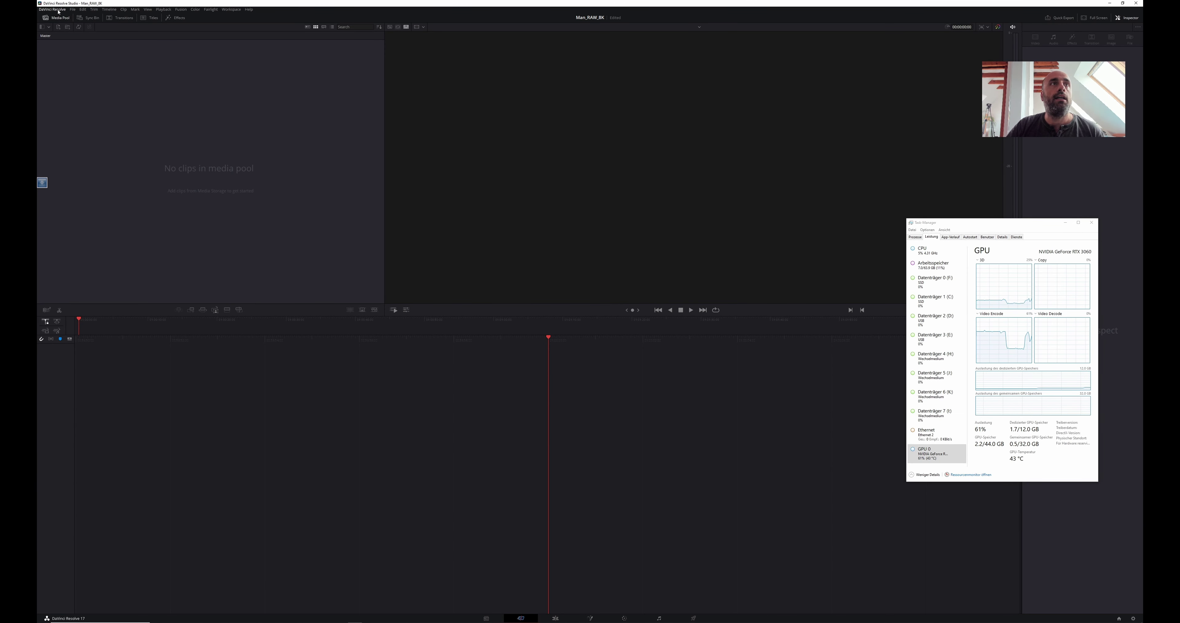
- In the project settings, set the timeline resolution to 4096 x 2160 DCI
{"action": "left_click", "coordinate": [74, 9]}
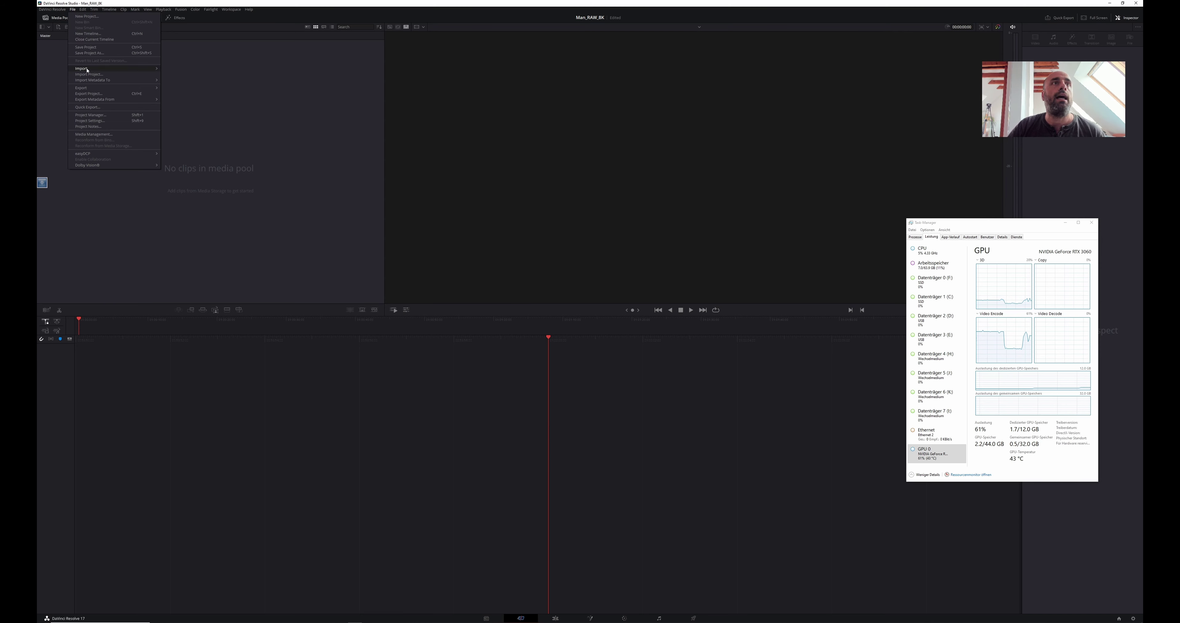
{"action": "left_click", "coordinate": [94, 121]}
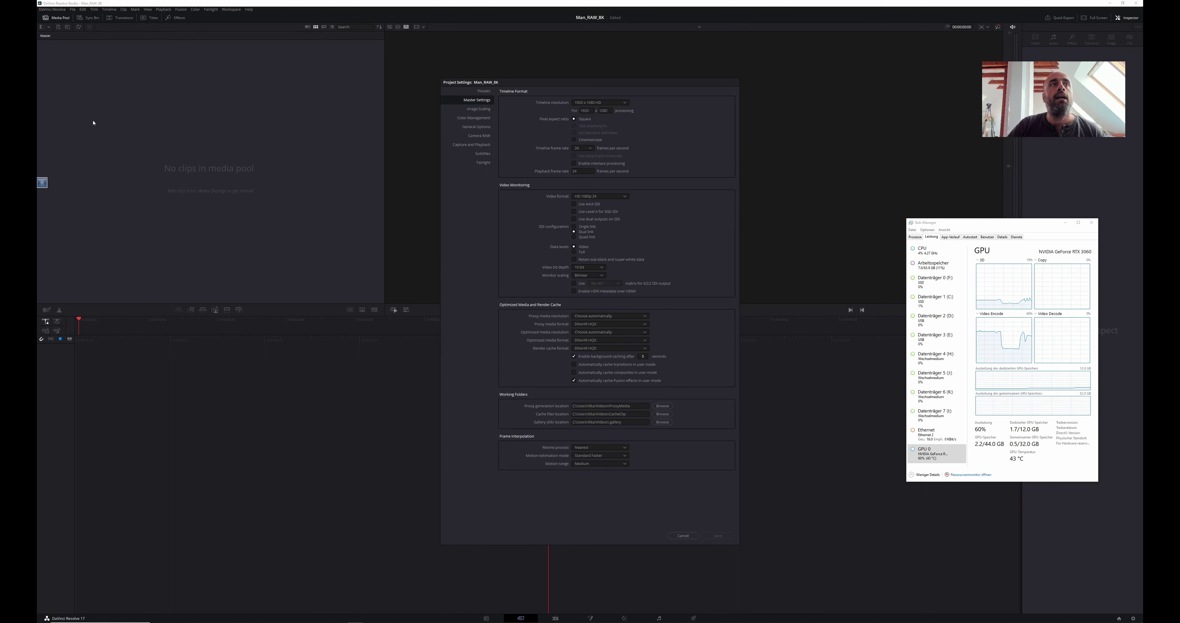
{"action": "left_click", "coordinate": [624, 106]}
{"action": "left_click_drag", "start_coordinate": [628, 118], "coordinate": [627, 167]}
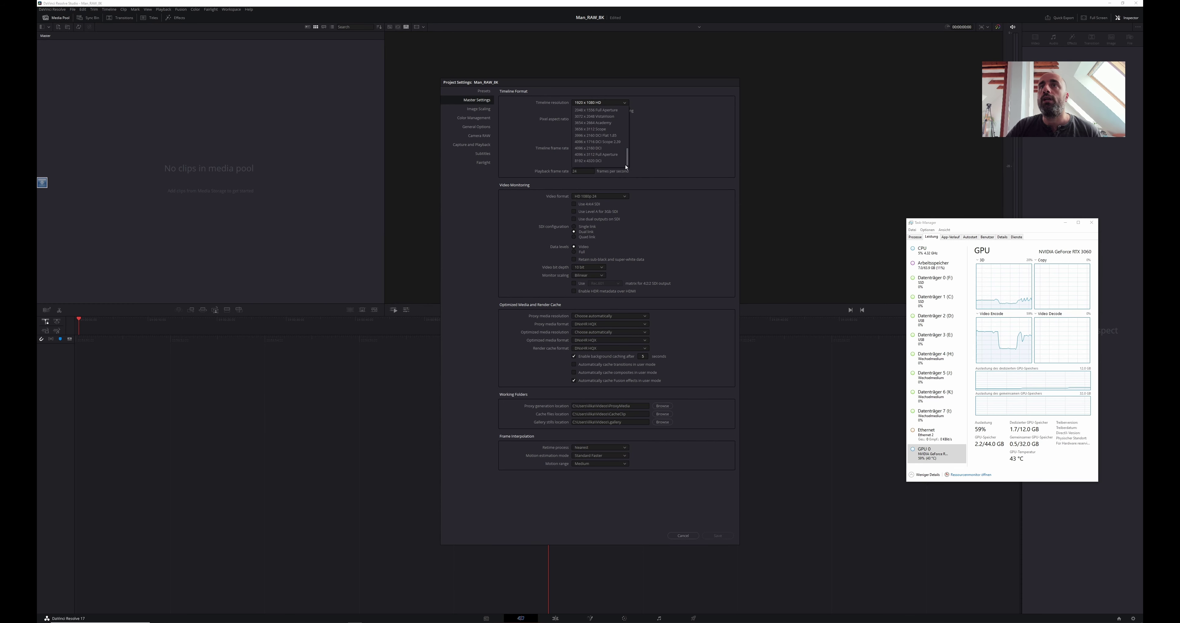
{"action": "left_click", "coordinate": [595, 148]}
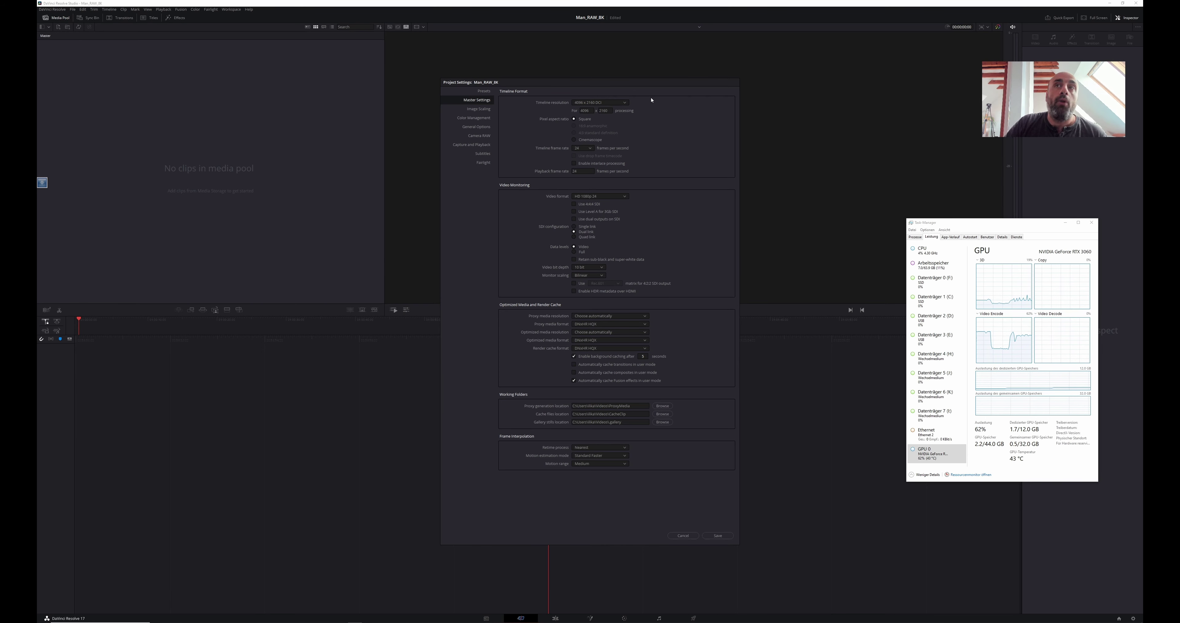
{"action": "mouse_move", "coordinate": [712, 610]}
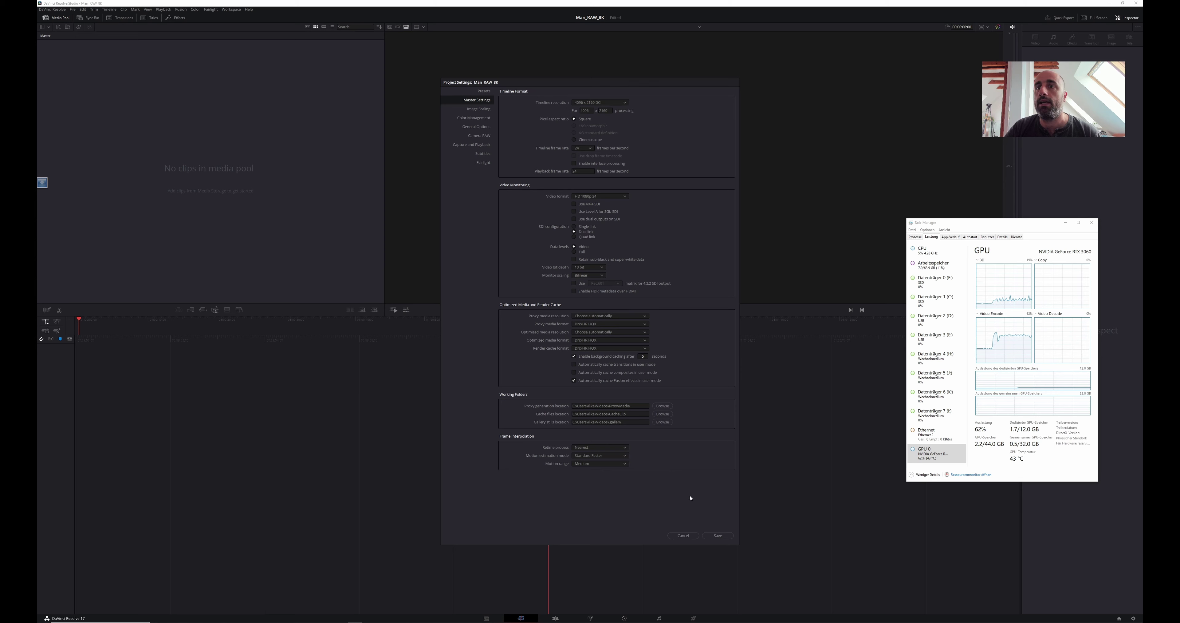
- Set the timeline frame rate to 29.97 frames per second and save the project settings
{"action": "left_click", "coordinate": [582, 171]}
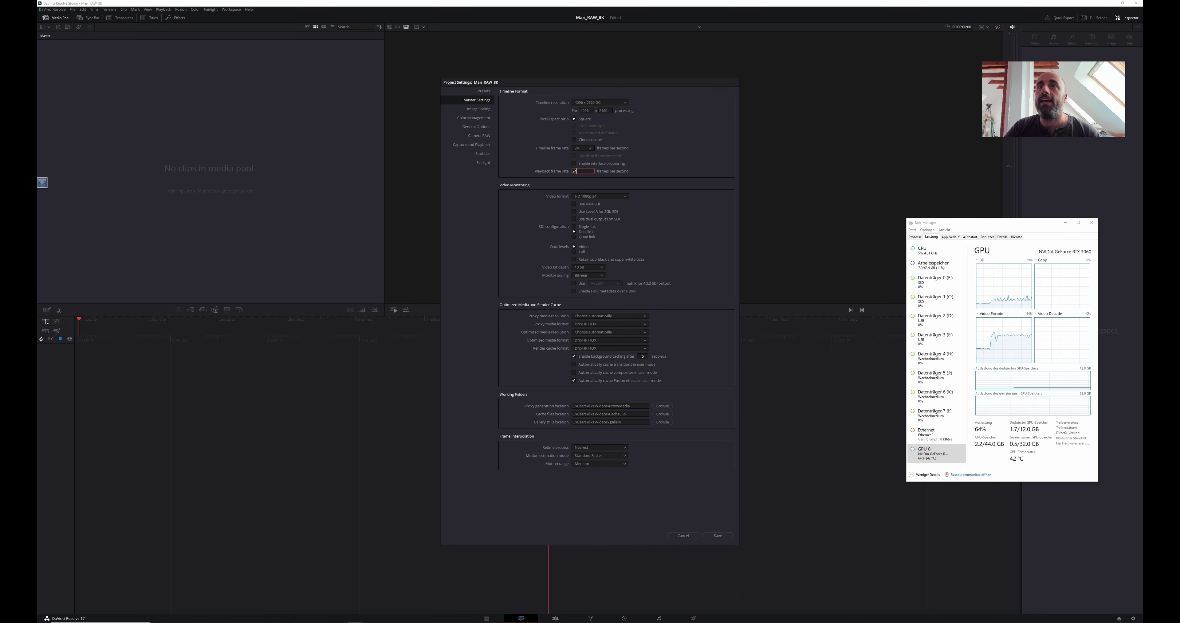
{"action": "left_click", "coordinate": [592, 149]}
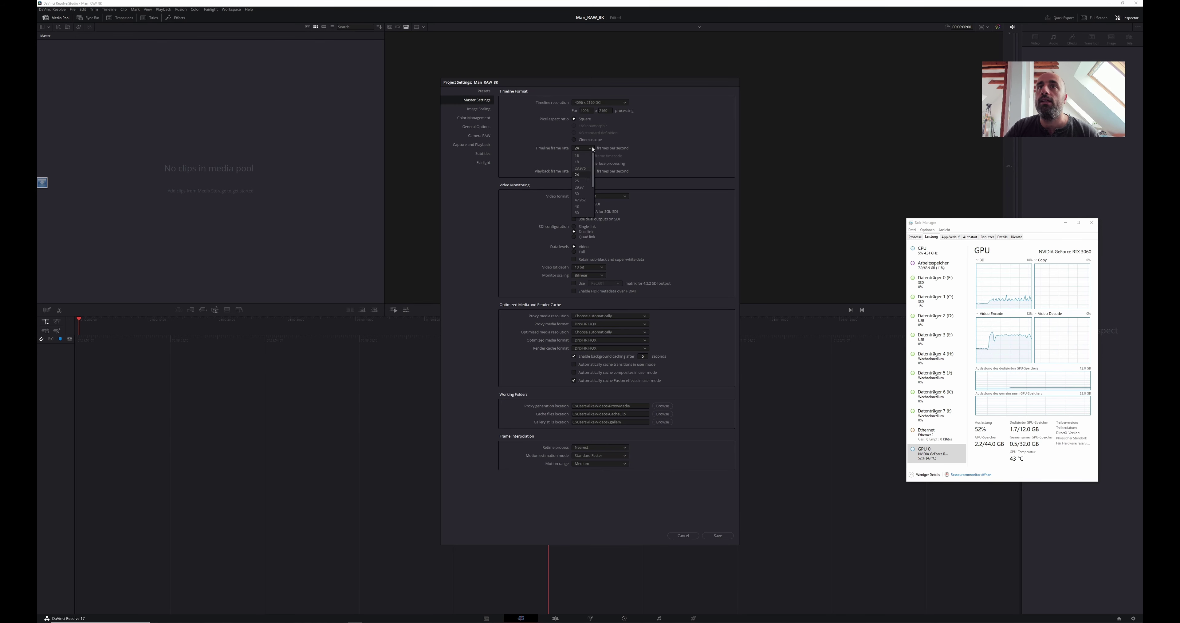
{"action": "left_click", "coordinate": [581, 187]}
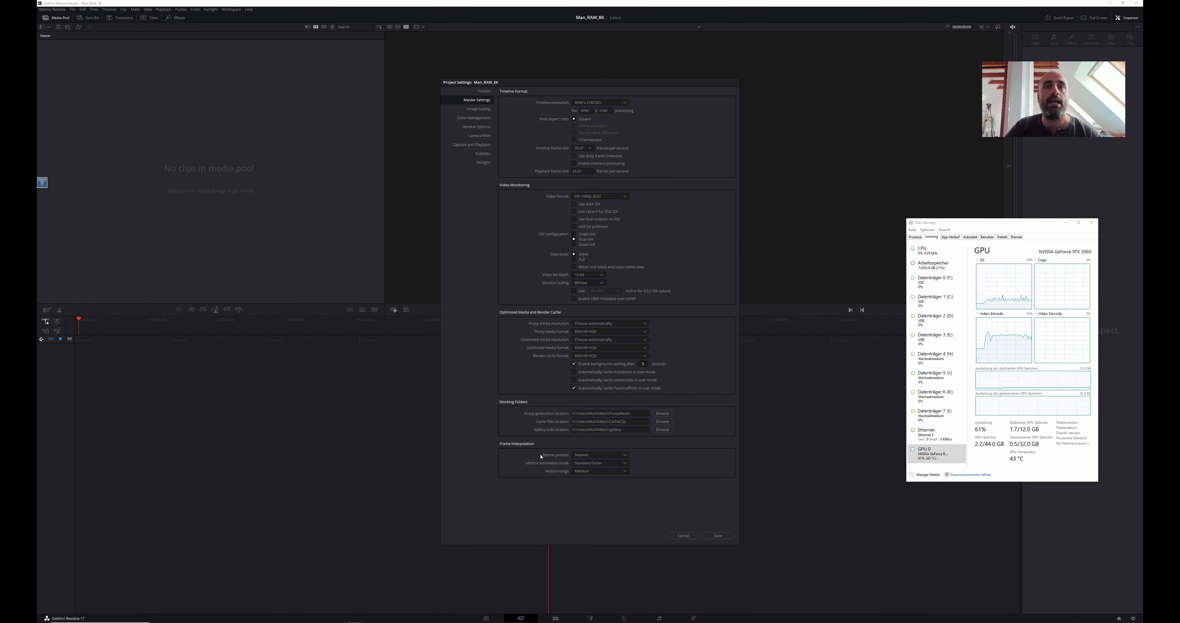
{"action": "left_click", "coordinate": [717, 536]}
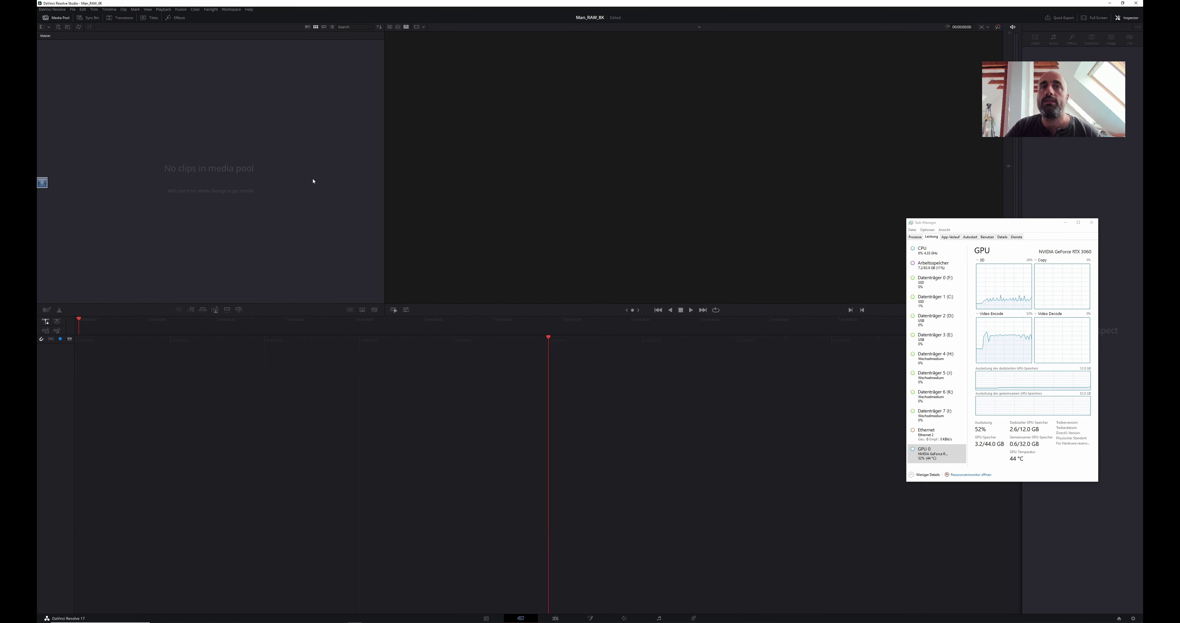
- On the Media page, browse the My Book (D:) drive to video/2021/manual_r5_raw_davinci
{"action": "left_click", "coordinate": [486, 618]}
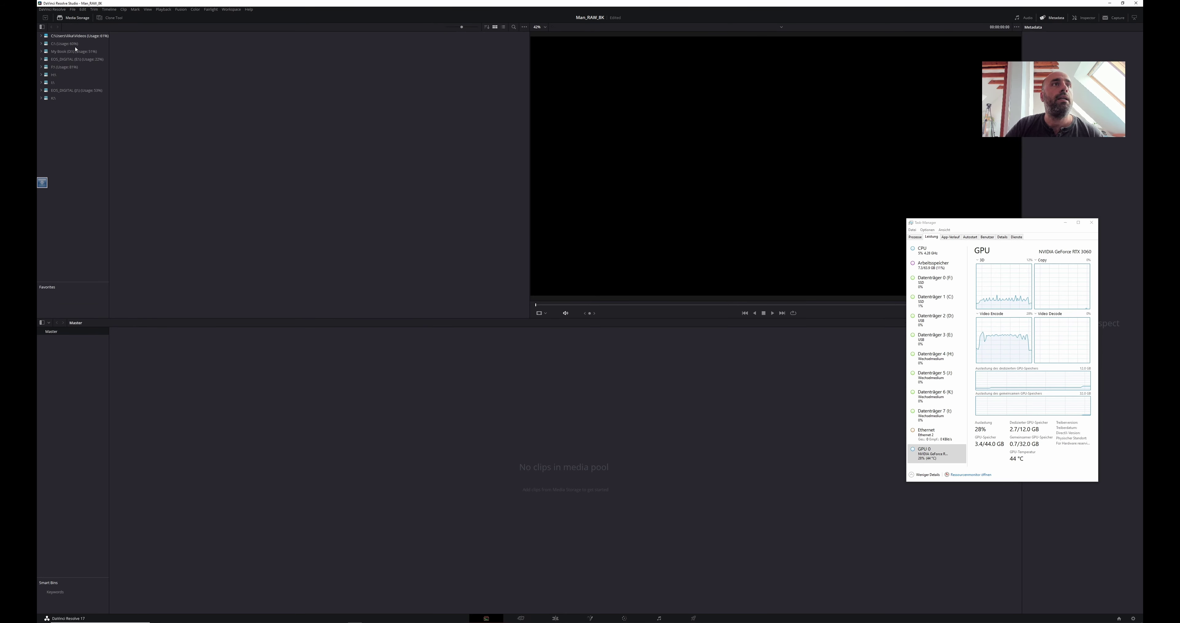
{"action": "left_click", "coordinate": [42, 52]}
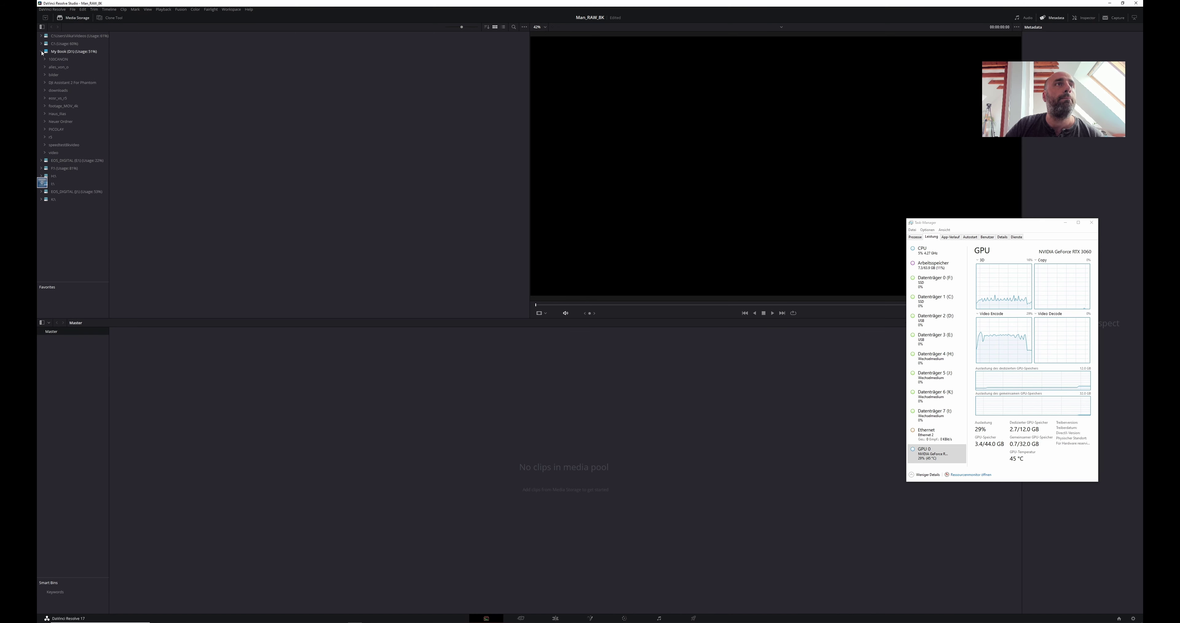
{"action": "left_click", "coordinate": [45, 151]}
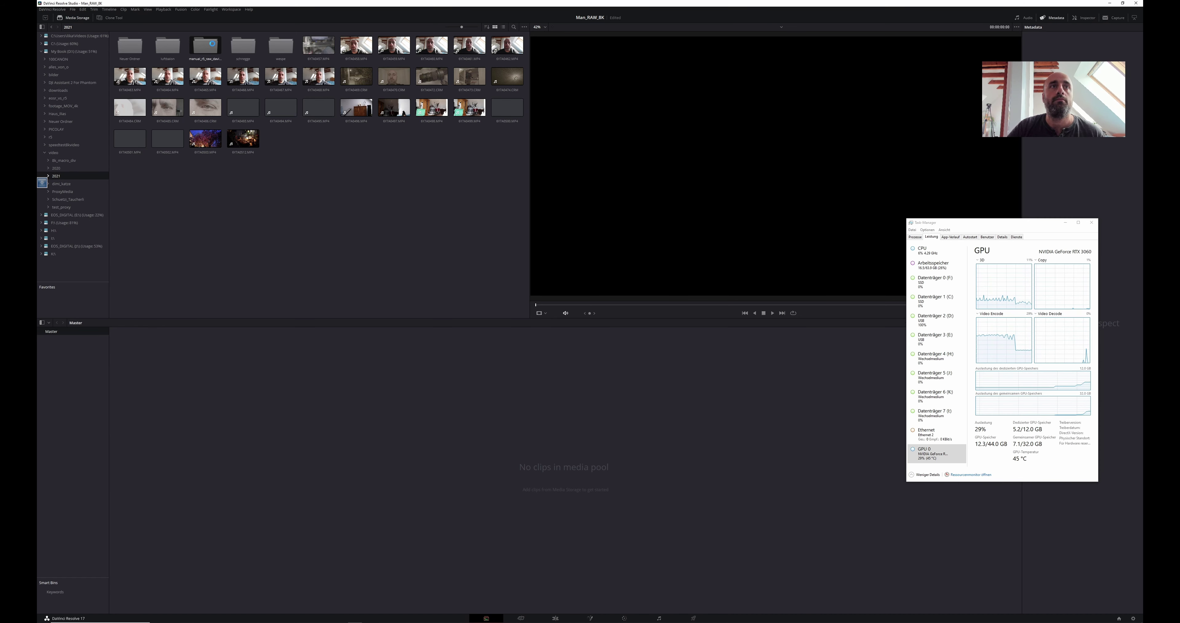
{"action": "double_click", "coordinate": [211, 44]}
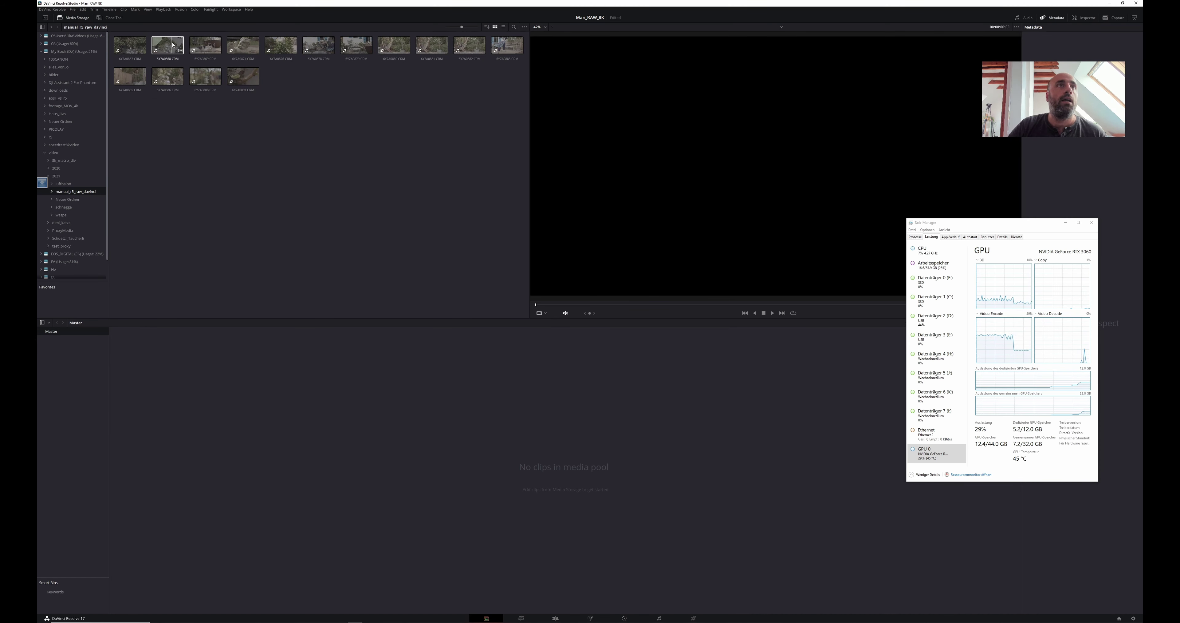
- Add the first seven and three more of the folder's CRM clips to the media pool without changing the project frame rate
{"action": "left_click", "coordinate": [134, 46]}
{"action": "left_click", "coordinate": [353, 49], "text": "shift"}
{"action": "left_click", "coordinate": [205, 76], "text": "ctrl"}
{"action": "left_click", "coordinate": [128, 75], "text": "ctrl"}
{"action": "left_click", "coordinate": [168, 76], "text": "ctrl"}
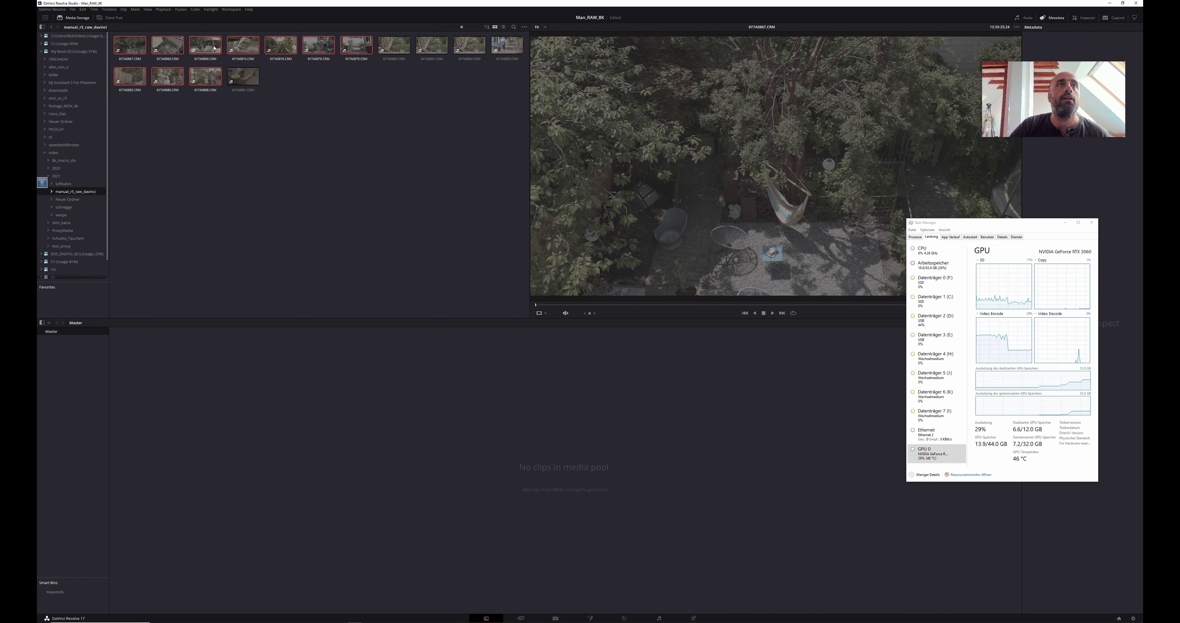
{"action": "left_click_drag", "start_coordinate": [215, 60], "coordinate": [231, 343]}
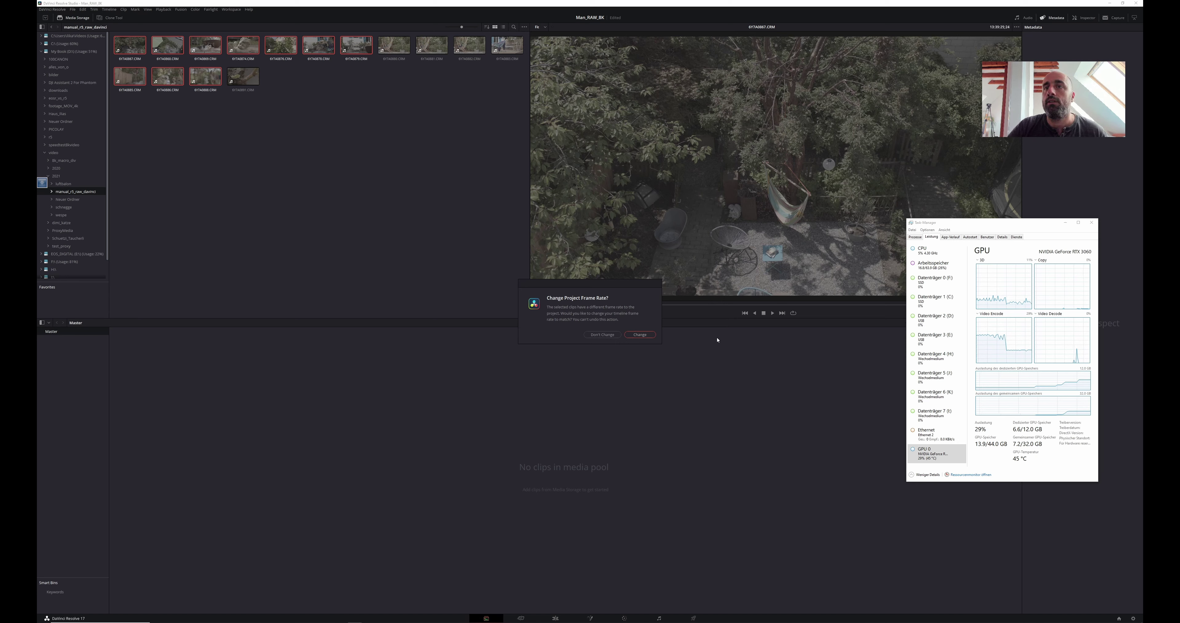
{"action": "left_click", "coordinate": [601, 335]}
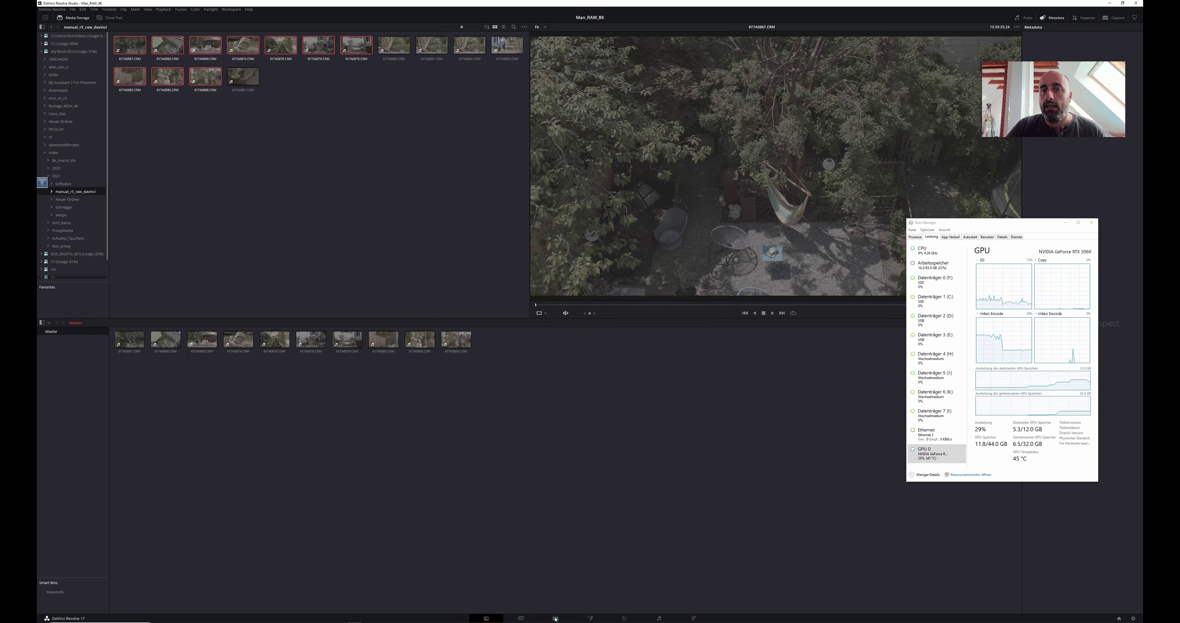
- Link proxy media to all ten media pool clips from the folder video/2021/manual_r5_raw_davinci/proxy on My Book (D:)
{"action": "left_click_drag", "start_coordinate": [509, 394], "coordinate": [114, 326]}
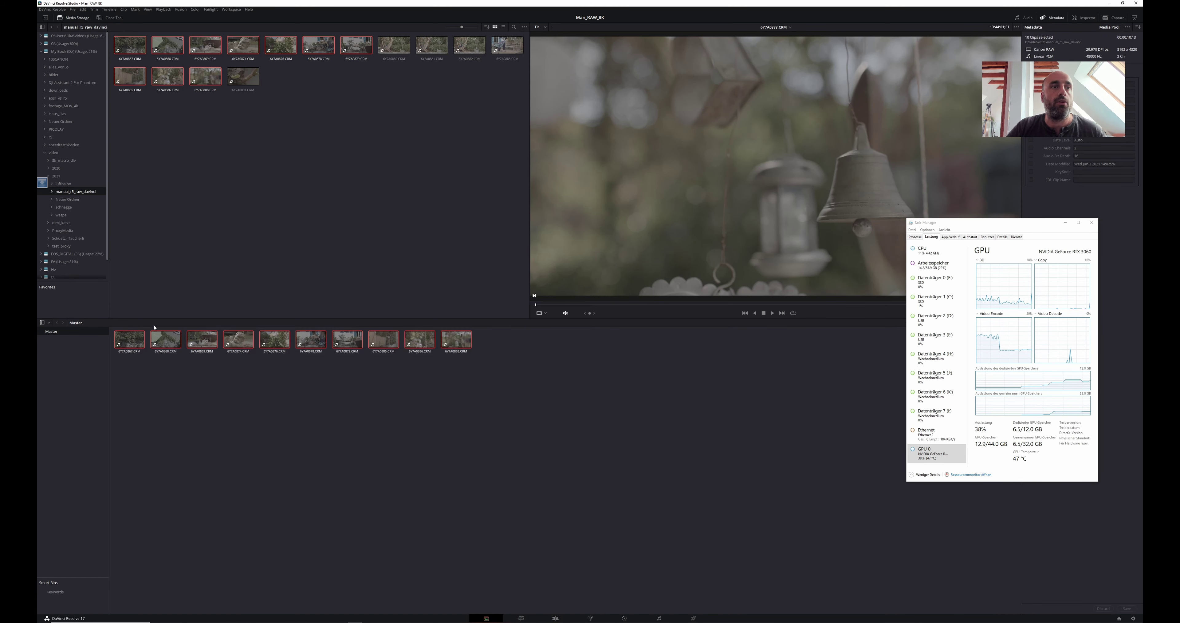
{"action": "right_click", "coordinate": [215, 342]}
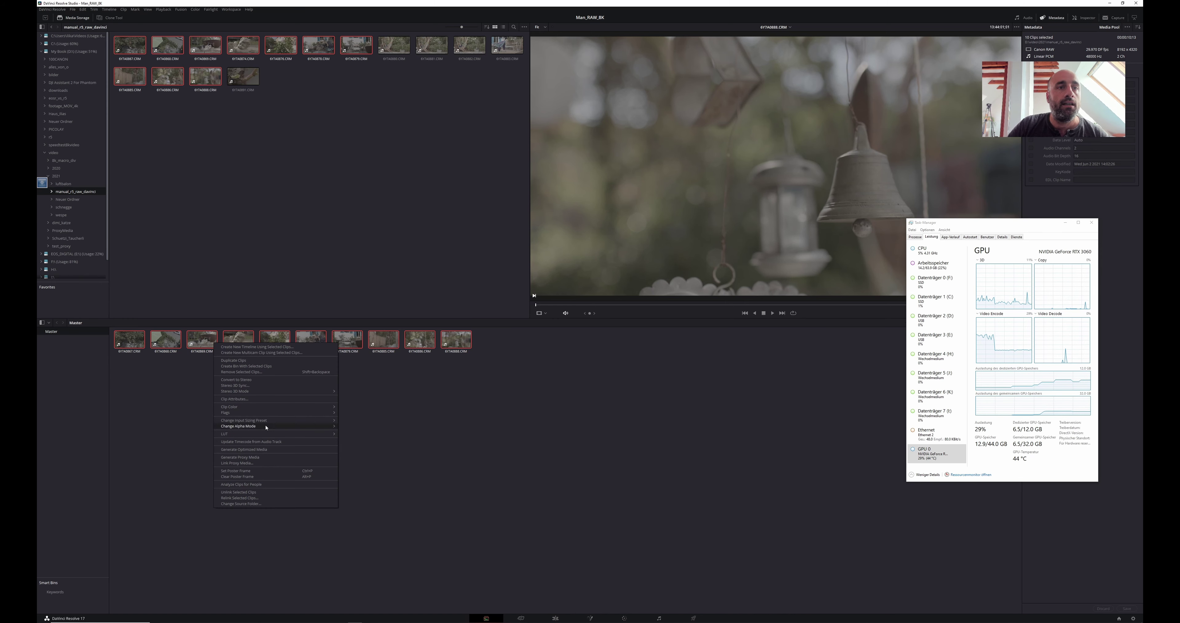
{"action": "left_click", "coordinate": [247, 463]}
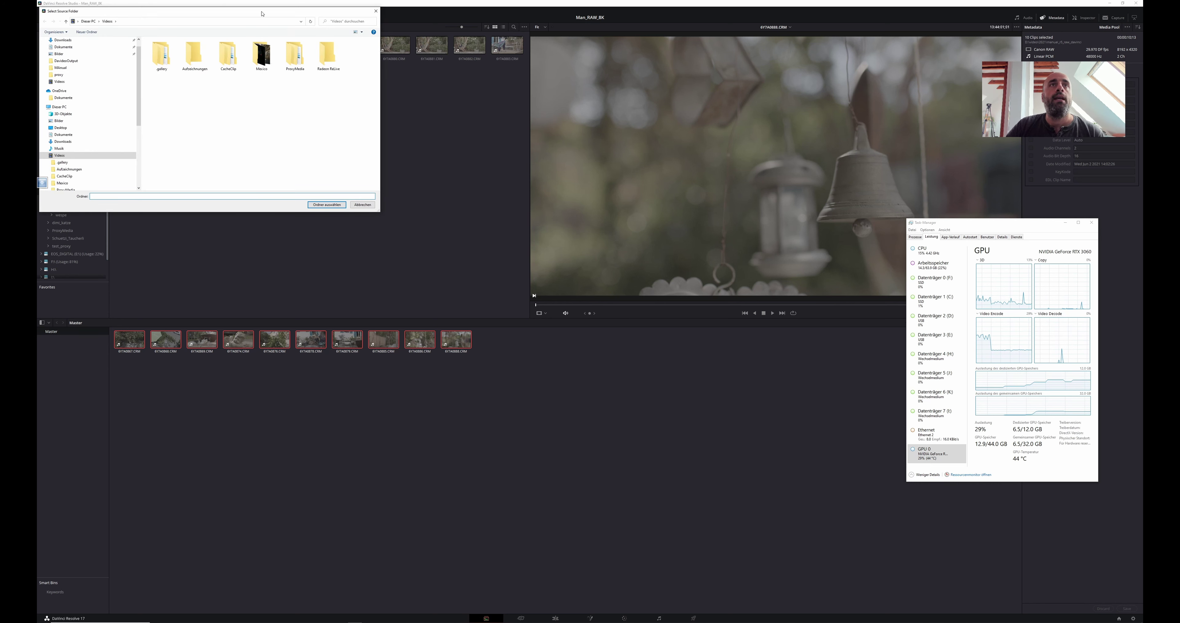
{"action": "left_click_drag", "start_coordinate": [261, 10], "coordinate": [382, 56]}
{"action": "scroll", "coordinate": [197, 197], "scroll_direction": "down", "scroll_amount": 5}
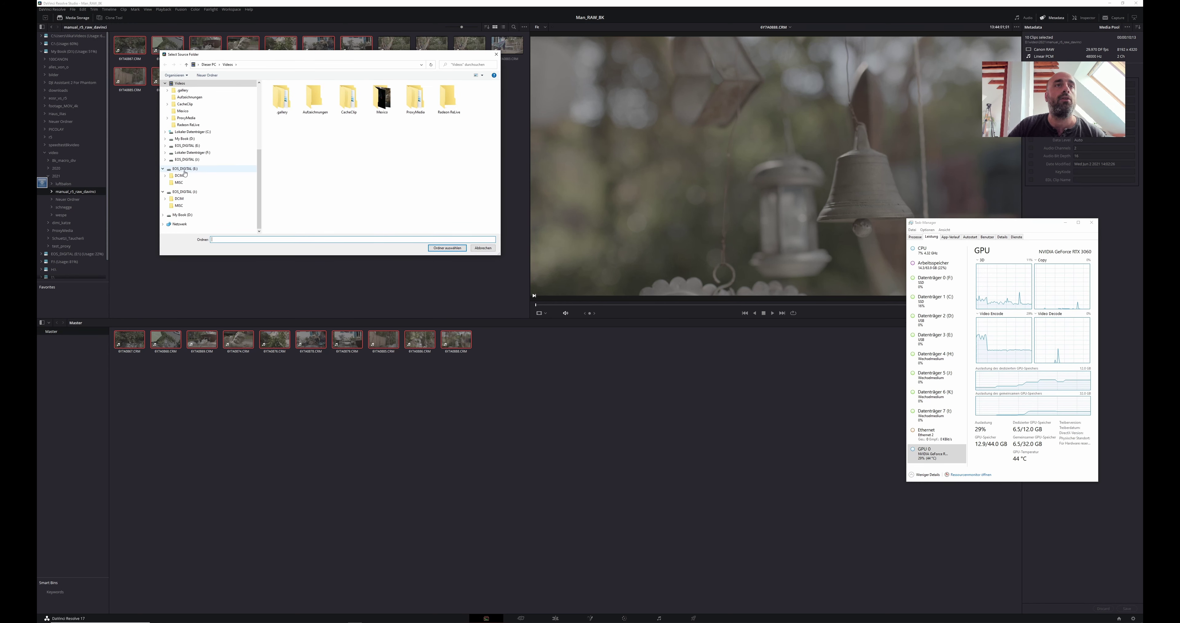
{"action": "left_click", "coordinate": [165, 138]}
{"action": "left_click", "coordinate": [167, 222]}
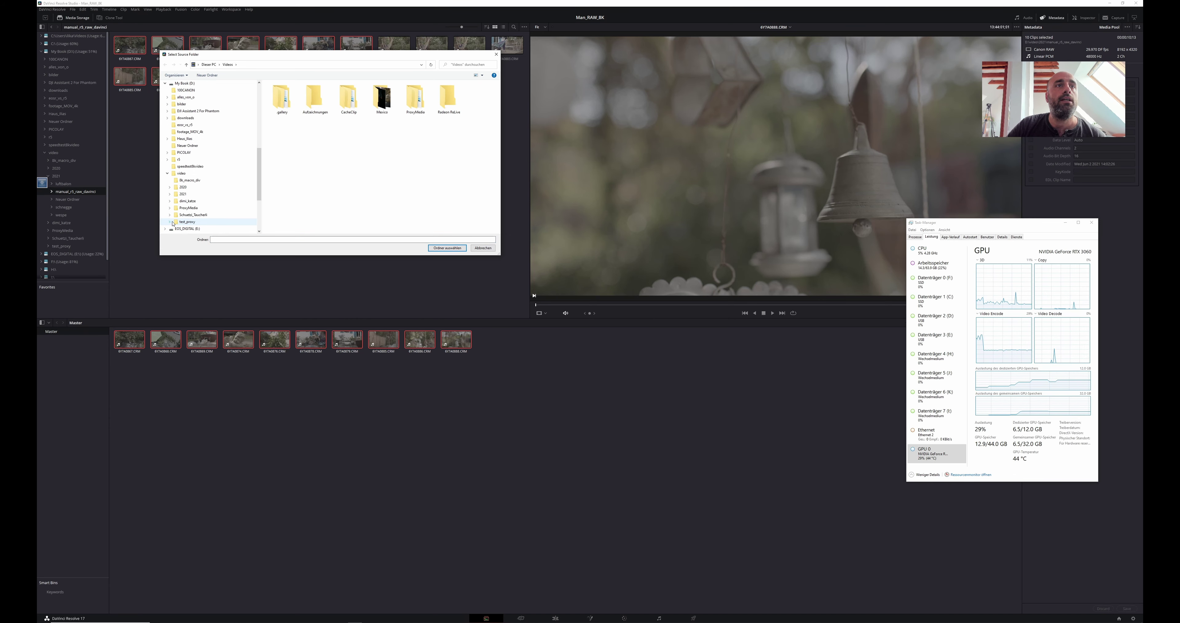
{"action": "left_click", "coordinate": [170, 195]}
{"action": "left_click", "coordinate": [173, 201]}
{"action": "left_click", "coordinate": [189, 209]}
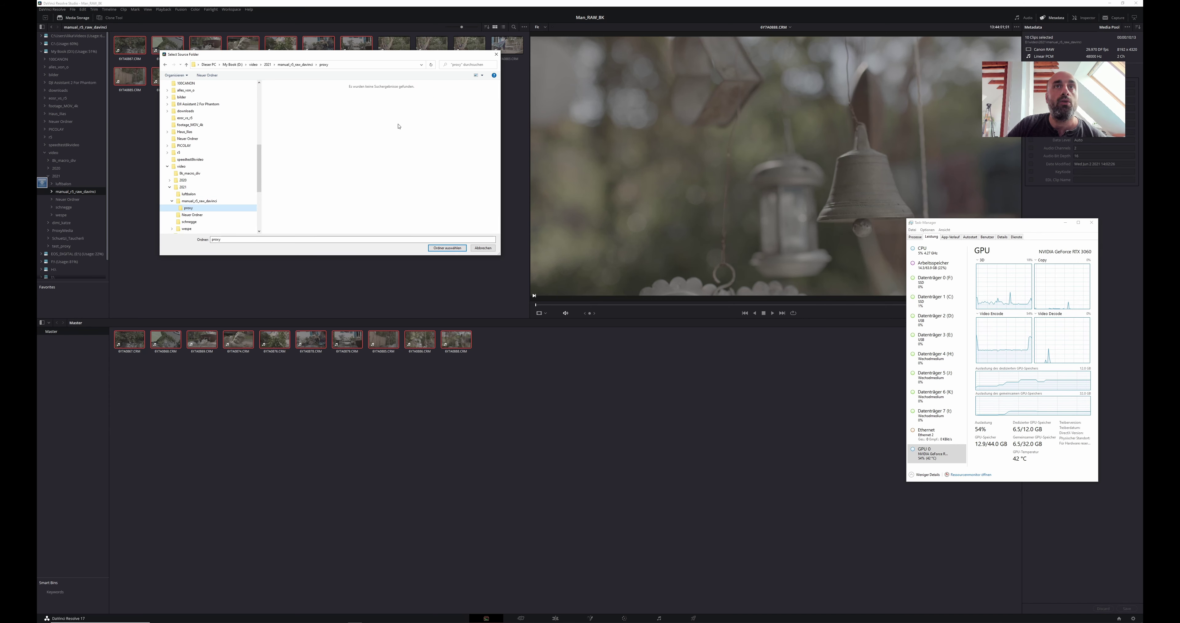
{"action": "left_click", "coordinate": [447, 248]}
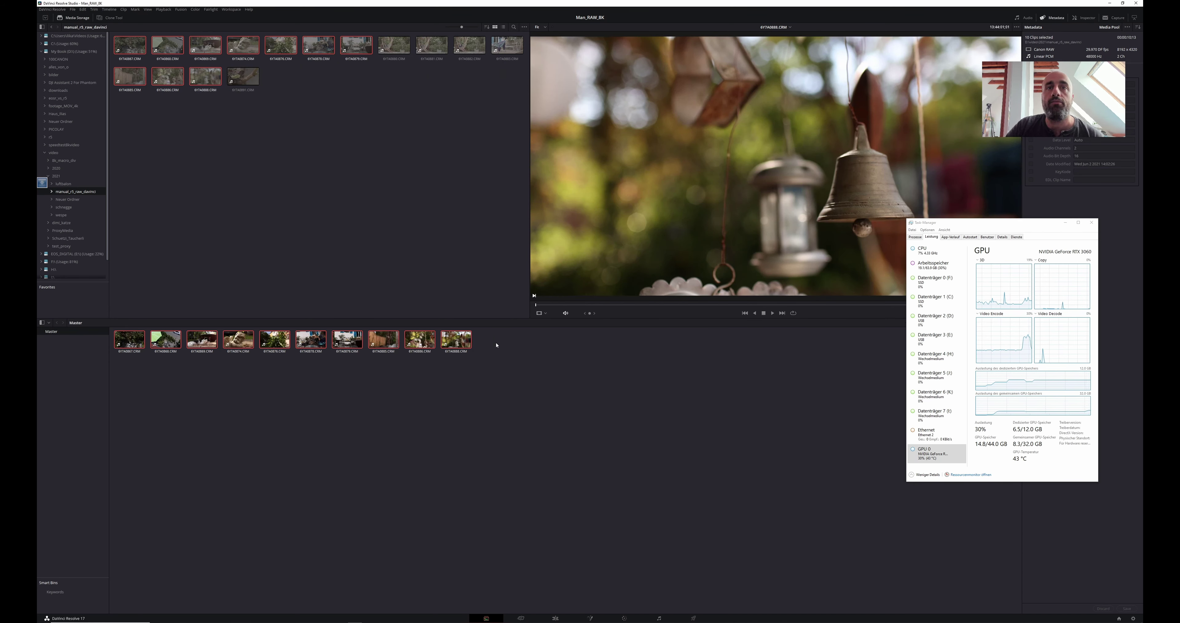
- Move the Task Manager window lower to uncover more of the workspace around the viewer
{"action": "left_click_drag", "start_coordinate": [996, 225], "coordinate": [975, 277]}
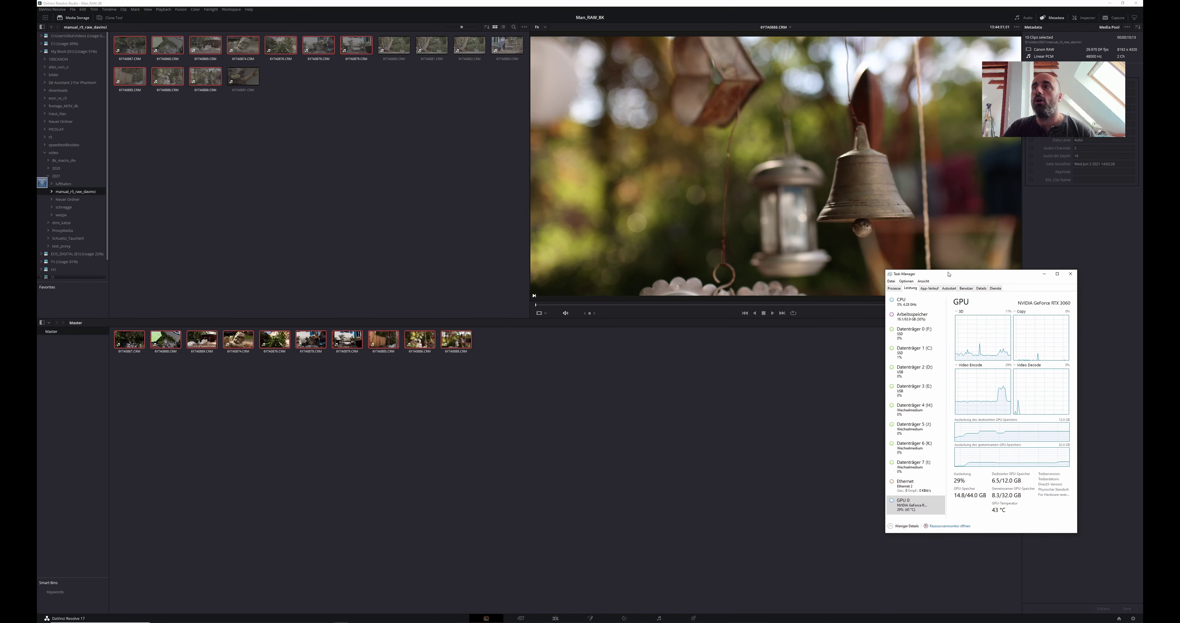
- Reposition the Task Manager window and view the CPU, memory and GPU performance graphs in turn
{"action": "left_click_drag", "start_coordinate": [948, 274], "coordinate": [961, 253]}
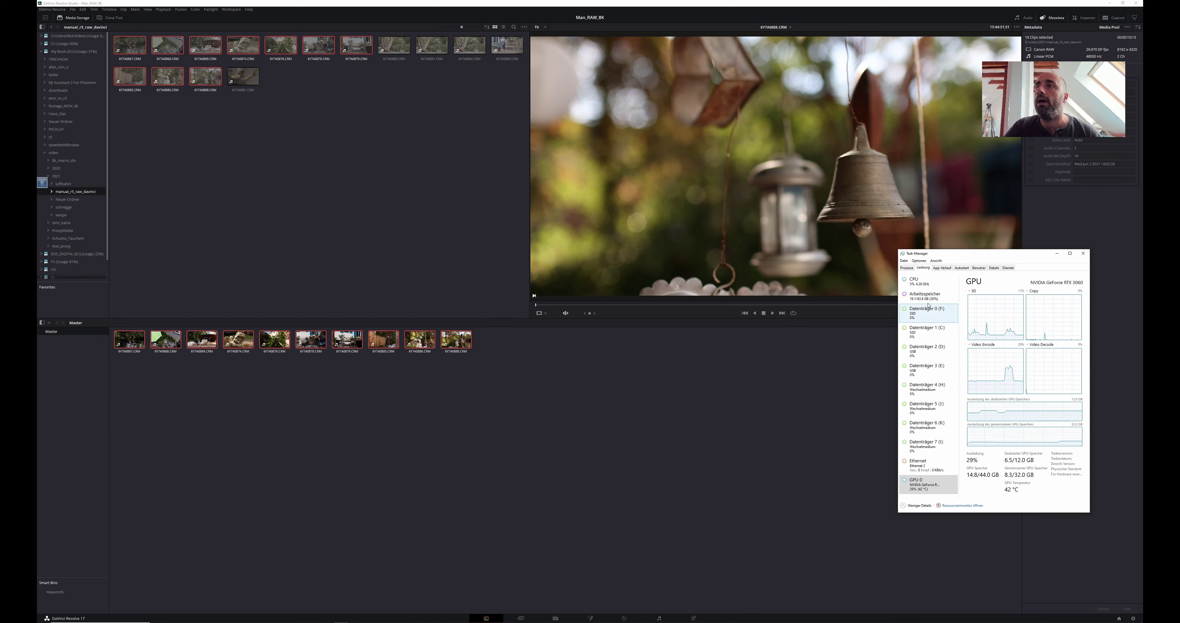
{"action": "left_click", "coordinate": [921, 283]}
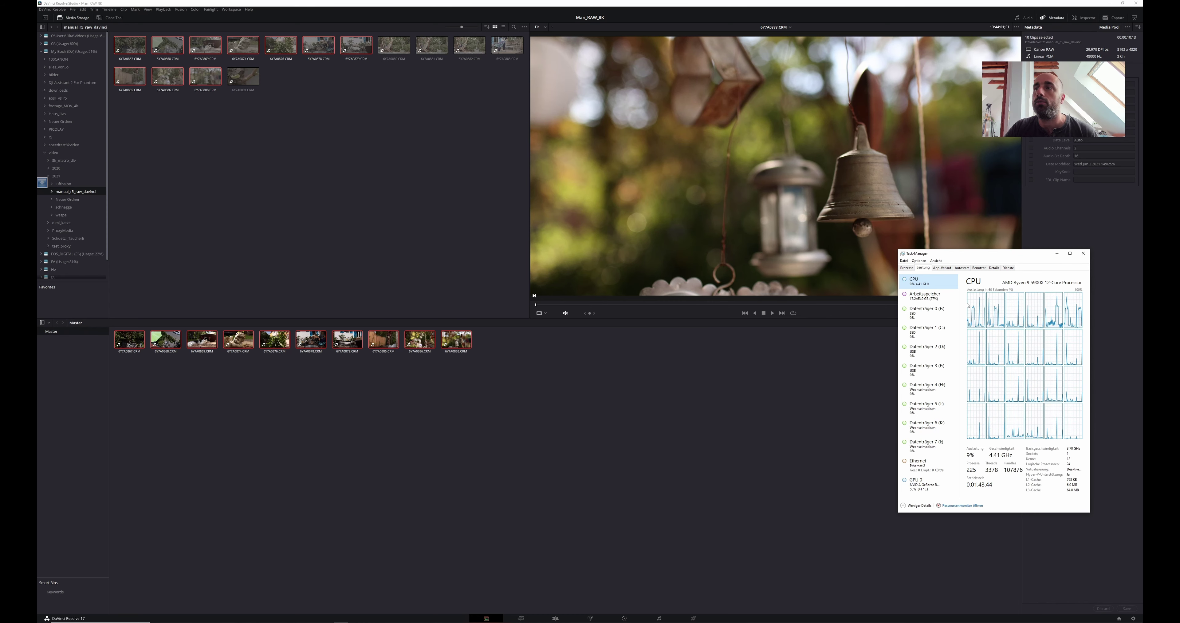
{"action": "key", "text": "Down"}
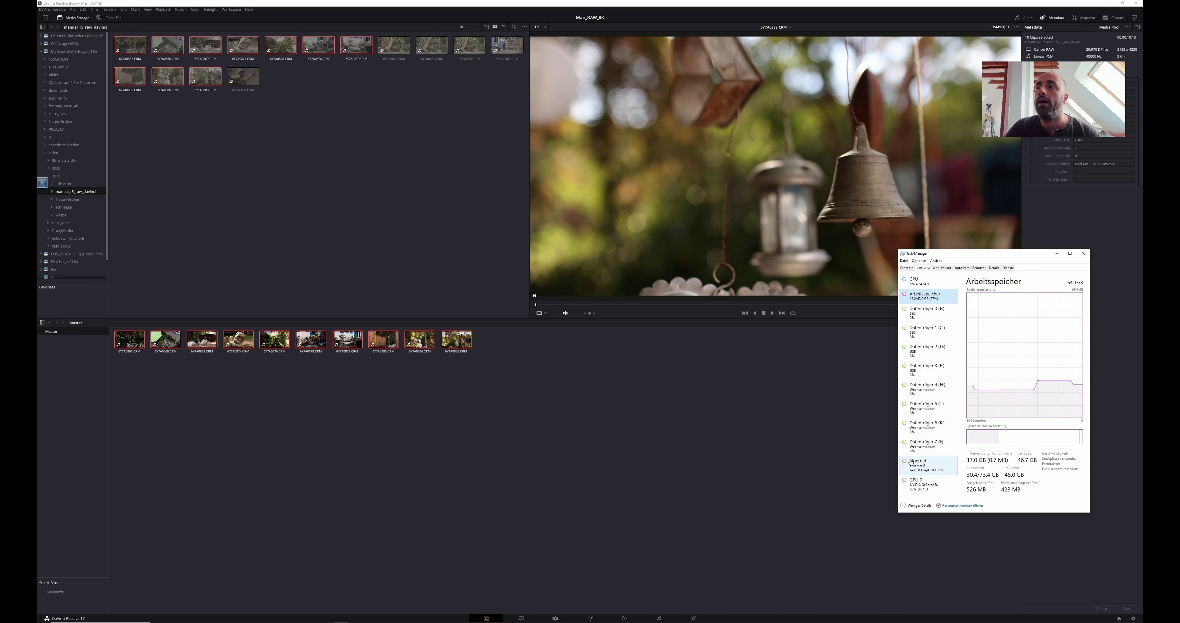
{"action": "left_click", "coordinate": [925, 484]}
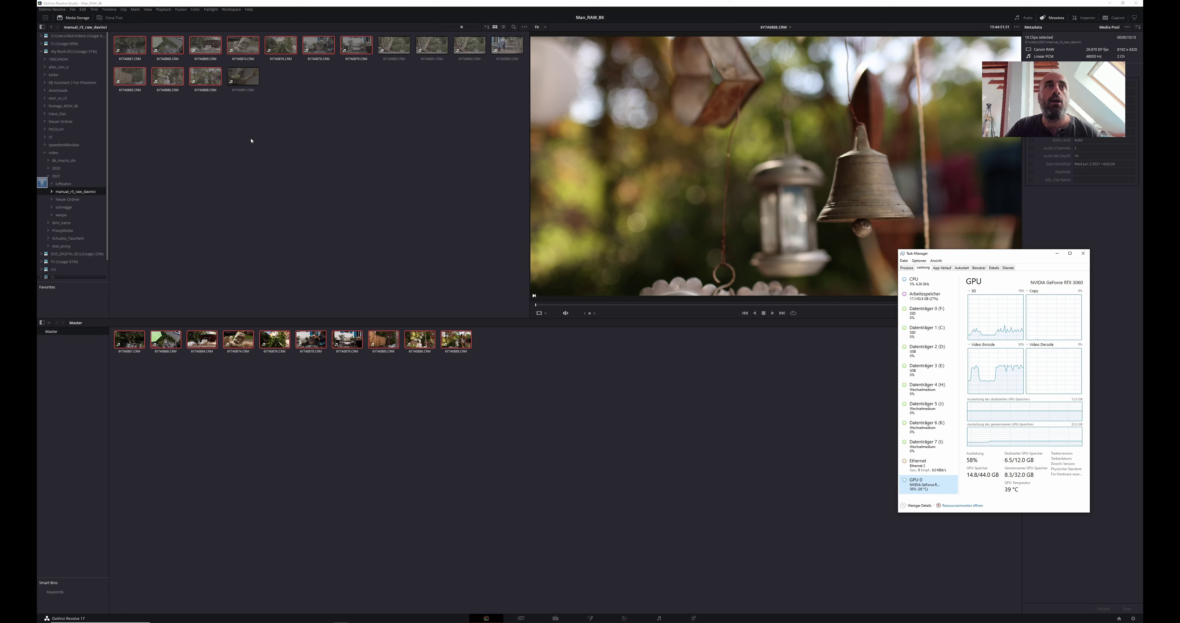
- On the Cut page, check the Use Proxy Media If Available option and place all ten clips on a new timeline
{"action": "left_click", "coordinate": [521, 618]}
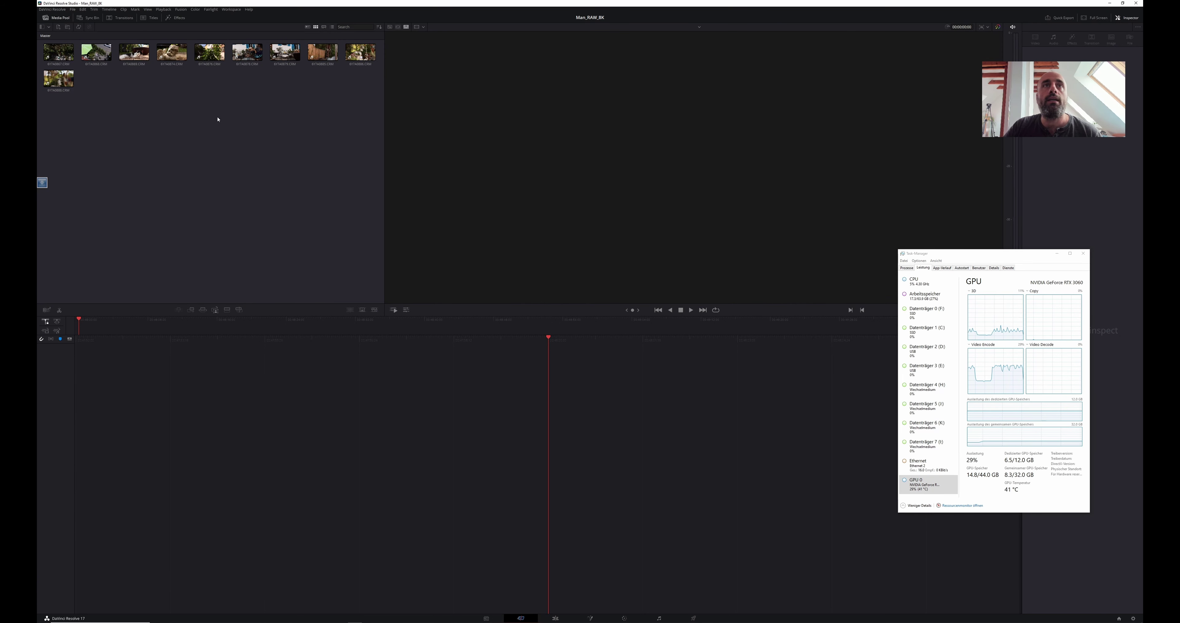
{"action": "left_click_drag", "start_coordinate": [373, 79], "coordinate": [80, 53]}
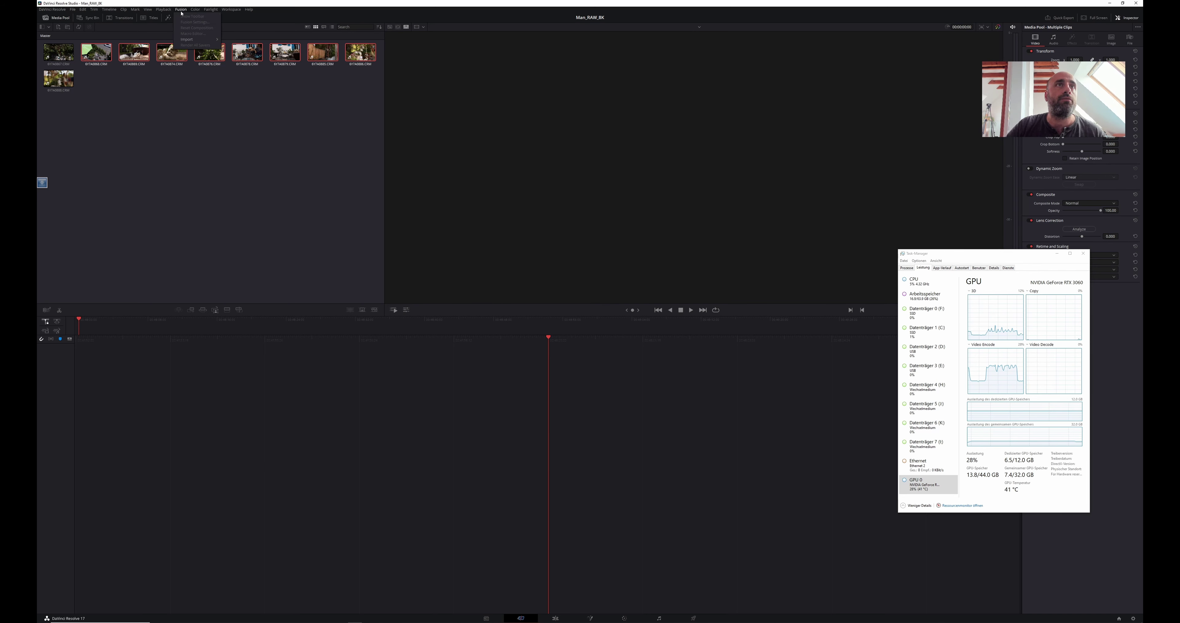
{"action": "left_click", "coordinate": [163, 10]}
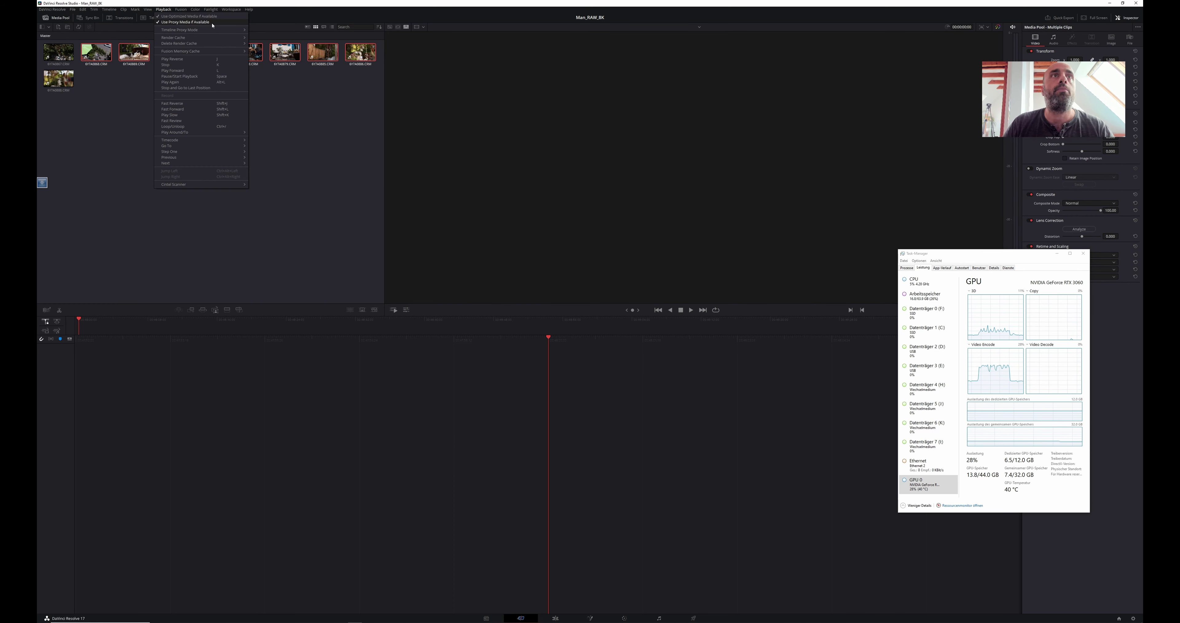
{"action": "left_click", "coordinate": [692, 314]}
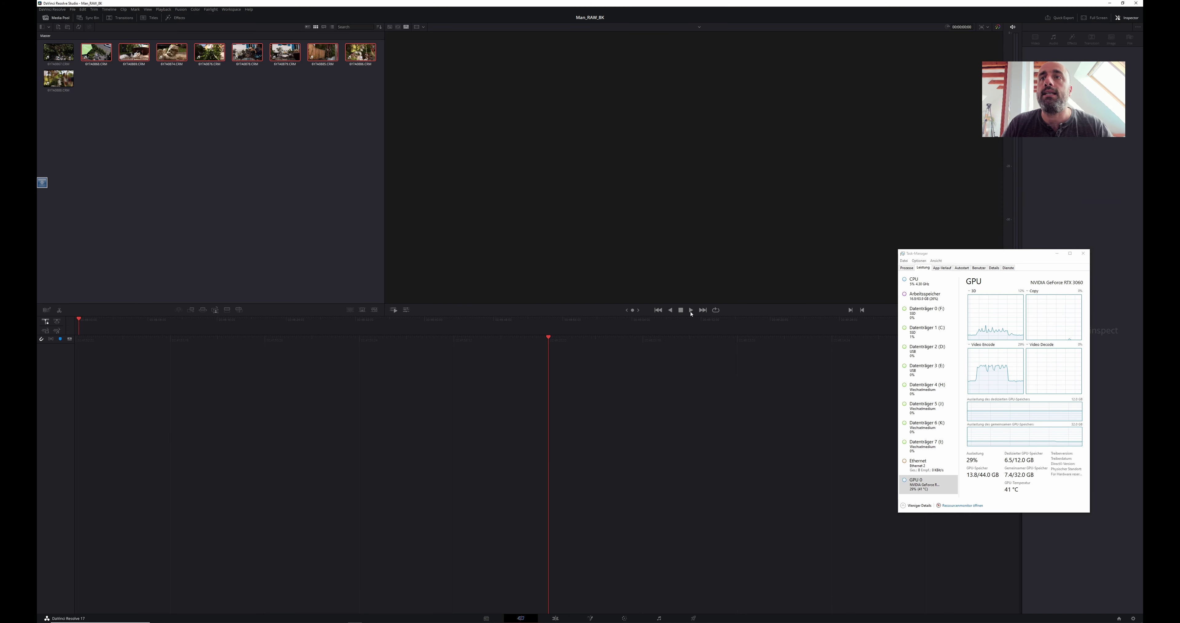
{"action": "left_click", "coordinate": [140, 111]}
{"action": "left_click_drag", "start_coordinate": [58, 108], "coordinate": [293, 360]}
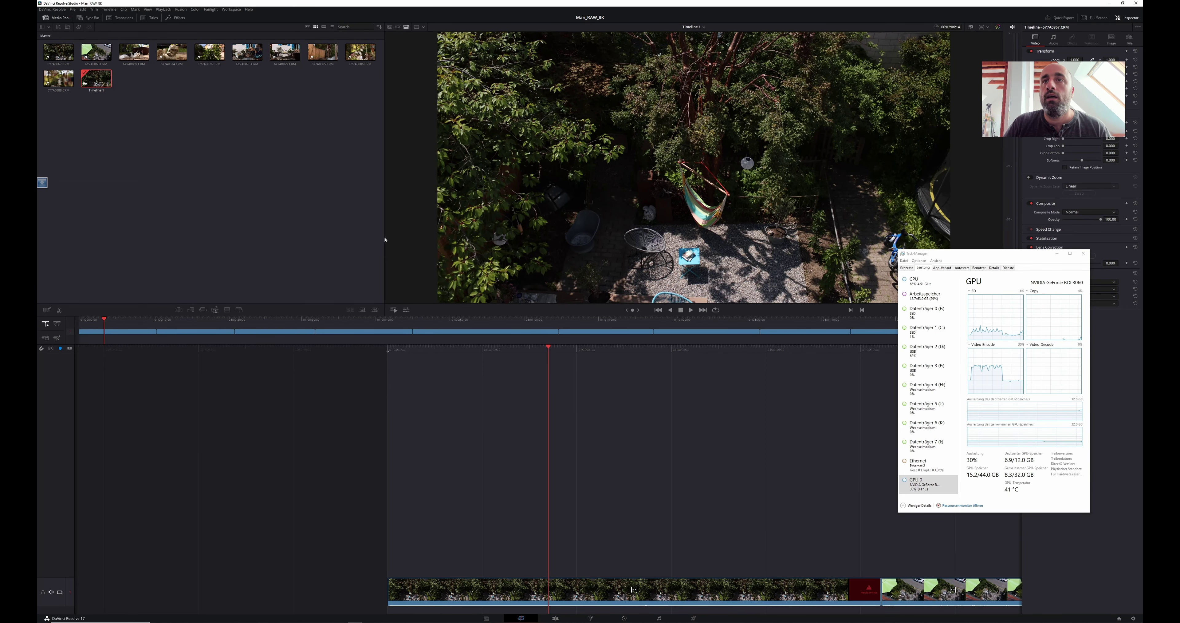
- Play part of the timeline on the Cut page and on the Color page to test proxy playback
{"action": "left_click", "coordinate": [691, 310]}
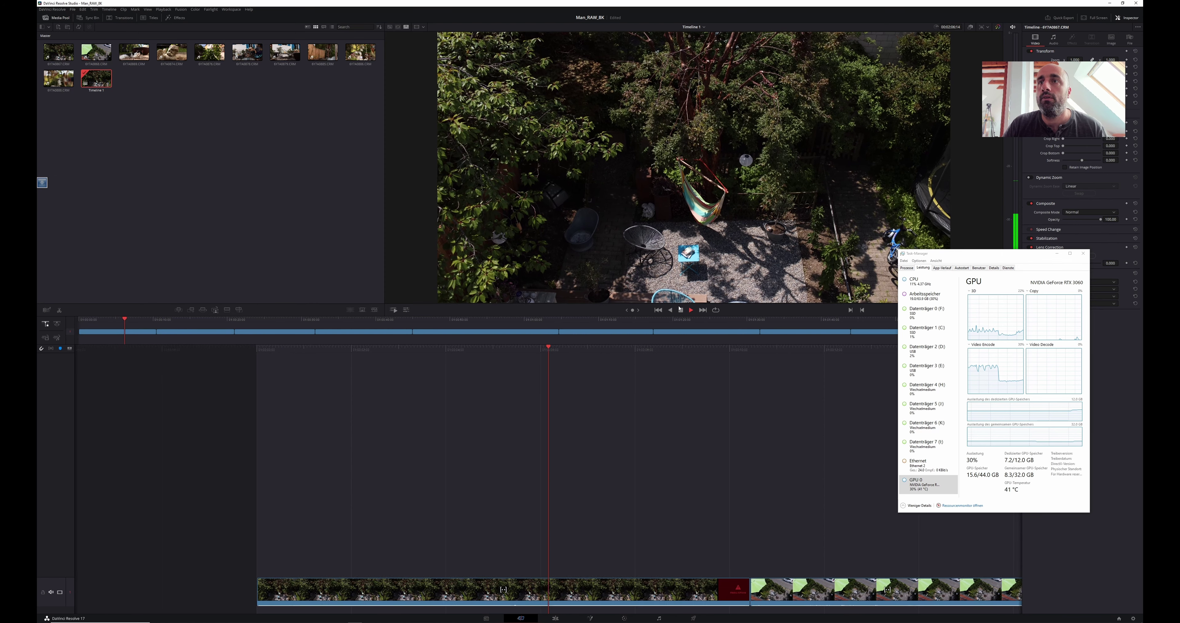
{"action": "left_click", "coordinate": [681, 311]}
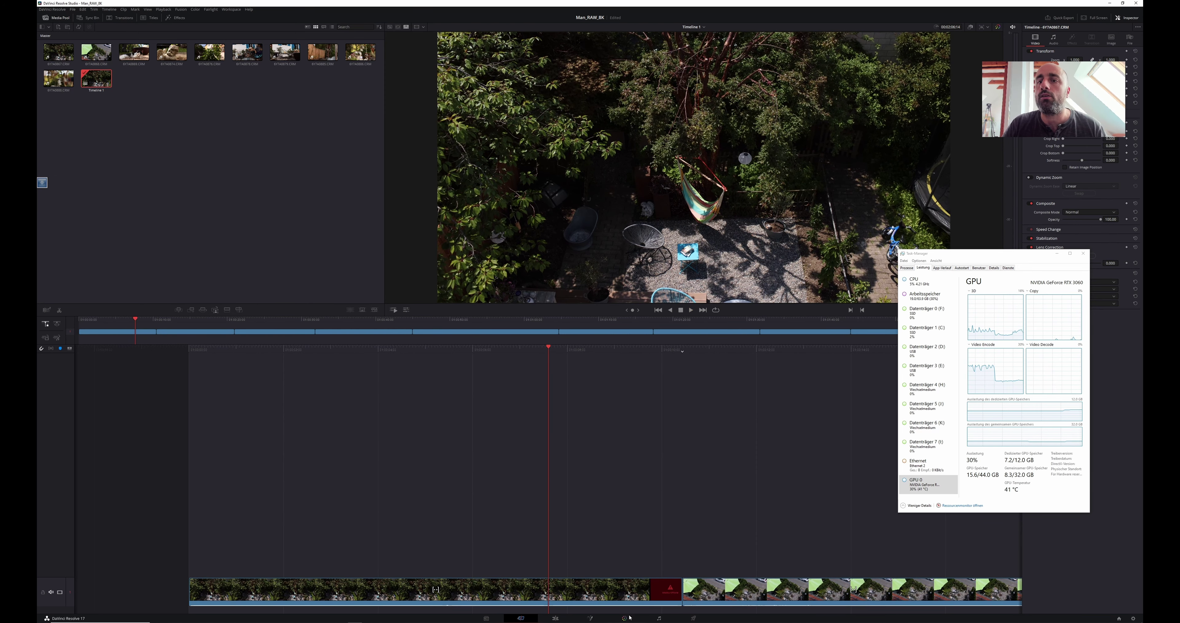
{"action": "key", "text": "shift+6"}
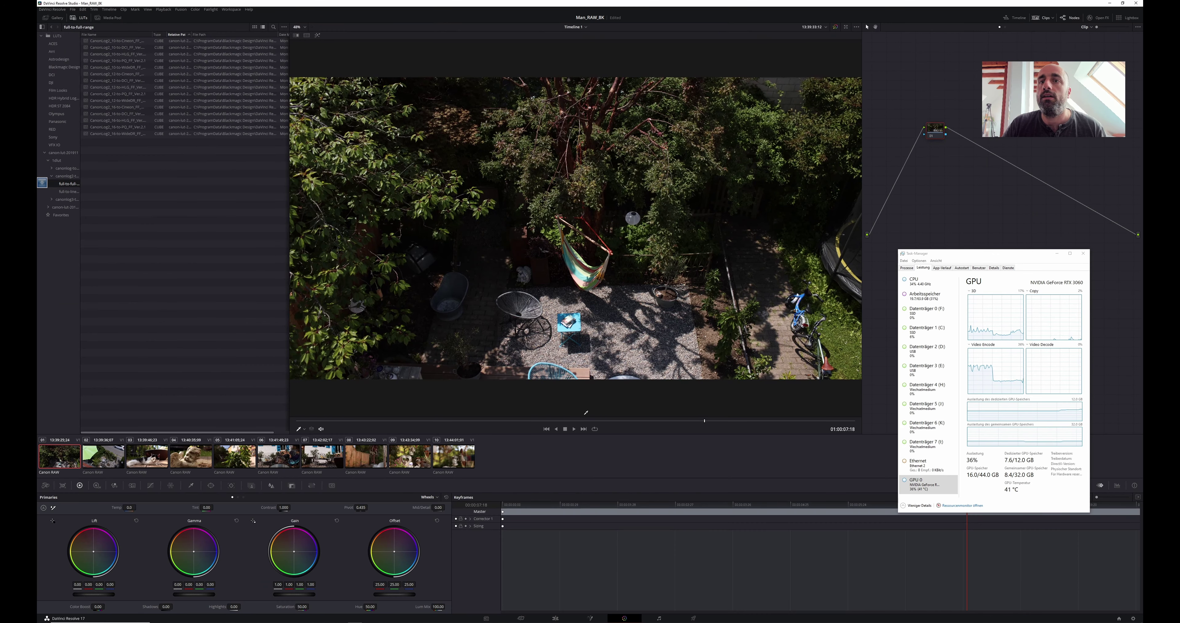
{"action": "left_click", "coordinate": [574, 429]}
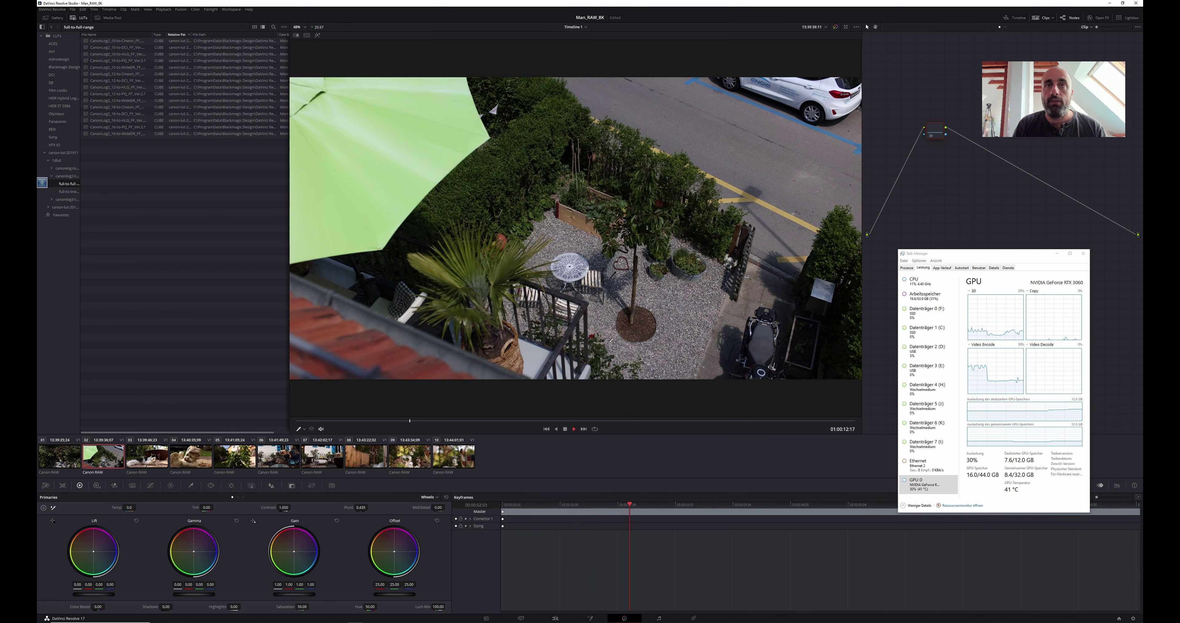
{"action": "key", "text": "space"}
{"action": "key", "text": "j"}
{"action": "key", "text": "j"}
{"action": "key", "text": "j"}
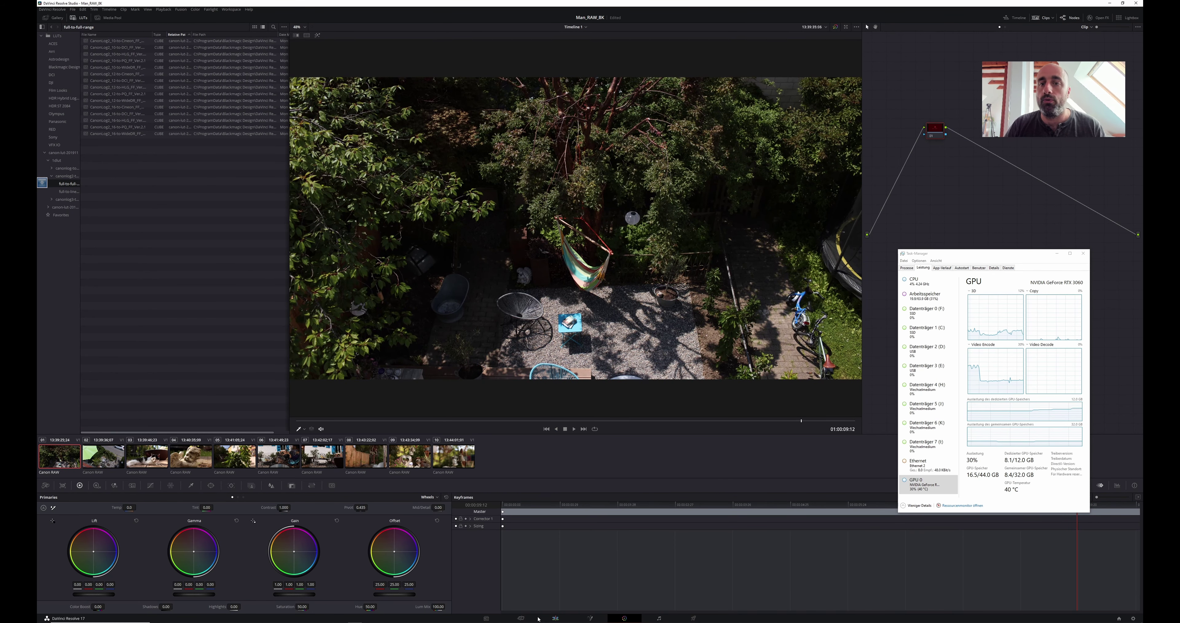
- Back on the Cut page, split the first garden clip near its start and delete the section after the playhead
{"action": "left_click", "coordinate": [556, 618]}
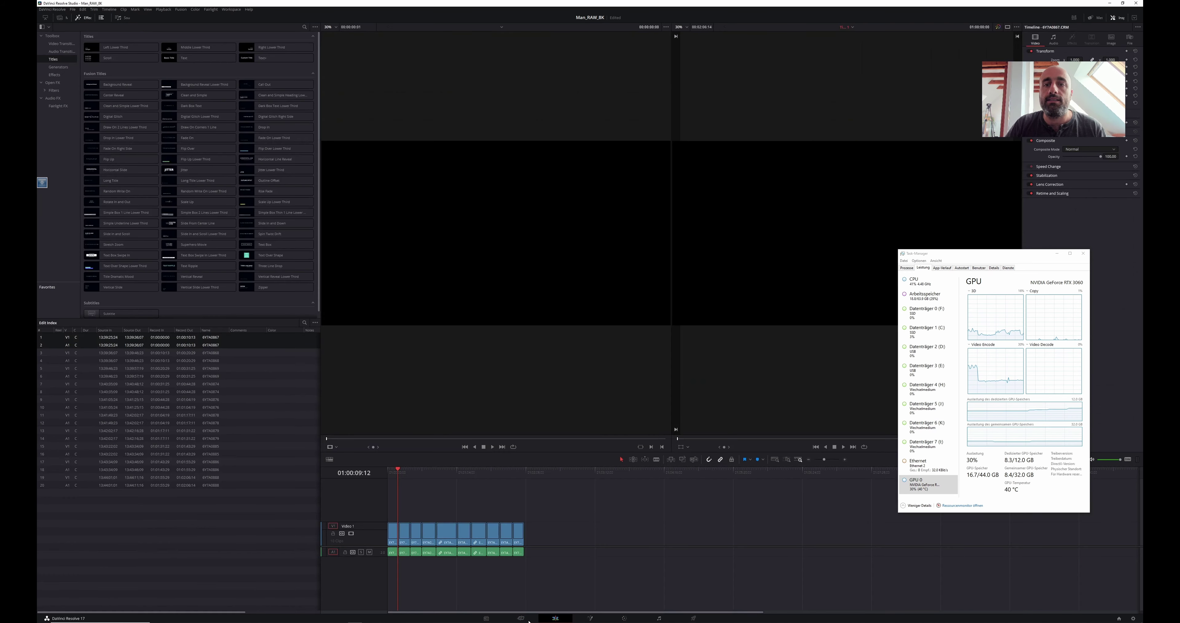
{"action": "left_click", "coordinate": [523, 619]}
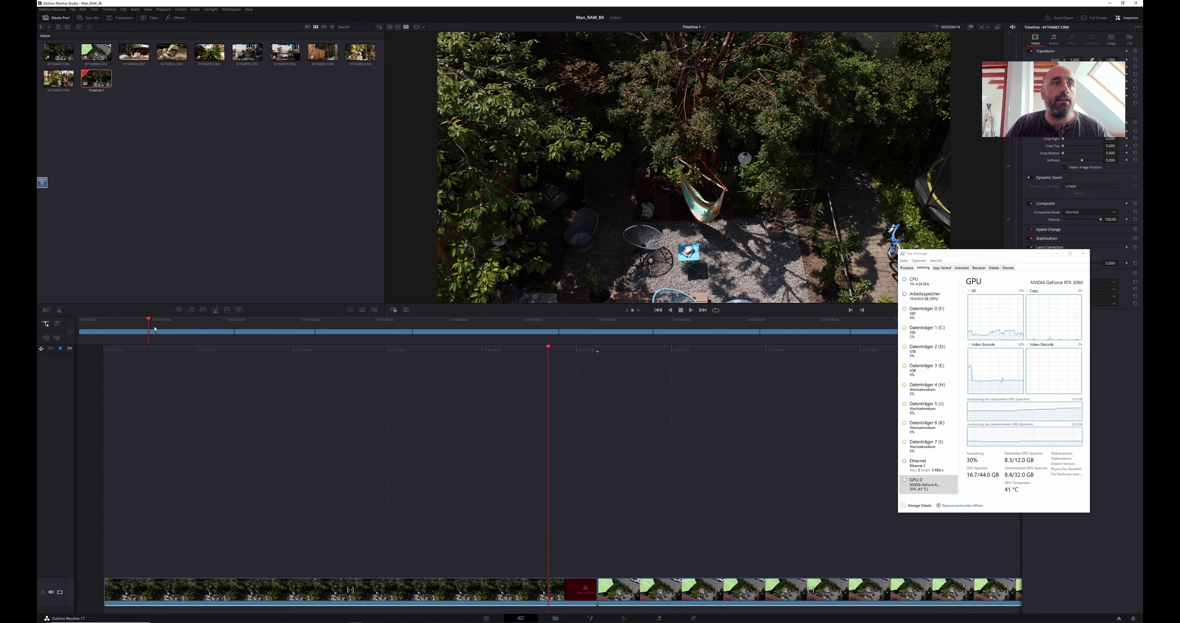
{"action": "key", "text": "j"}
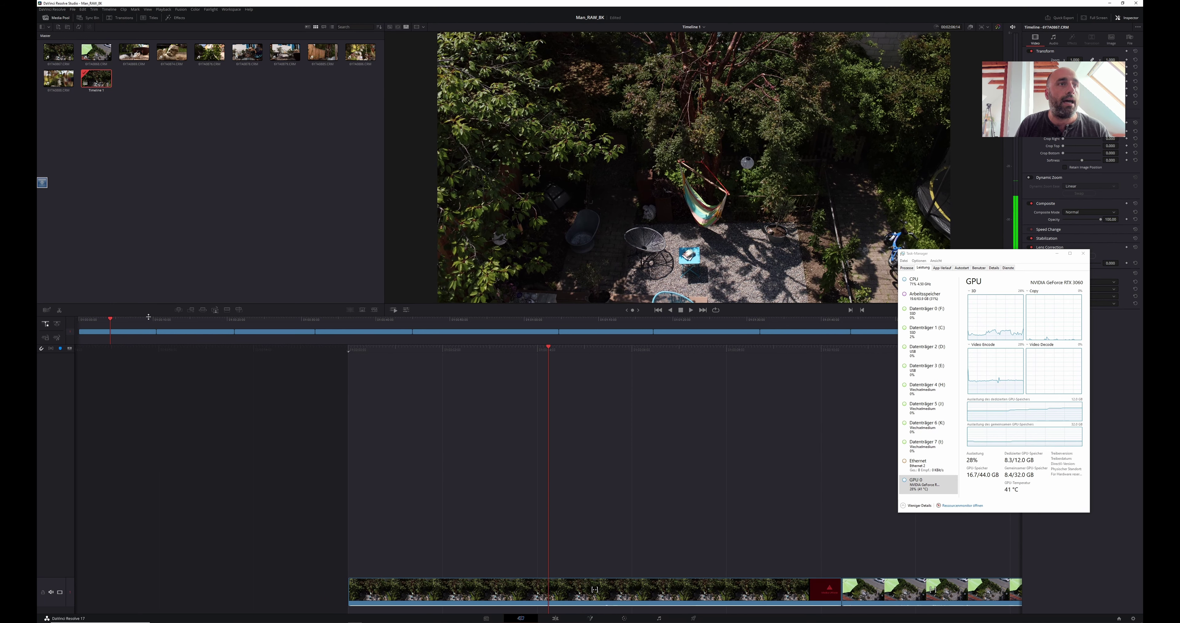
{"action": "left_click", "coordinate": [59, 312]}
{"action": "left_click", "coordinate": [127, 335]}
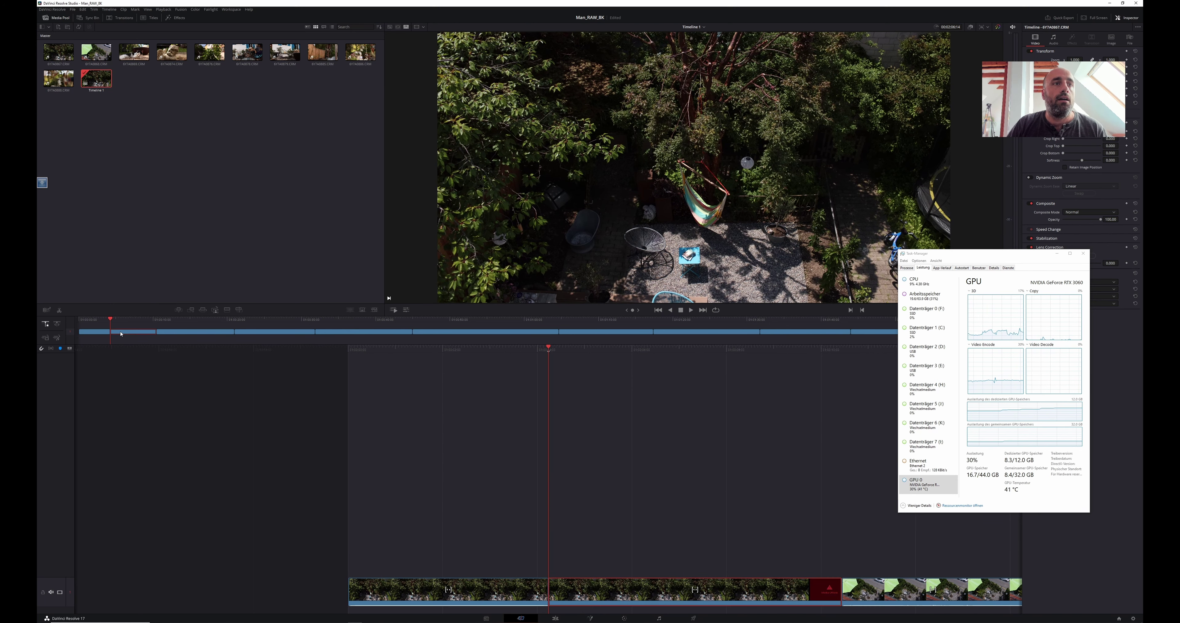
{"action": "key", "text": "Delete"}
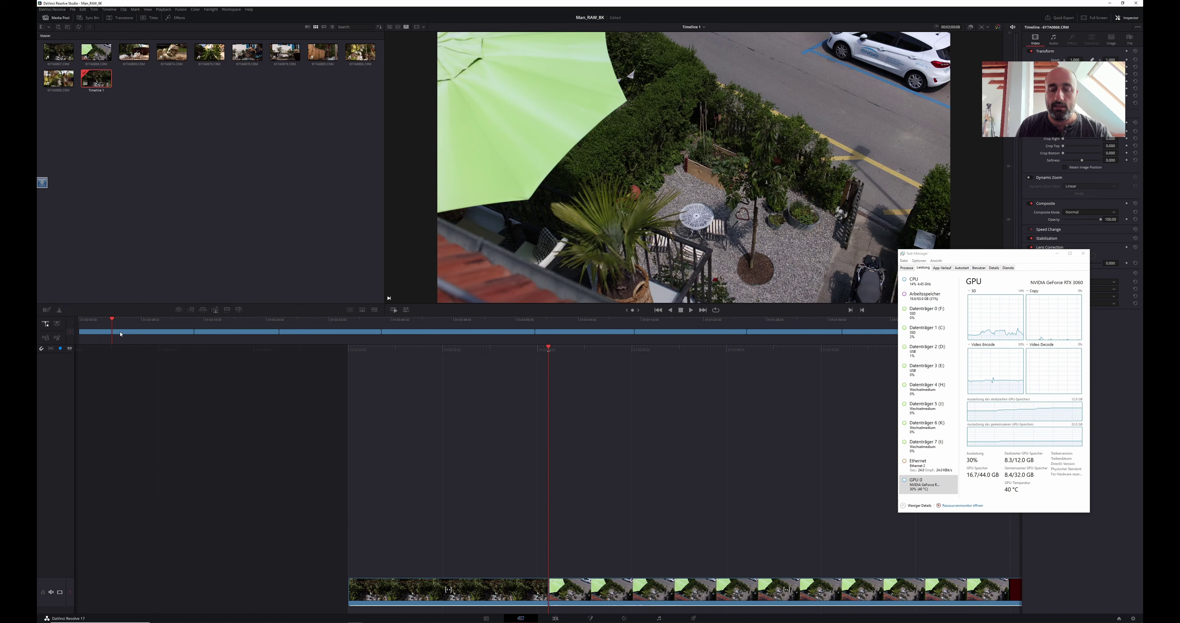
- Split the green parasol clip partway through and delete the section before the playhead
{"action": "key", "text": "space"}
{"action": "scroll", "coordinate": [121, 334], "scroll_direction": "up", "scroll_amount": 8}
{"action": "scroll", "coordinate": [120, 334], "scroll_direction": "down", "scroll_amount": 5}
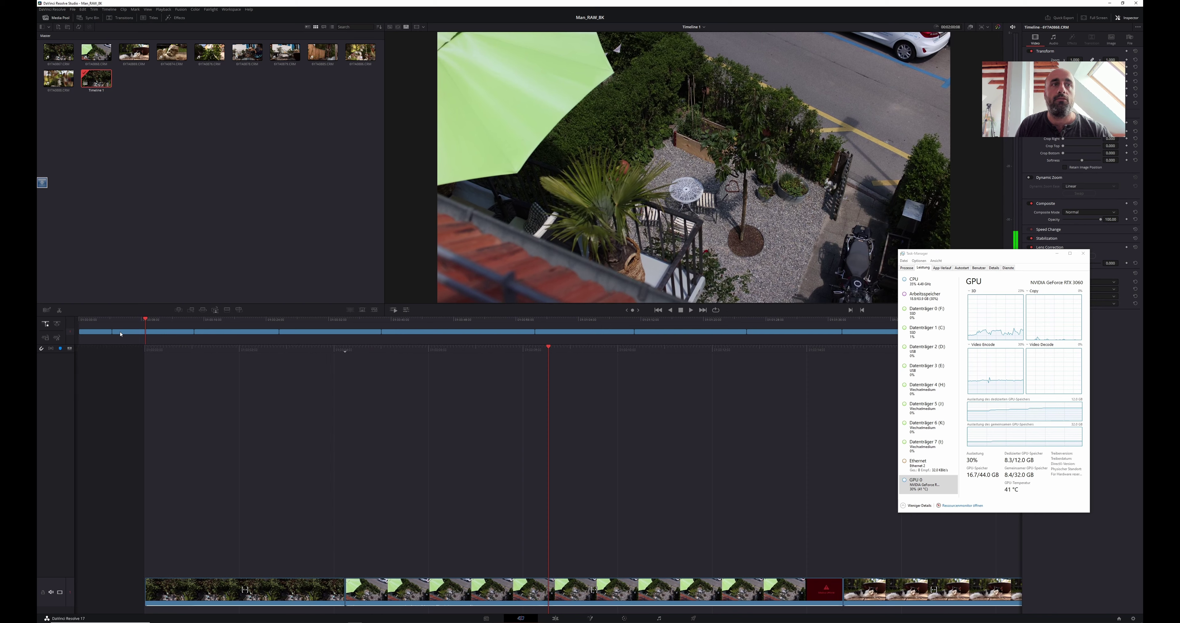
{"action": "left_click", "coordinate": [61, 311]}
{"action": "key", "text": "Delete"}
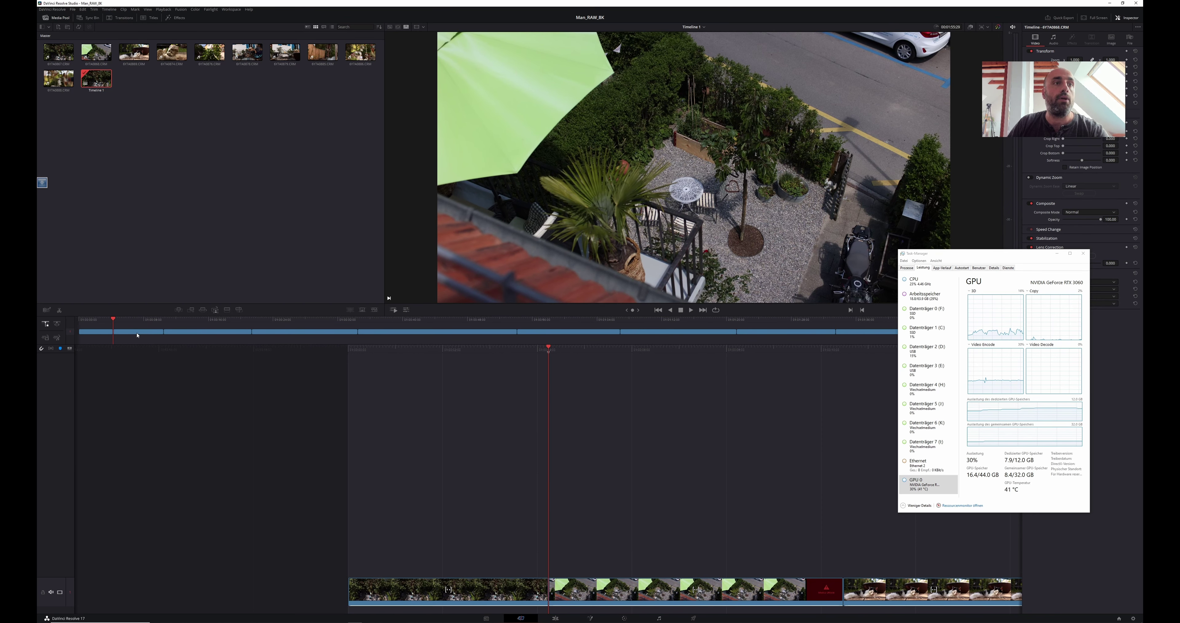
- Play through to the cat clip, split it about halfway and delete the section after the playhead
{"action": "key", "text": "l"}
{"action": "key", "text": "l"}
{"action": "key", "text": "l"}
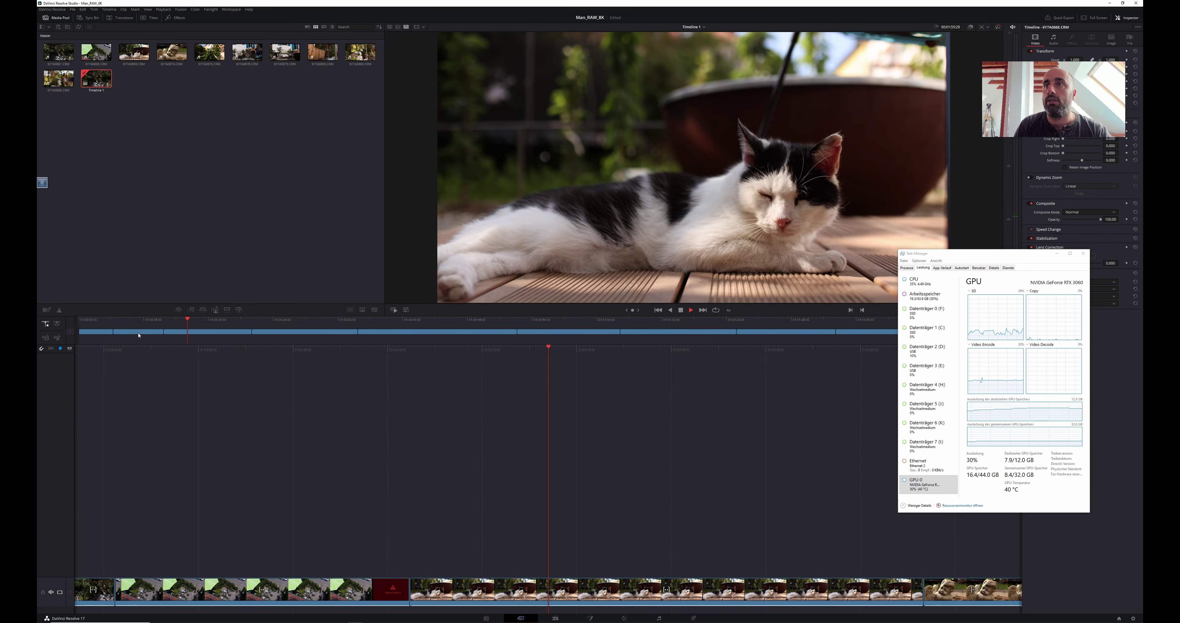
{"action": "key", "text": "k"}
{"action": "key", "text": "j"}
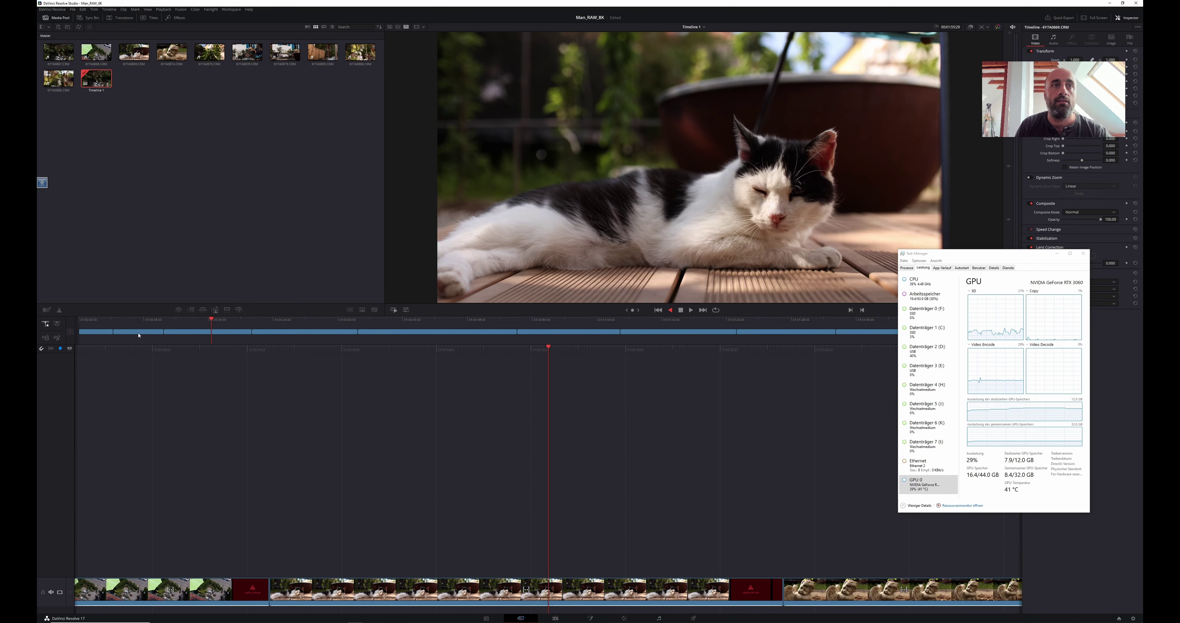
{"action": "key", "text": "k"}
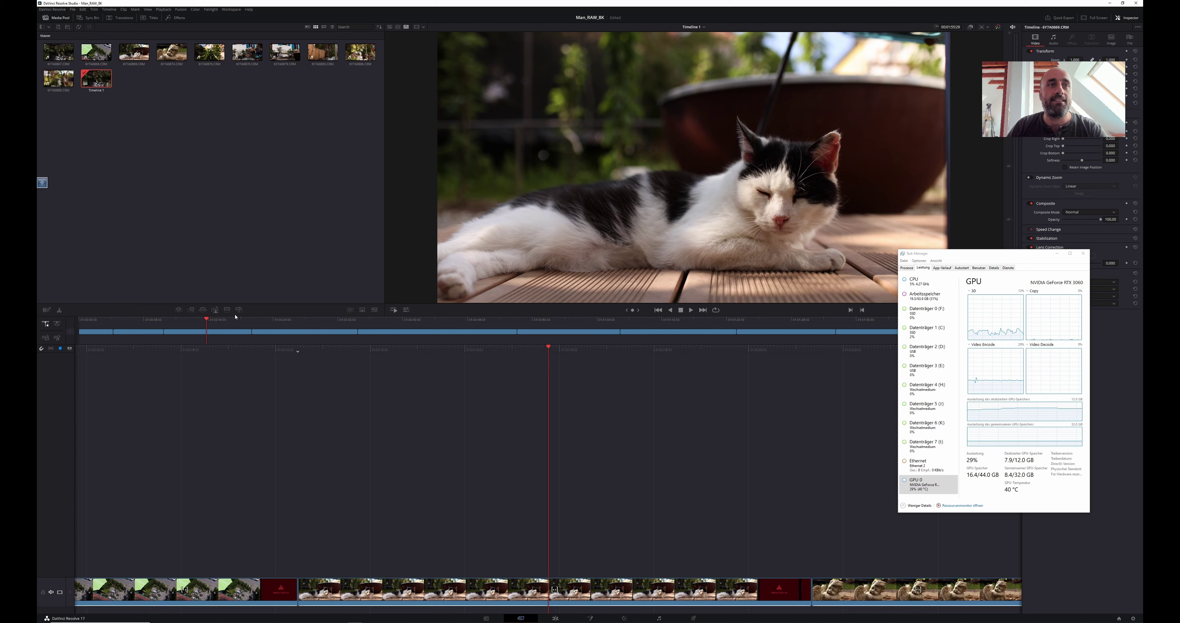
{"action": "left_click", "coordinate": [219, 333]}
{"action": "key", "text": "Delete"}
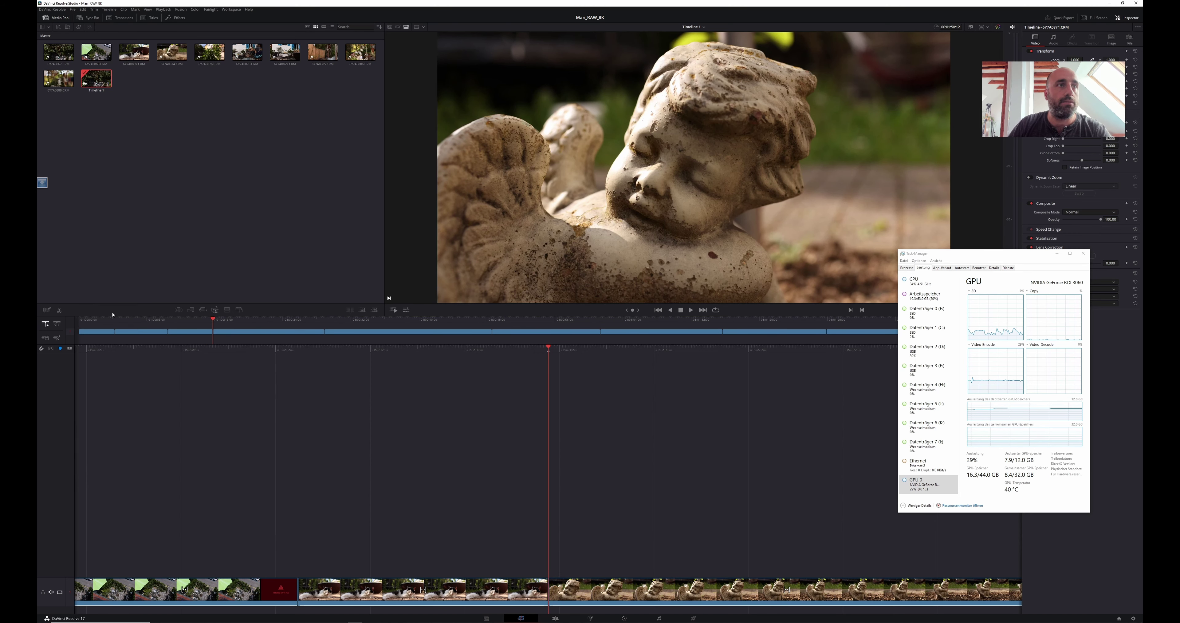
- Split the angel statue clip near its start and near its end, and delete the opening section and the short tail
{"action": "key", "text": "space"}
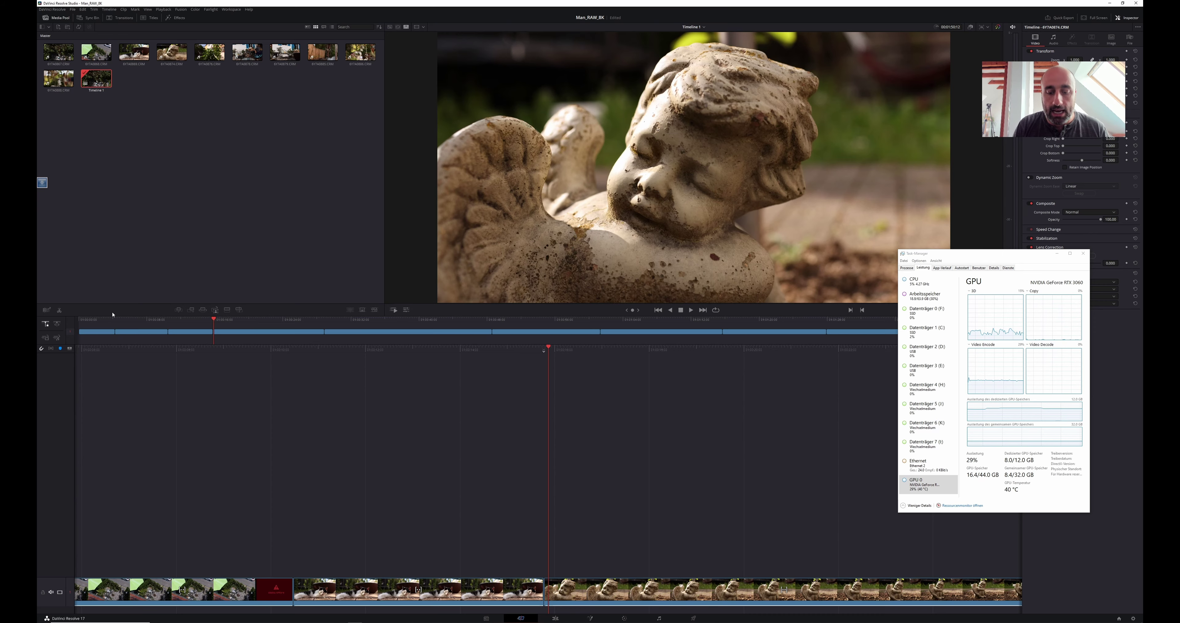
{"action": "key", "text": "l"}
{"action": "key", "text": "l"}
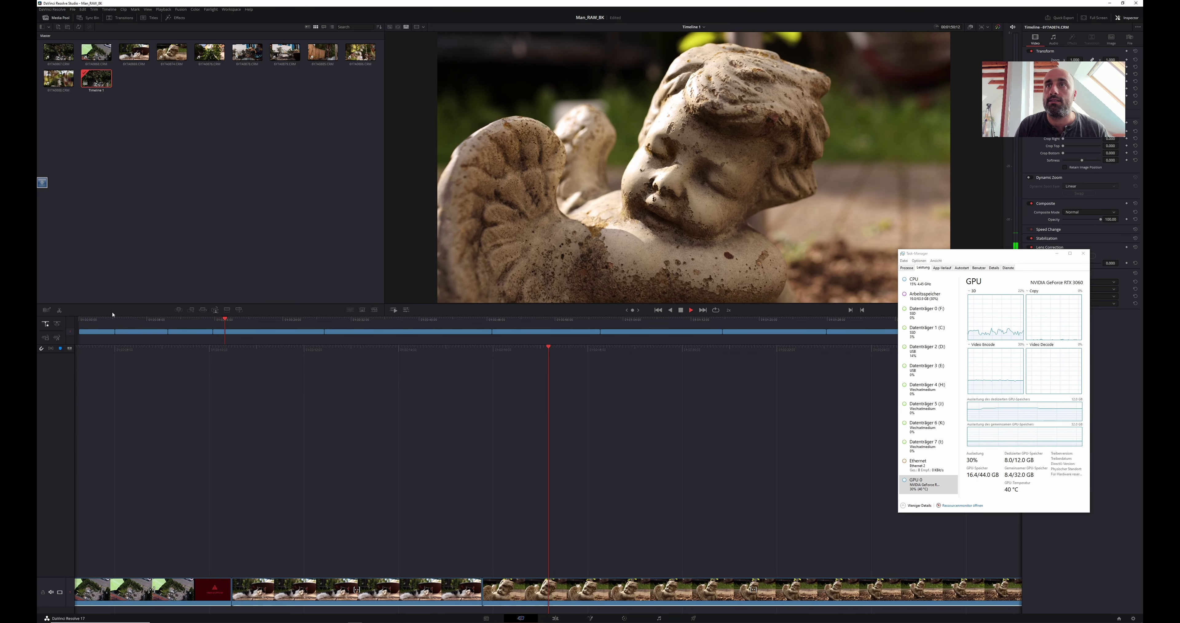
{"action": "key", "text": "k"}
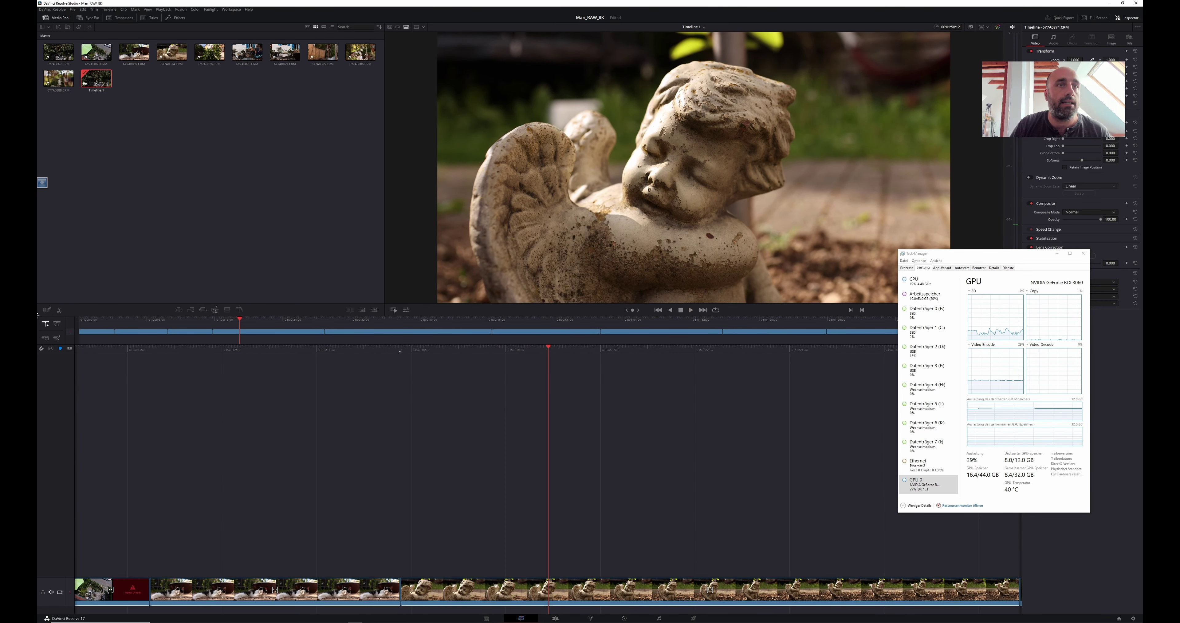
{"action": "key", "text": "l"}
{"action": "key", "text": "l"}
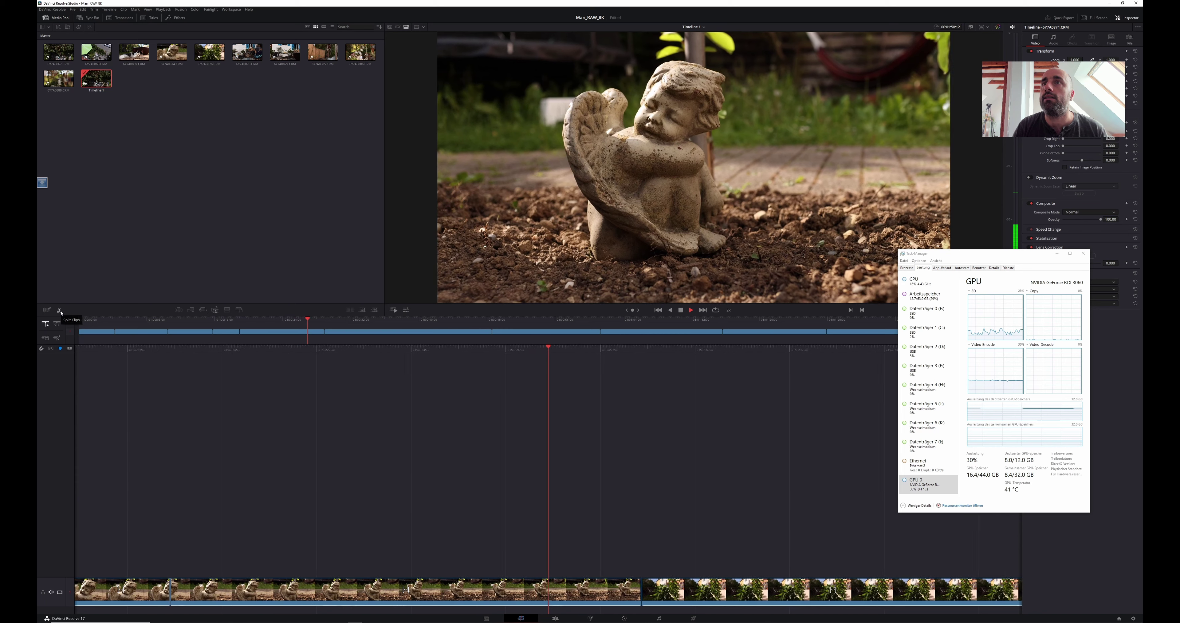
{"action": "key", "text": "space"}
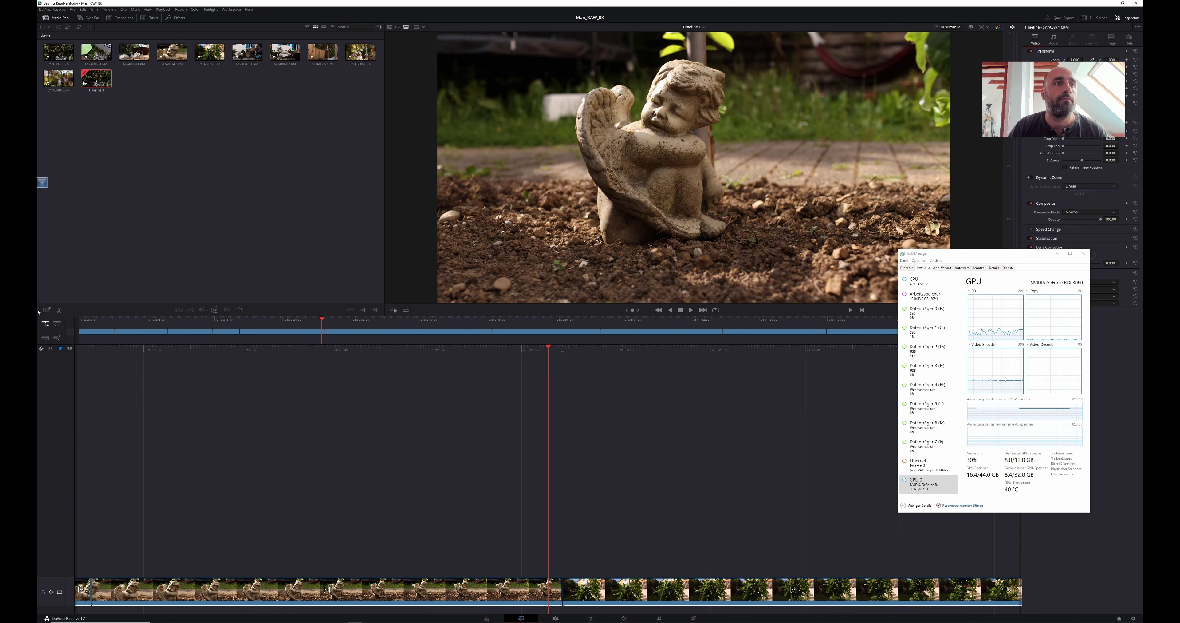
{"action": "left_click", "coordinate": [60, 311]}
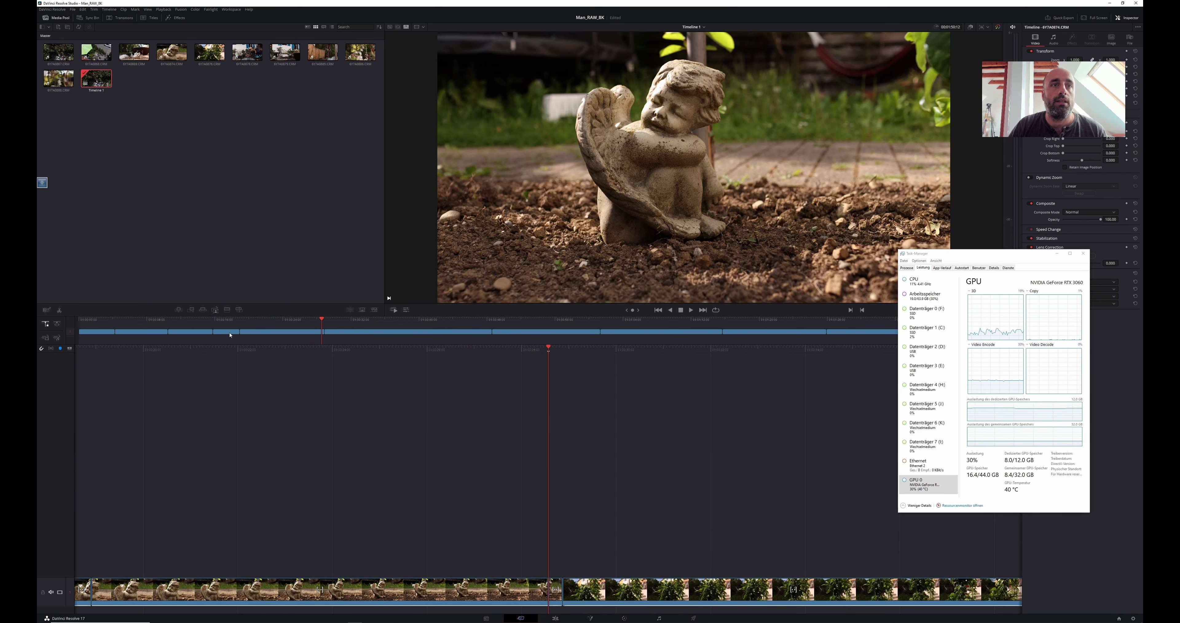
{"action": "key", "text": "Delete"}
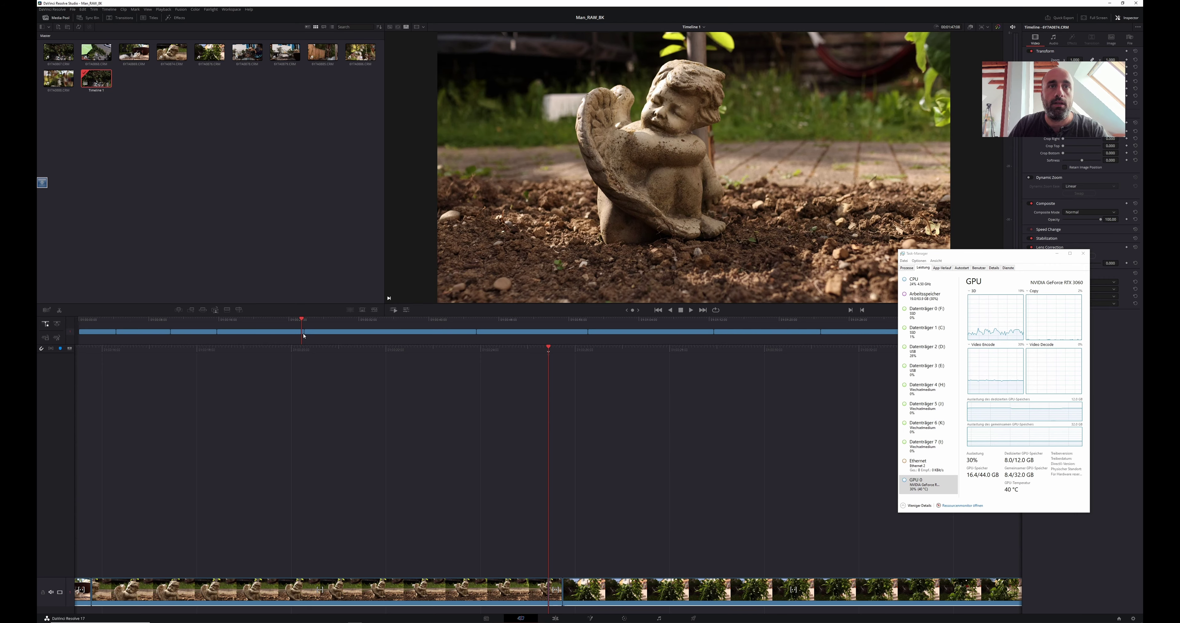
{"action": "key", "text": "Delete"}
- Shorten the angel statue clip further by splitting it earlier and deleting its end, and move the playhead into the leafy plant clip
{"action": "left_click_drag", "start_coordinate": [301, 323], "coordinate": [279, 320]}
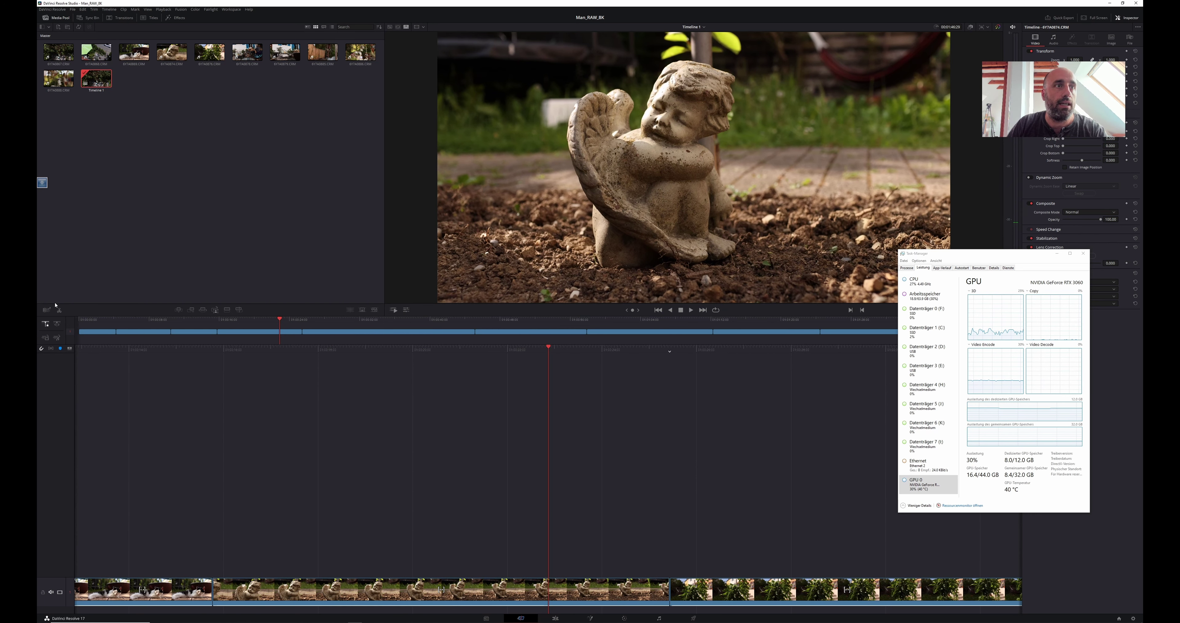
{"action": "left_click", "coordinate": [60, 310]}
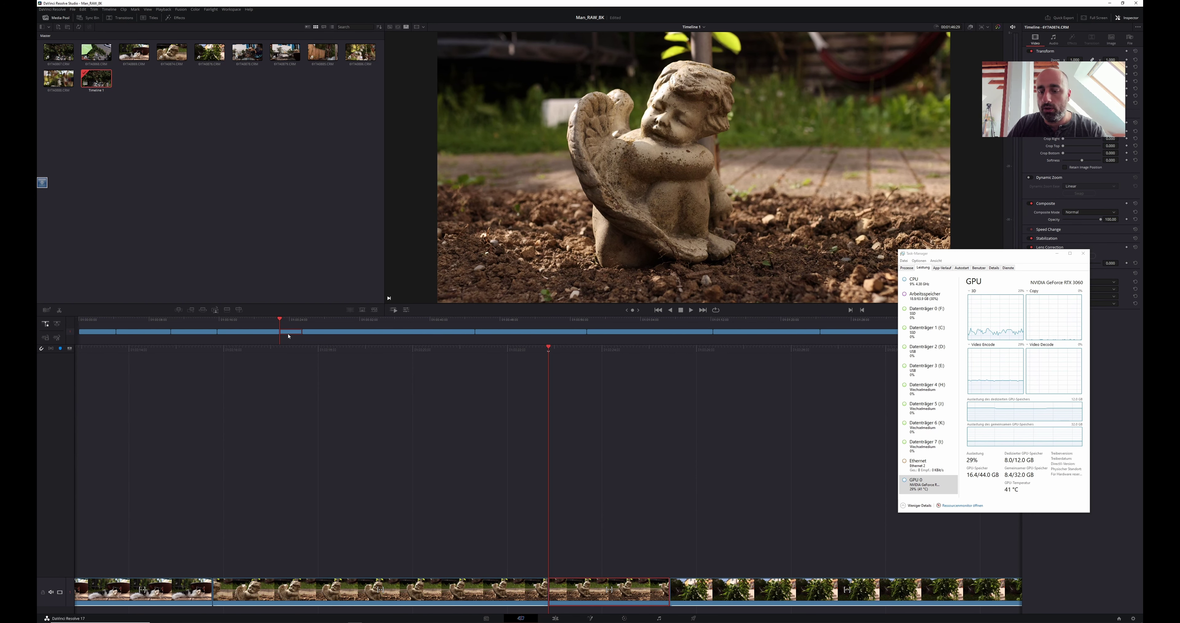
{"action": "key", "text": "Delete"}
{"action": "left_click_drag", "start_coordinate": [285, 320], "coordinate": [339, 319]}
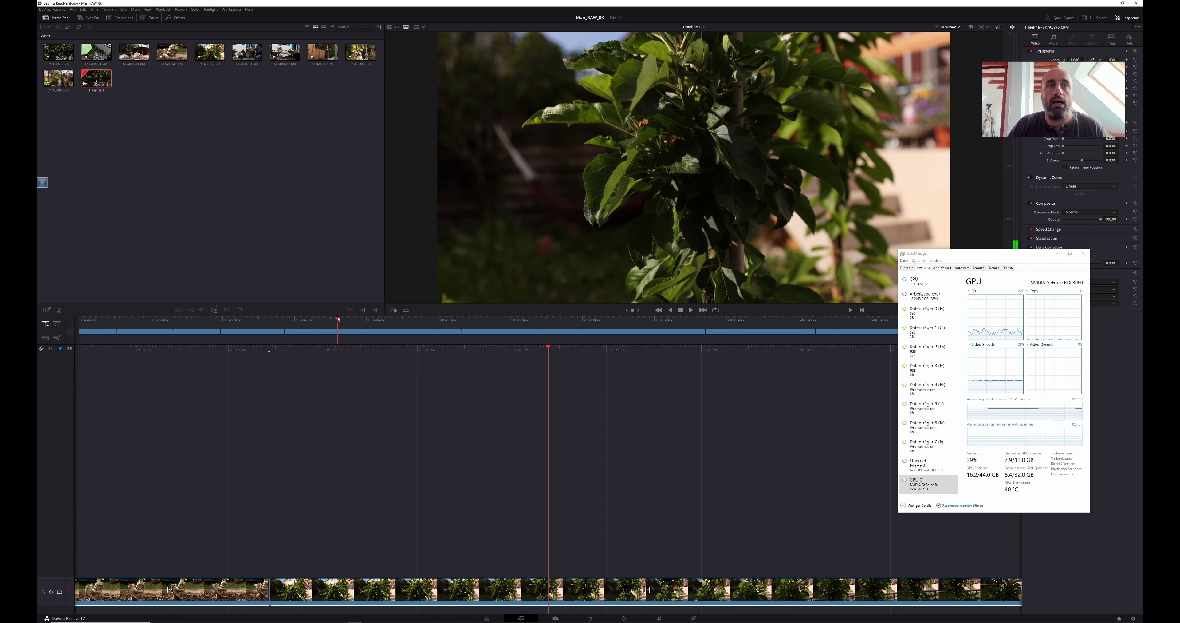
- Split the leafy plant clip at the playhead and delete the section after it
{"action": "left_click", "coordinate": [60, 310]}
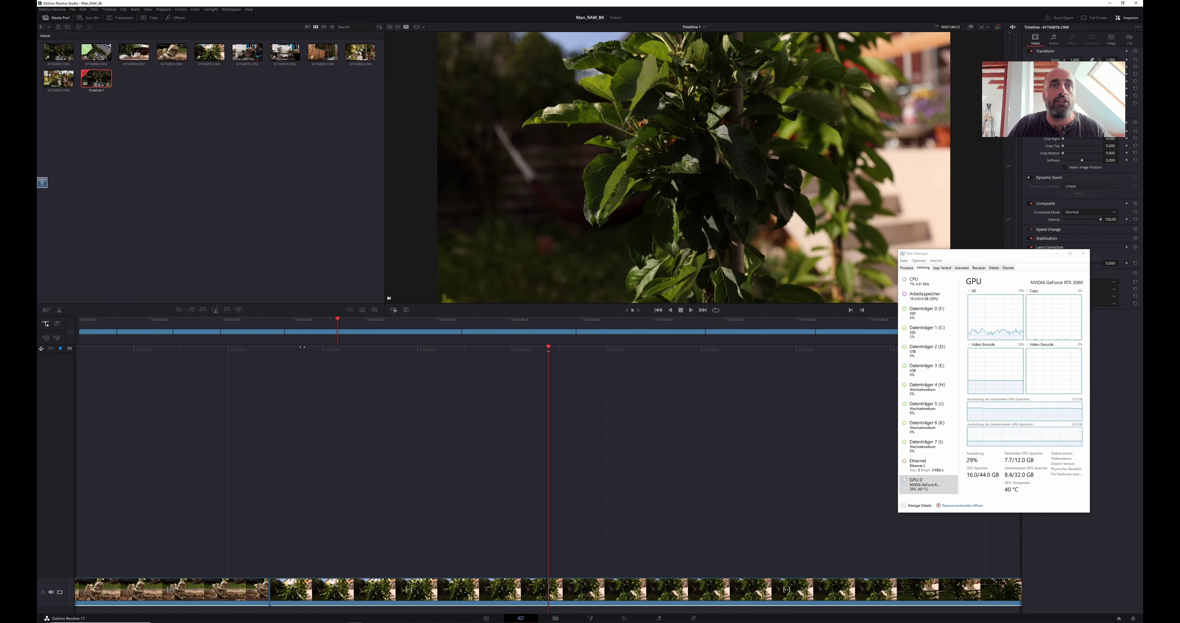
{"action": "left_click", "coordinate": [374, 336]}
{"action": "key", "text": "Delete"}
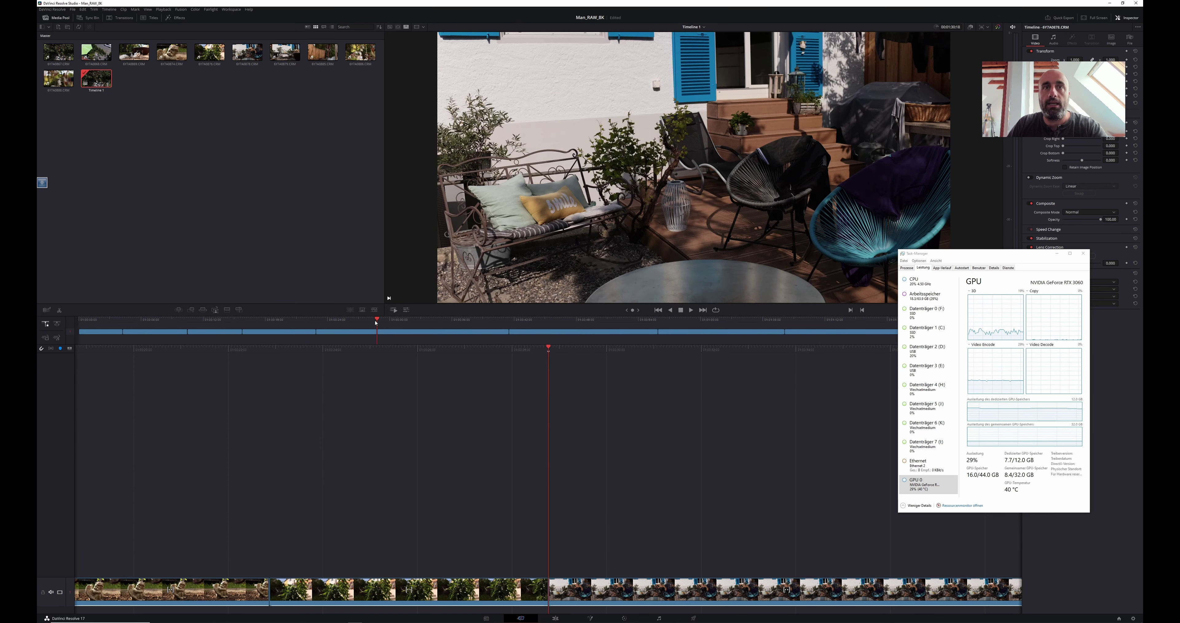
- Split the terrace seating clip about a third of the way in and delete the section after the playhead
{"action": "left_click", "coordinate": [419, 319]}
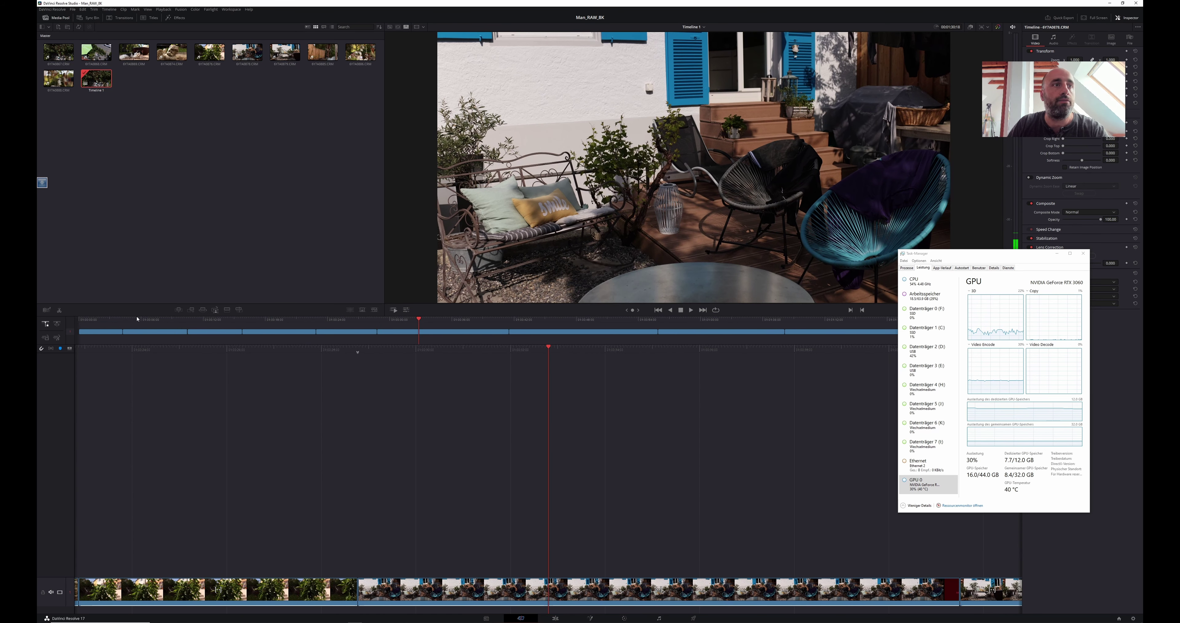
{"action": "left_click", "coordinate": [483, 332]}
{"action": "key", "text": "Delete"}
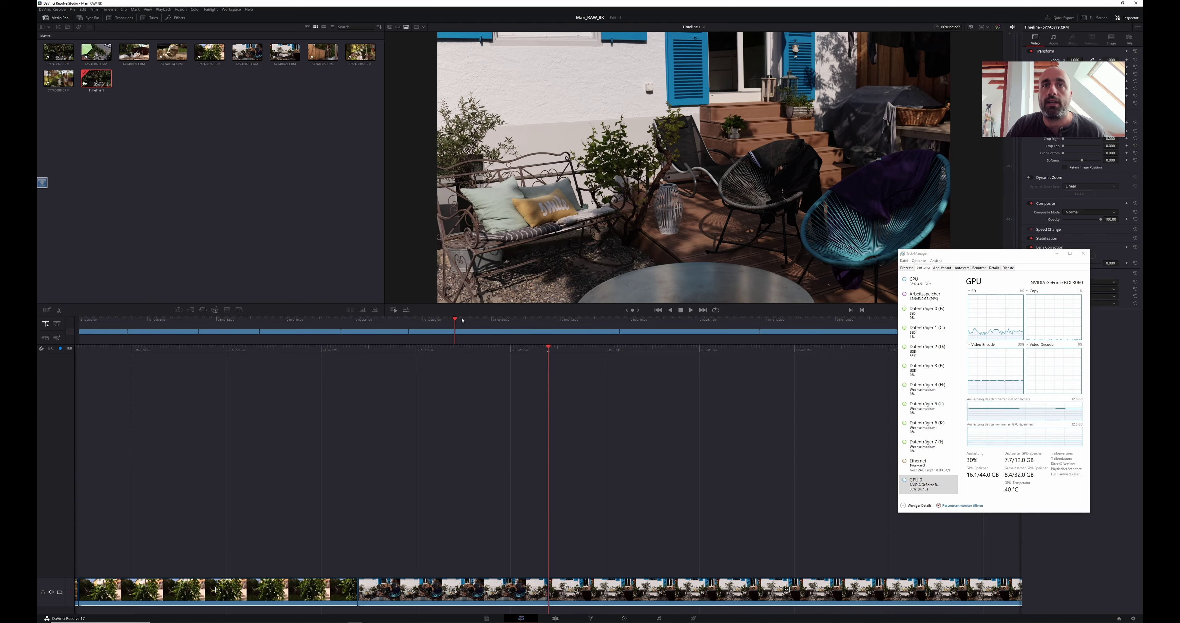
- Play through the garden bench clip at fast speed and return the playhead to a point before the clip's middle
{"action": "left_click_drag", "start_coordinate": [455, 321], "coordinate": [481, 316]}
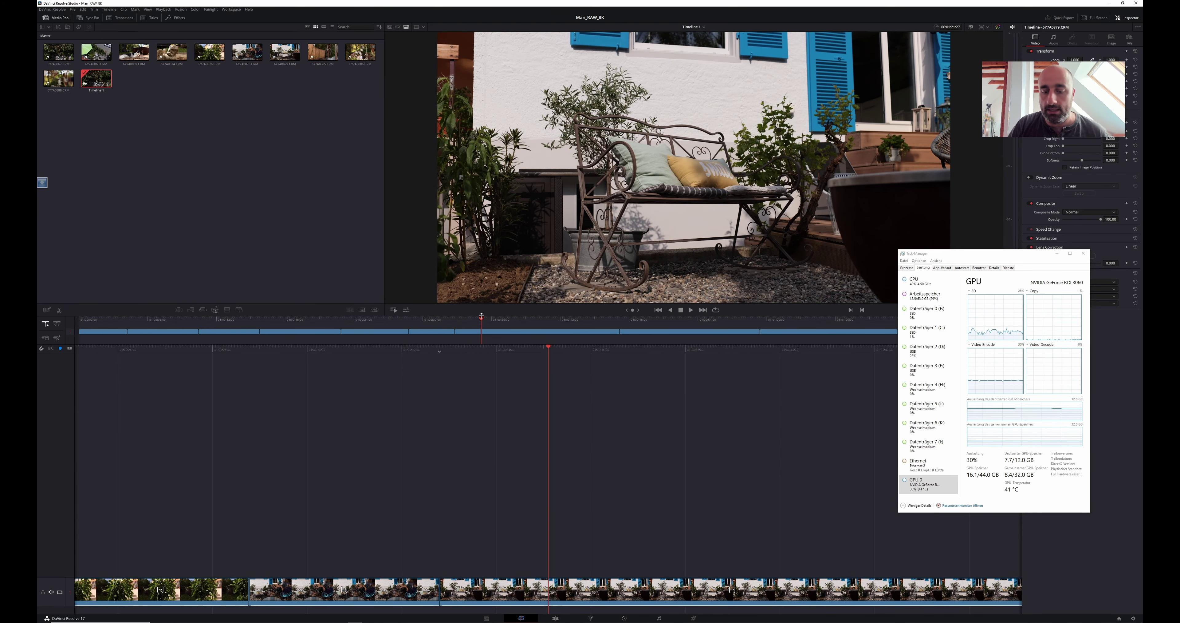
{"action": "key", "text": "l"}
{"action": "key", "text": "l"}
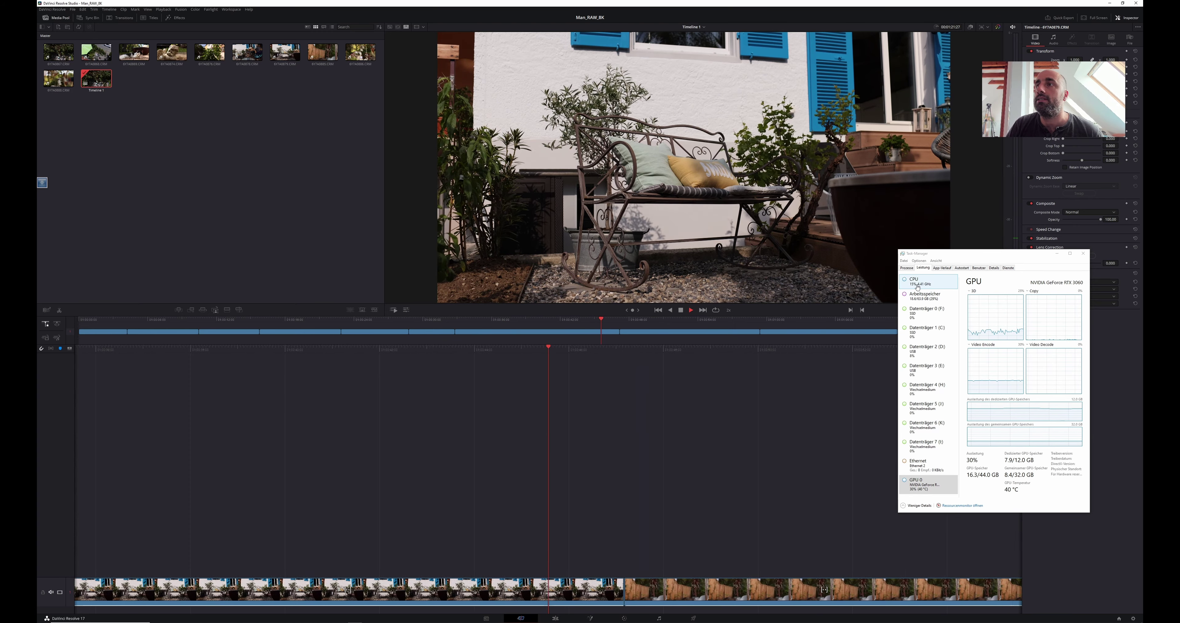
{"action": "key", "text": "space"}
{"action": "left_click_drag", "start_coordinate": [651, 320], "coordinate": [518, 321]}
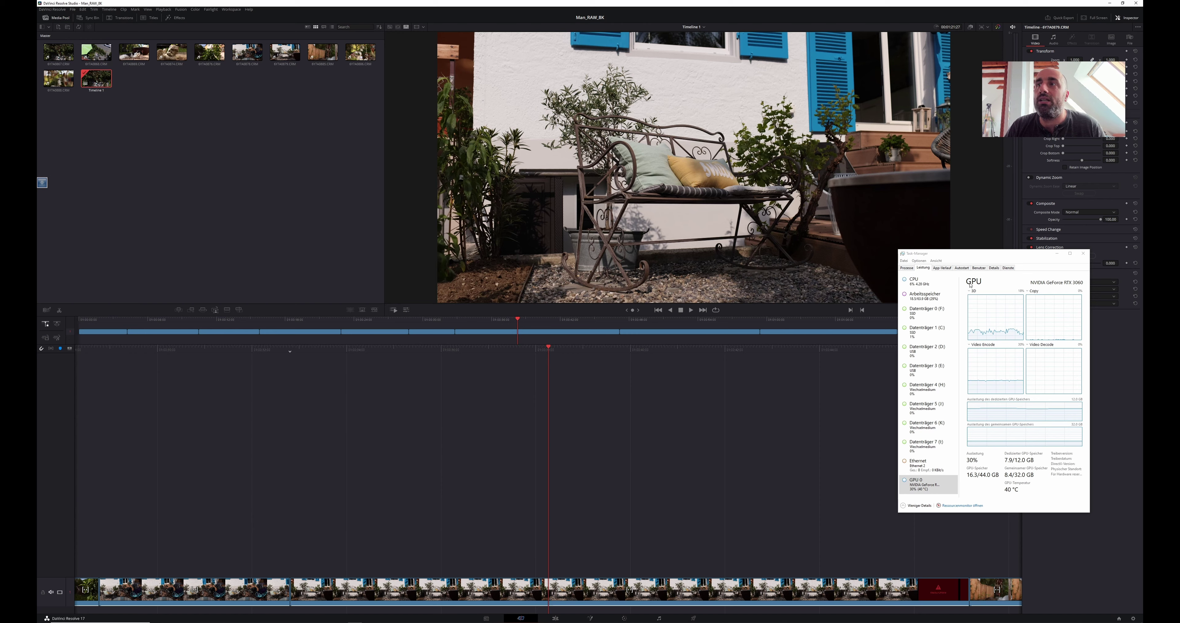
- Show the memory usage in Task Manager, and split the garden bench clip at the playhead and delete the section after it
{"action": "left_click", "coordinate": [923, 296]}
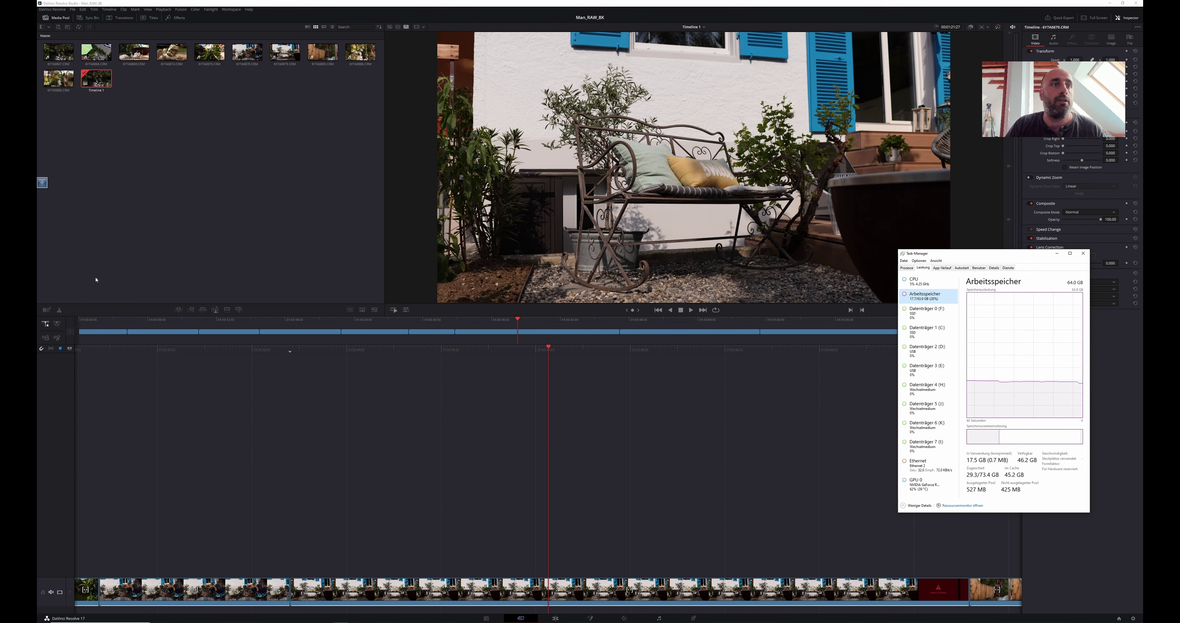
{"action": "left_click", "coordinate": [539, 335]}
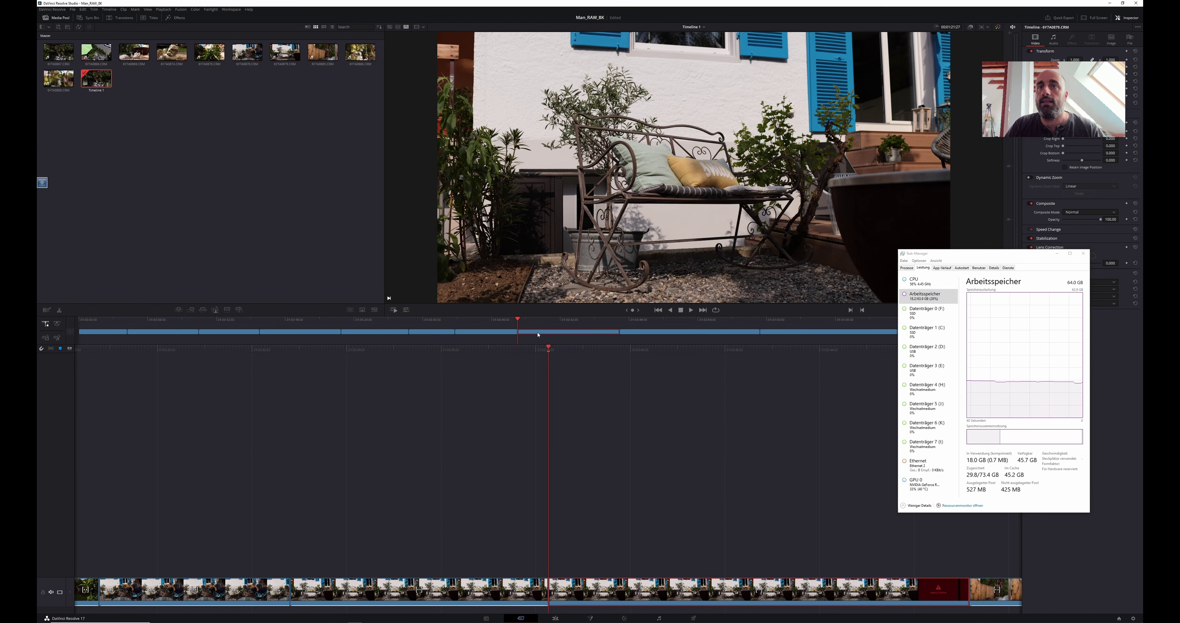
{"action": "key", "text": "Delete"}
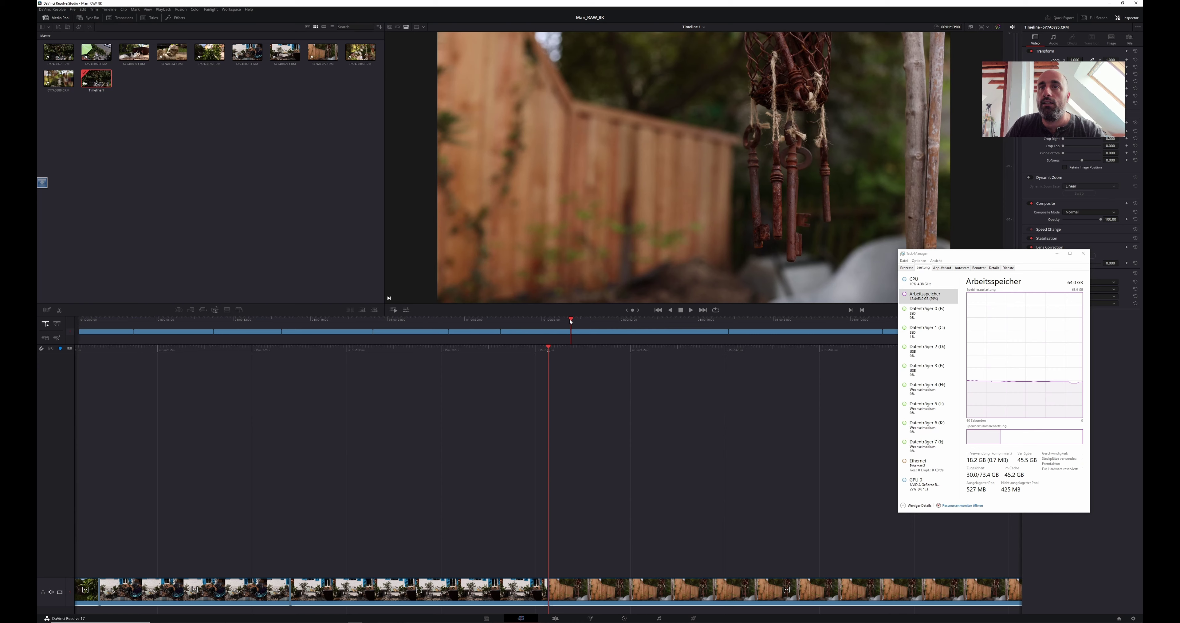
- Split the hanging keys clip with the wooden fence about a third of the way in and delete its remainder
{"action": "left_click_drag", "start_coordinate": [571, 320], "coordinate": [623, 323]}
{"action": "left_click", "coordinate": [59, 311]}
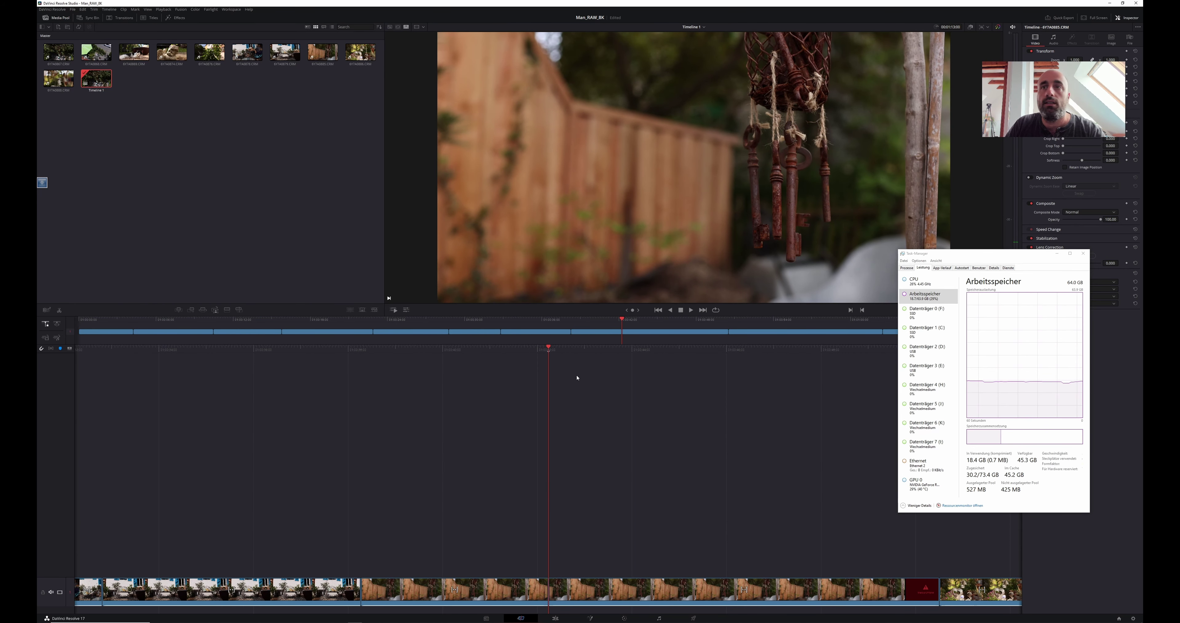
{"action": "left_click", "coordinate": [637, 338]}
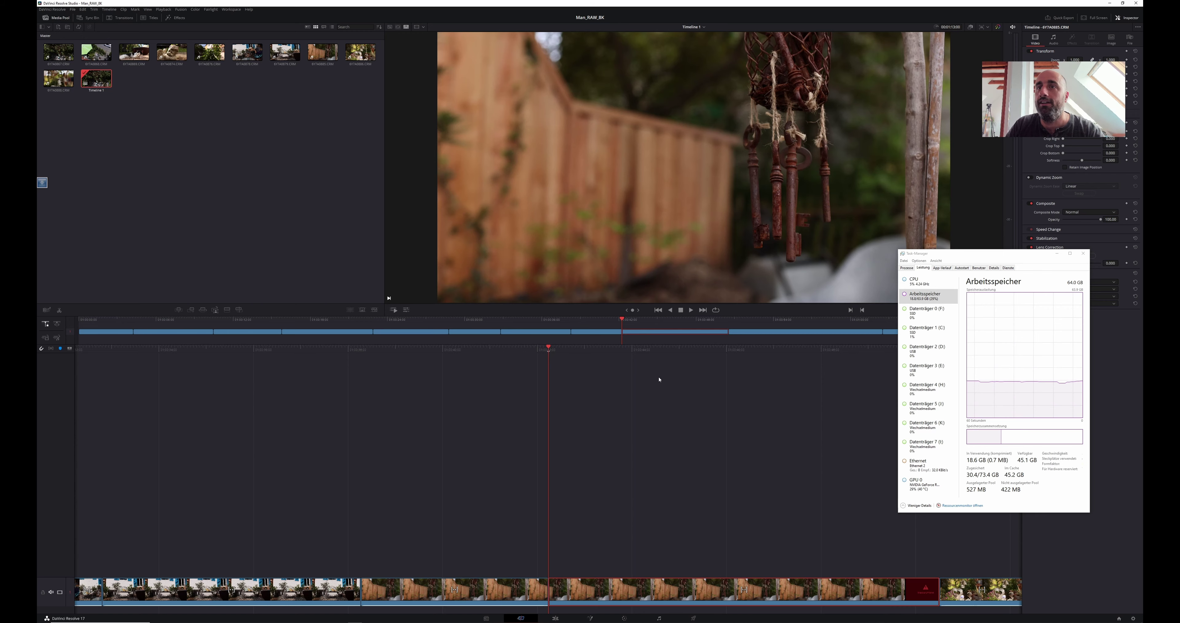
{"action": "key", "text": "Delete"}
- Split the metal heart clip somewhat before its middle and delete the section after the playhead
{"action": "left_click_drag", "start_coordinate": [690, 320], "coordinate": [763, 323]}
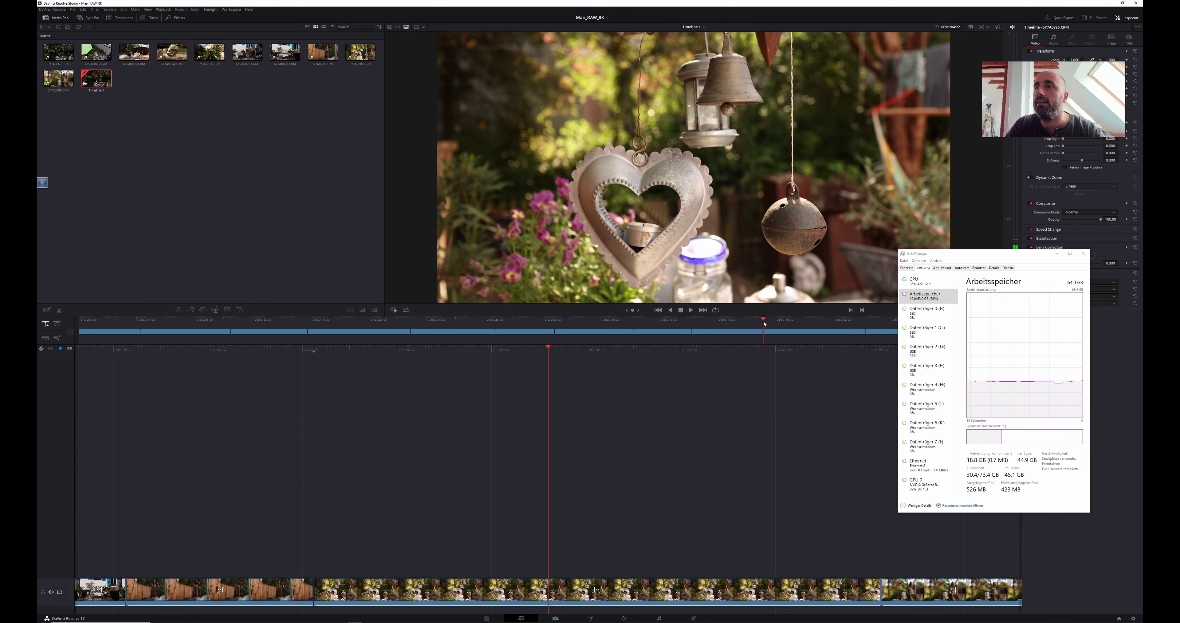
{"action": "left_click", "coordinate": [58, 311]}
{"action": "left_click", "coordinate": [782, 334]}
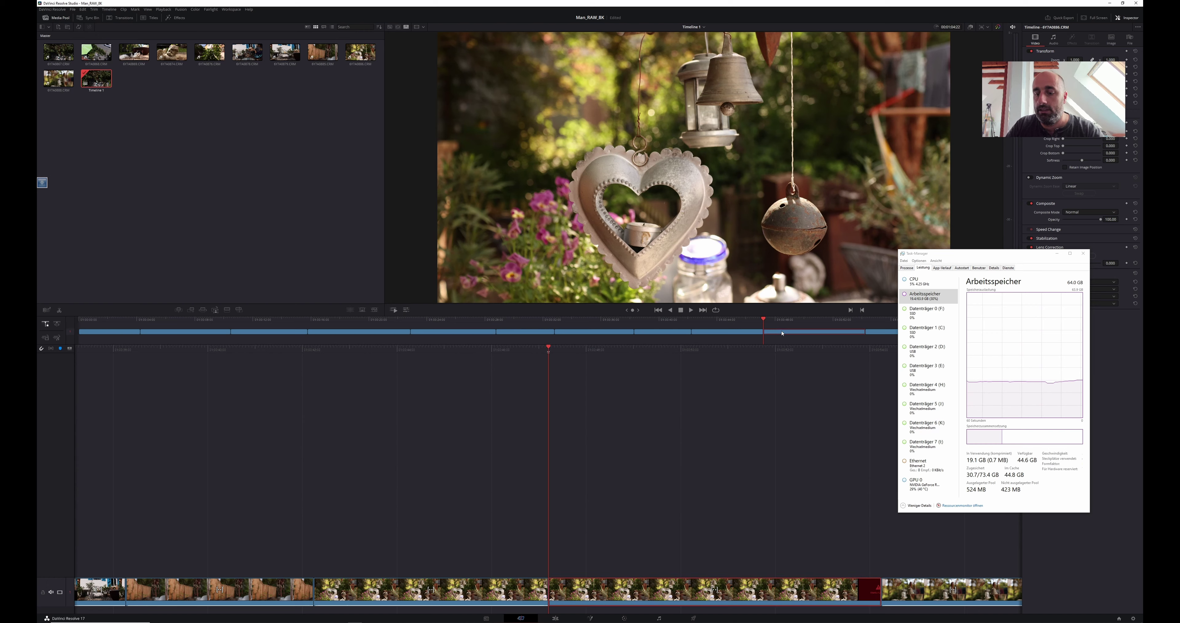
{"action": "key", "text": "Delete"}
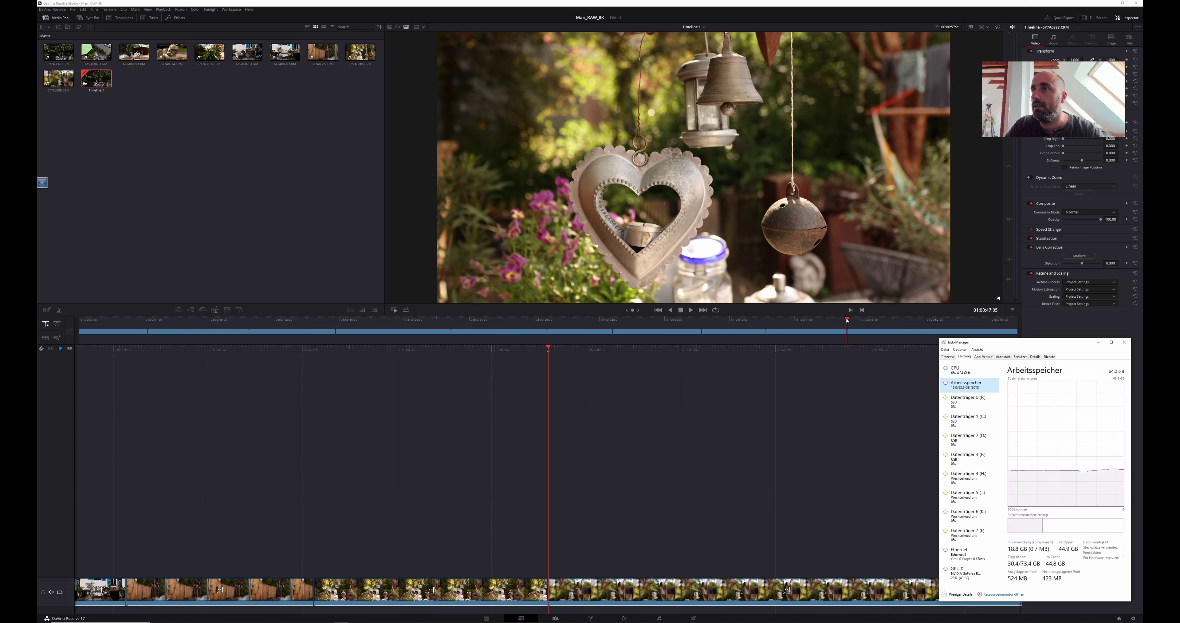
- Split the final bell clip somewhat before its middle and delete its remainder, and reposition and shrink the Task Manager window
{"action": "left_click_drag", "start_coordinate": [847, 319], "coordinate": [920, 319]}
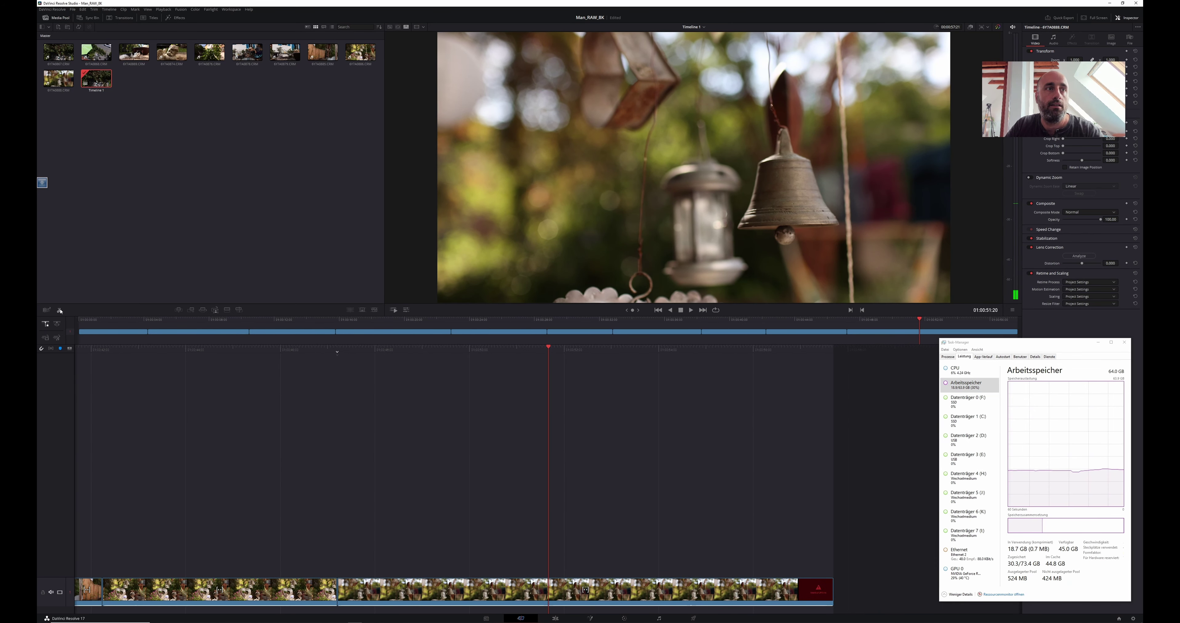
{"action": "key", "text": "Delete"}
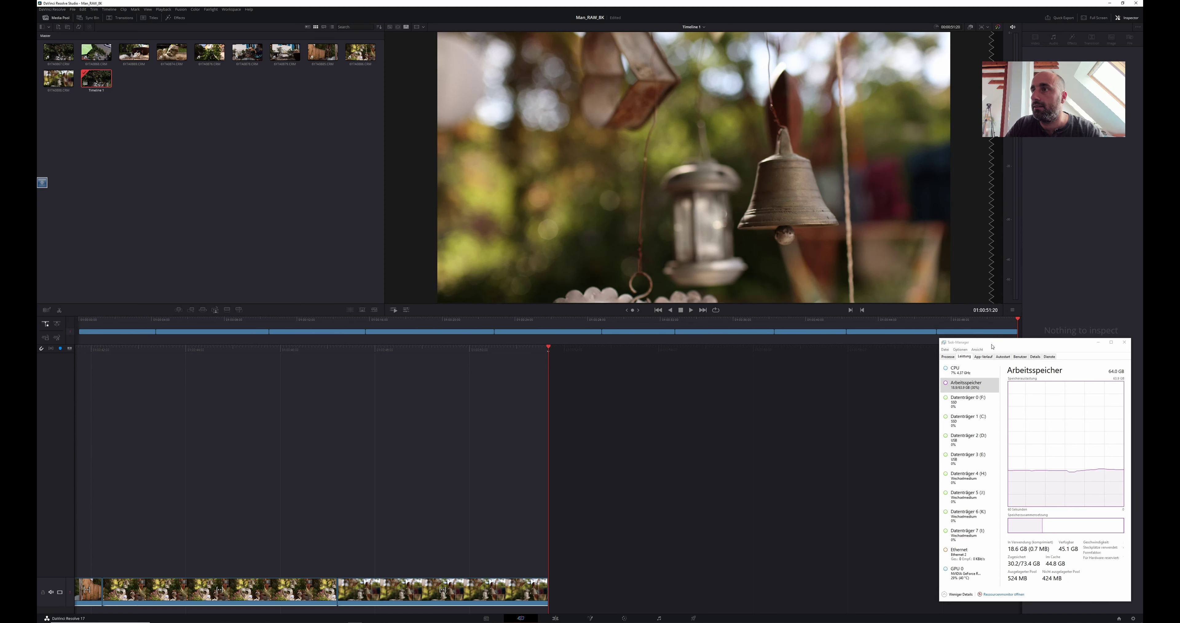
{"action": "left_click_drag", "start_coordinate": [956, 350], "coordinate": [949, 344]}
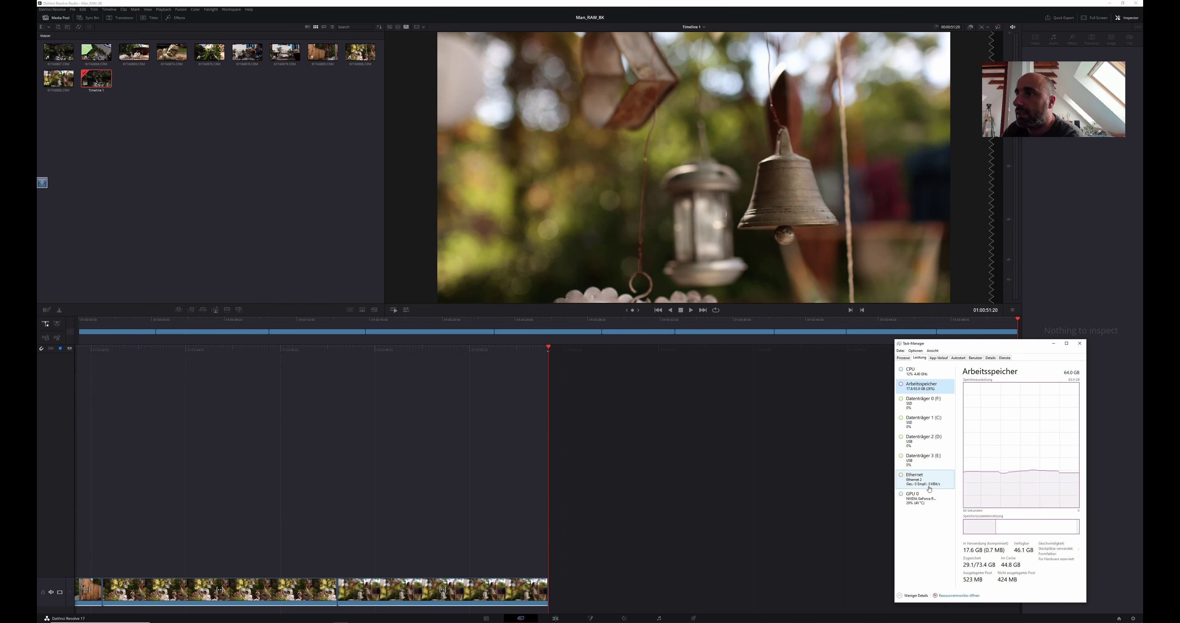
{"action": "left_click_drag", "start_coordinate": [995, 339], "coordinate": [1015, 360]}
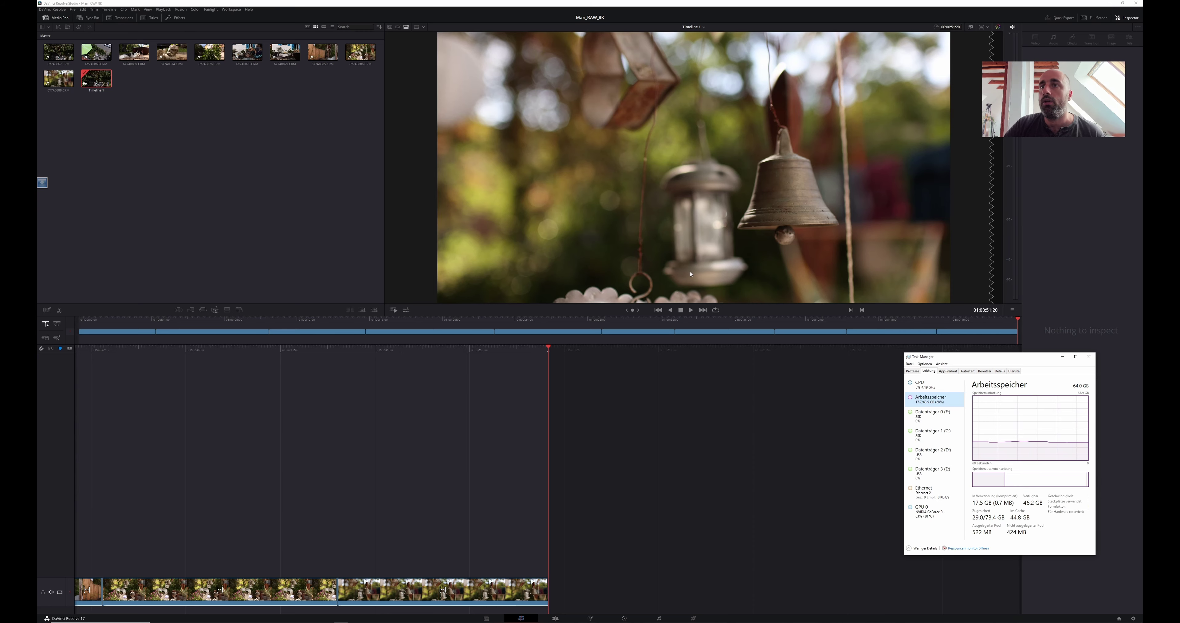
- Turn off proxy media playback and play the timeline from the garden bench clip into the metal heart clip
{"action": "left_click_drag", "start_coordinate": [1018, 319], "coordinate": [721, 319]}
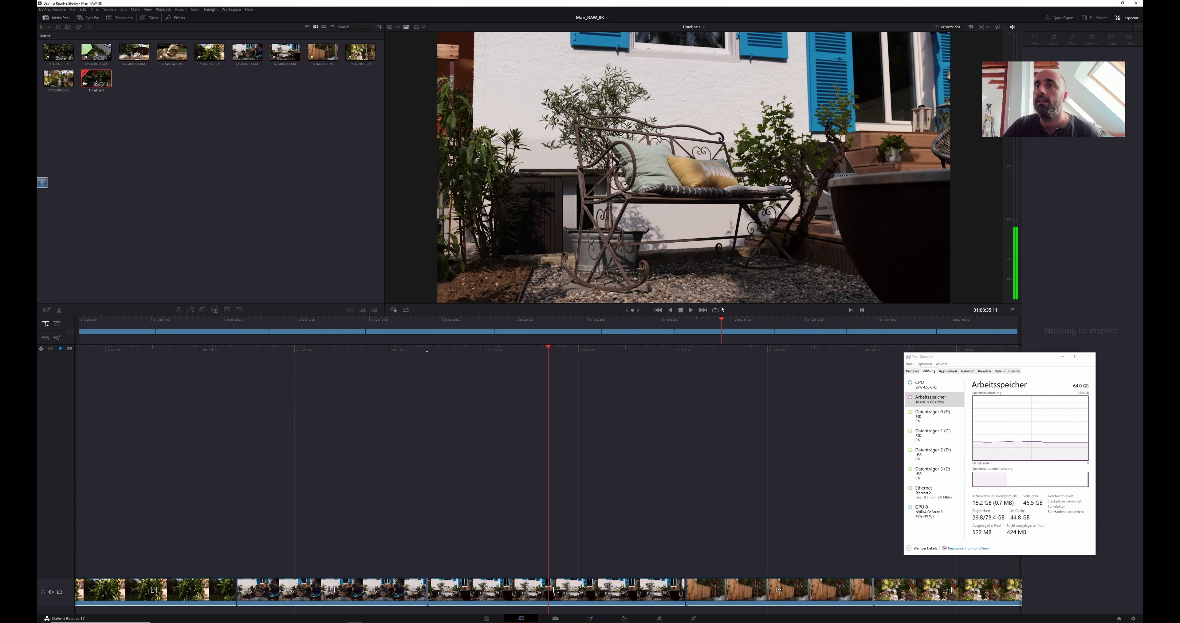
{"action": "left_click", "coordinate": [164, 9]}
{"action": "left_click", "coordinate": [159, 23]}
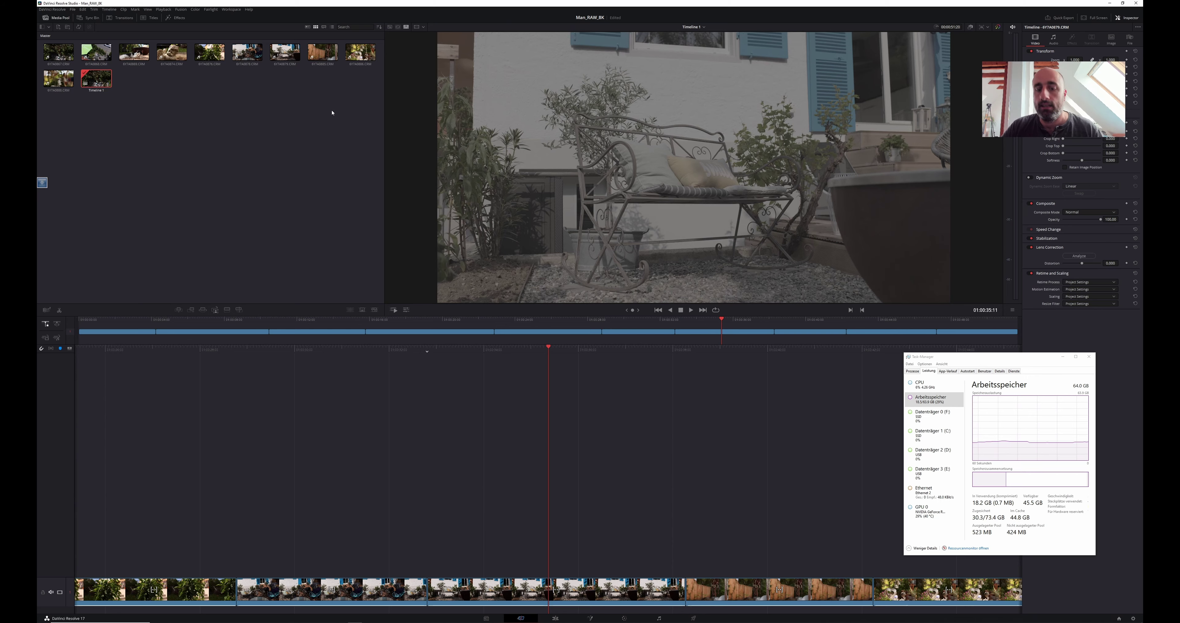
{"action": "key", "text": "space"}
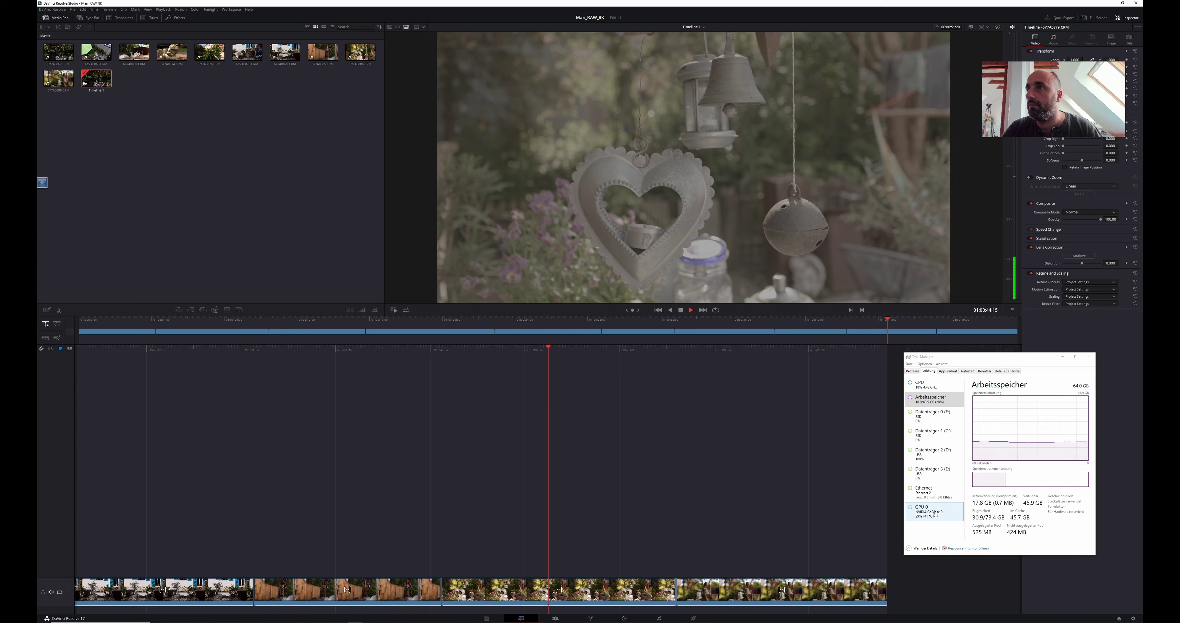
{"action": "key", "text": "space"}
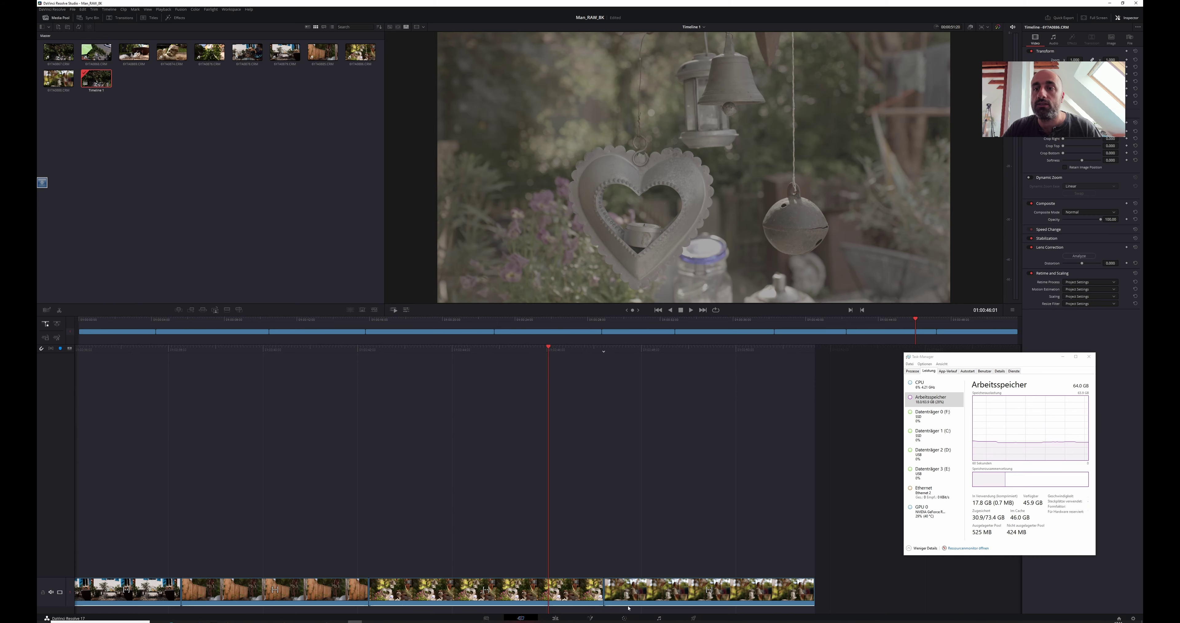
- In the Color page's Camera Raw settings for the metal heart clip, set the decode quality to Full res. - Canon and decode using Clip
{"action": "left_click", "coordinate": [625, 617]}
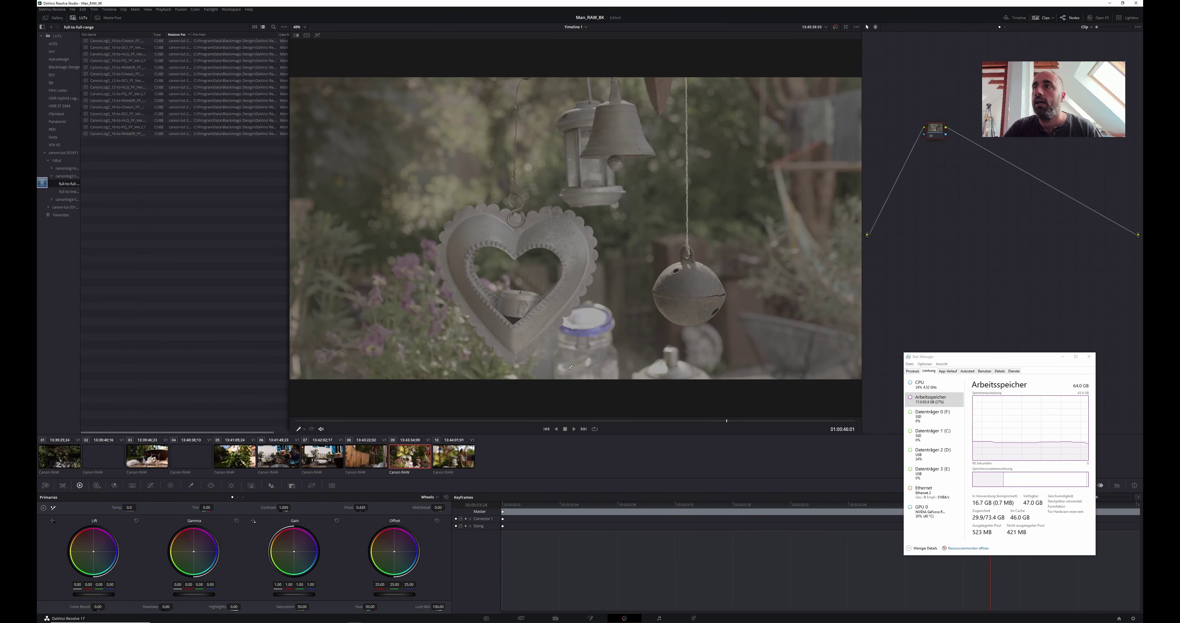
{"action": "left_click", "coordinate": [45, 486]}
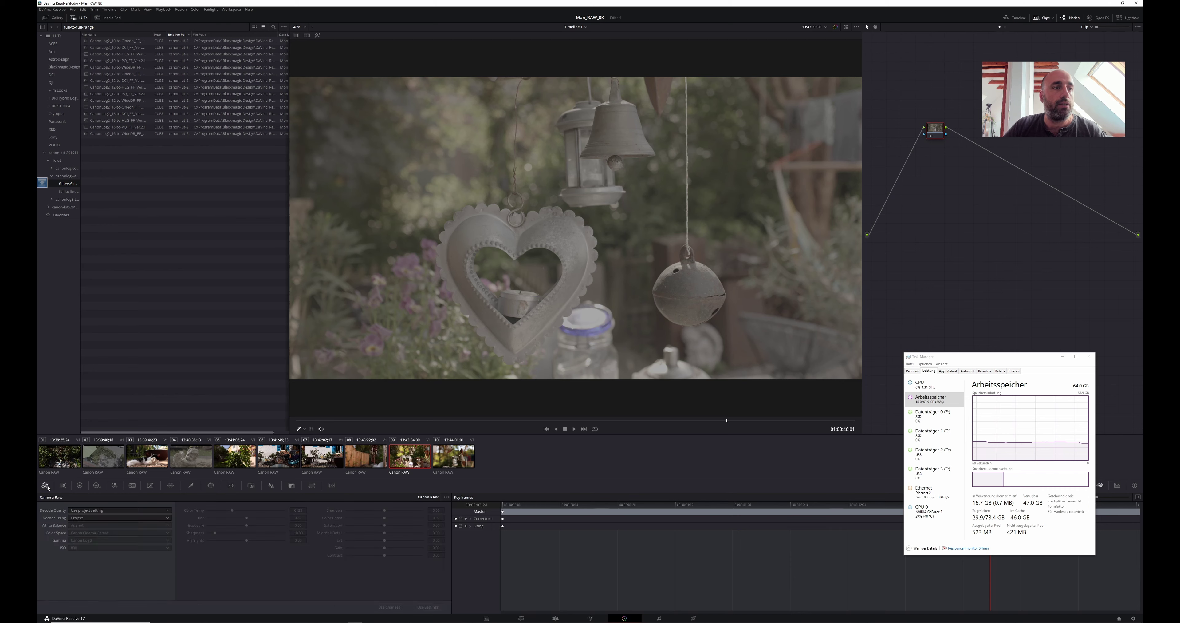
{"action": "left_click", "coordinate": [113, 511]}
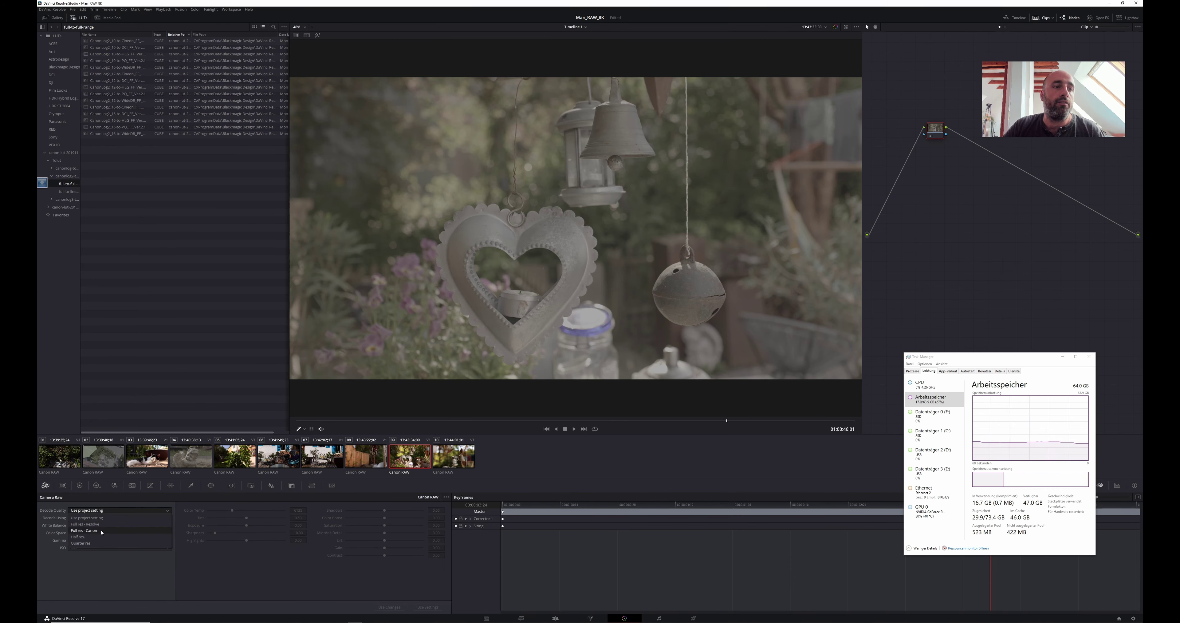
{"action": "left_click", "coordinate": [101, 531]}
{"action": "left_click", "coordinate": [96, 518]}
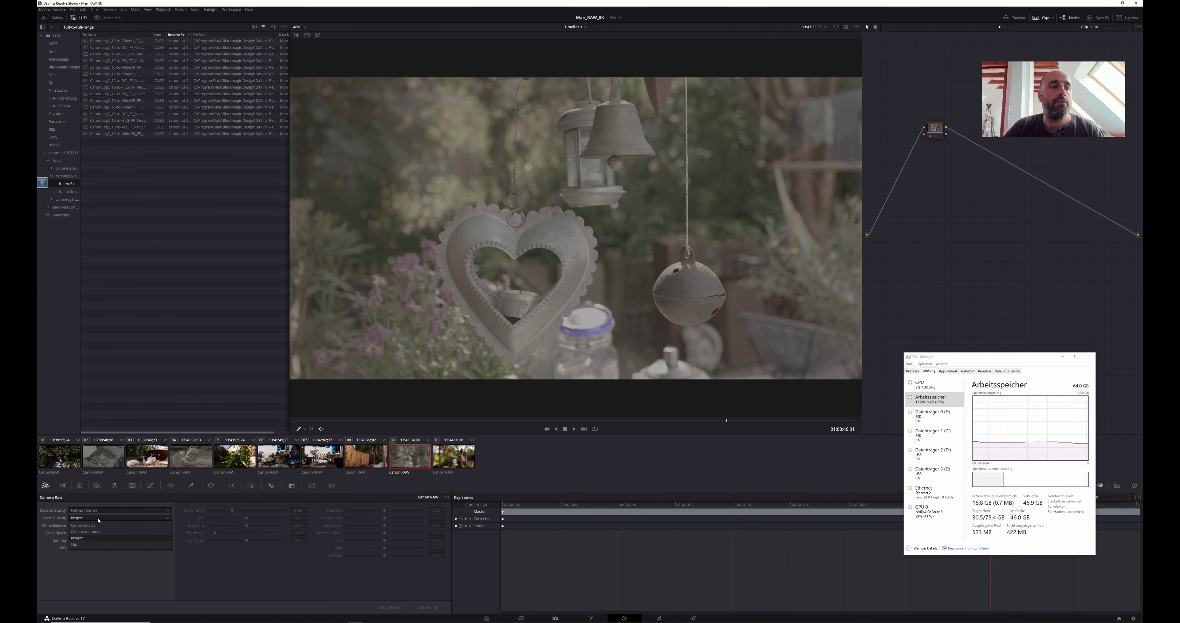
{"action": "left_click", "coordinate": [91, 545]}
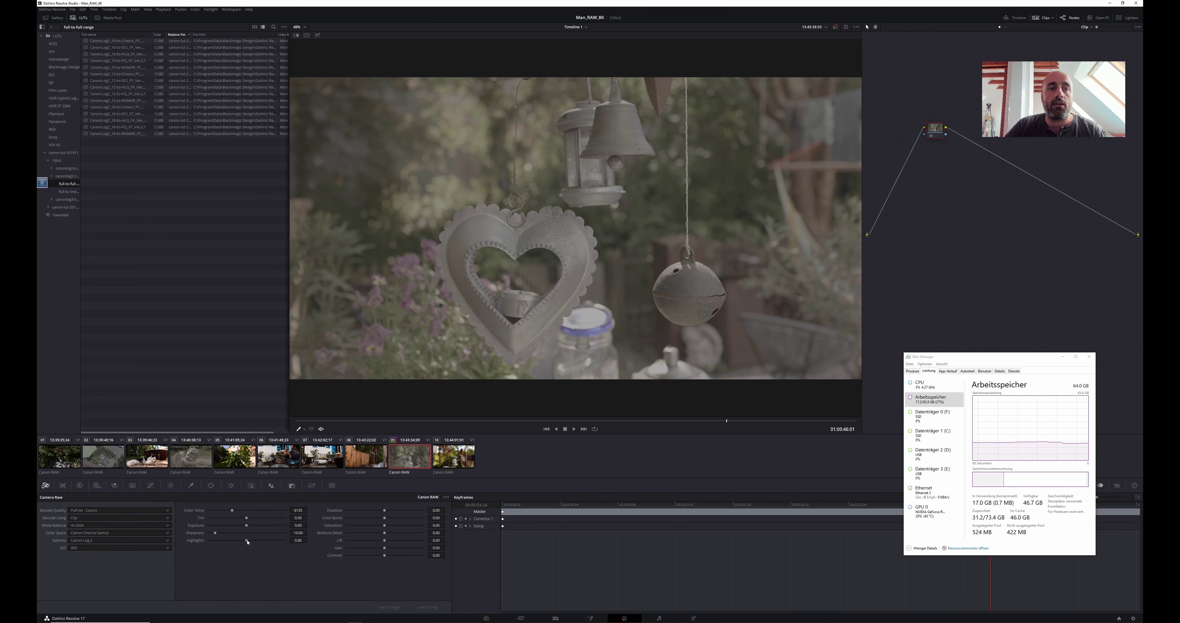
- Lower the metal heart clip's raw Highlights to about -48, raise its Contrast strongly and lower its Shadows to about -30
{"action": "left_click_drag", "start_coordinate": [228, 543], "coordinate": [226, 544]}
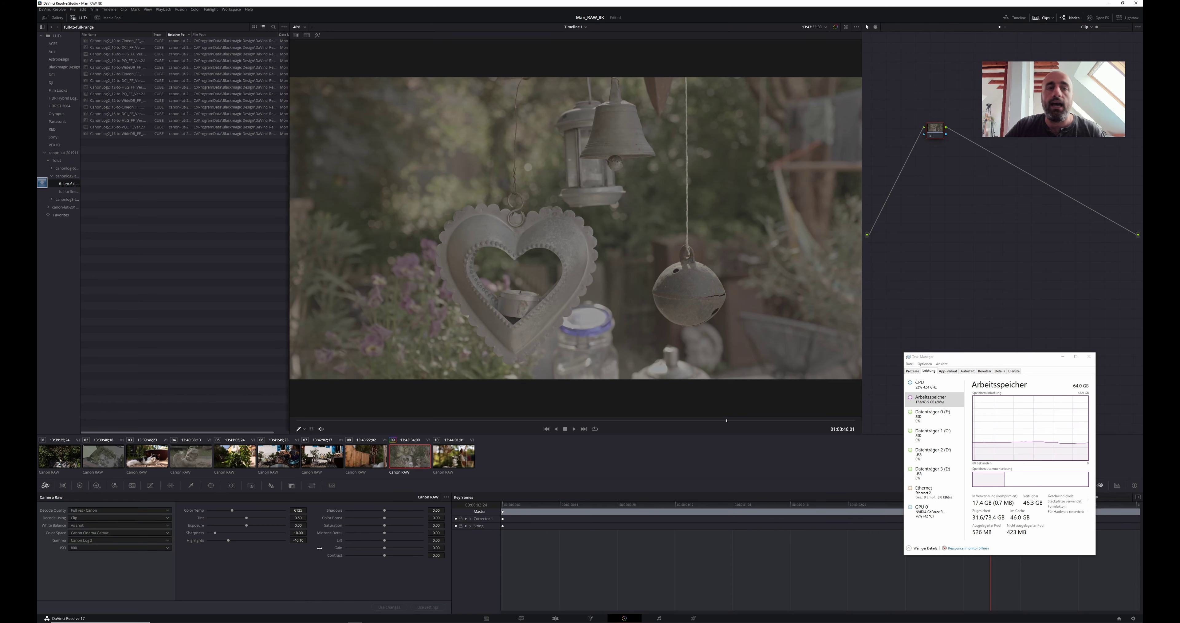
{"action": "left_click_drag", "start_coordinate": [400, 558], "coordinate": [417, 554]}
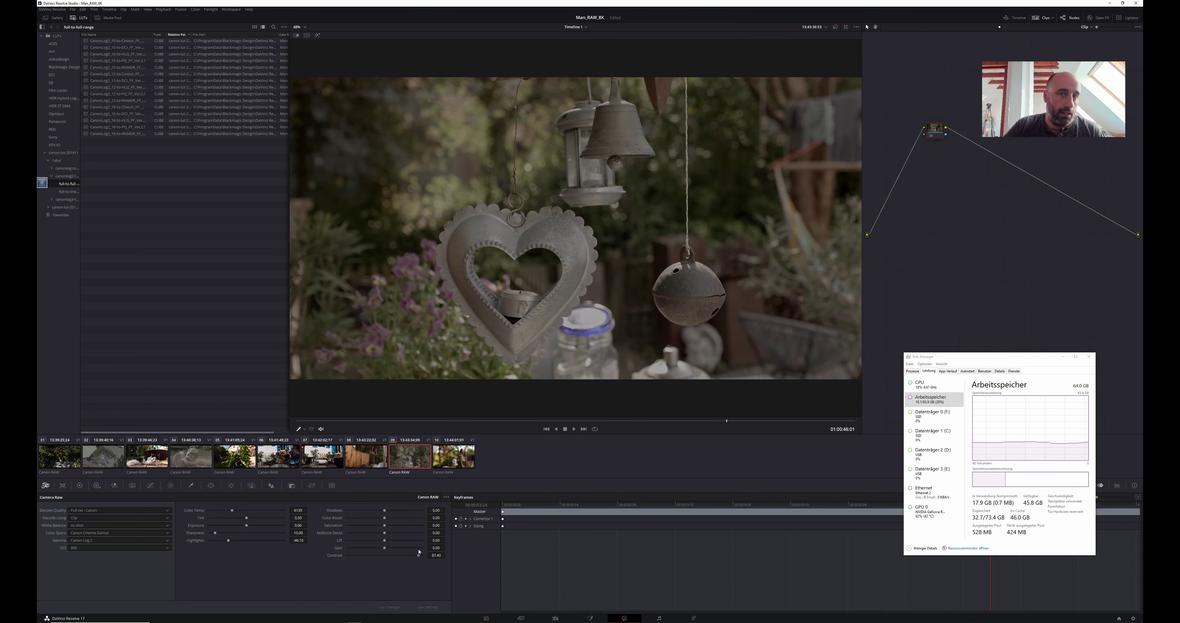
{"action": "left_click_drag", "start_coordinate": [385, 510], "coordinate": [371, 511]}
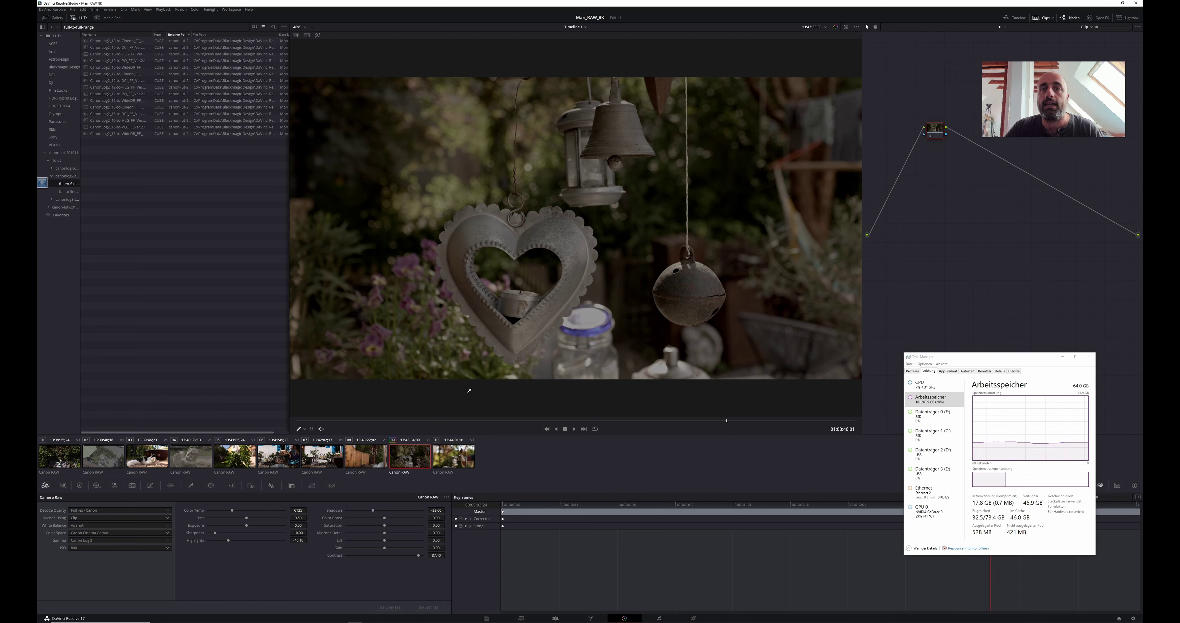
- Play from the adjusted metal heart clip into the bell clip, and continue the playback on the Cut page
{"action": "key", "text": "space"}
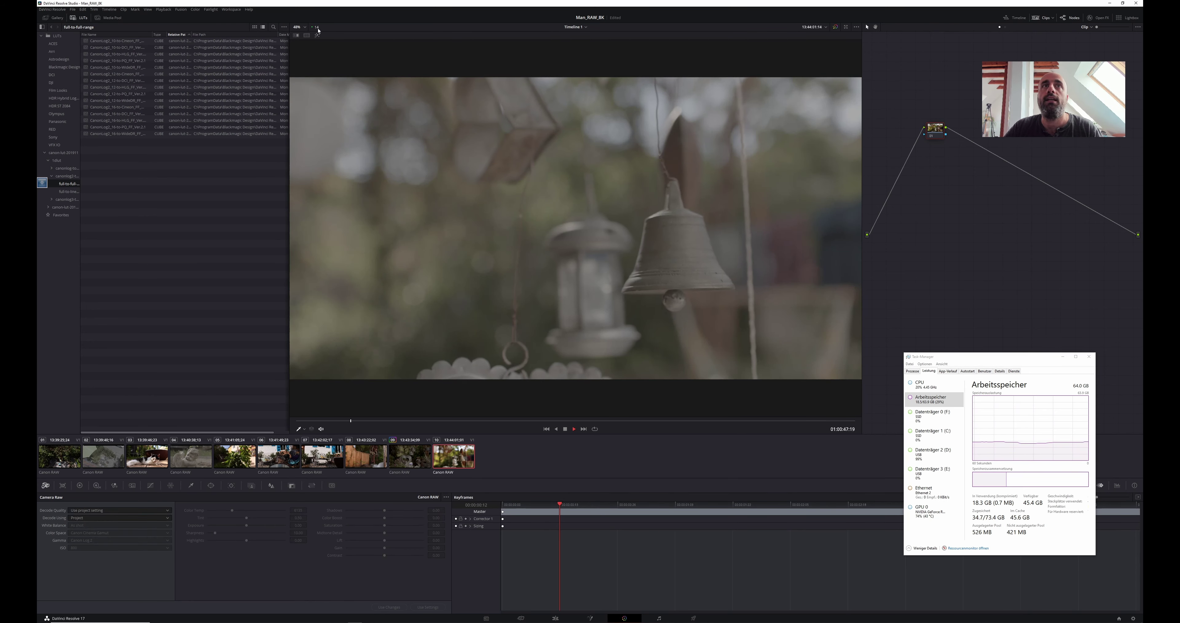
{"action": "key", "text": "space"}
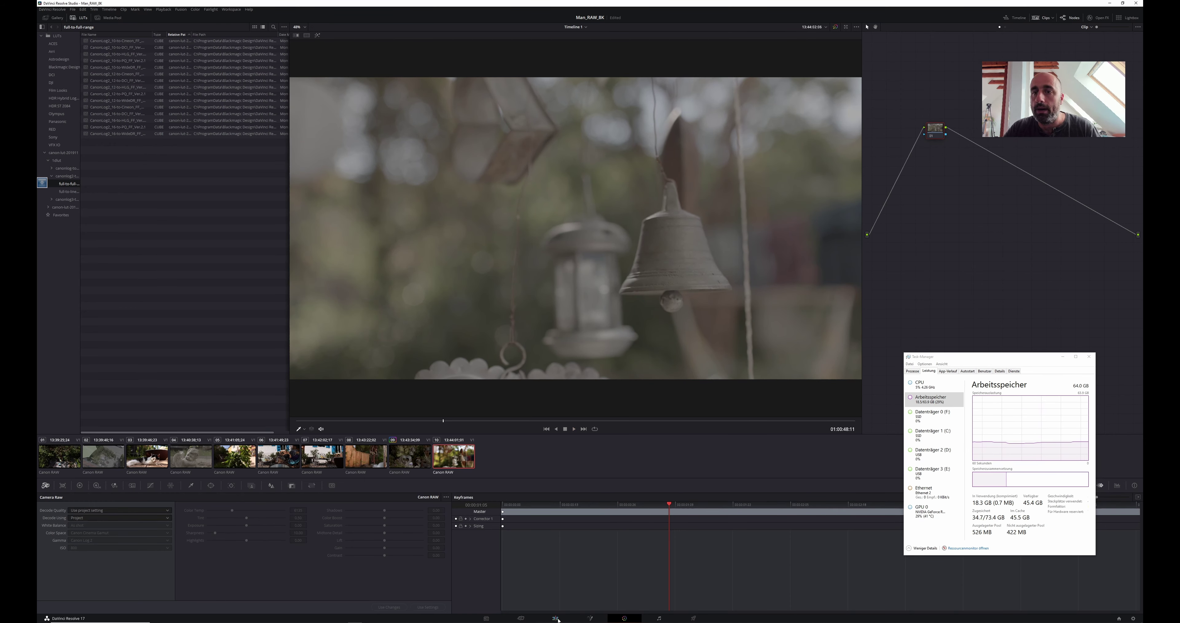
{"action": "left_click", "coordinate": [521, 619]}
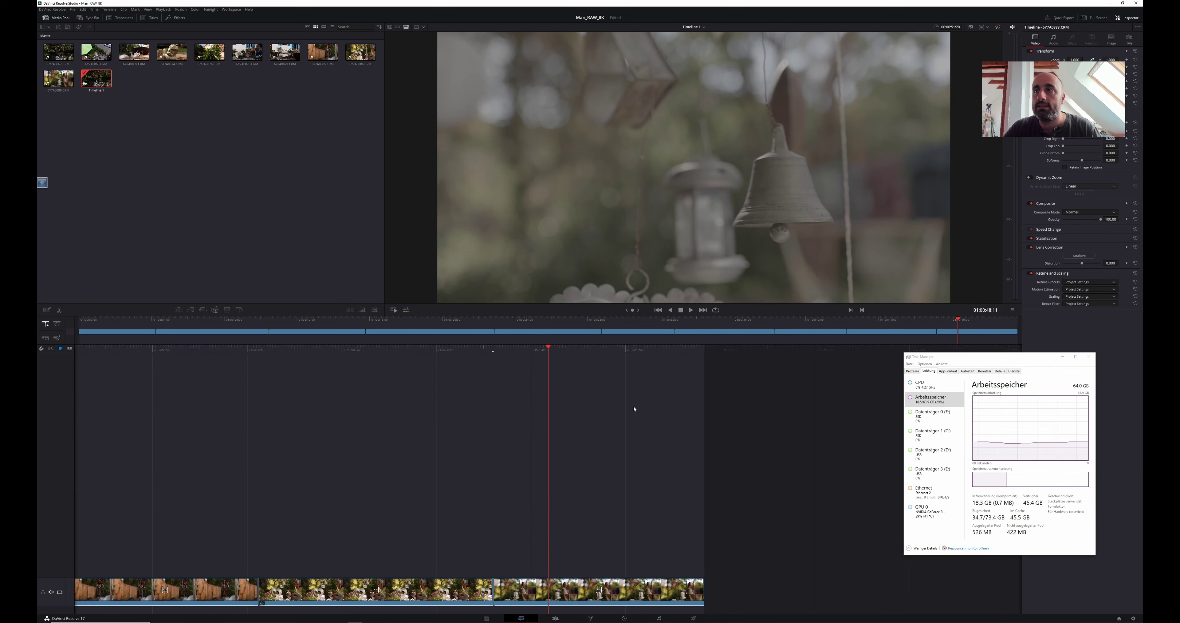
{"action": "key", "text": "space"}
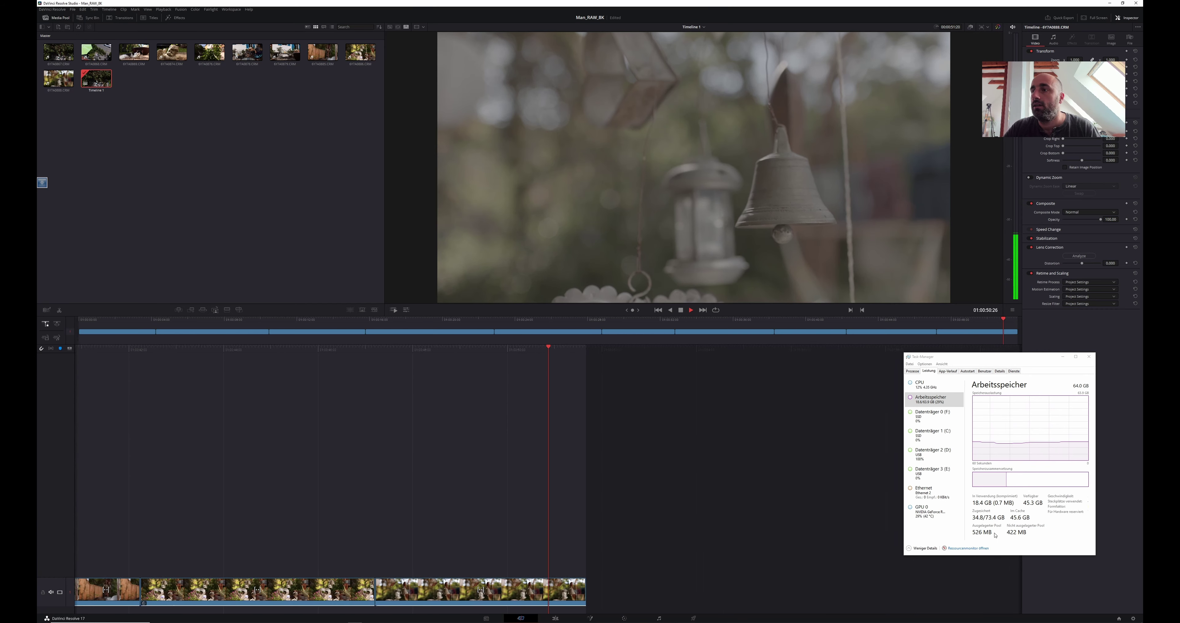
- Finish playing the raw timeline to its end, and play it in reverse on the Edit page to the hanging keys clip
{"action": "key", "text": "Left"}
{"action": "key", "text": "Left"}
{"action": "key", "text": "Left"}
{"action": "key", "text": "Left"}
{"action": "key", "text": "Left"}
{"action": "key", "text": "Left"}
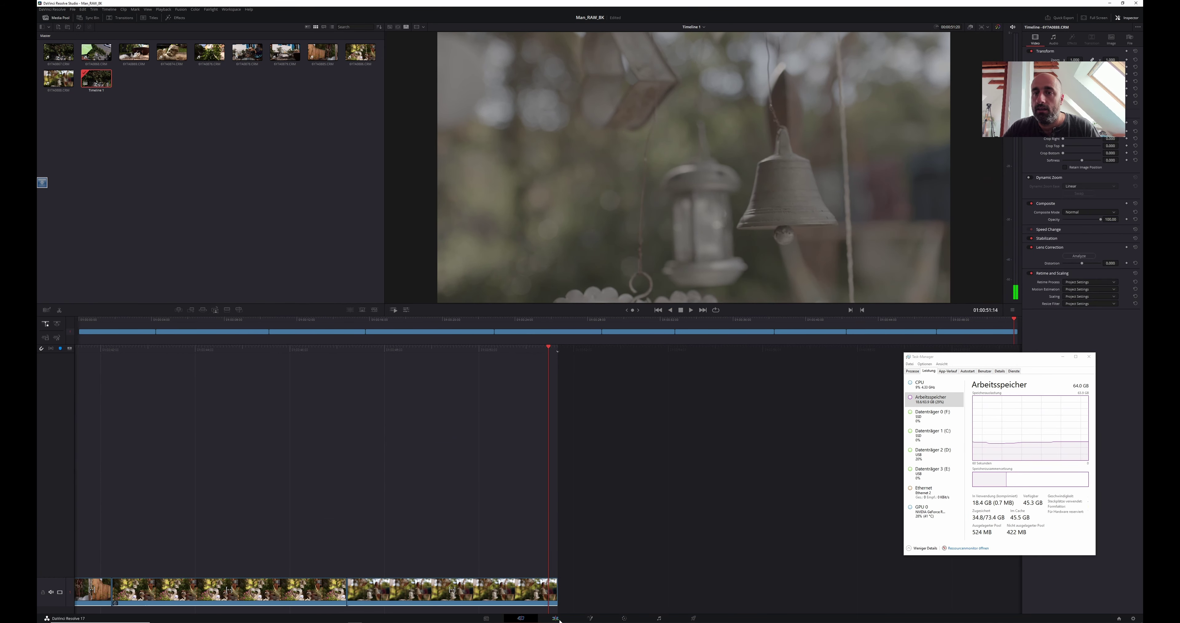
{"action": "key", "text": "shift+4"}
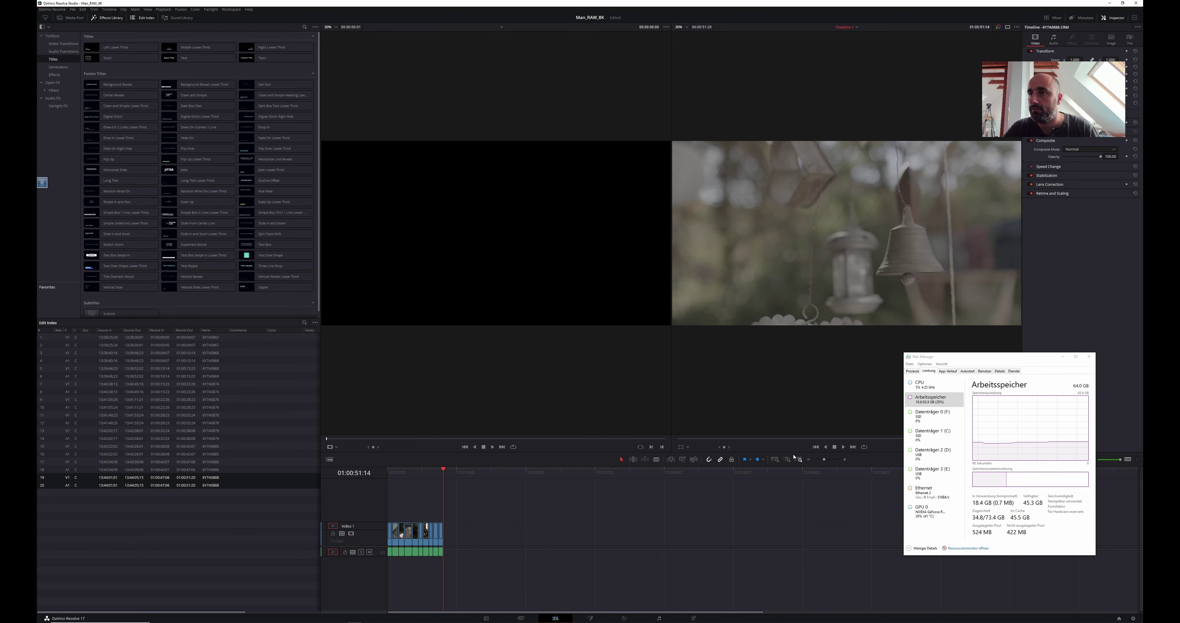
{"action": "key", "text": "j"}
{"action": "key", "text": "j"}
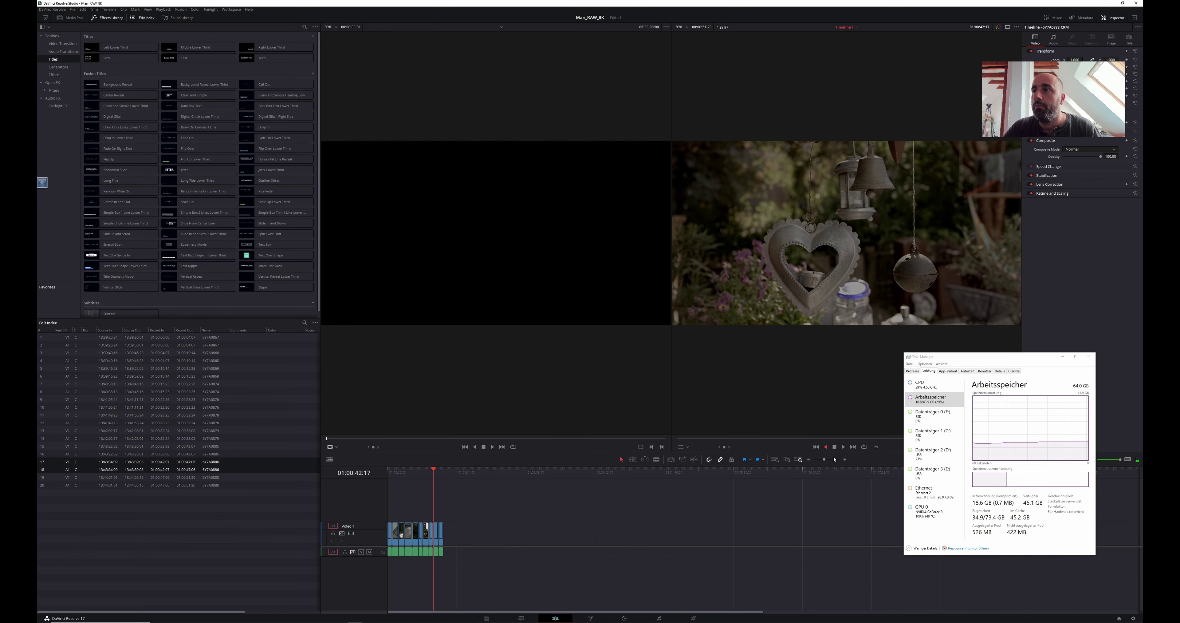
{"action": "key", "text": "k"}
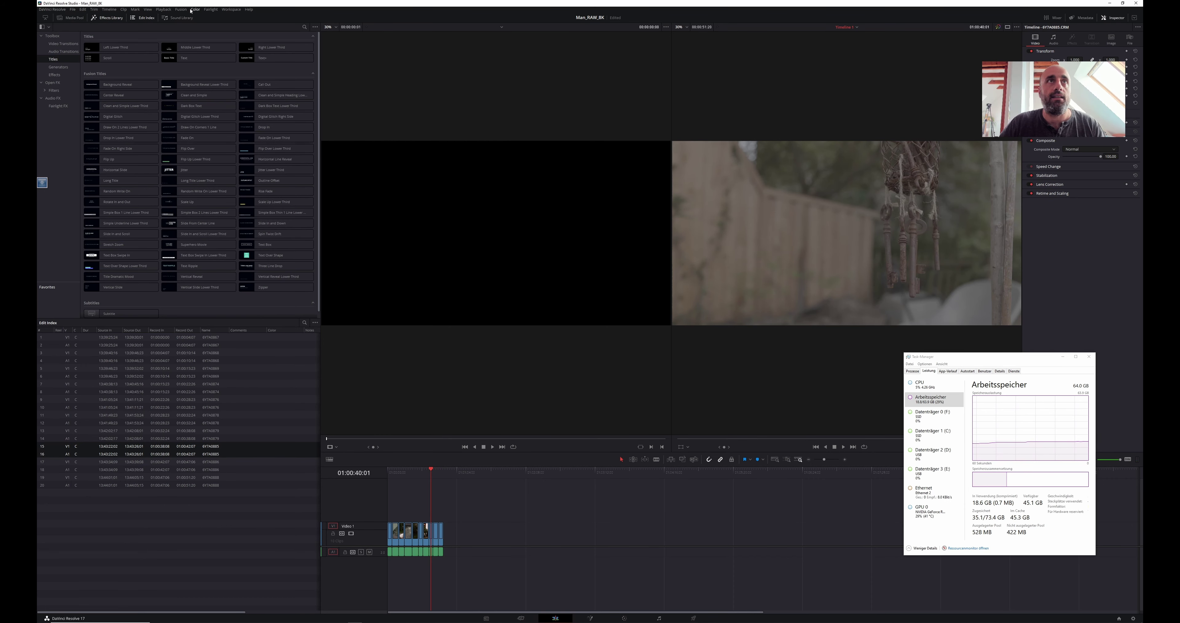
- Turn on proxy media playback and play the timeline in reverse from the hanging keys clip to the garden bench clip
{"action": "left_click", "coordinate": [160, 10]}
{"action": "left_click", "coordinate": [158, 12]}
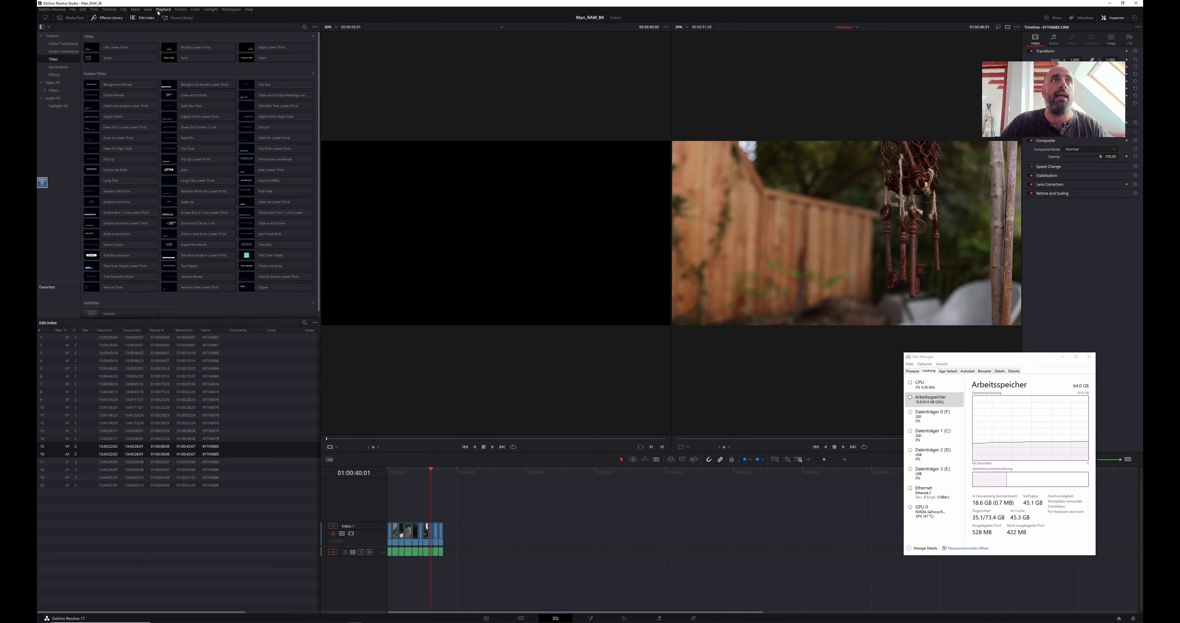
{"action": "key", "text": "j"}
{"action": "key", "text": "j"}
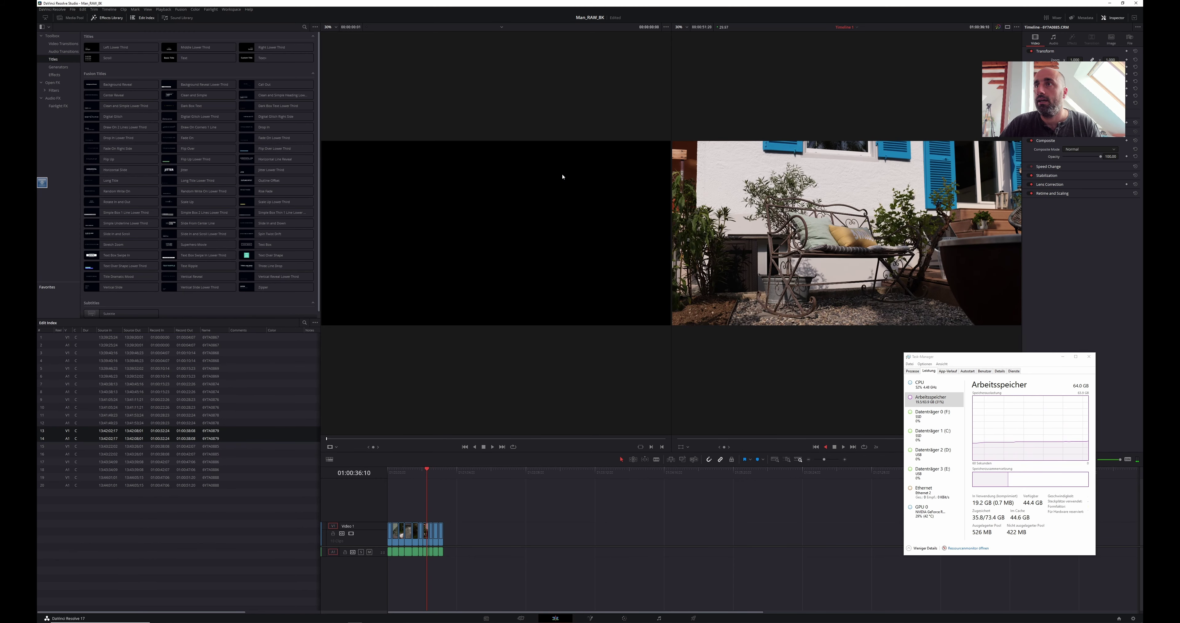
{"action": "key", "text": "k"}
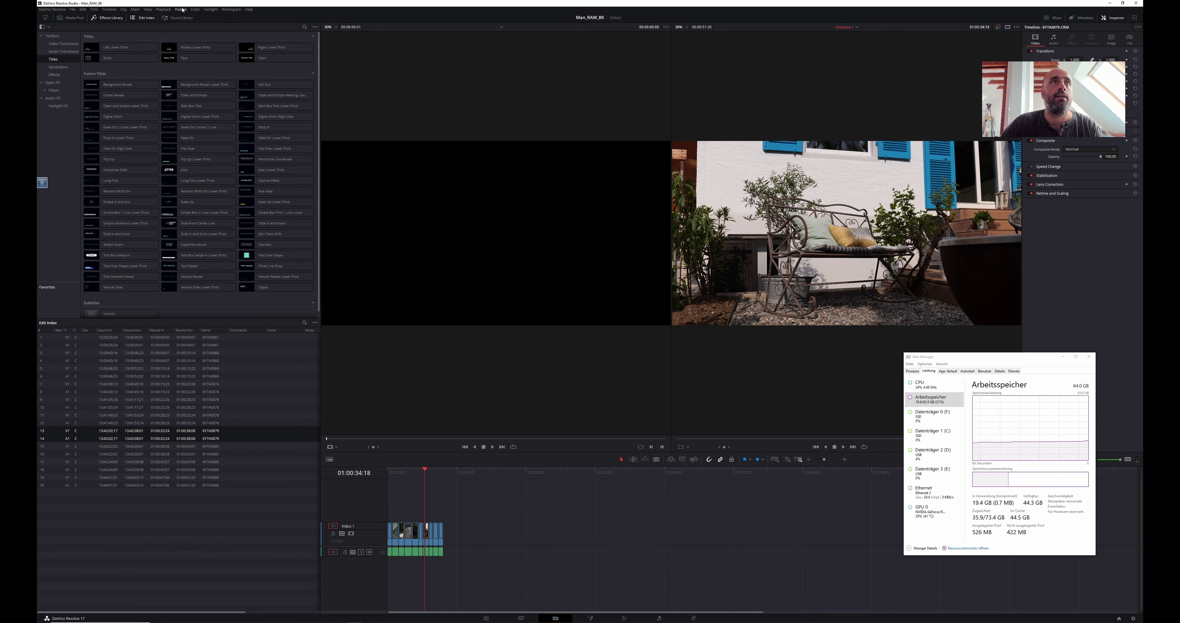
- Turn off proxy media playback and view the hanging keys and garden bench RAW clips on the Color page
{"action": "left_click", "coordinate": [163, 10]}
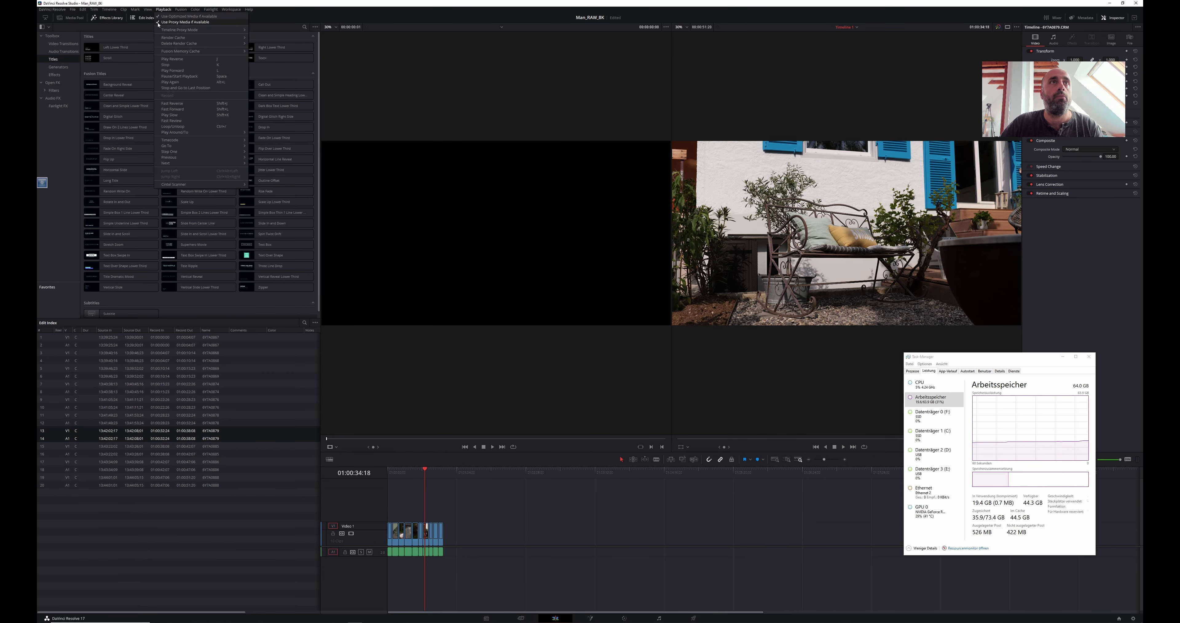
{"action": "left_click", "coordinate": [159, 22]}
{"action": "left_click", "coordinate": [625, 618]}
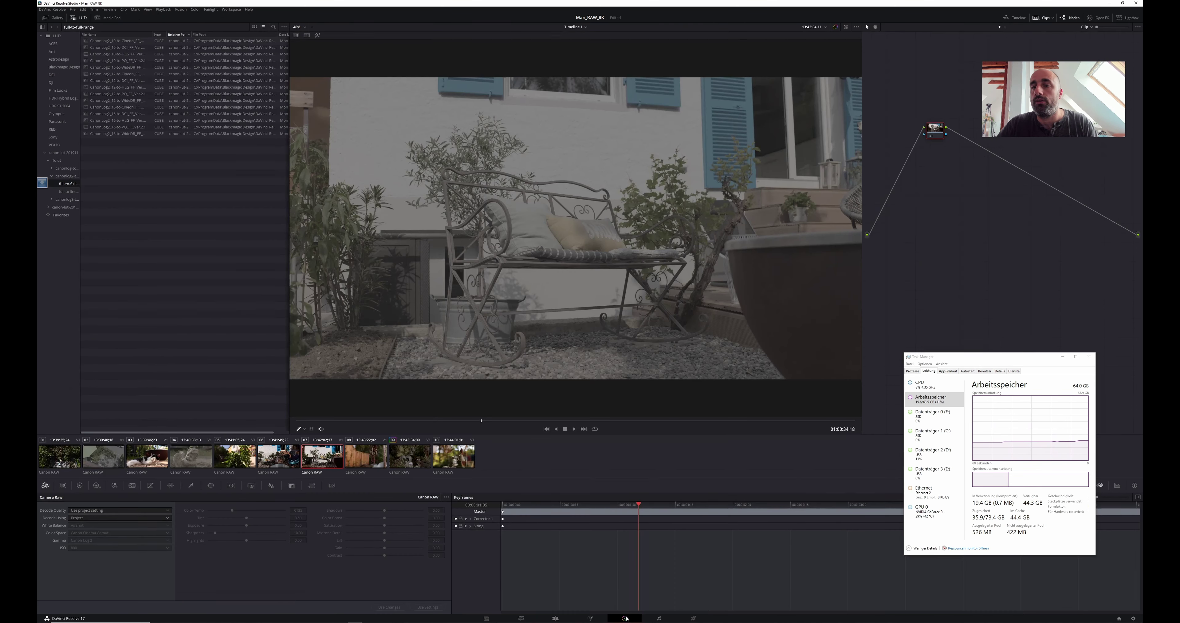
{"action": "left_click", "coordinate": [417, 456]}
{"action": "left_click", "coordinate": [366, 456]}
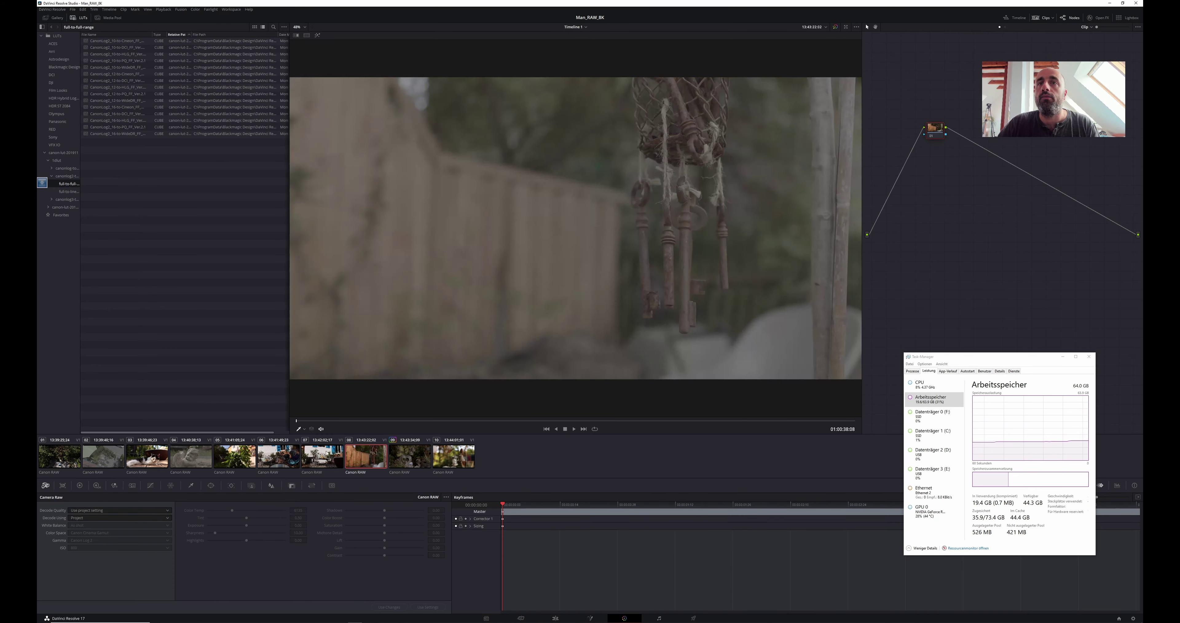
{"action": "left_click", "coordinate": [297, 455]}
{"action": "left_click", "coordinate": [315, 451]}
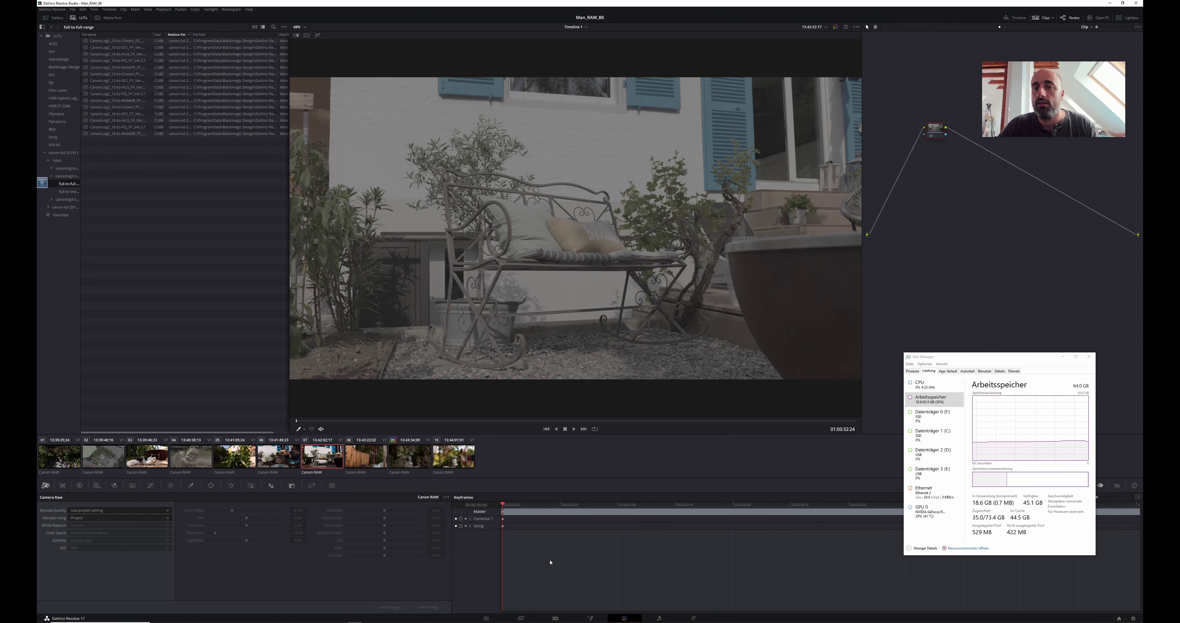
- Open the Media page and bring up the proxy folder of manual_r5_raw_davinci in File Explorer
{"action": "left_click", "coordinate": [485, 619]}
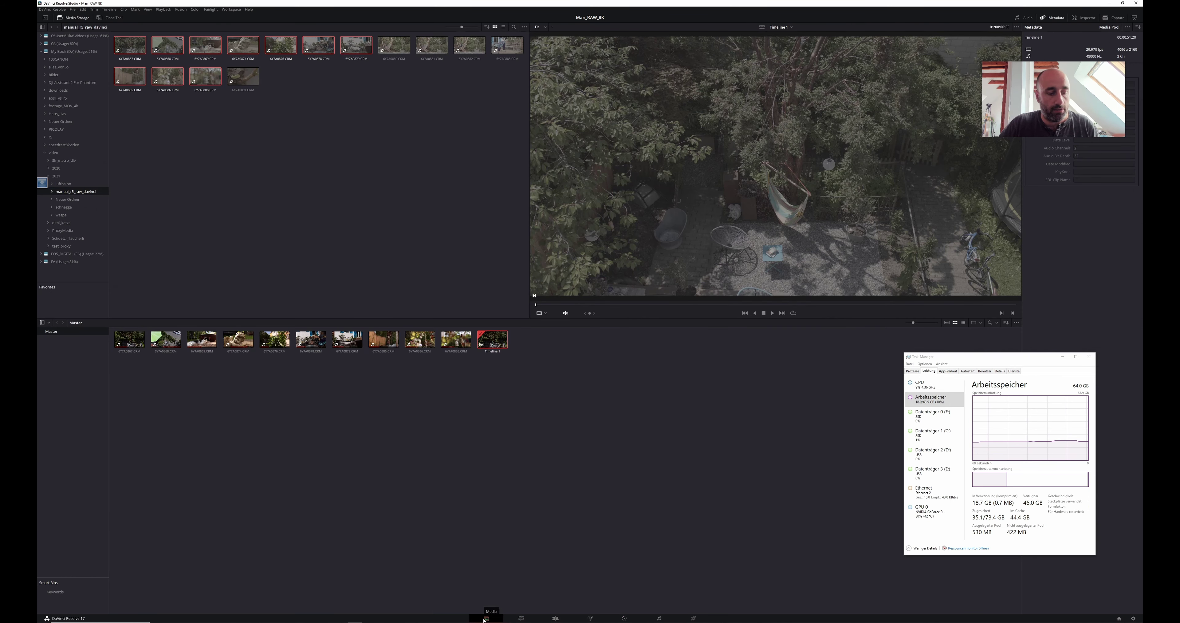
{"action": "key", "text": "alt+Tab"}
{"action": "key", "text": "alt+Tab"}
{"action": "key", "text": "alt+Tab"}
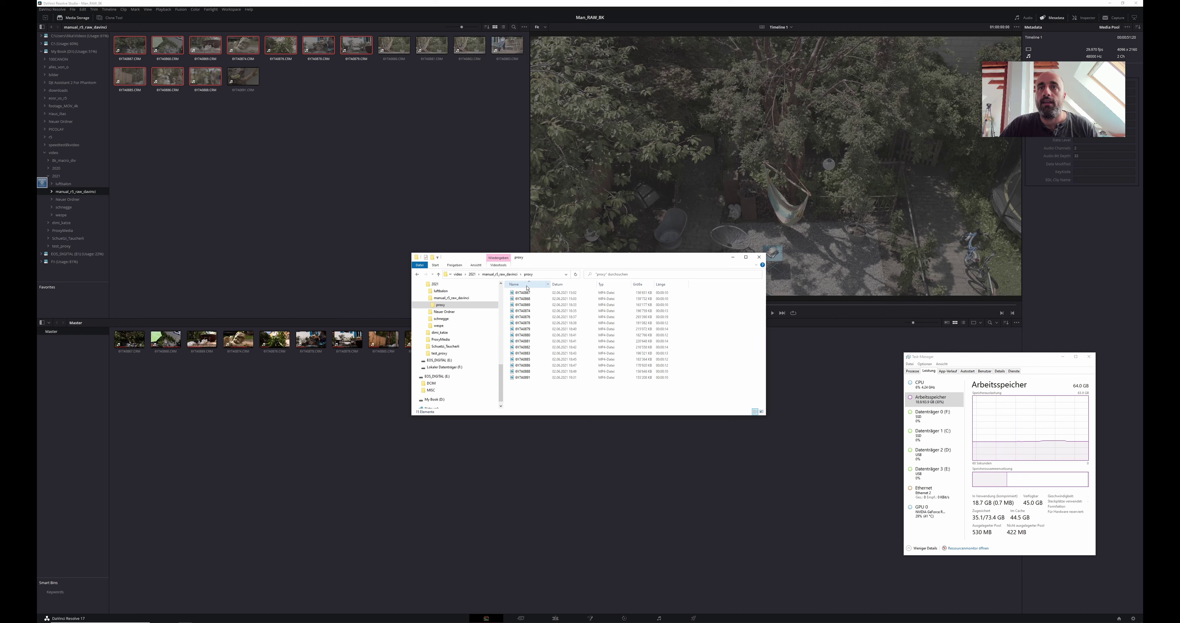
- Select three MP4 files in the proxy folder and drop them into Media Storage to load that folder there
{"action": "left_click", "coordinate": [524, 379]}
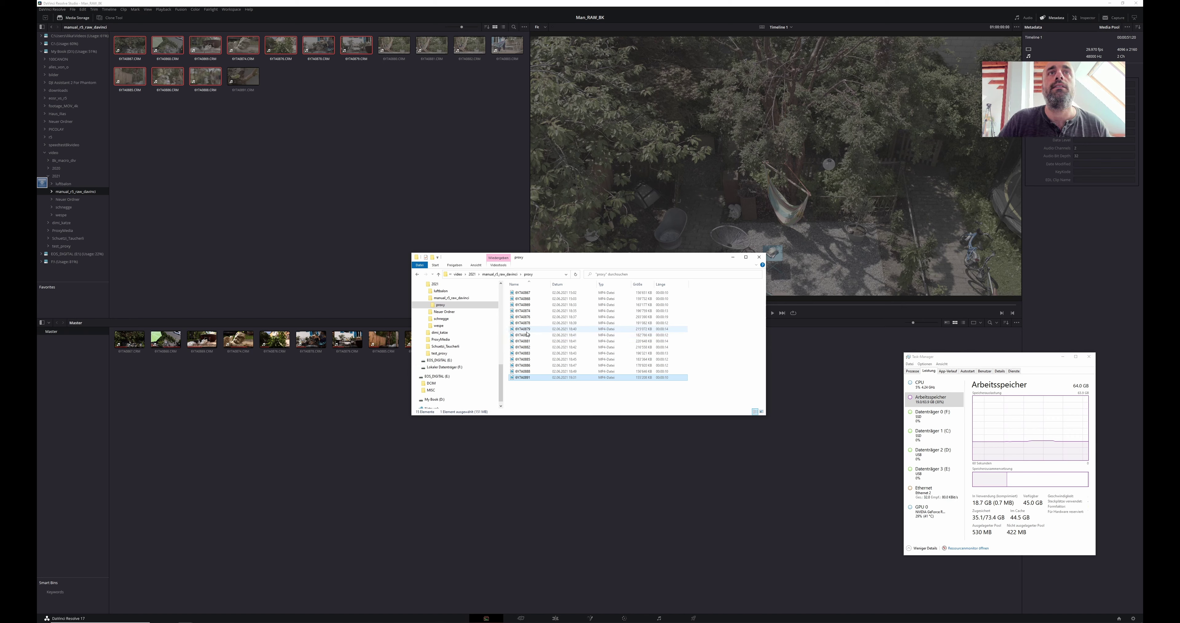
{"action": "left_click", "coordinate": [526, 329], "text": "shift"}
{"action": "left_click", "coordinate": [527, 329]}
{"action": "left_click", "coordinate": [525, 378], "text": "ctrl"}
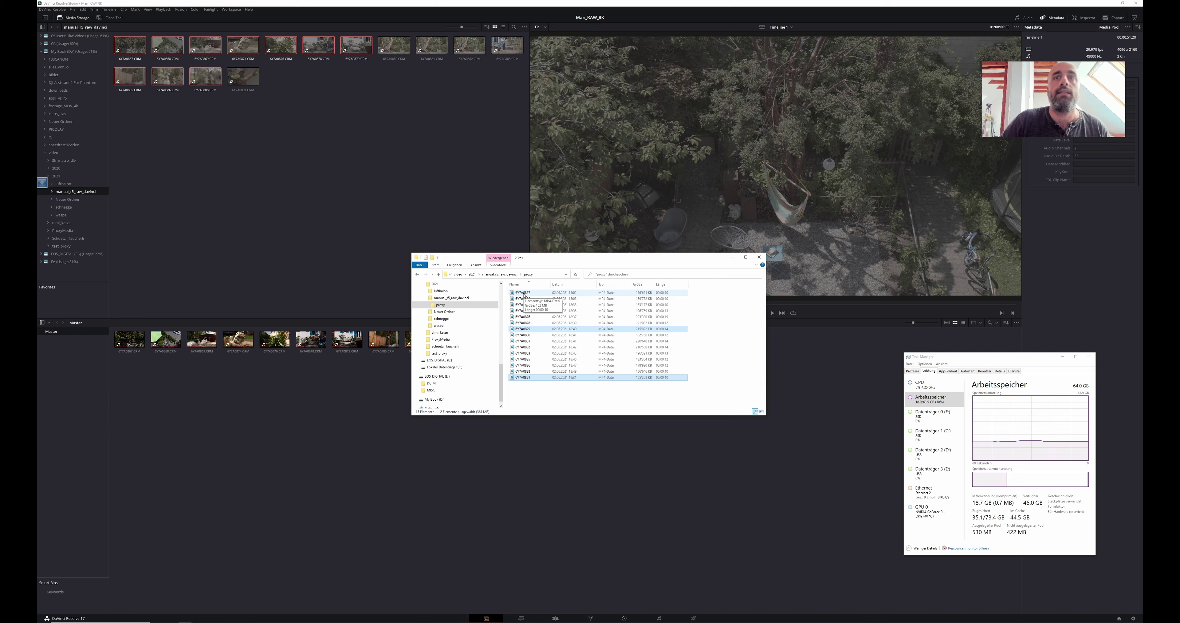
{"action": "left_click", "coordinate": [527, 305], "text": "ctrl"}
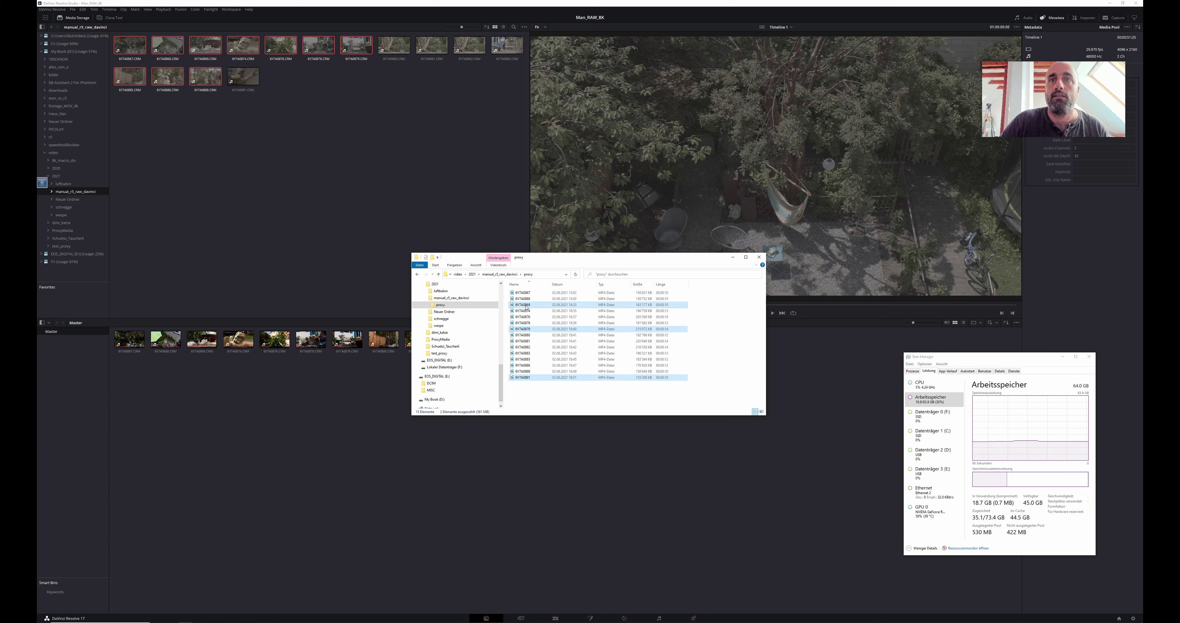
{"action": "left_click_drag", "start_coordinate": [526, 307], "coordinate": [307, 128]}
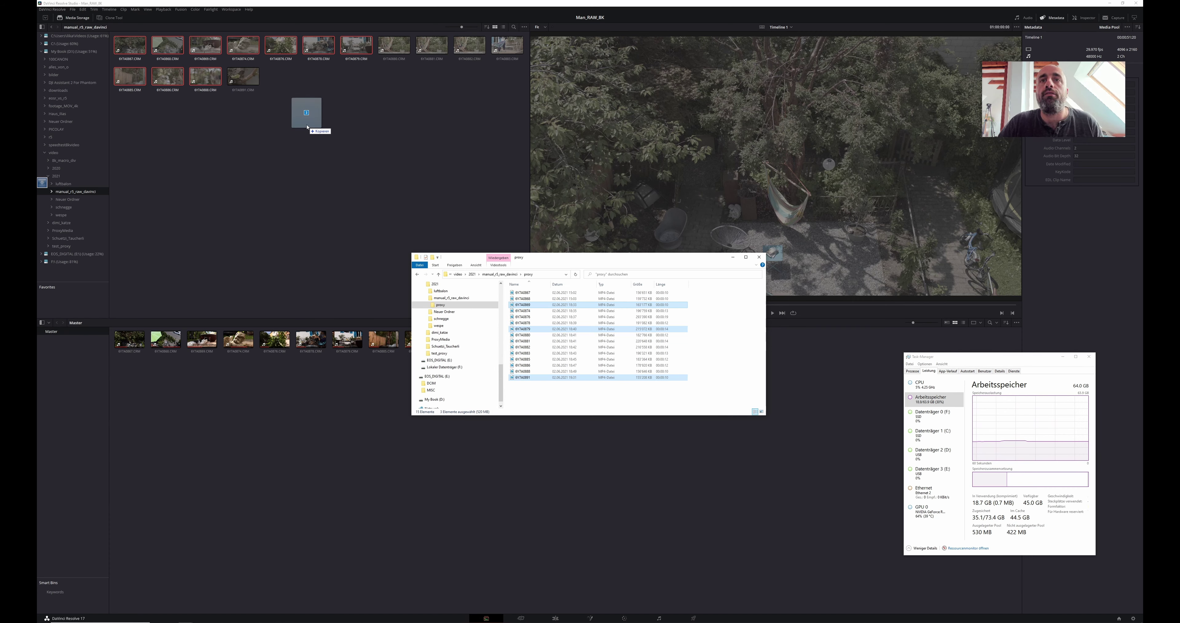
{"action": "left_click_drag", "start_coordinate": [307, 127], "coordinate": [308, 128]}
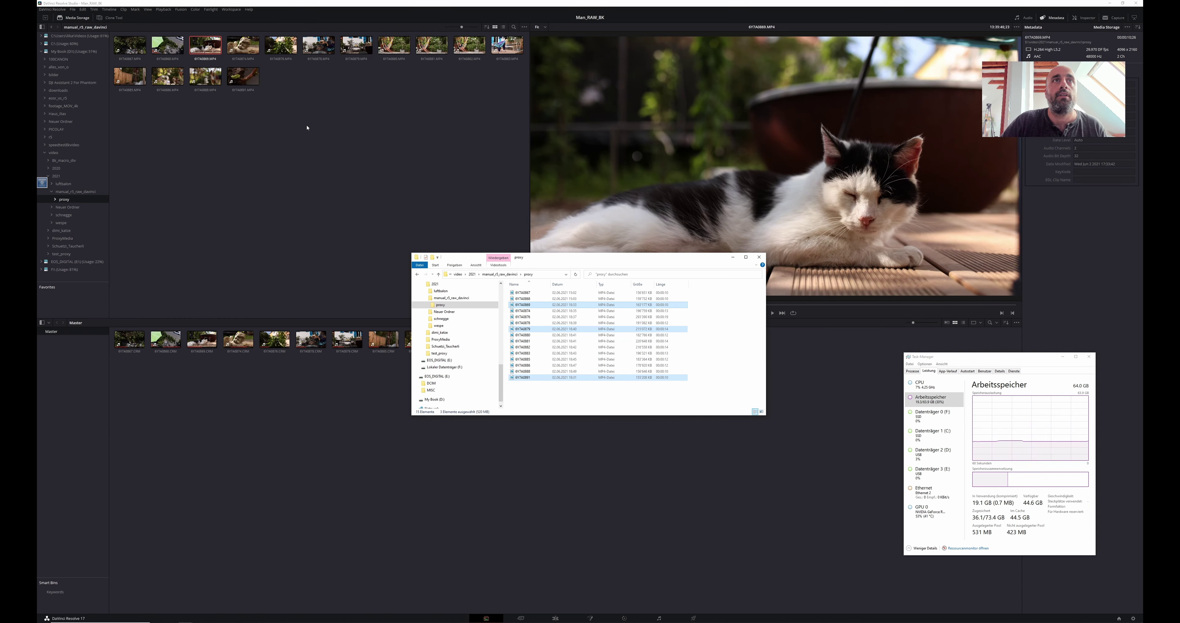
{"action": "left_click", "coordinate": [308, 128]}
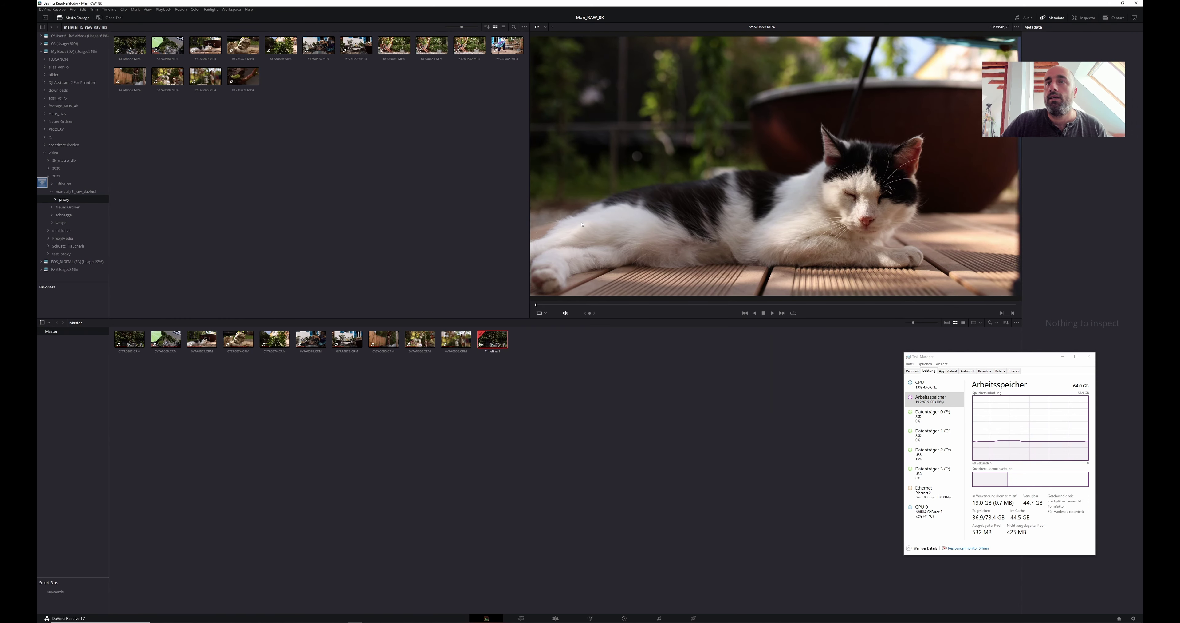
- Check the proxy media playback option and add three MP4 proxies to the Media Pool, including the turquoise chair and green parasol clips
{"action": "left_click", "coordinate": [164, 12]}
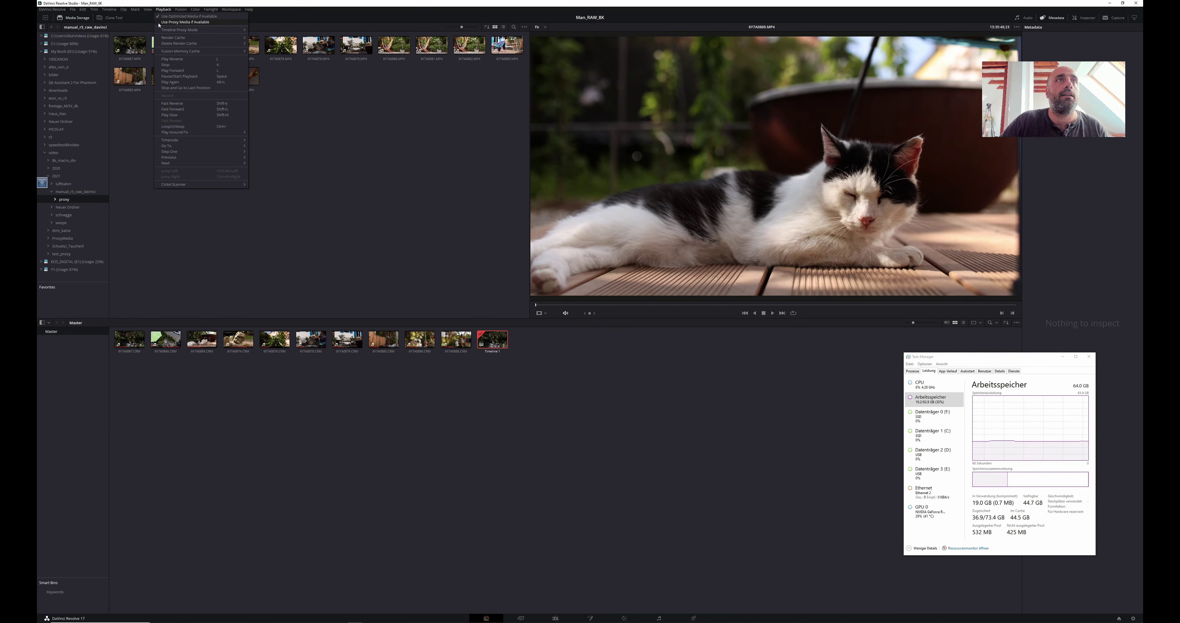
{"action": "left_click", "coordinate": [159, 22]}
{"action": "left_click_drag", "start_coordinate": [507, 49], "coordinate": [602, 372]}
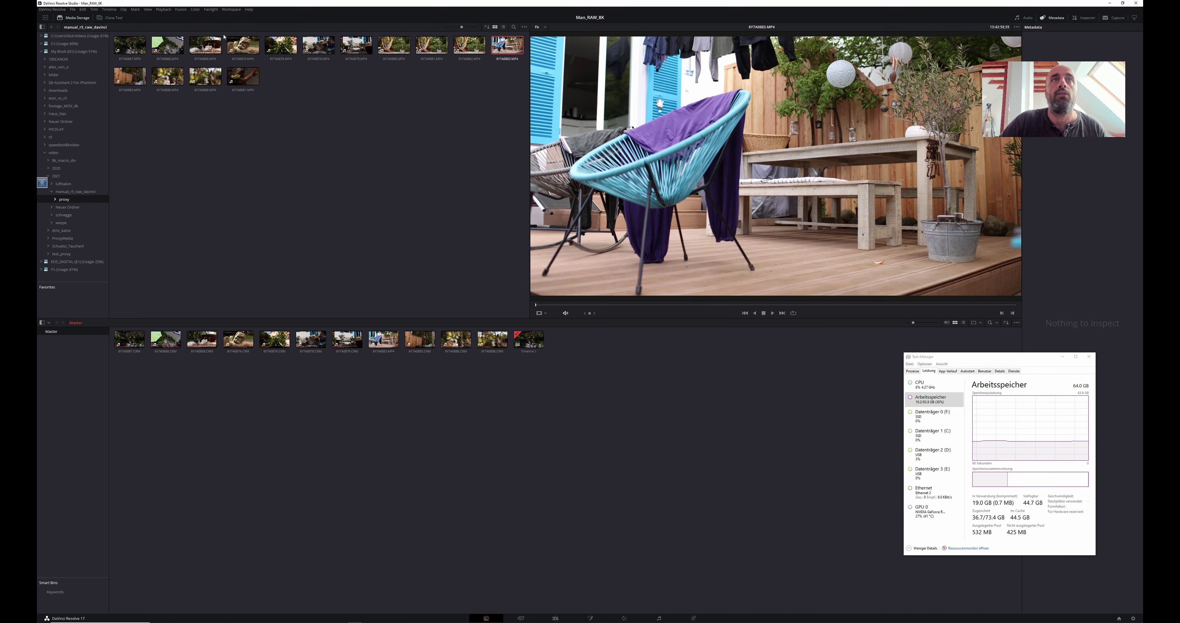
{"action": "left_click_drag", "start_coordinate": [243, 45], "coordinate": [604, 407]}
{"action": "left_click_drag", "start_coordinate": [167, 45], "coordinate": [626, 405]}
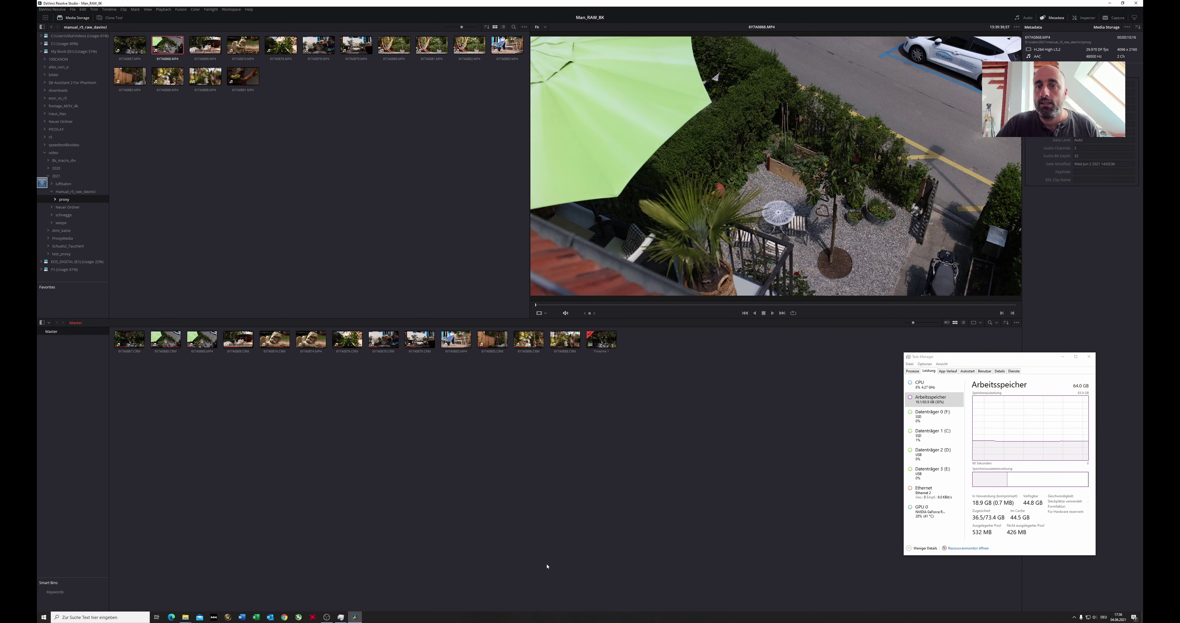
- On the Cut page, select the three MP4 proxy clips and append them to the end of the timeline
{"action": "left_click", "coordinate": [522, 619]}
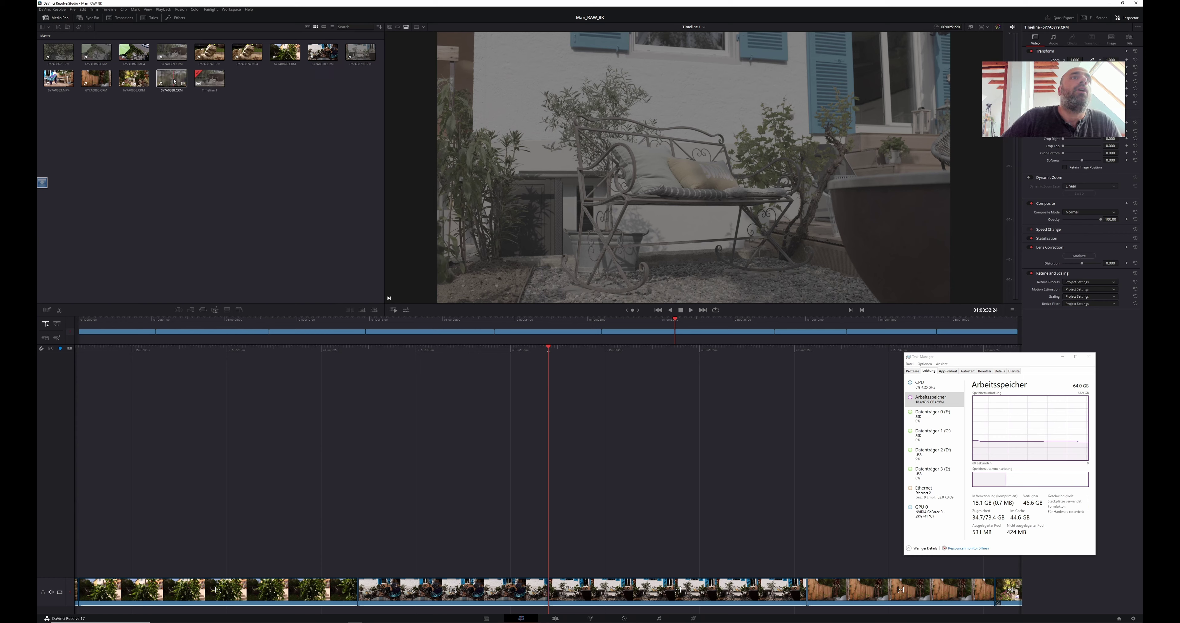
{"action": "left_click", "coordinate": [55, 77]}
{"action": "left_click", "coordinate": [138, 54], "text": "ctrl"}
{"action": "left_click", "coordinate": [250, 55], "text": "ctrl"}
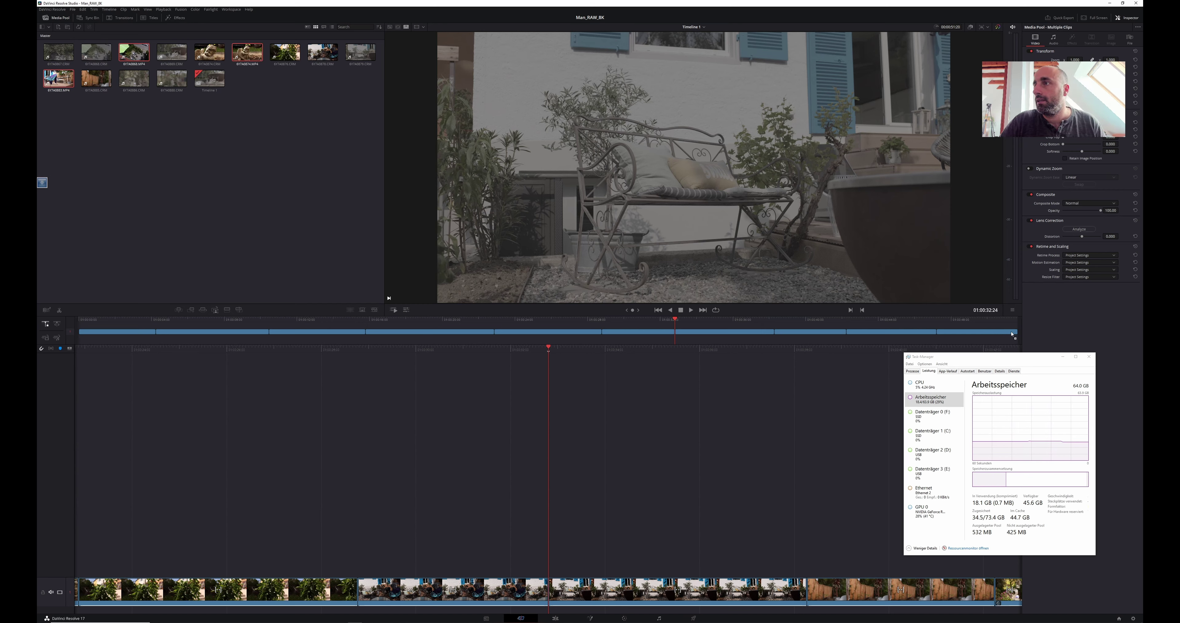
{"action": "key", "text": "shift+F12"}
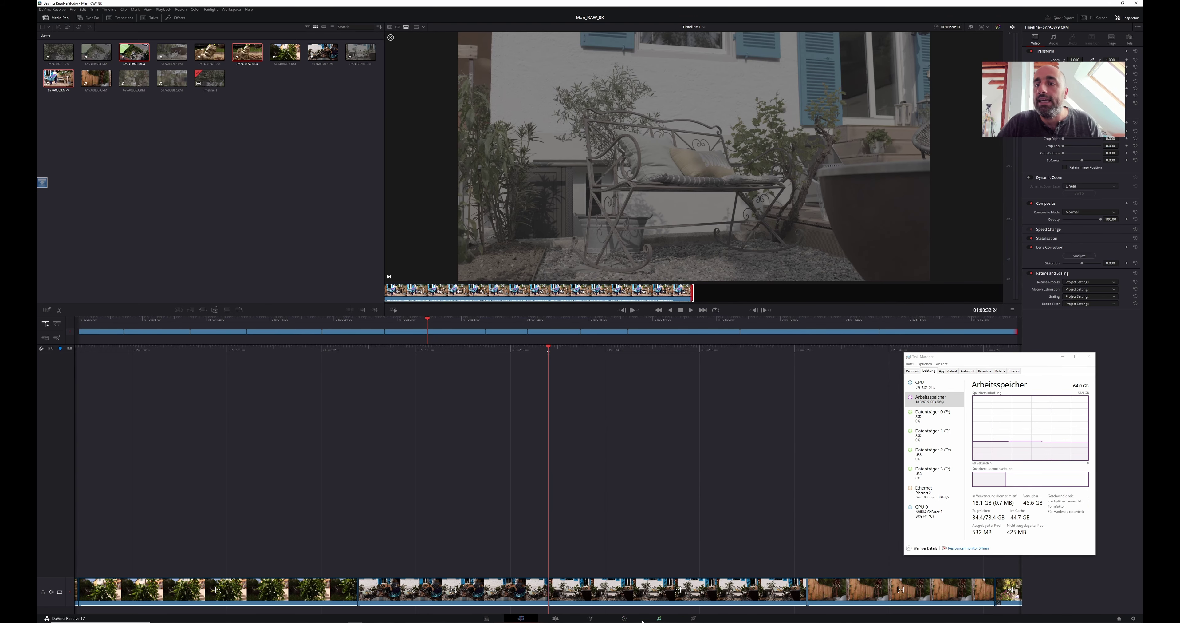
- On the Color page, add a second serial node to the garden bench clip's grade
{"action": "left_click", "coordinate": [626, 618]}
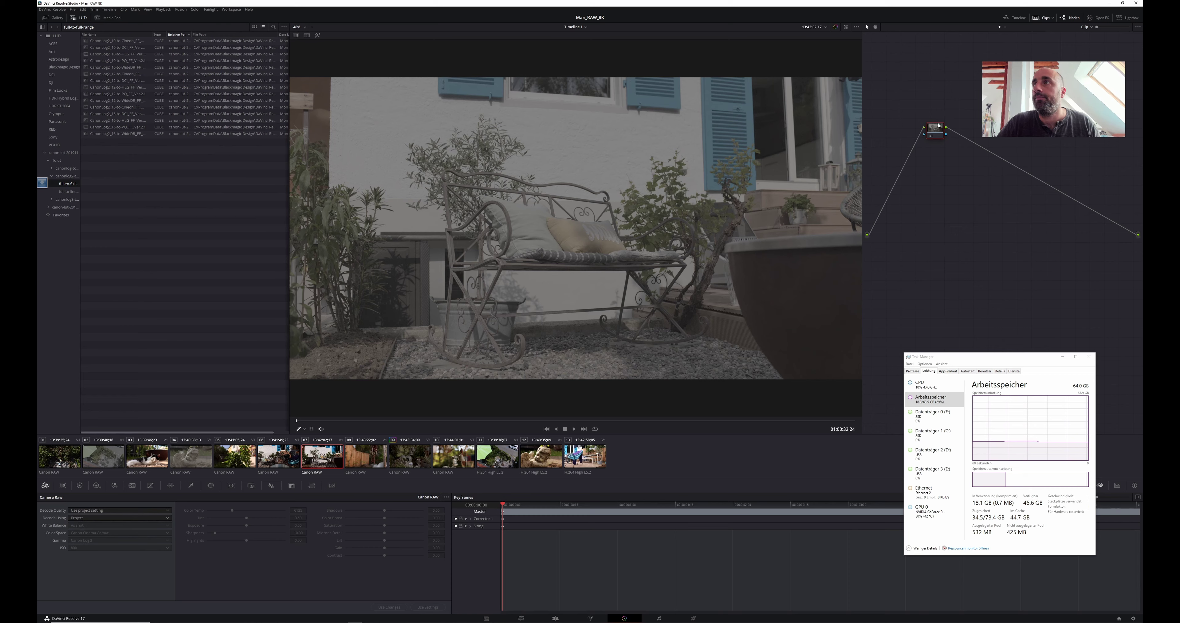
{"action": "right_click", "coordinate": [934, 133]}
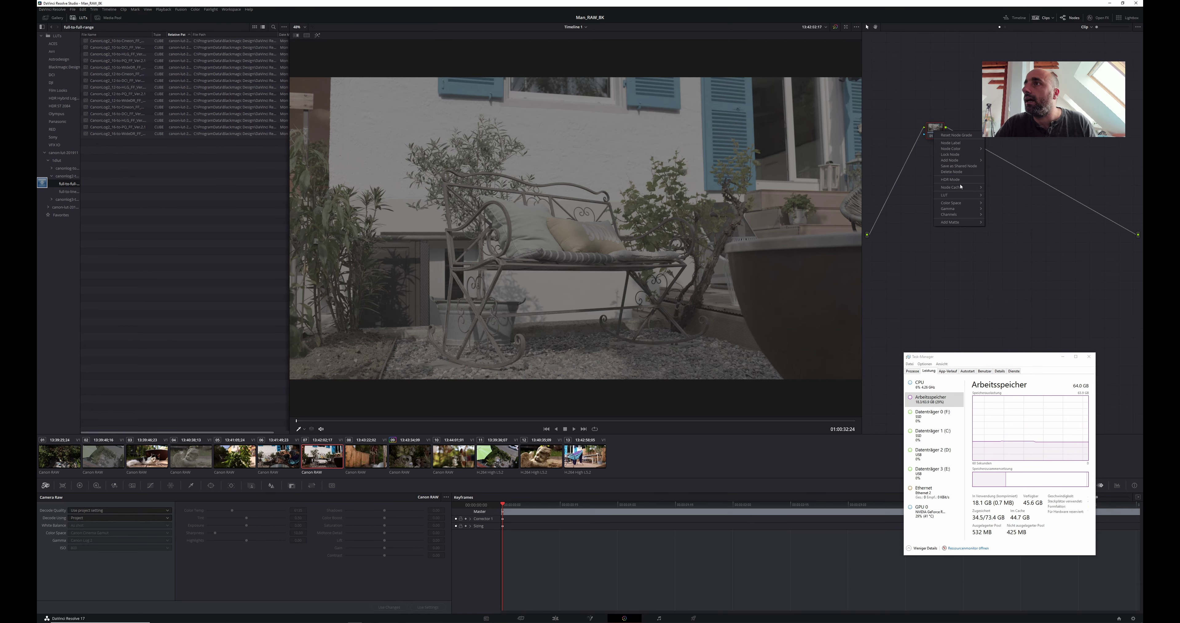
{"action": "left_click", "coordinate": [951, 119]}
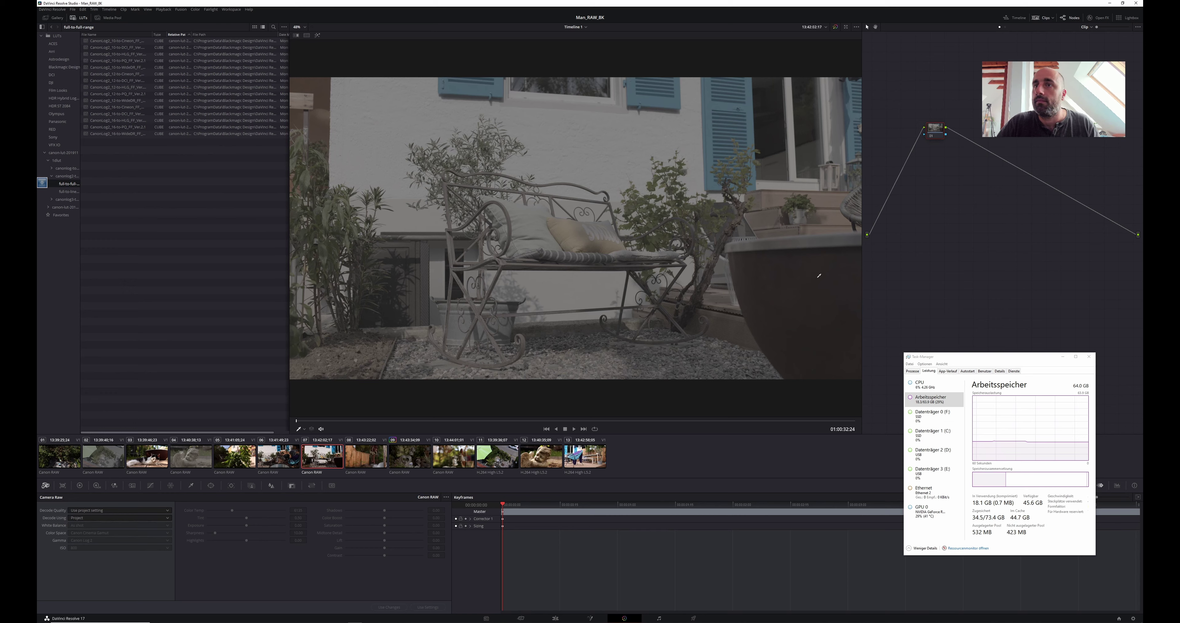
{"action": "right_click", "coordinate": [935, 134]}
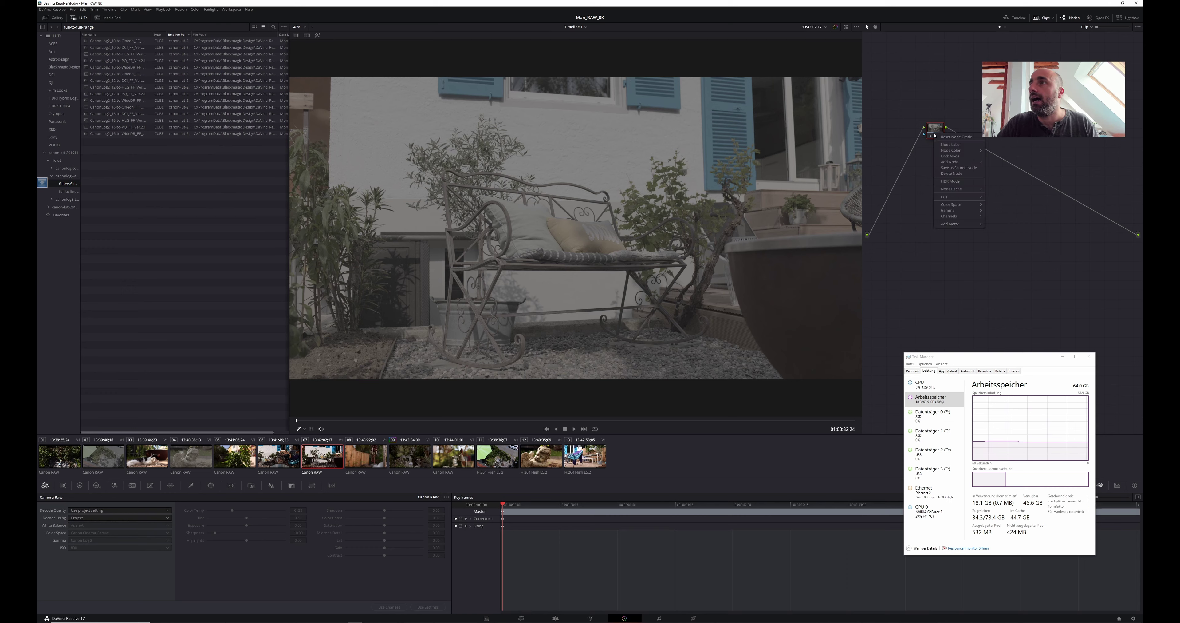
{"action": "mouse_move", "coordinate": [952, 164]}
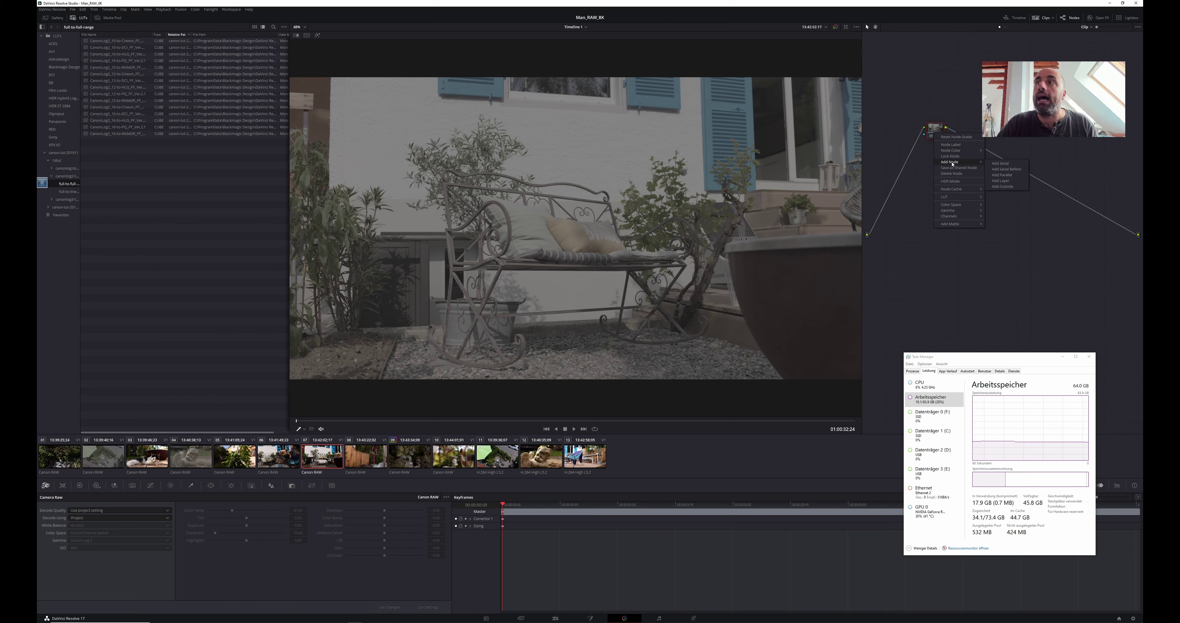
{"action": "left_click", "coordinate": [1022, 168]}
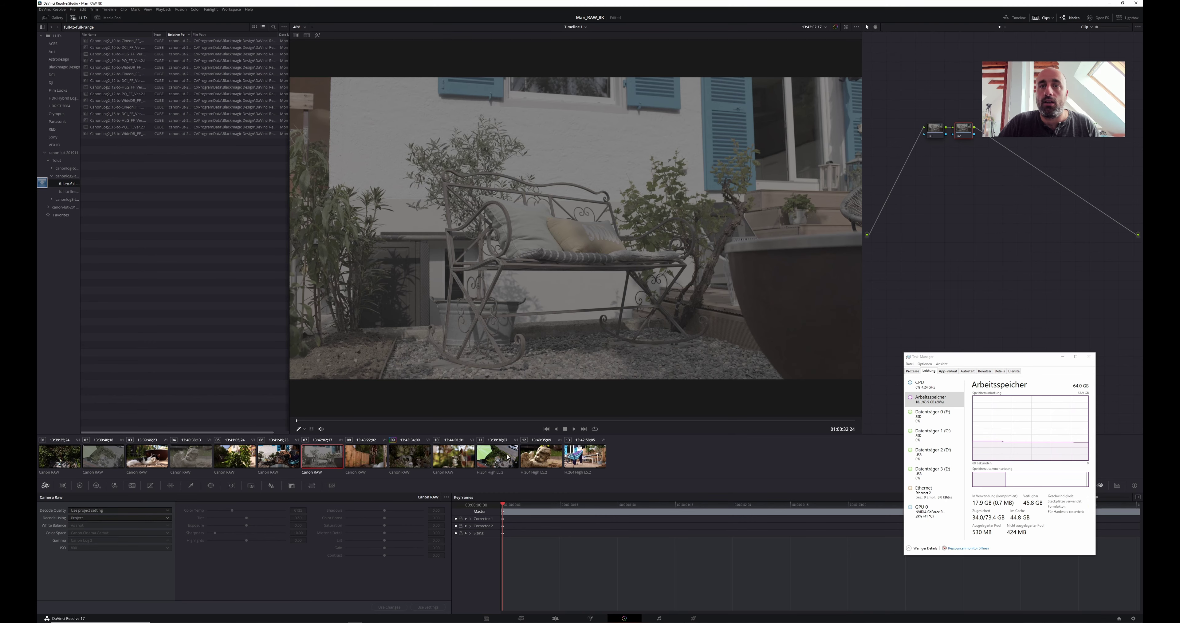
- Compare the RAW patio seating clip with the turquoise chair MP4 proxy and shot match the RAW clip to that proxy
{"action": "left_click", "coordinate": [580, 456]}
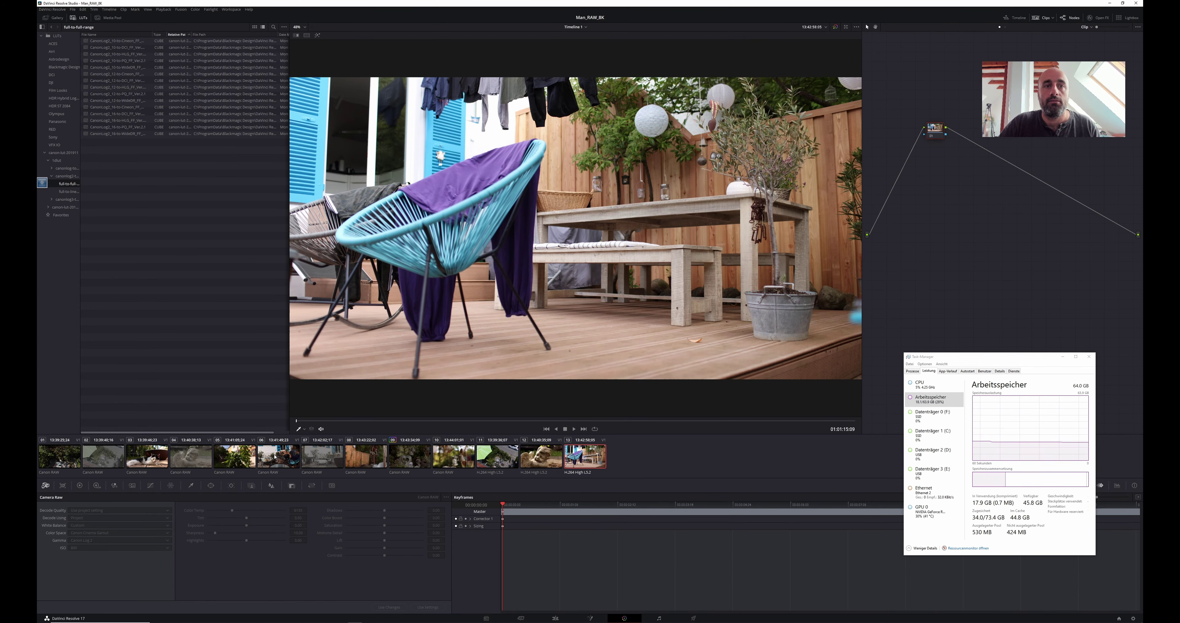
{"action": "left_click", "coordinate": [275, 457]}
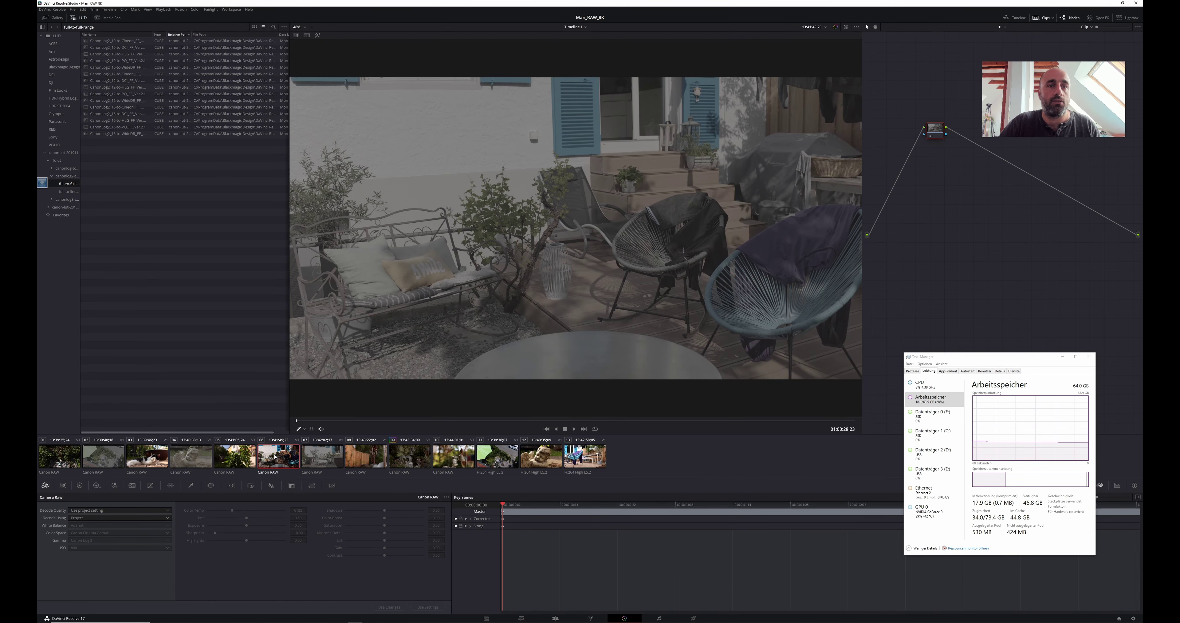
{"action": "left_click", "coordinate": [589, 460]}
{"action": "left_click", "coordinate": [289, 456]}
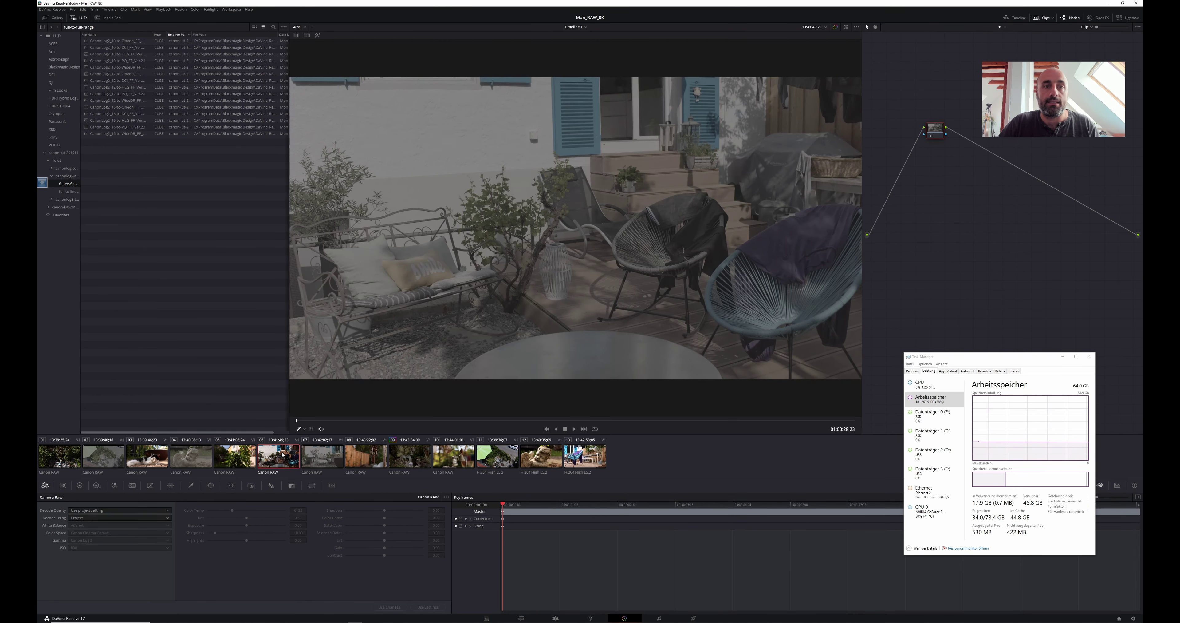
{"action": "right_click", "coordinate": [573, 453]}
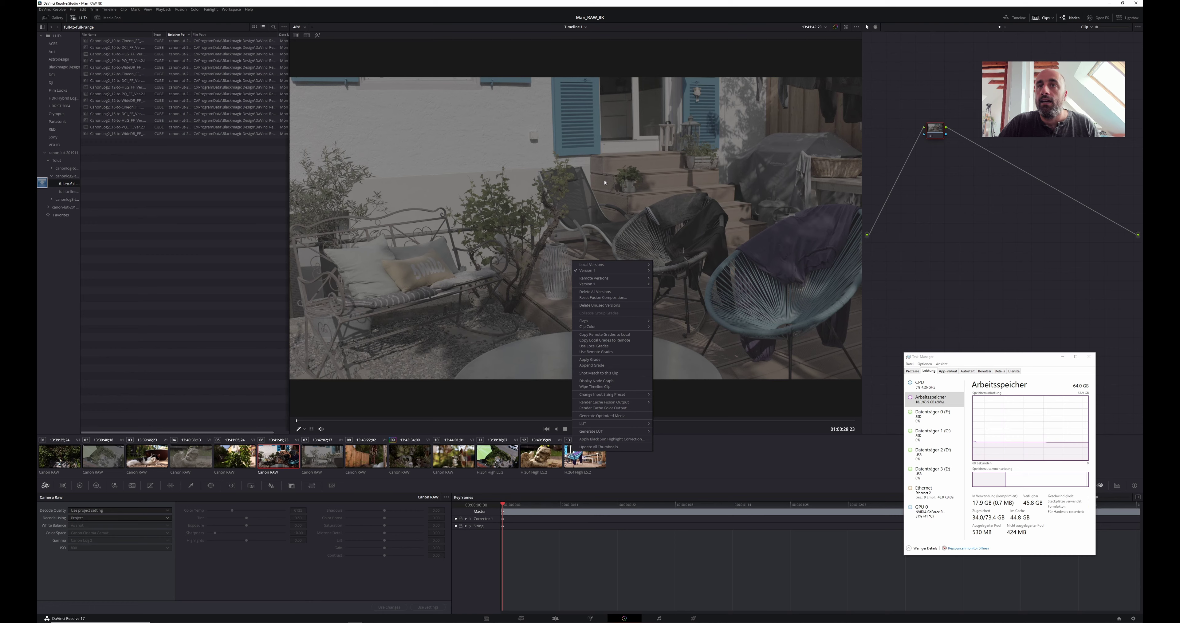
{"action": "left_click", "coordinate": [590, 373]}
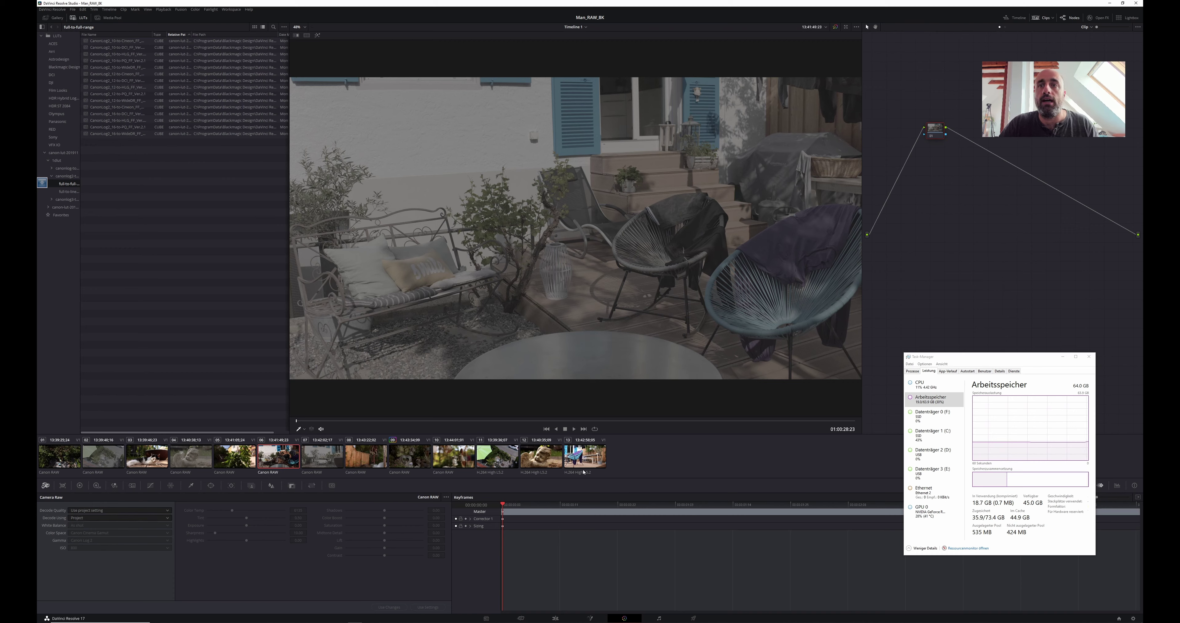
{"action": "middle_click", "coordinate": [410, 457]}
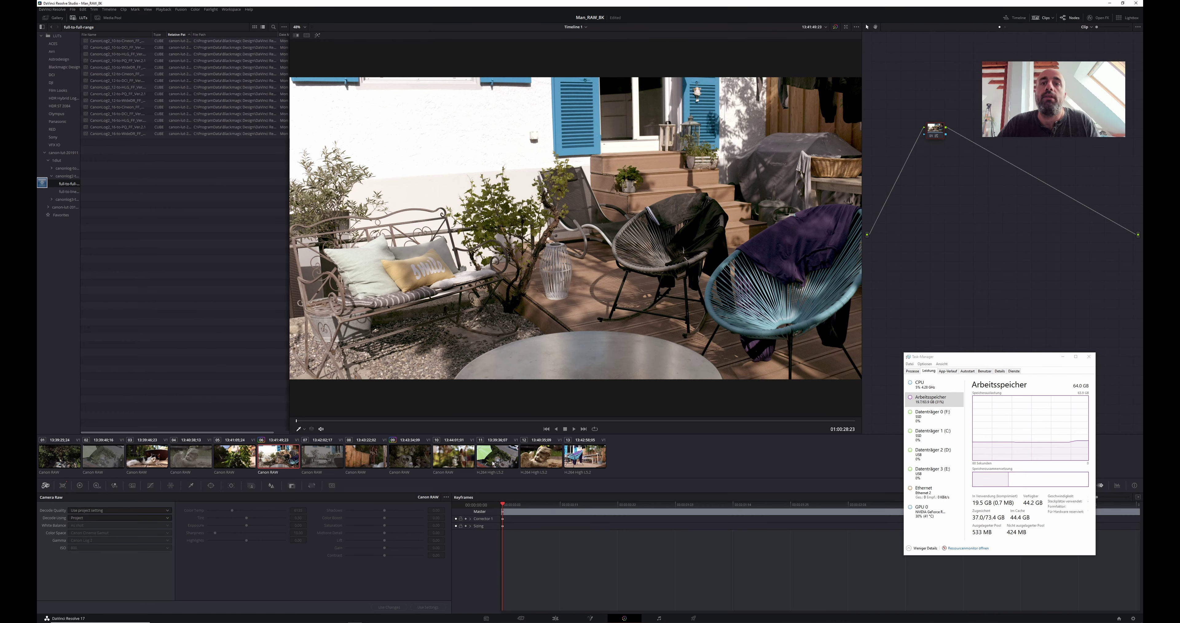
- Shot match the RAW stone angel clip to the MP4 proxy clip of the same angel
{"action": "left_click", "coordinate": [191, 457]}
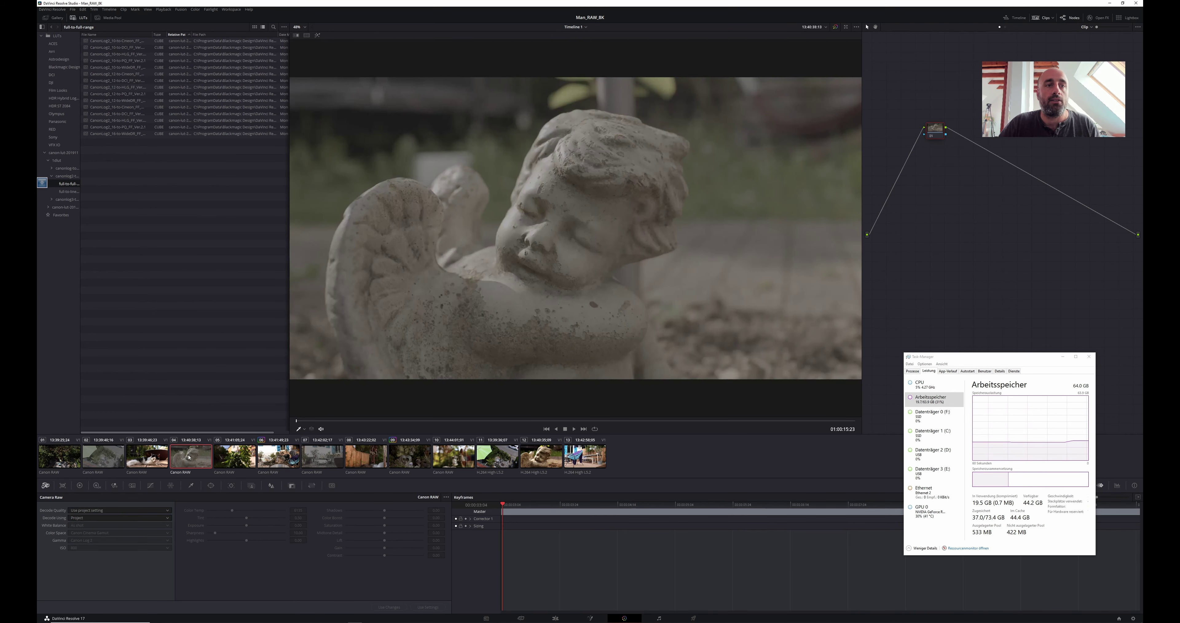
{"action": "right_click", "coordinate": [545, 460]}
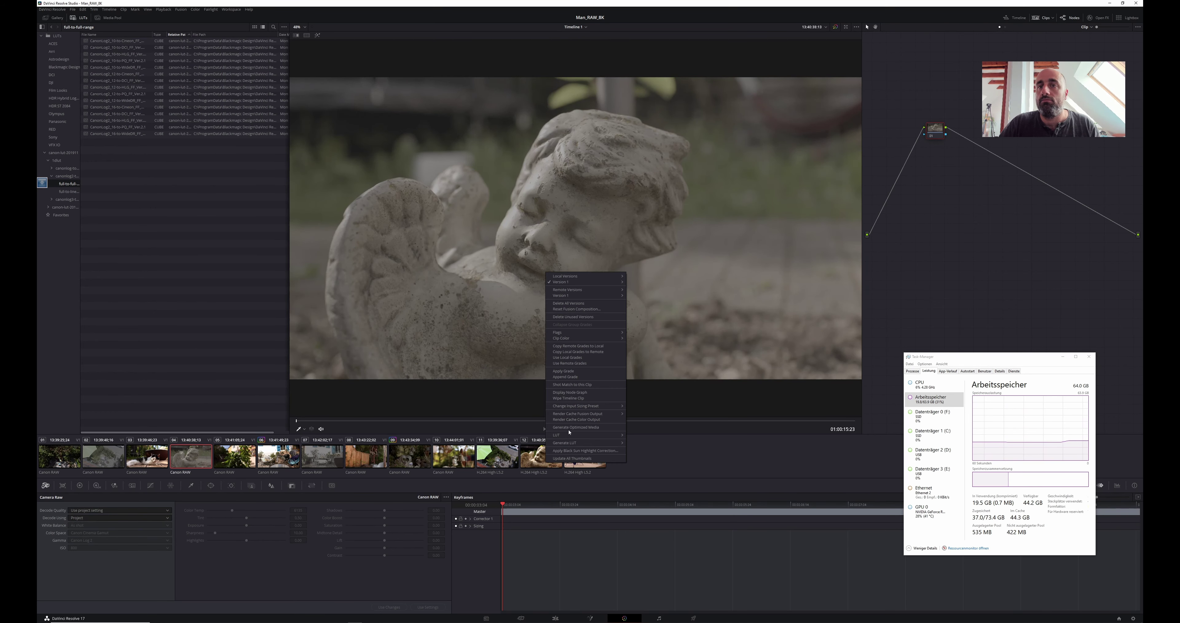
{"action": "left_click", "coordinate": [578, 387]}
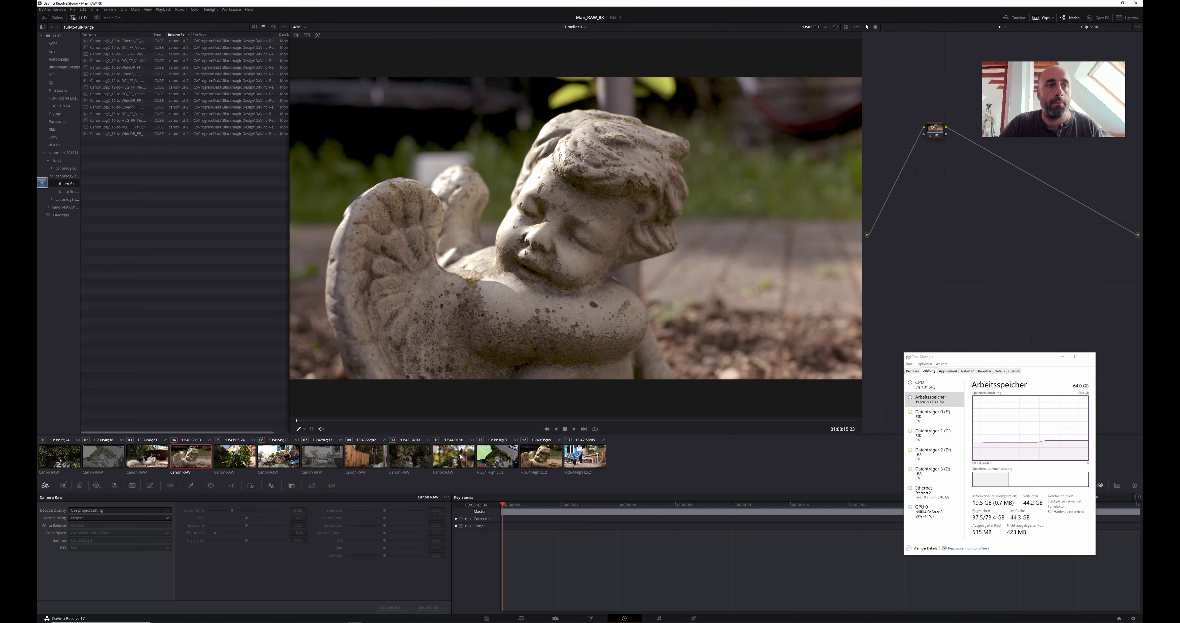
- Shot match the RAW green parasol clip to the MP4 proxy clip of the same garden view
{"action": "left_click", "coordinate": [97, 456]}
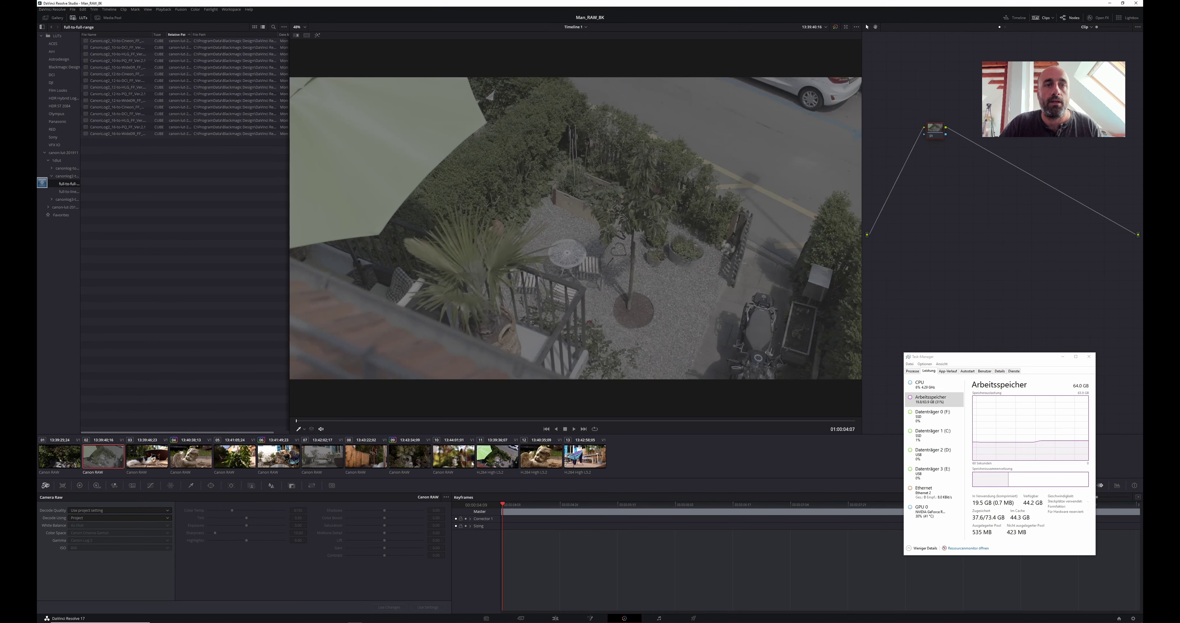
{"action": "right_click", "coordinate": [498, 460]}
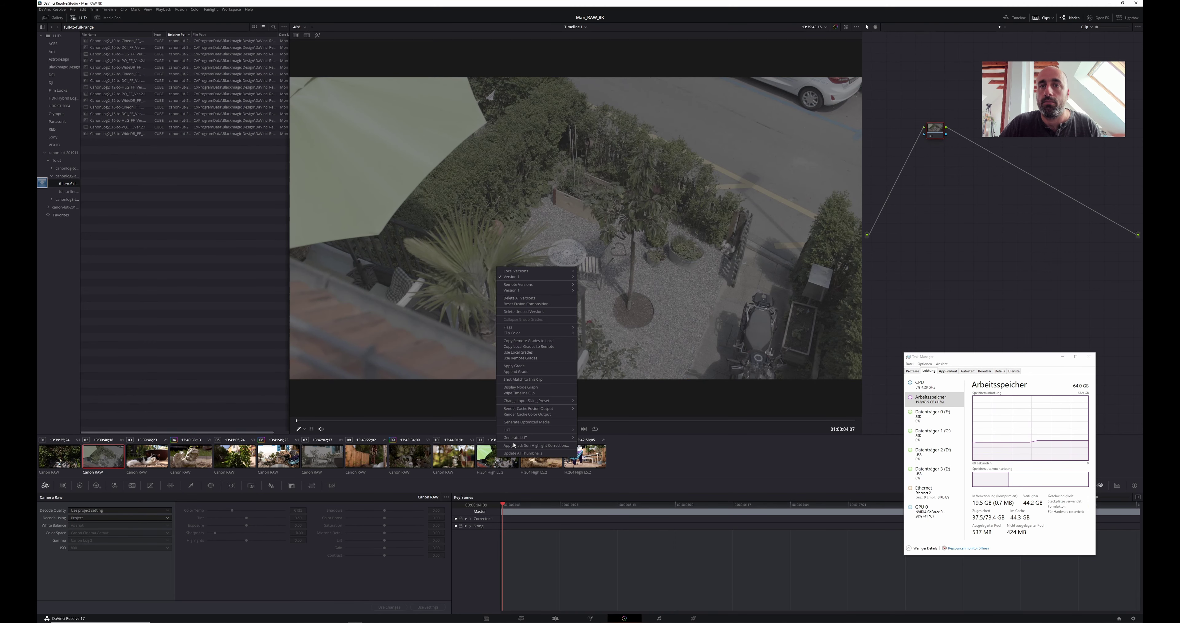
{"action": "left_click", "coordinate": [529, 380]}
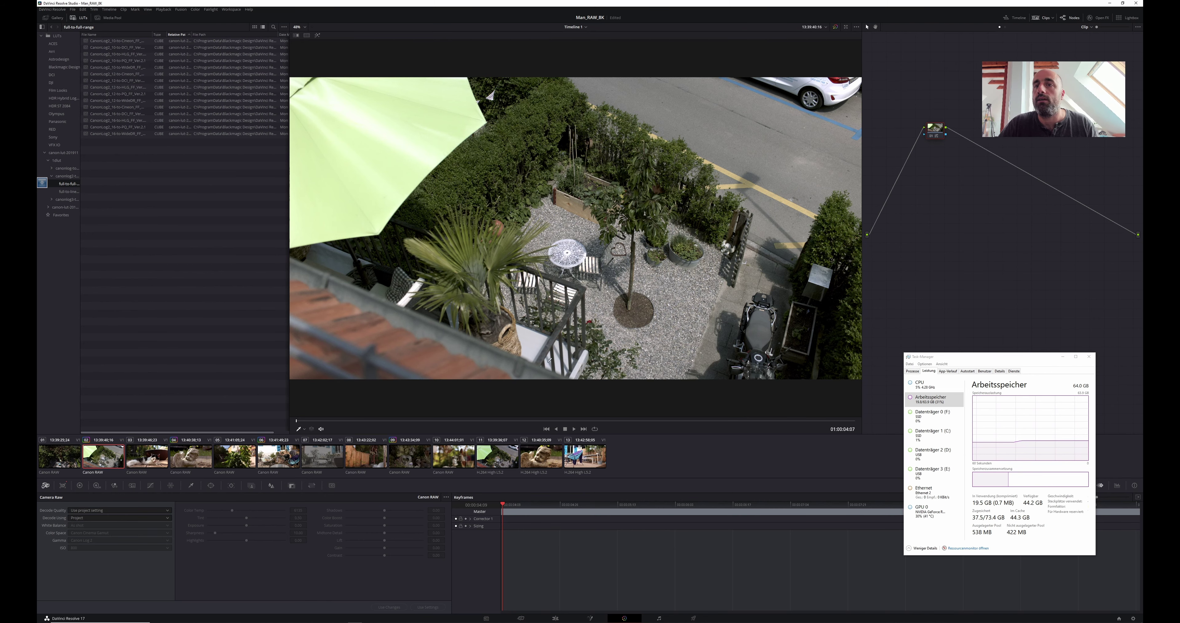
- Select the RAW hanging heart clip and identify its source file name in the Inspector's file details on the Cut page
{"action": "left_click", "coordinate": [459, 461]}
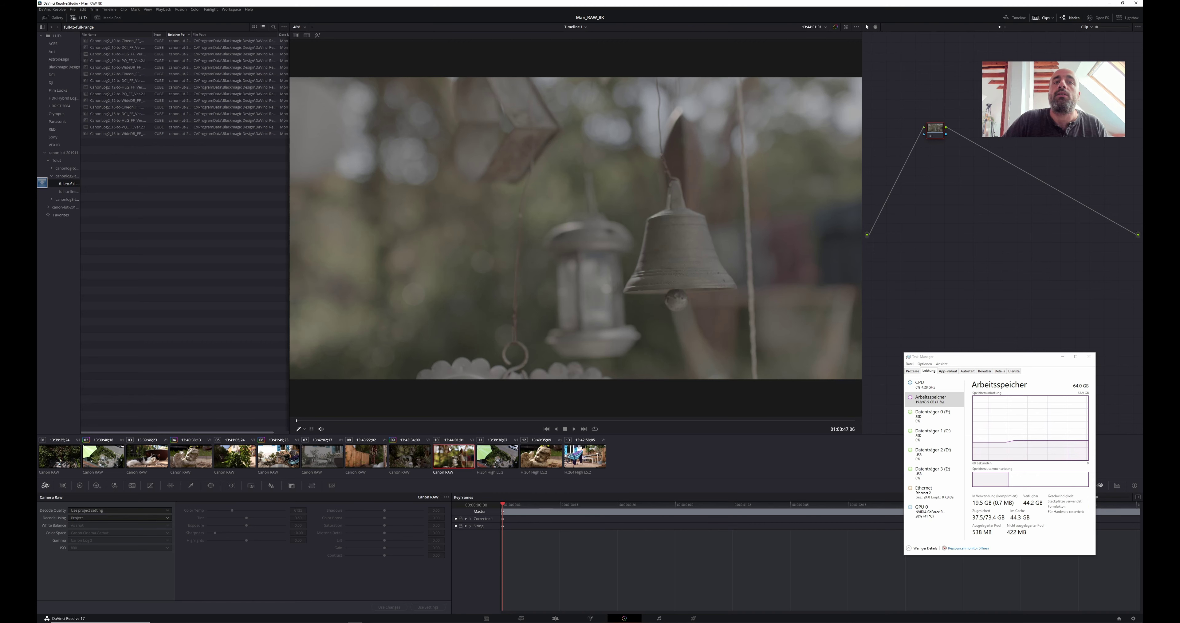
{"action": "left_click", "coordinate": [412, 460]}
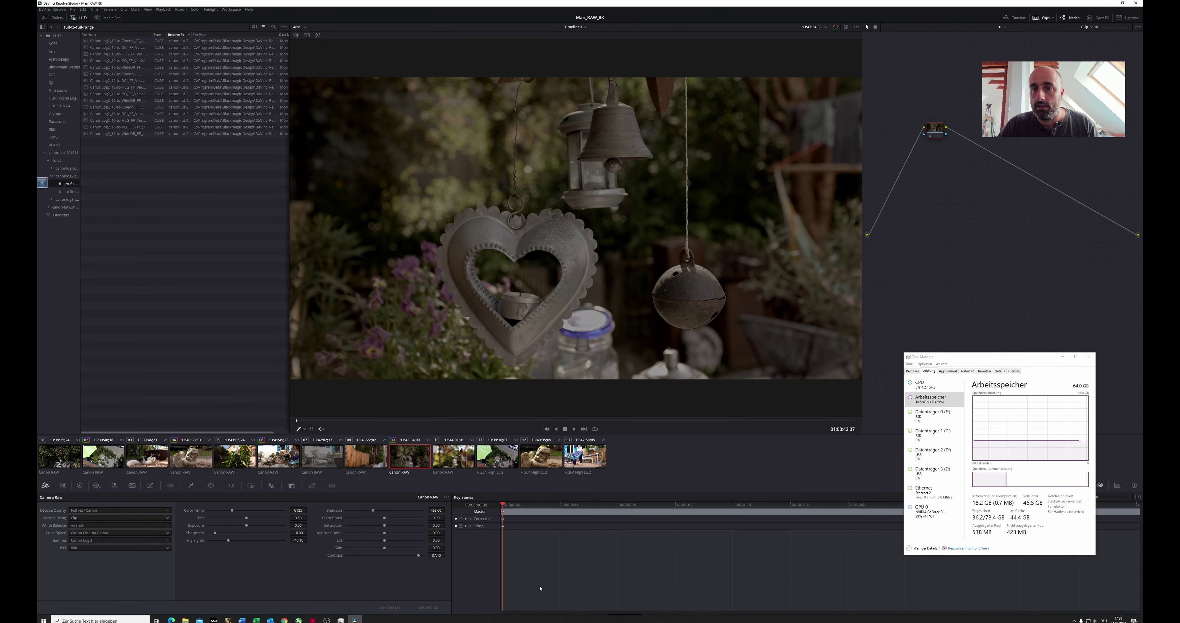
{"action": "left_click", "coordinate": [521, 618]}
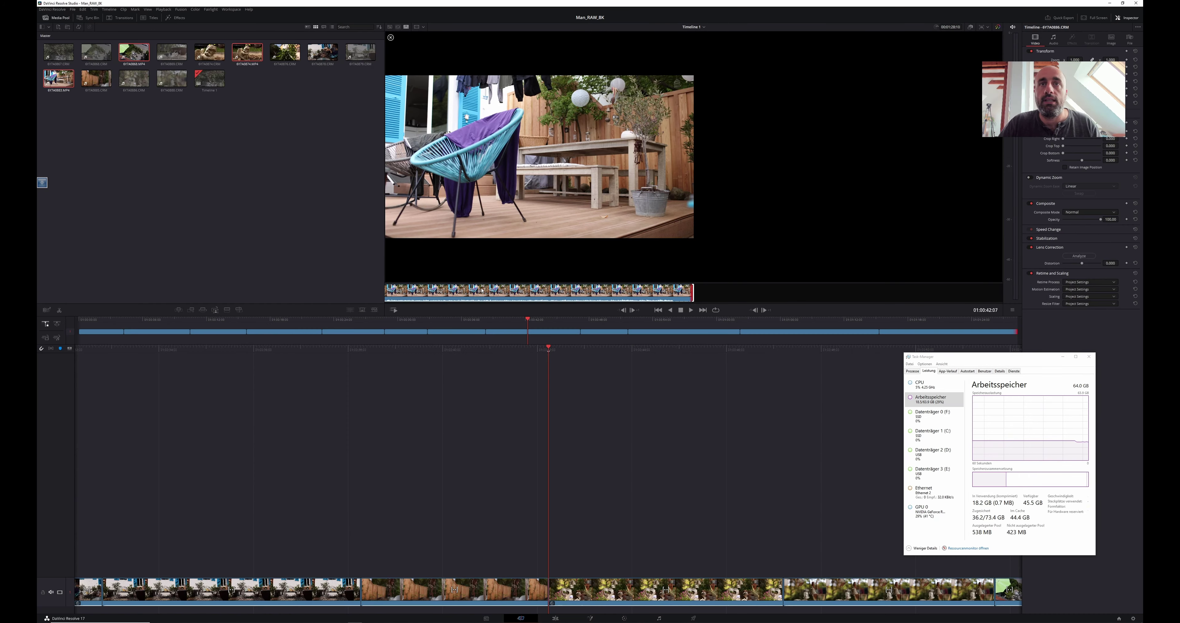
{"action": "left_click_drag", "start_coordinate": [528, 319], "coordinate": [535, 319]}
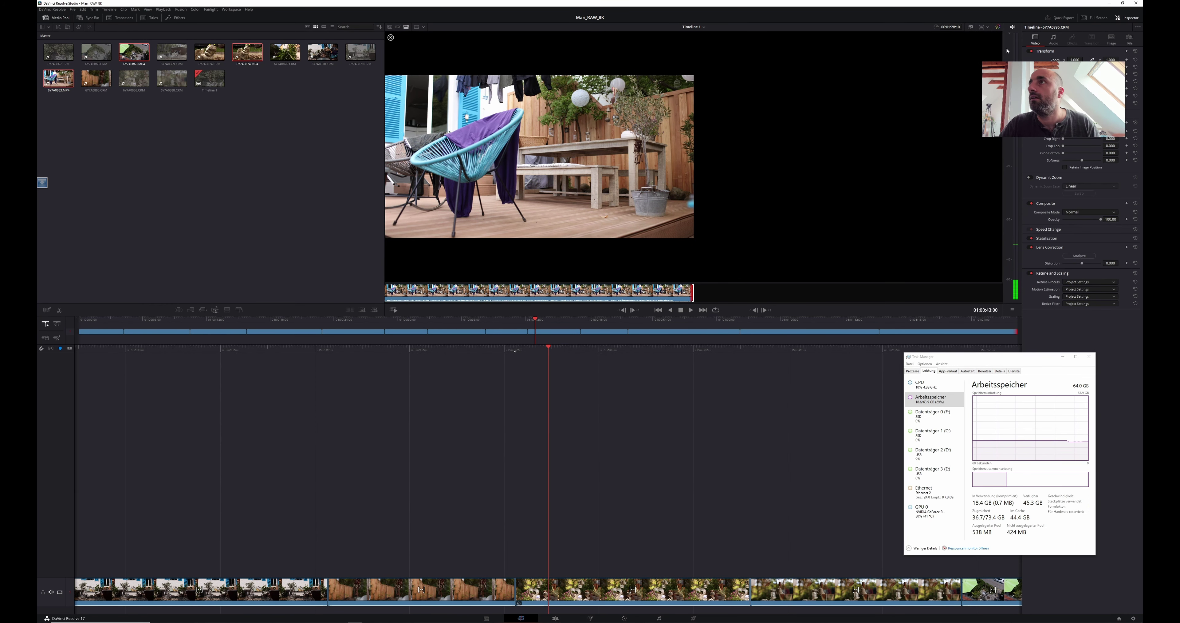
{"action": "left_click", "coordinate": [1130, 18]}
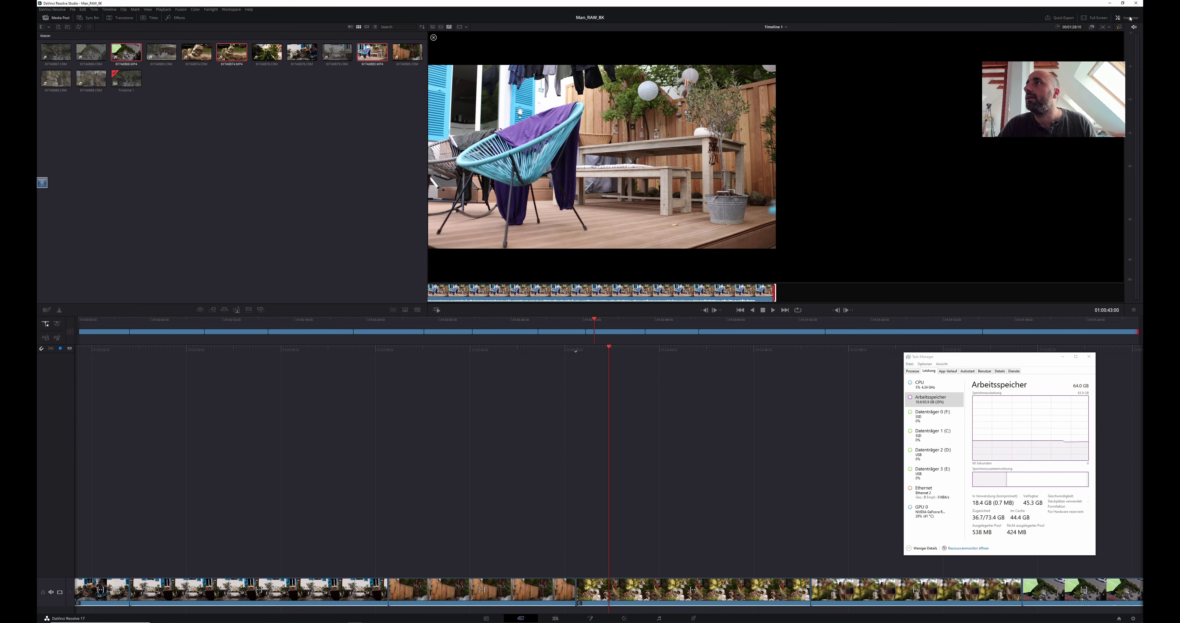
{"action": "left_click", "coordinate": [1130, 18]}
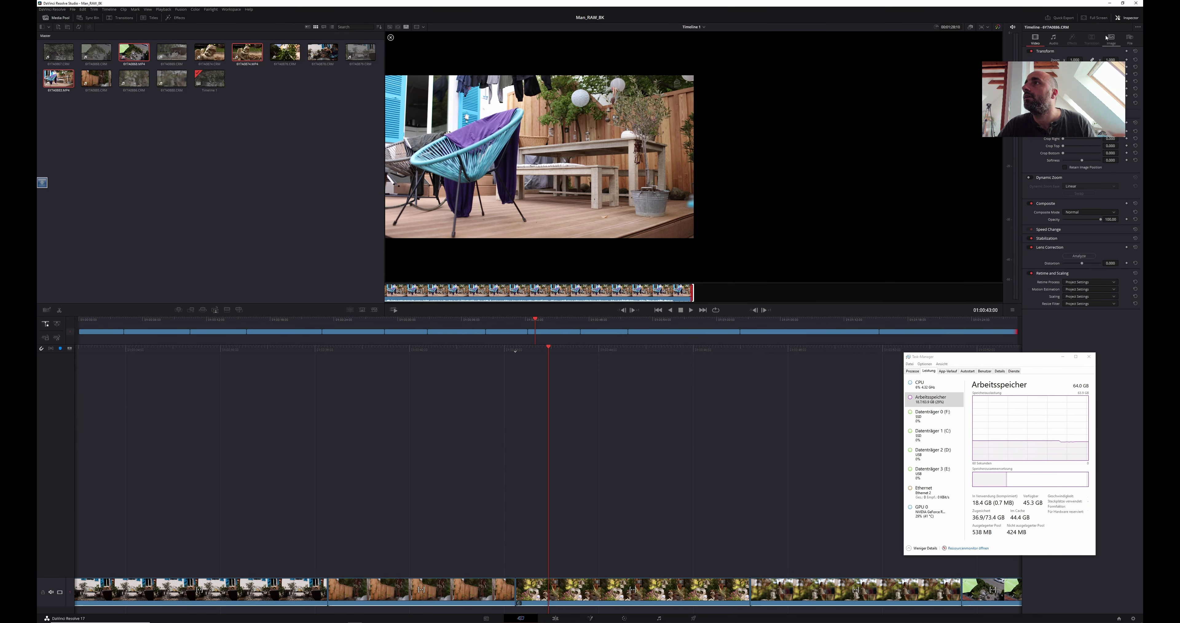
{"action": "left_click", "coordinate": [1130, 39]}
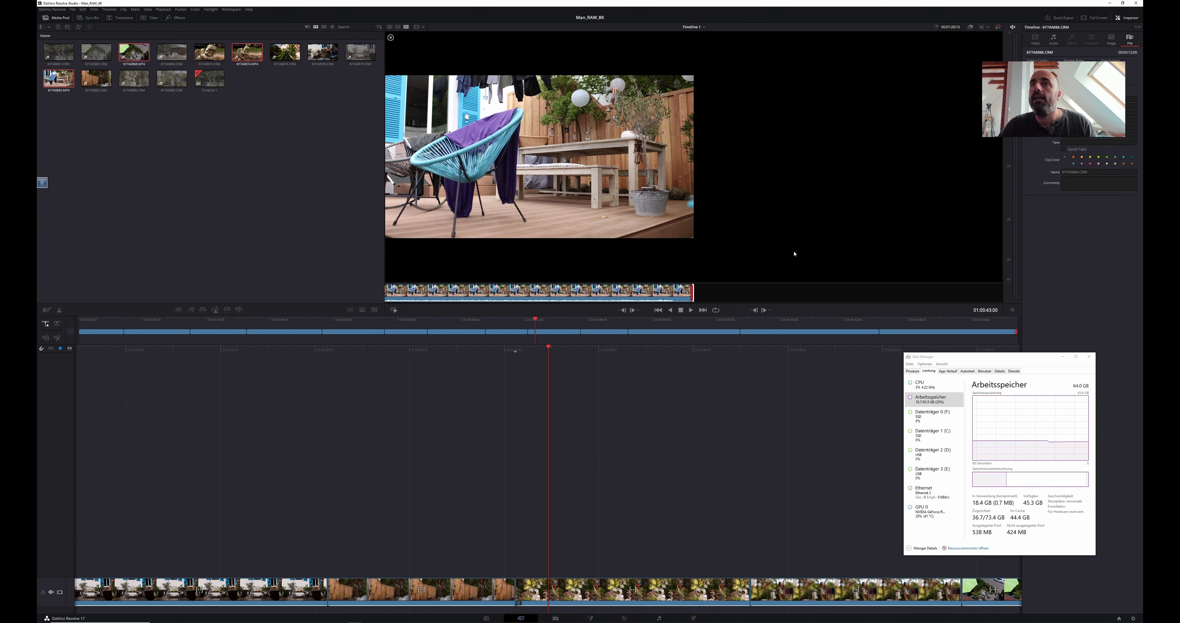
{"action": "mouse_move", "coordinate": [536, 322]}
{"action": "left_mouse_down"}
{"action": "mouse_move", "coordinate": [646, 317]}
{"action": "mouse_move", "coordinate": [541, 319]}
{"action": "left_mouse_up"}
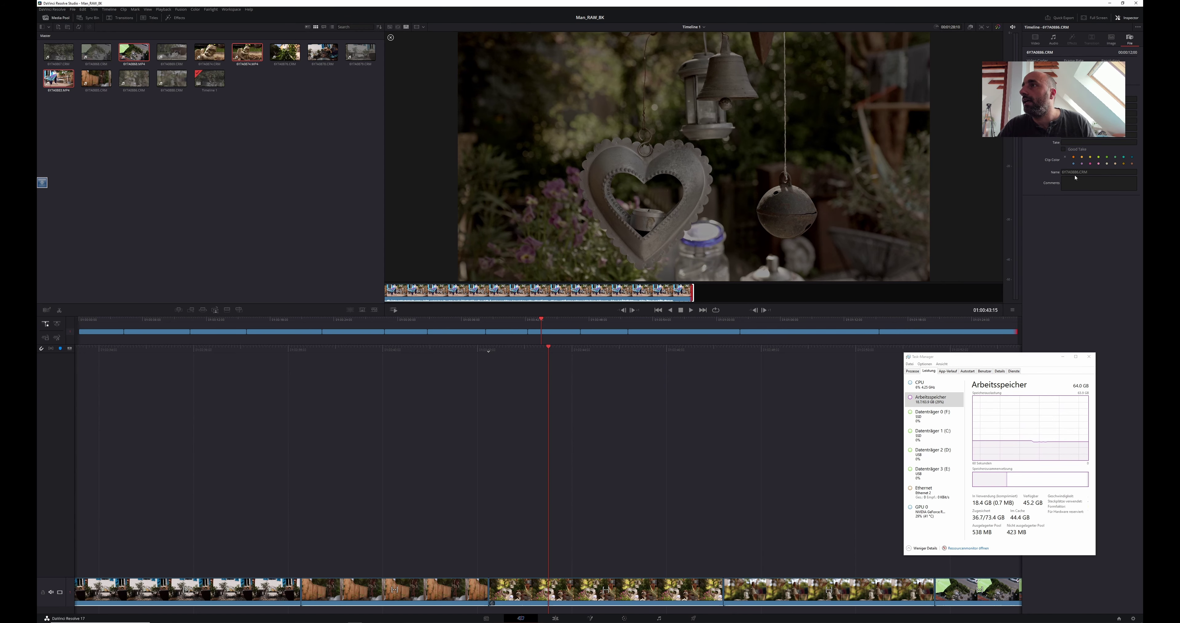
{"action": "left_click", "coordinate": [512, 321]}
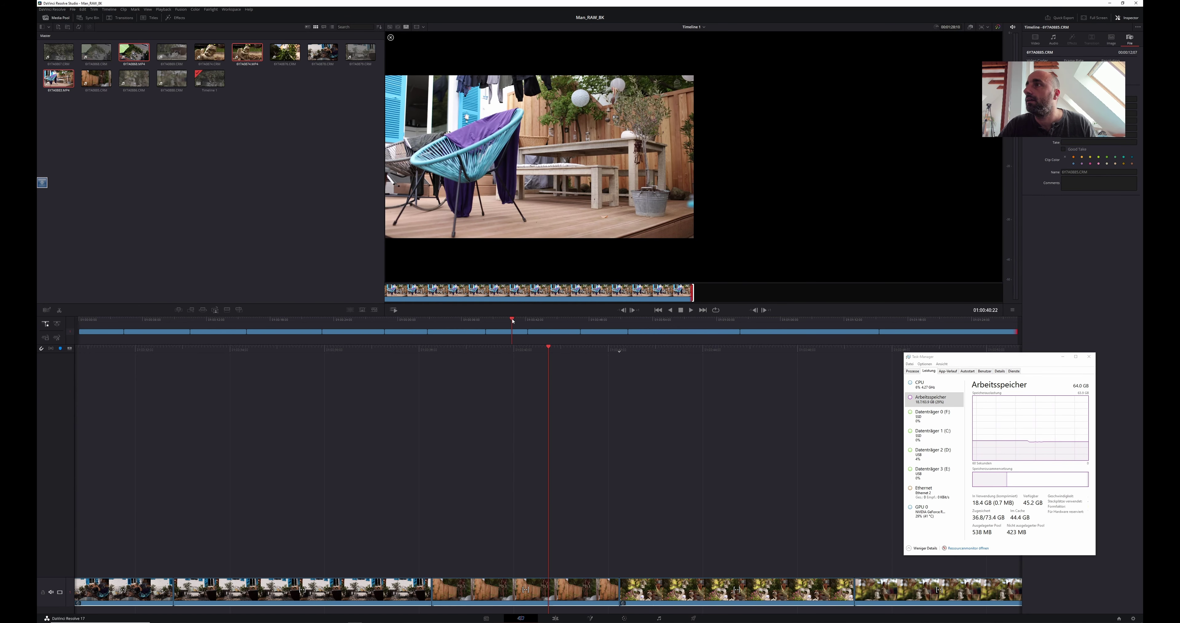
{"action": "left_click", "coordinate": [552, 320]}
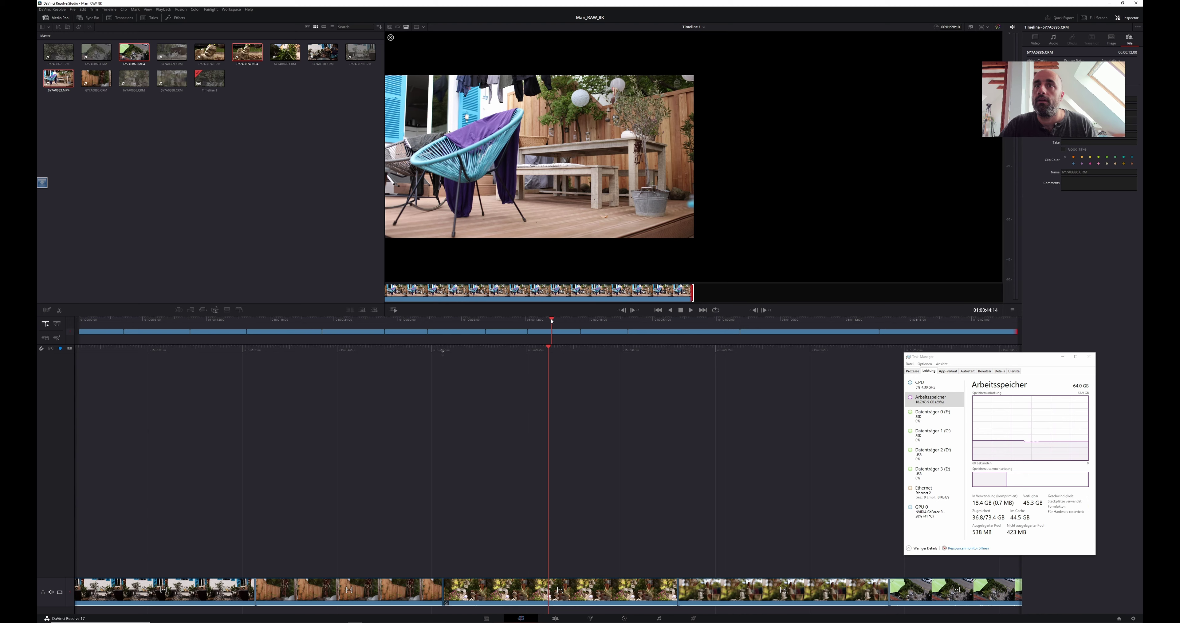
{"action": "left_click", "coordinate": [555, 320]}
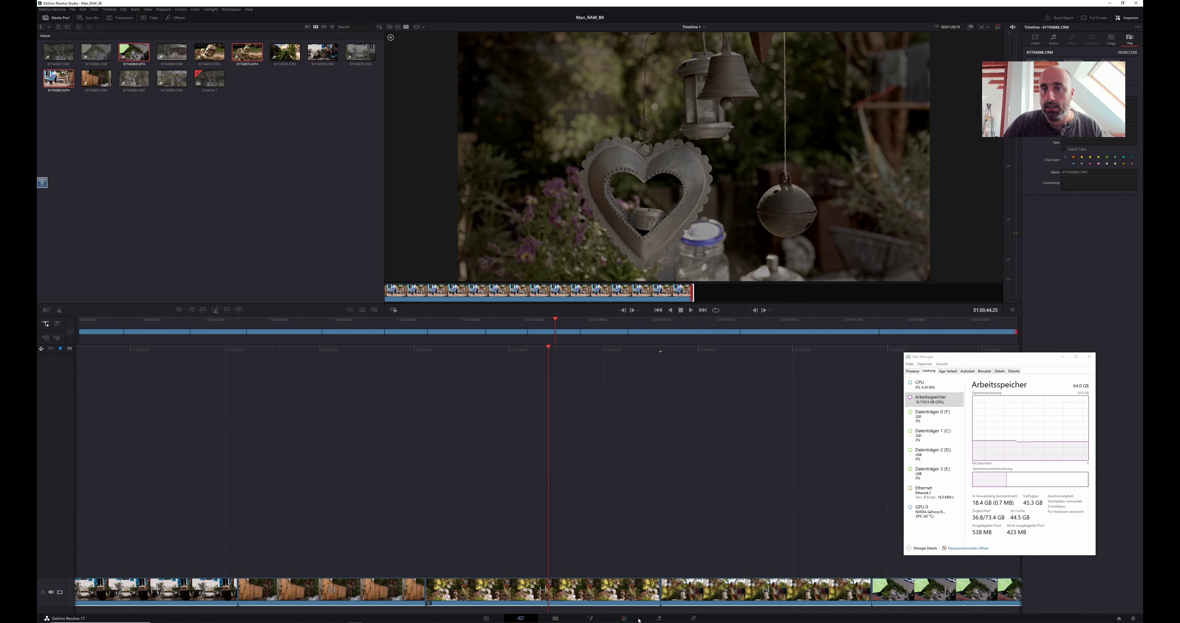
- Switch to the proxy folder in File Explorer and add the hanging heart clip's MP4 proxy to the end of the timeline, then close the folder
{"action": "key", "text": "alt+Tab"}
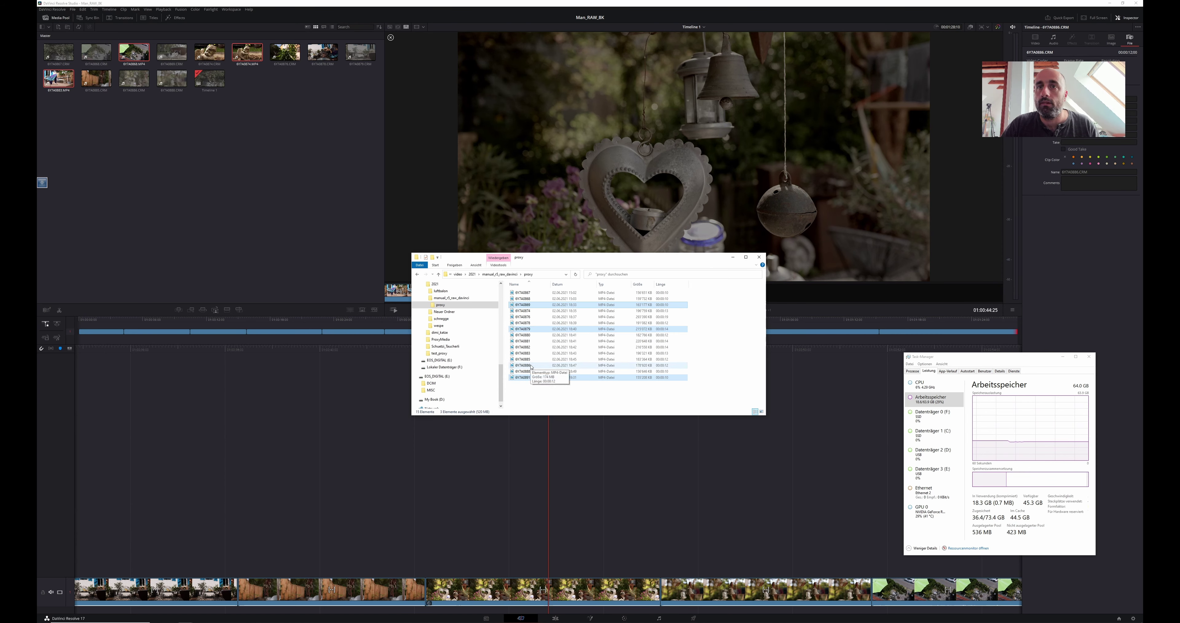
{"action": "left_click_drag", "start_coordinate": [532, 367], "coordinate": [388, 199]}
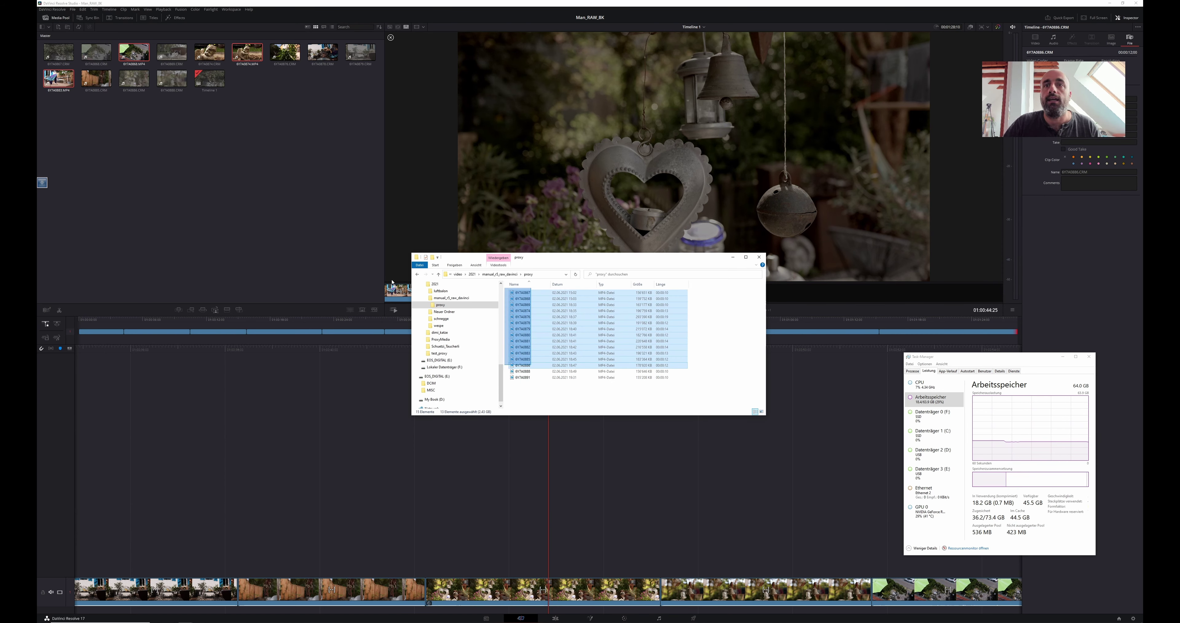
{"action": "left_click", "coordinate": [527, 367]}
{"action": "left_click_drag", "start_coordinate": [527, 368], "coordinate": [1020, 337]}
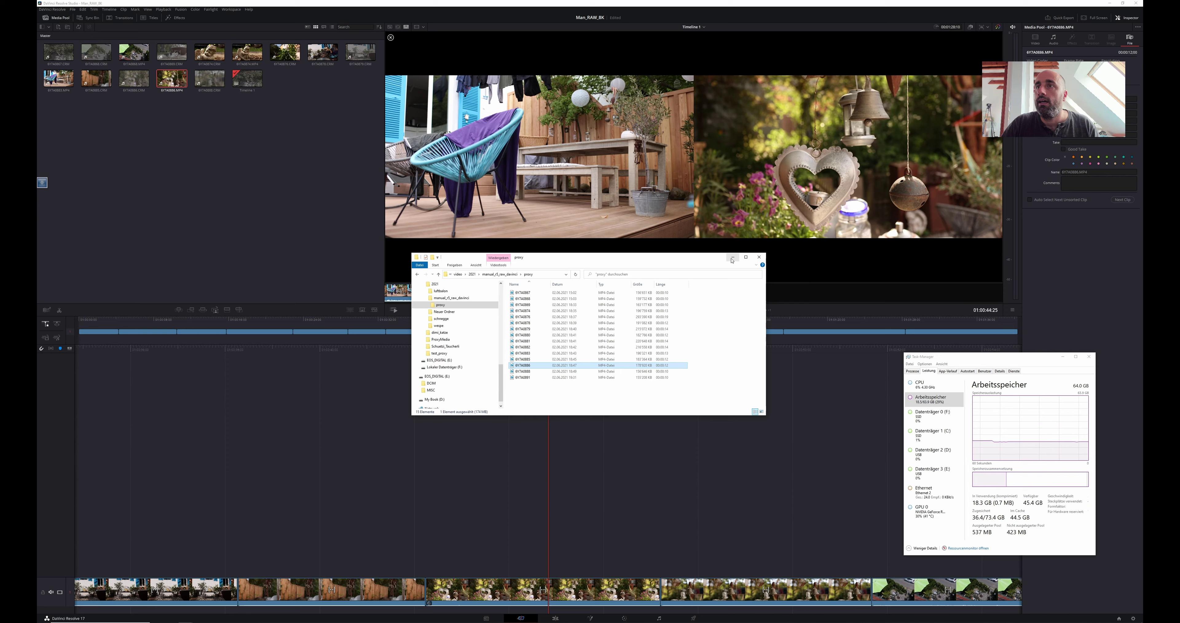
{"action": "left_click", "coordinate": [759, 257]}
- On the Color page, shot match the RAW hanging heart clip to its MP4 proxy and compare the two clips
{"action": "left_click", "coordinate": [616, 619]}
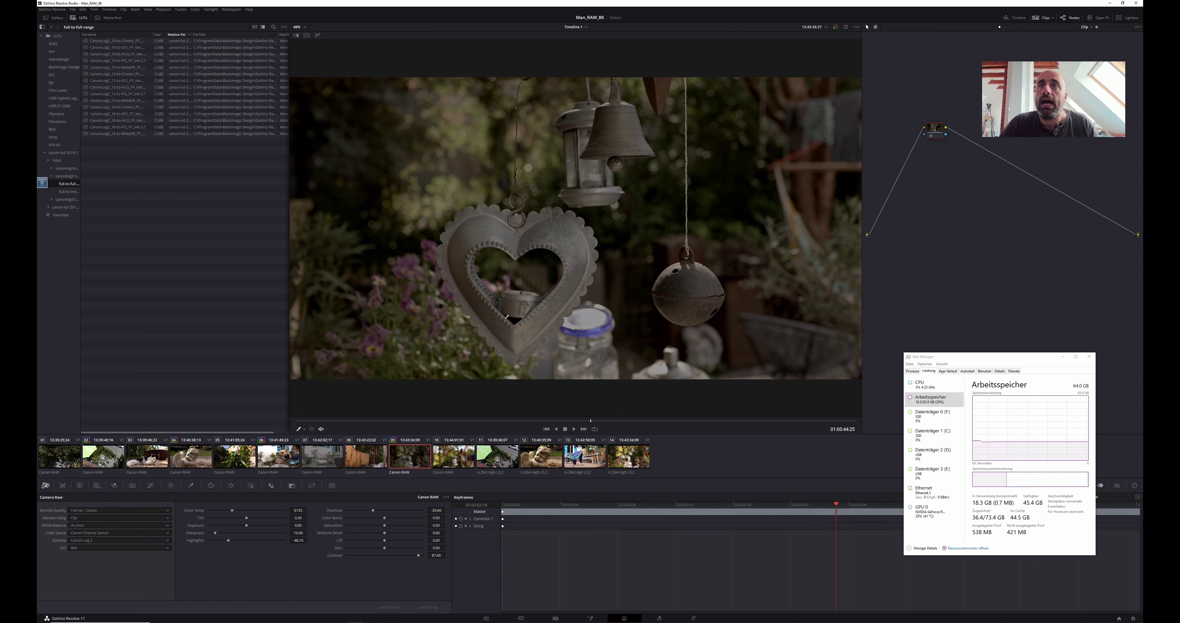
{"action": "right_click", "coordinate": [628, 457]}
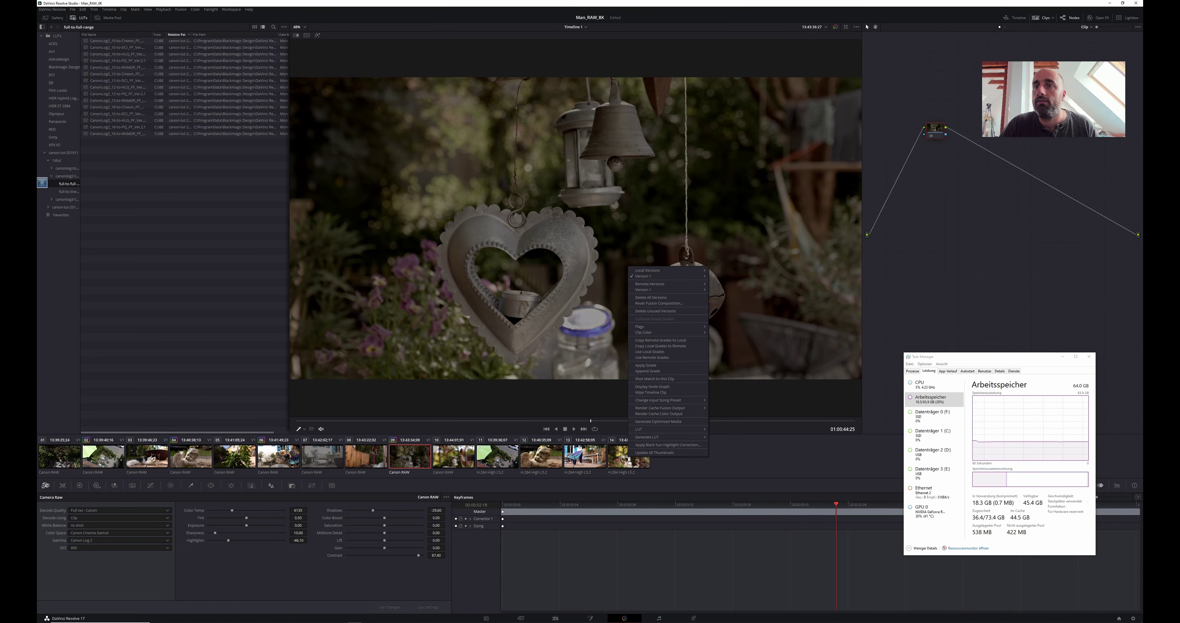
{"action": "left_click", "coordinate": [660, 379]}
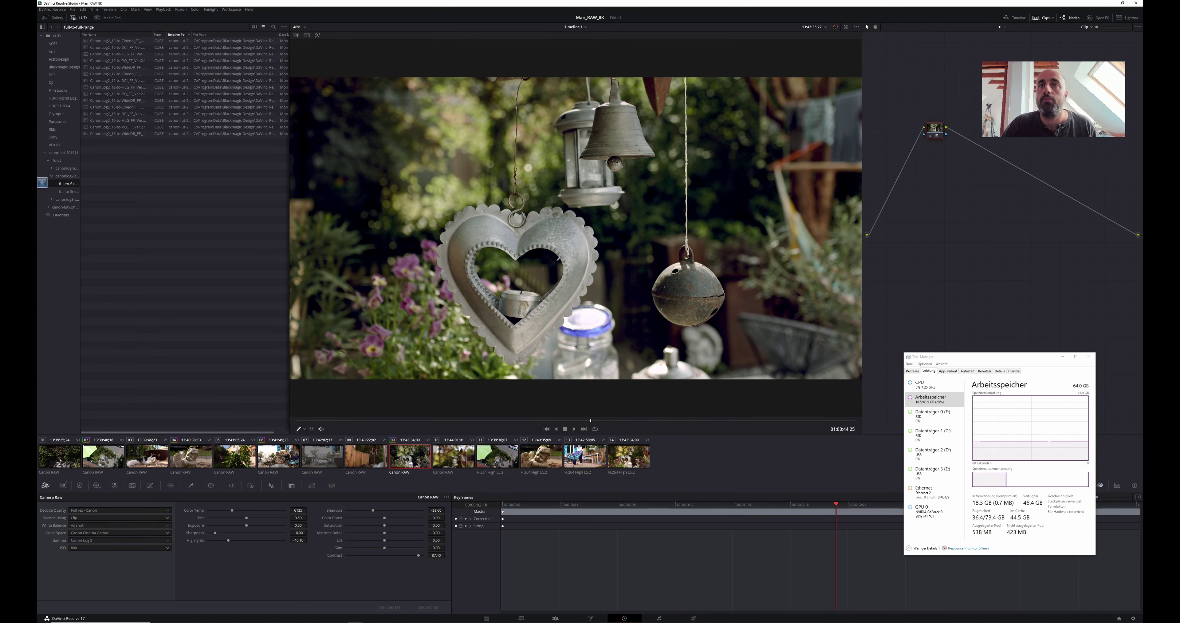
{"action": "left_click", "coordinate": [628, 457]}
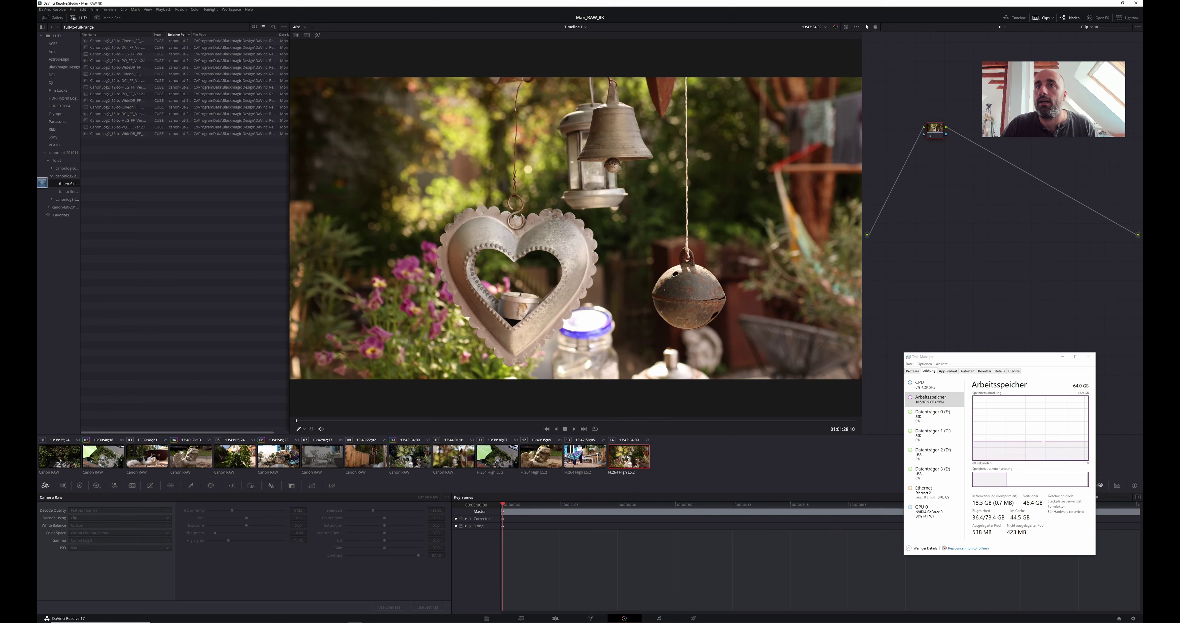
{"action": "left_click", "coordinate": [405, 457]}
{"action": "left_click", "coordinate": [635, 460]}
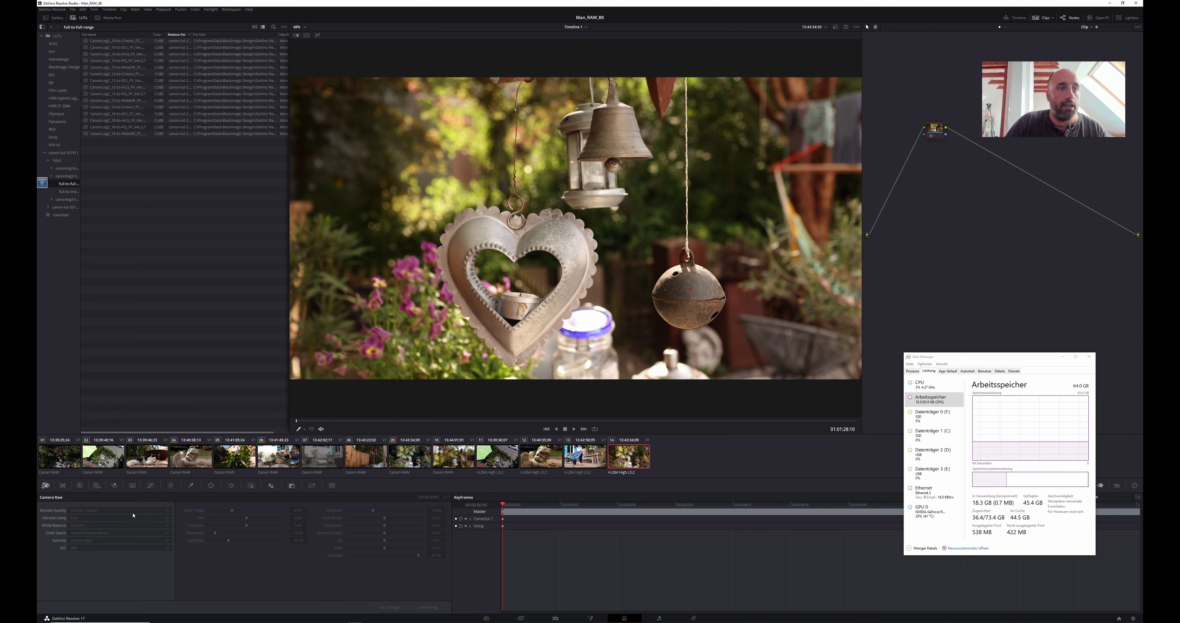
- In the primary color wheels, lower the heart proxy clip's highlights to -100 and strongly increase its saturation
{"action": "left_click", "coordinate": [79, 485]}
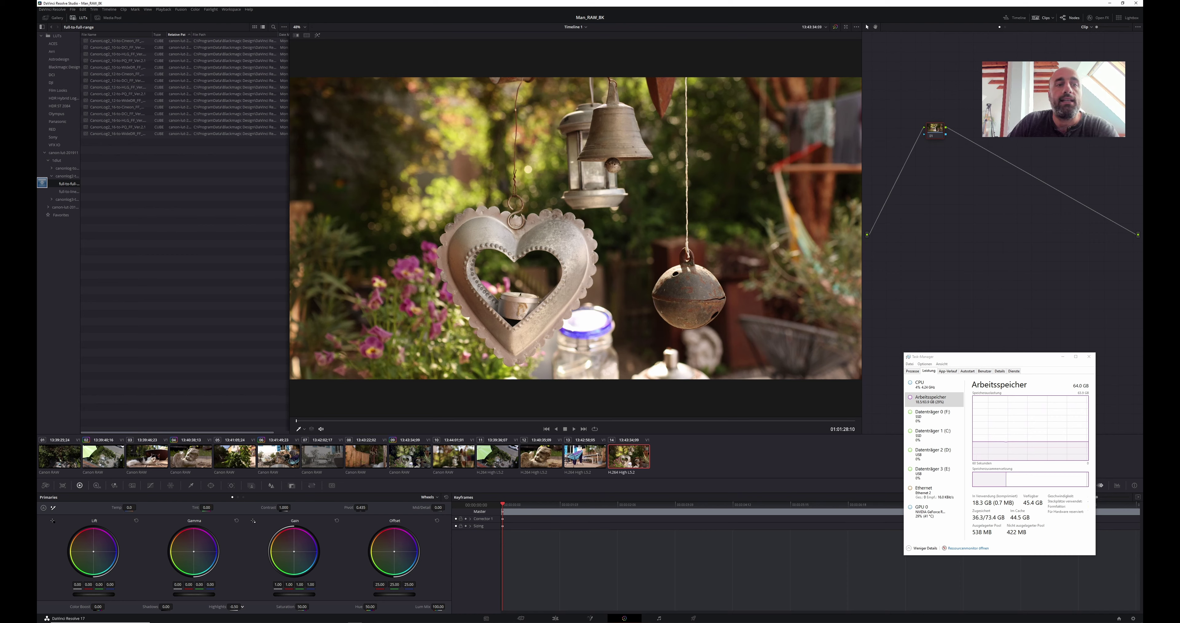
{"action": "left_click_drag", "start_coordinate": [235, 606], "coordinate": [192, 606]}
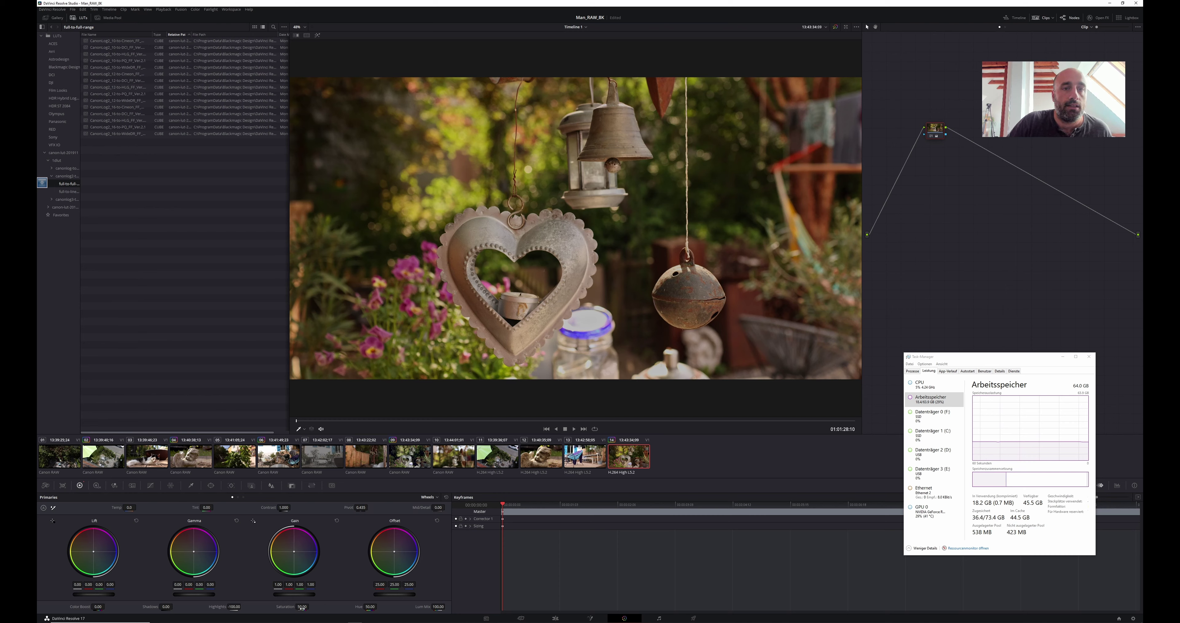
{"action": "left_click_drag", "start_coordinate": [302, 606], "coordinate": [311, 606]}
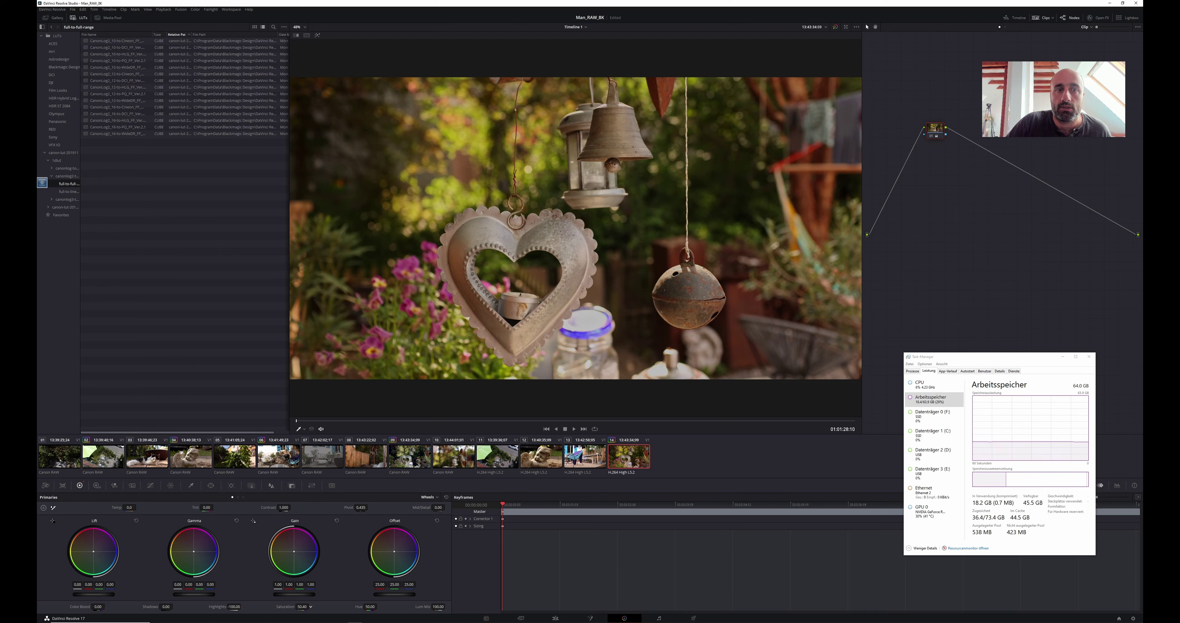
{"action": "left_click_drag", "start_coordinate": [302, 607], "coordinate": [332, 605]}
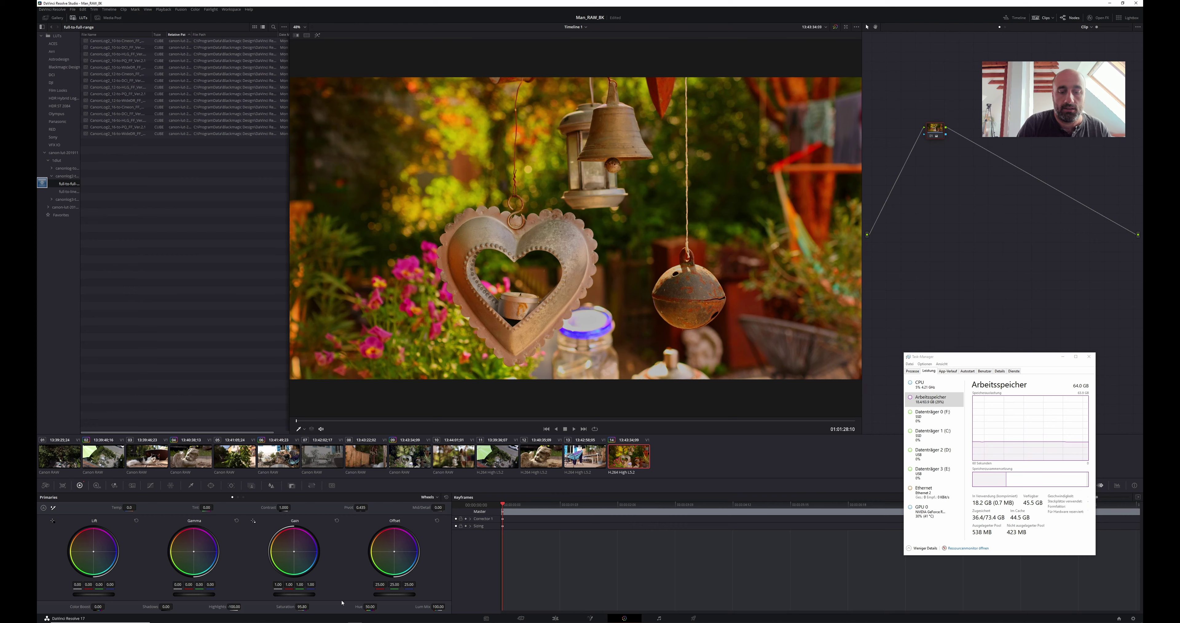
- Reset the heart proxy clip's primary adjustments and lower the RAW heart clip's Camera Raw highlights to -100
{"action": "key", "text": "shift+Home"}
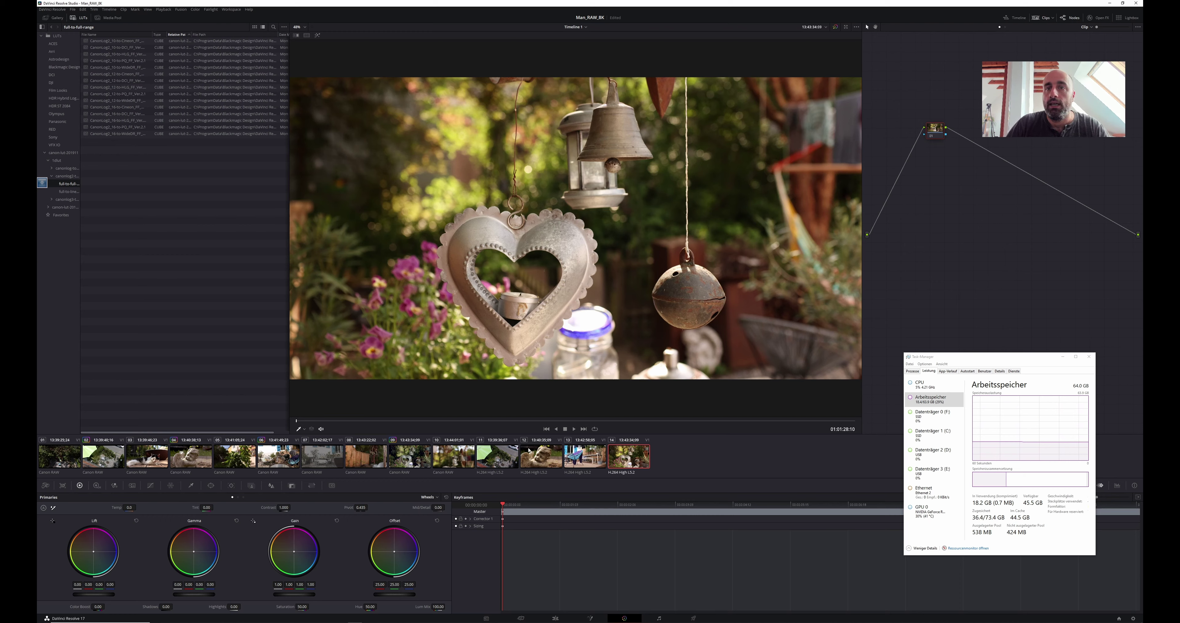
{"action": "left_click", "coordinate": [412, 460]}
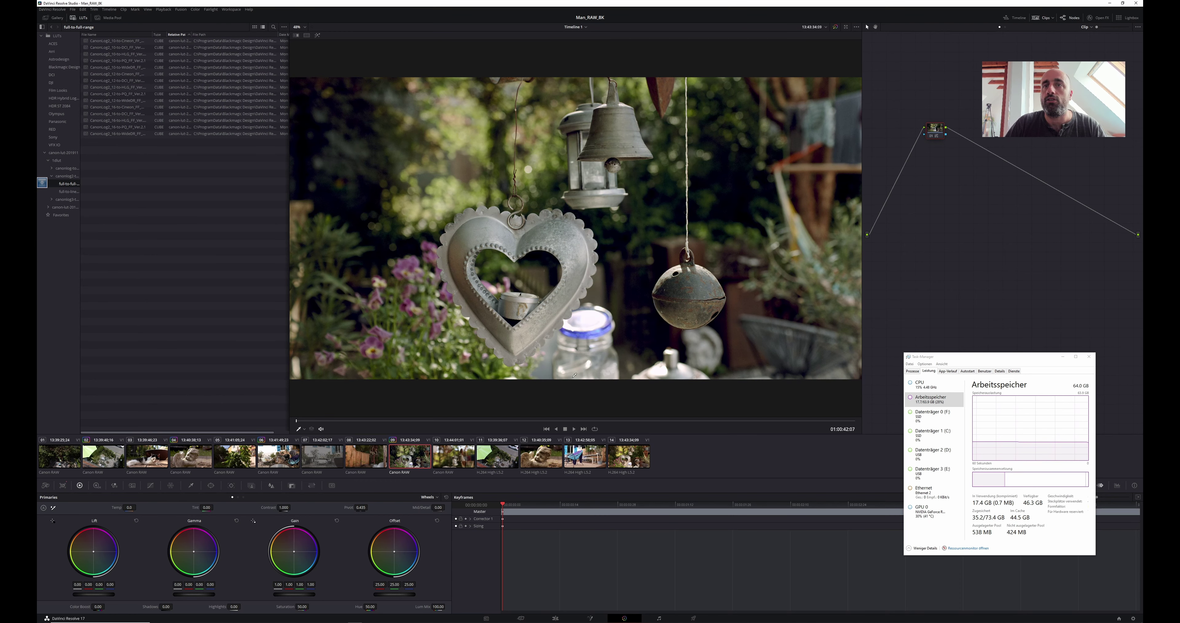
{"action": "left_click", "coordinate": [46, 485]}
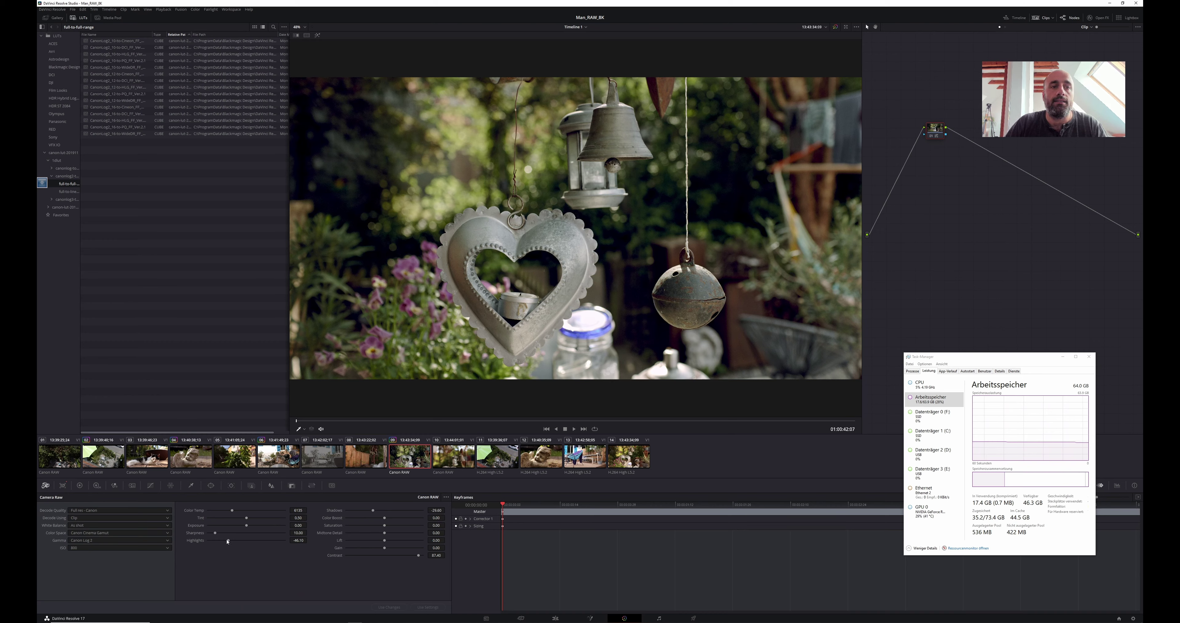
{"action": "left_click_drag", "start_coordinate": [229, 541], "coordinate": [161, 538]}
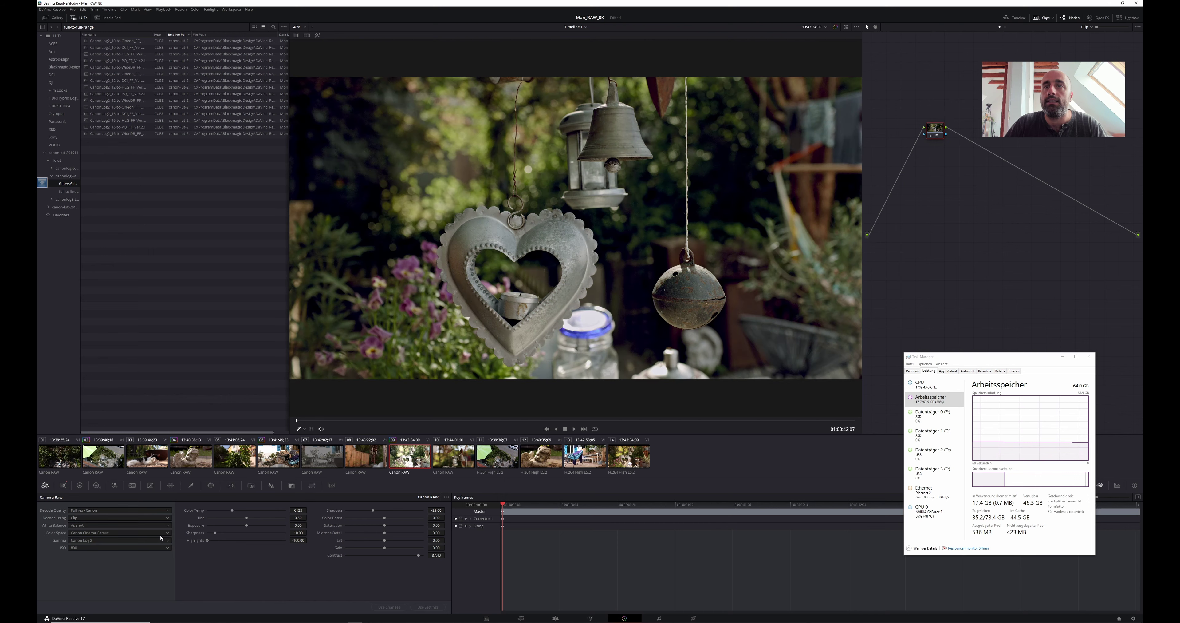
- Compare the RAW hanging heart clip with its MP4 proxy by switching between them on the Color page
{"action": "left_click", "coordinate": [629, 456]}
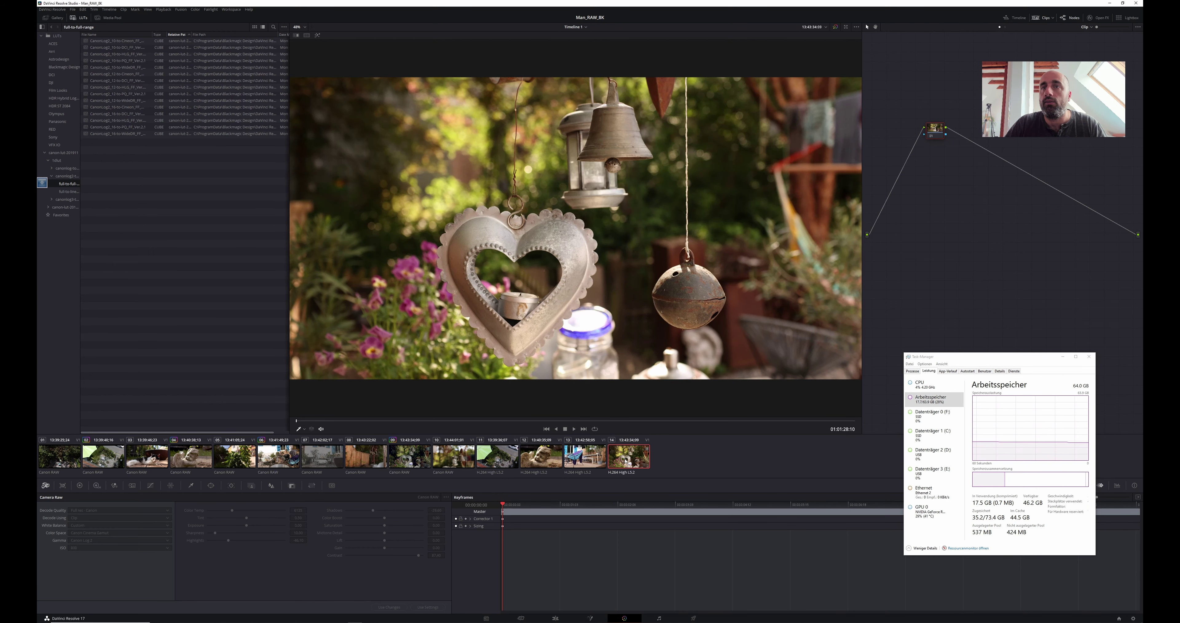
{"action": "left_click", "coordinate": [455, 458]}
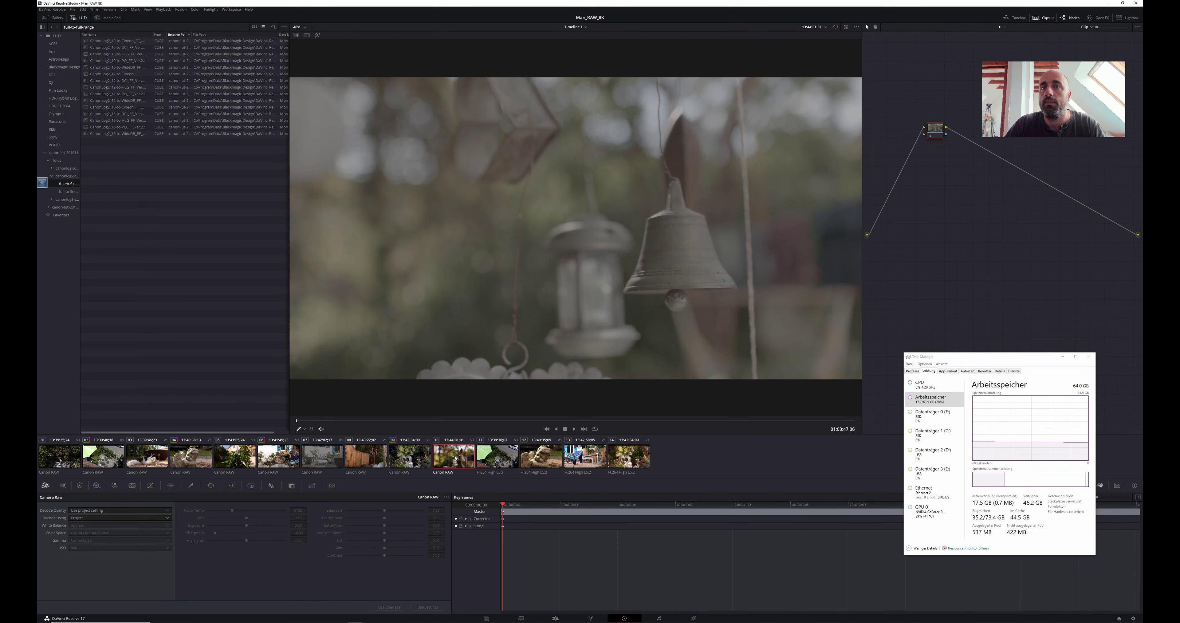
{"action": "left_click", "coordinate": [638, 462]}
{"action": "left_click", "coordinate": [466, 458]}
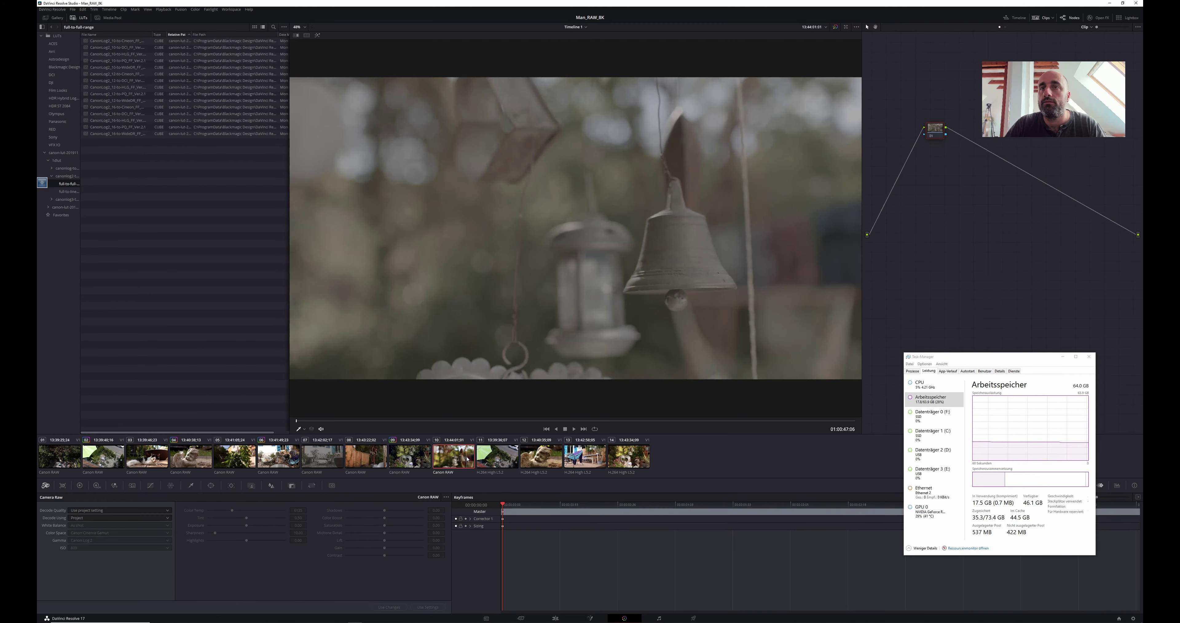
{"action": "left_click", "coordinate": [618, 457]}
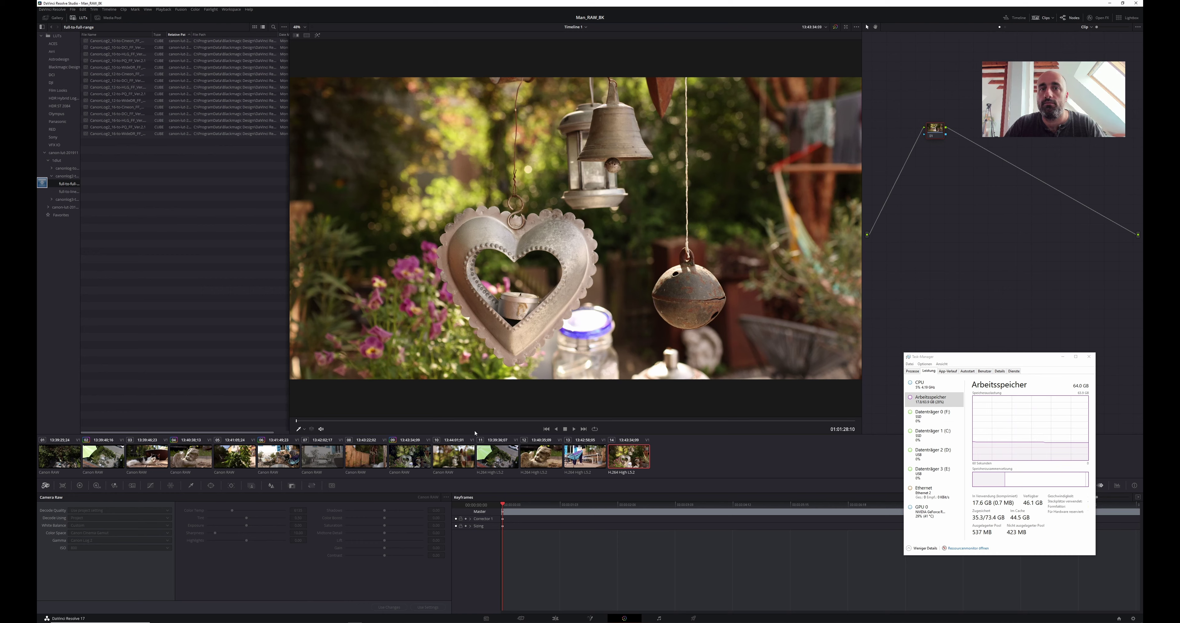
{"action": "left_click", "coordinate": [410, 456]}
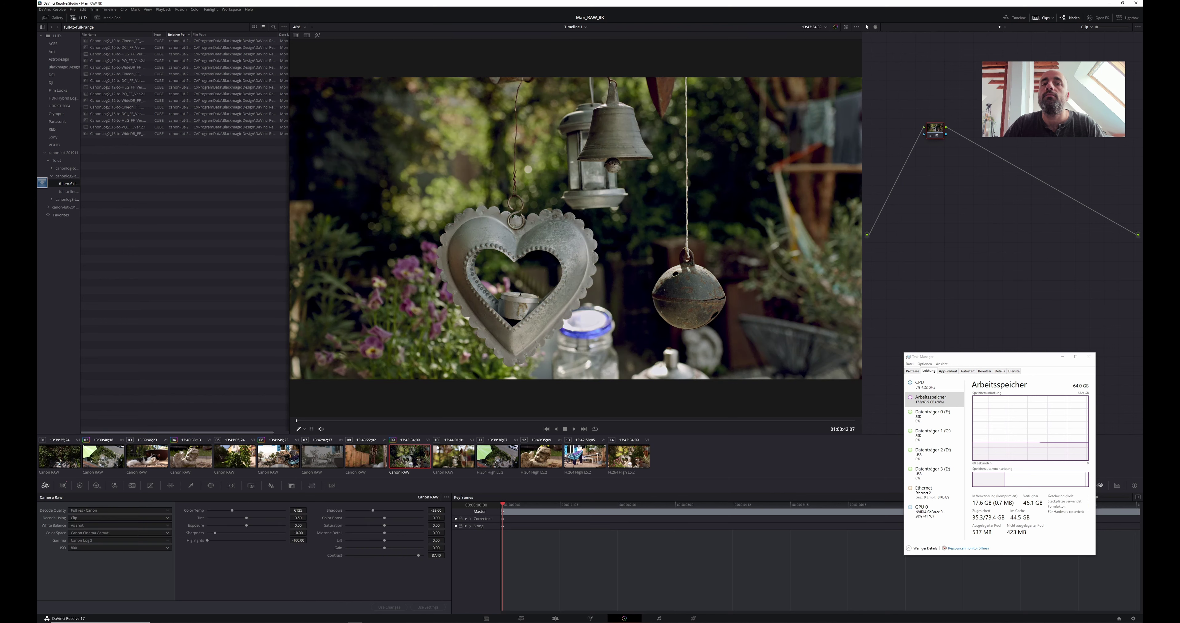
- Try to reset the RAW heart clip's node grade and Camera Raw settings, and undo both resets
{"action": "right_click", "coordinate": [941, 134]}
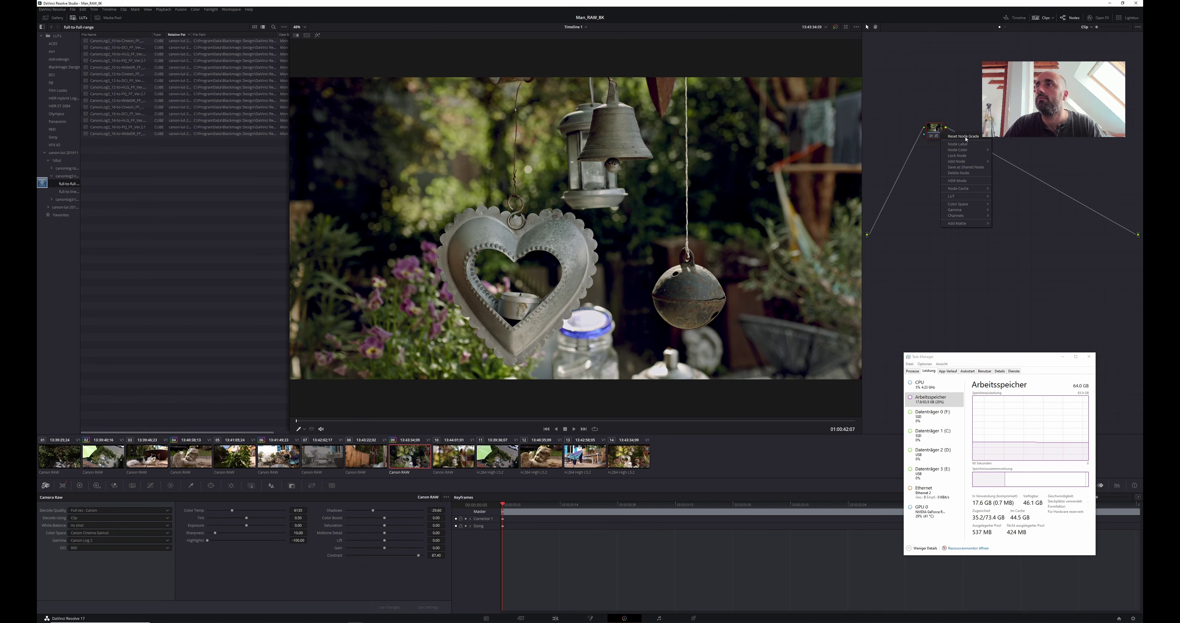
{"action": "left_click", "coordinate": [962, 135]}
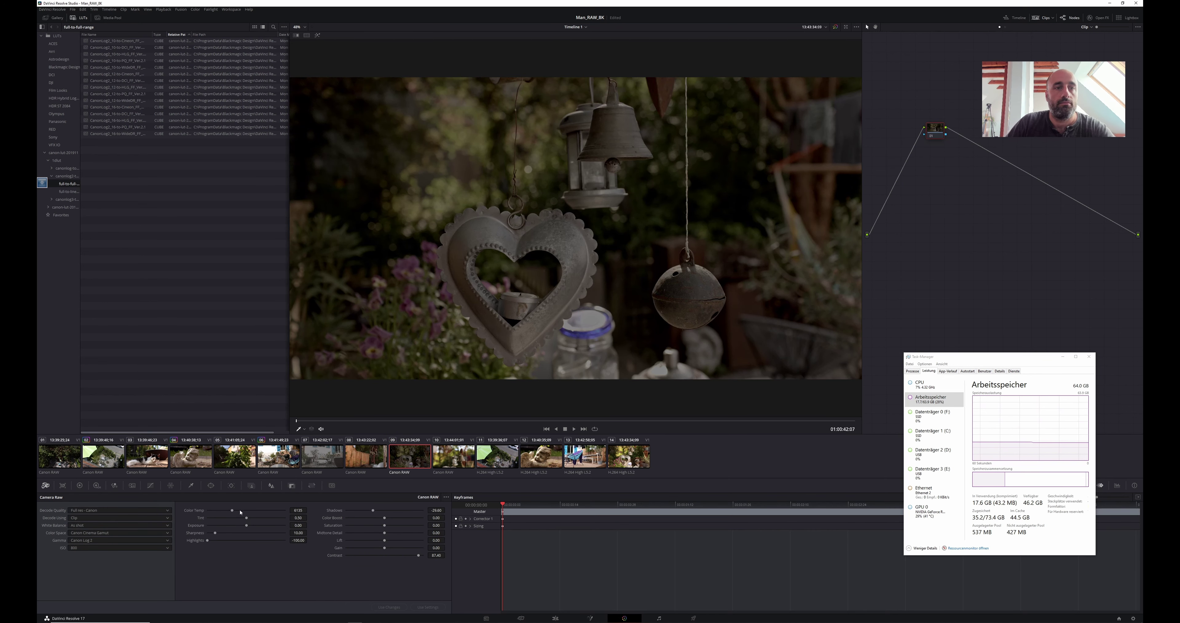
{"action": "left_click", "coordinate": [446, 497]}
{"action": "left_click", "coordinate": [450, 505]}
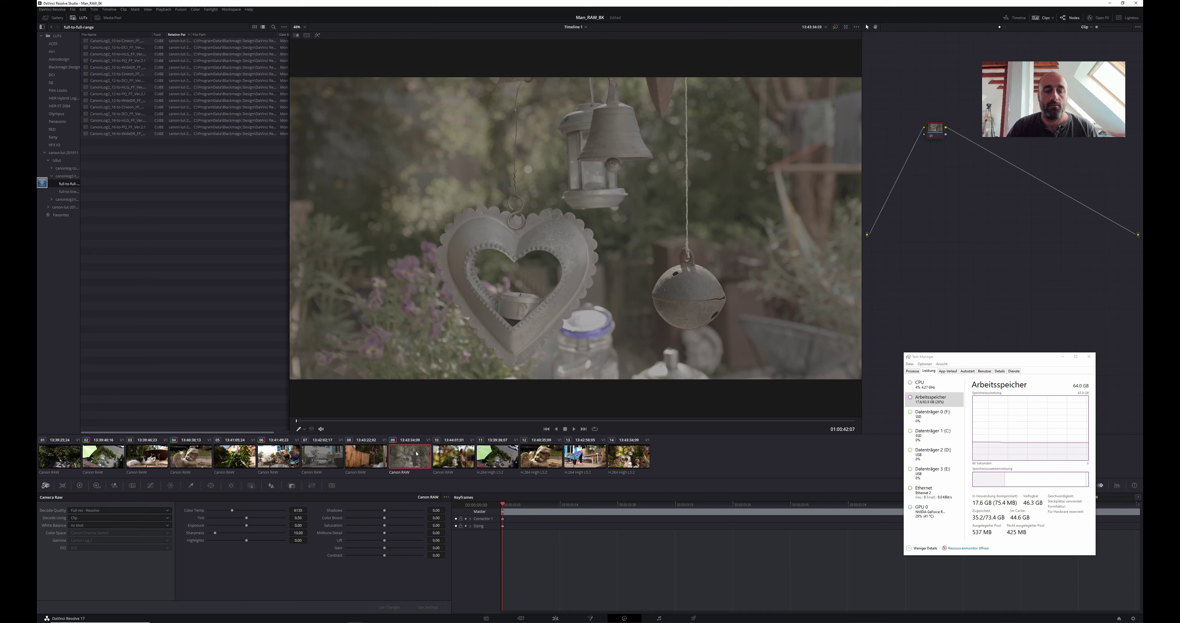
{"action": "key", "text": "ctrl+n"}
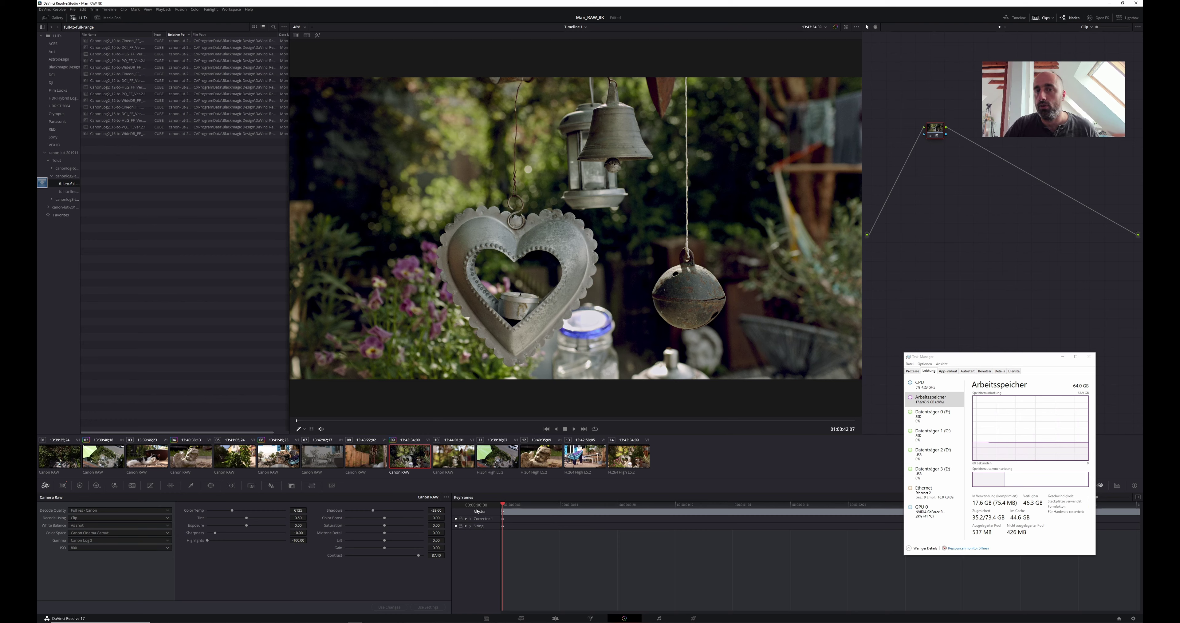
- Reset the RAW heart clip's Camera Raw settings and its node grade
{"action": "left_click", "coordinate": [446, 497]}
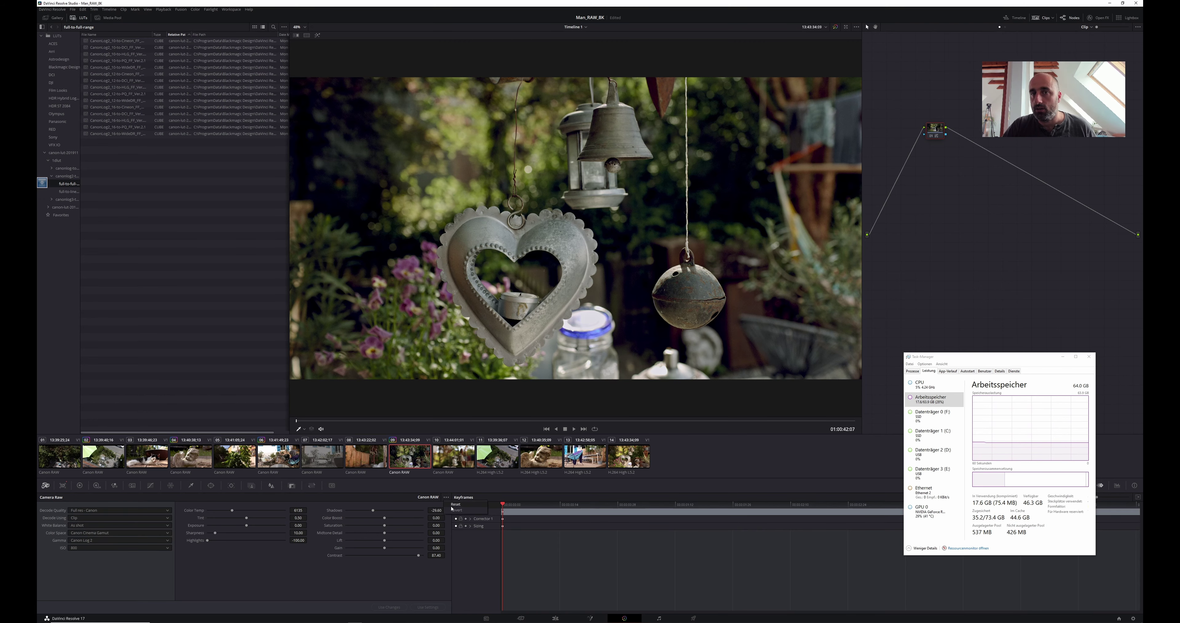
{"action": "left_click", "coordinate": [457, 505]}
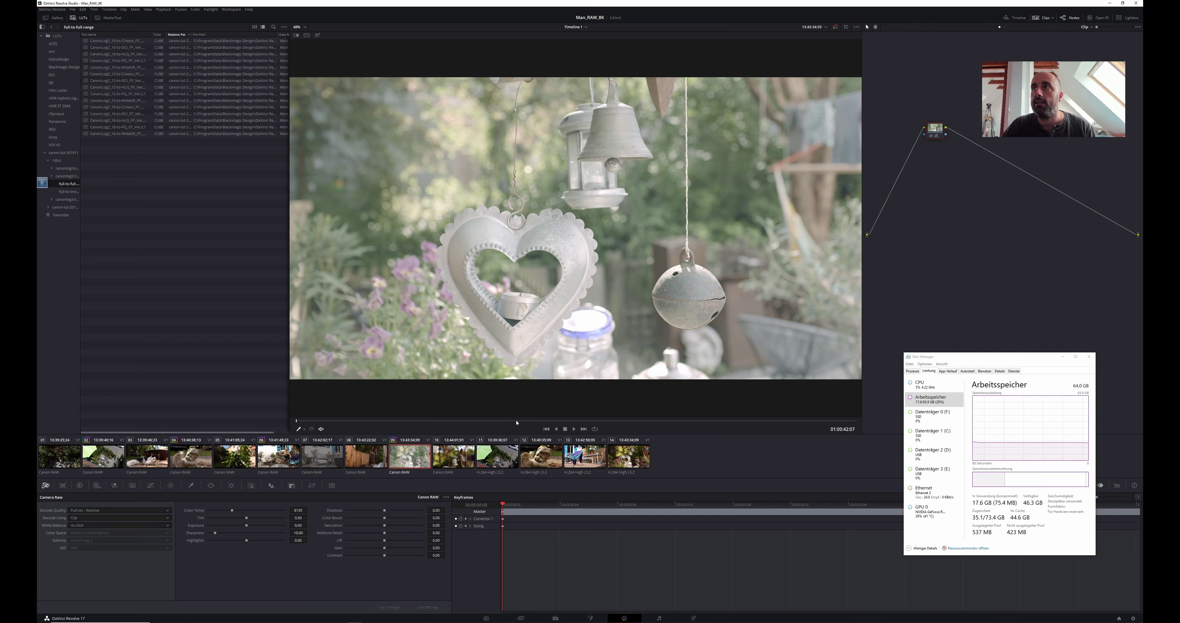
{"action": "right_click", "coordinate": [932, 133]}
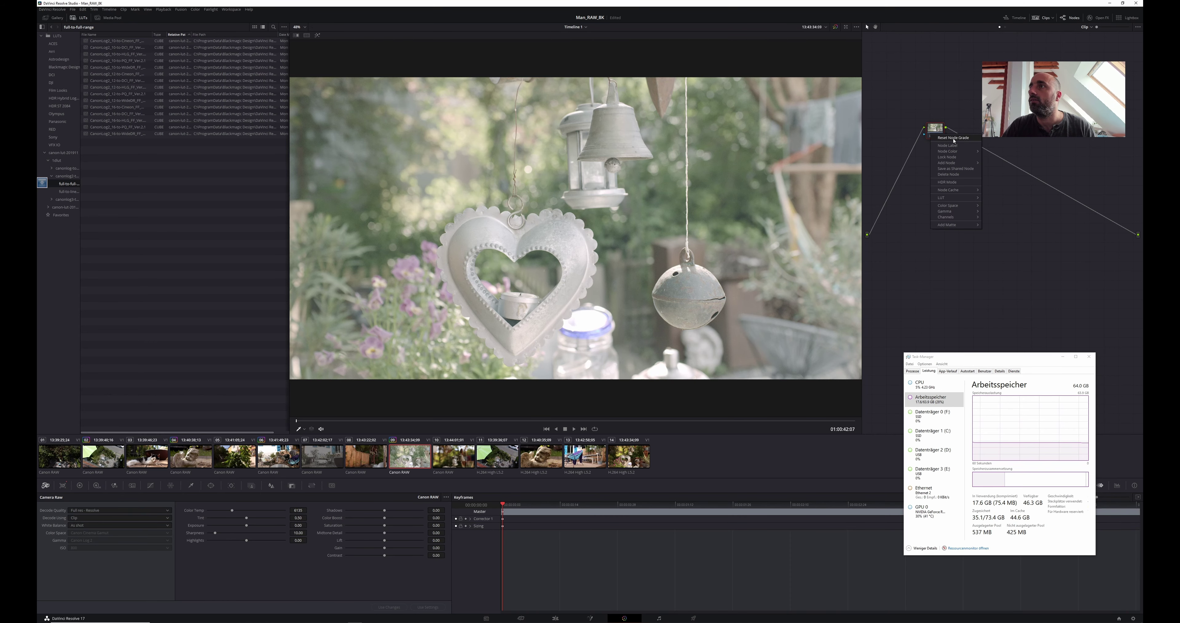
{"action": "left_click", "coordinate": [954, 139]}
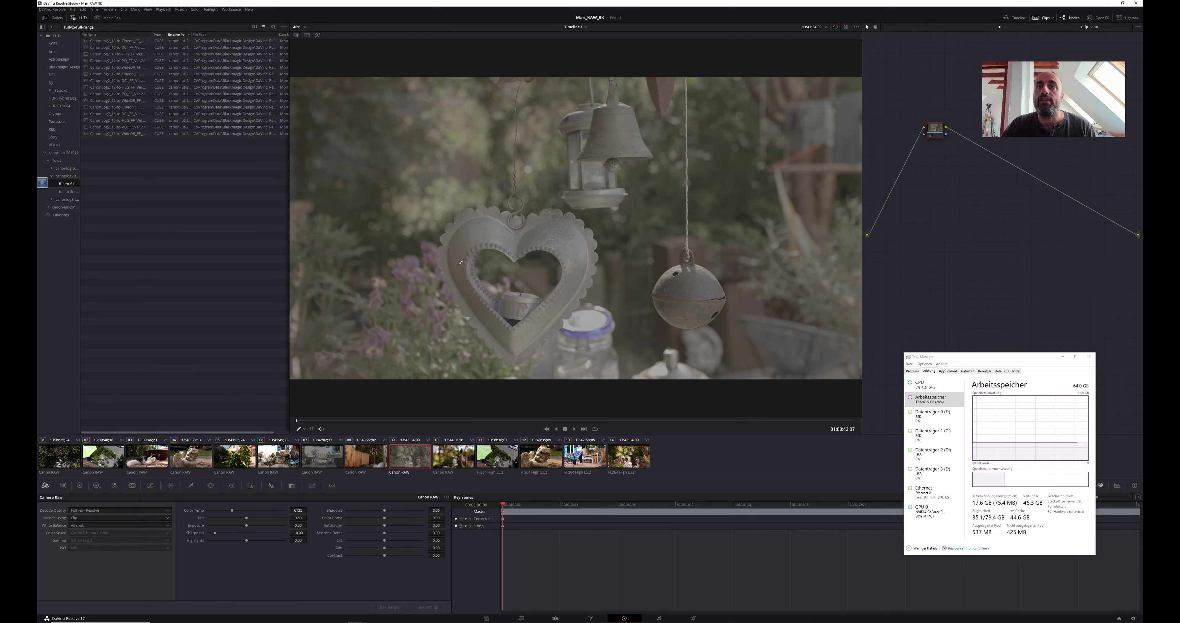
- Shot match the reset RAW heart clip to its MP4 proxy and switch between the two clips to compare them
{"action": "right_click", "coordinate": [634, 461]}
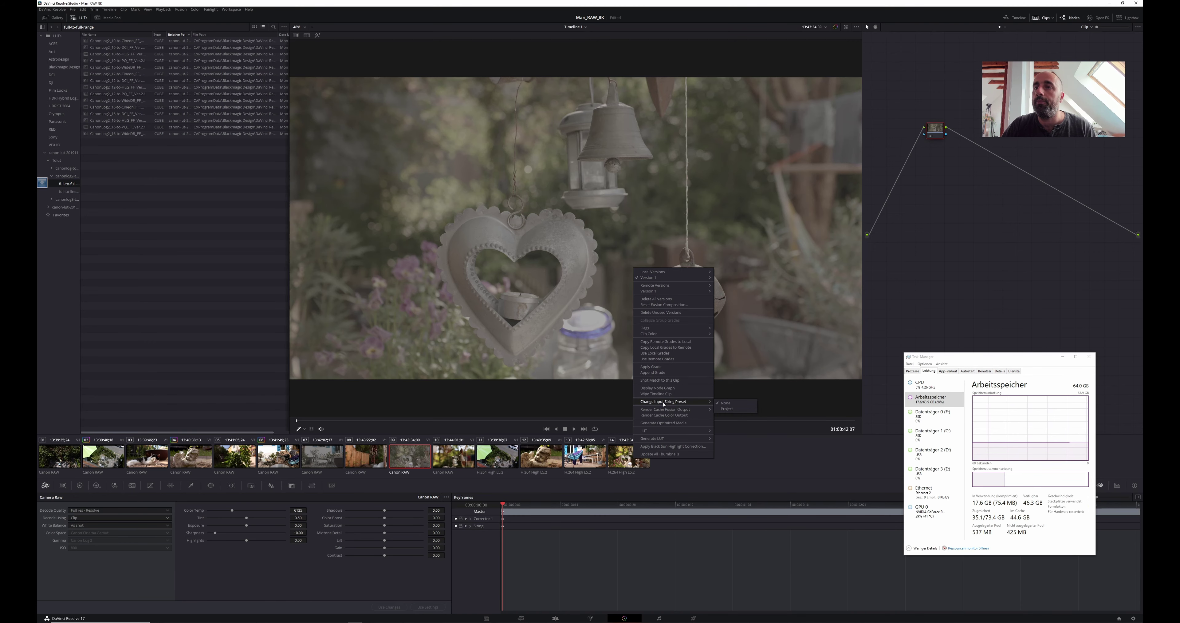
{"action": "left_click", "coordinate": [660, 381]}
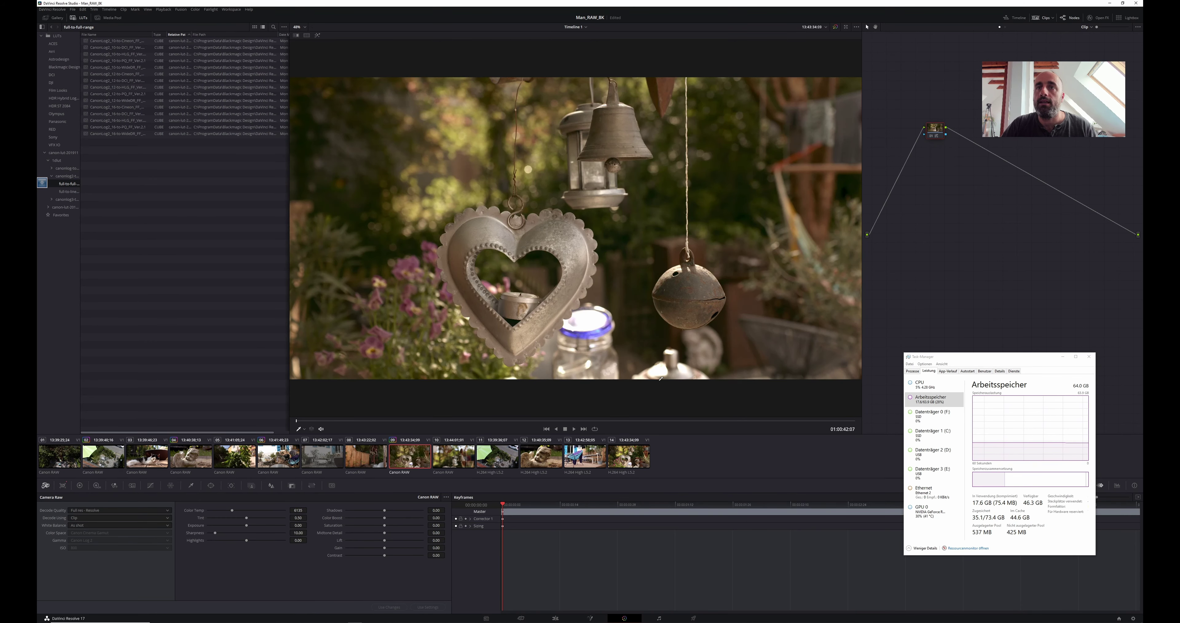
{"action": "left_click", "coordinate": [636, 455]}
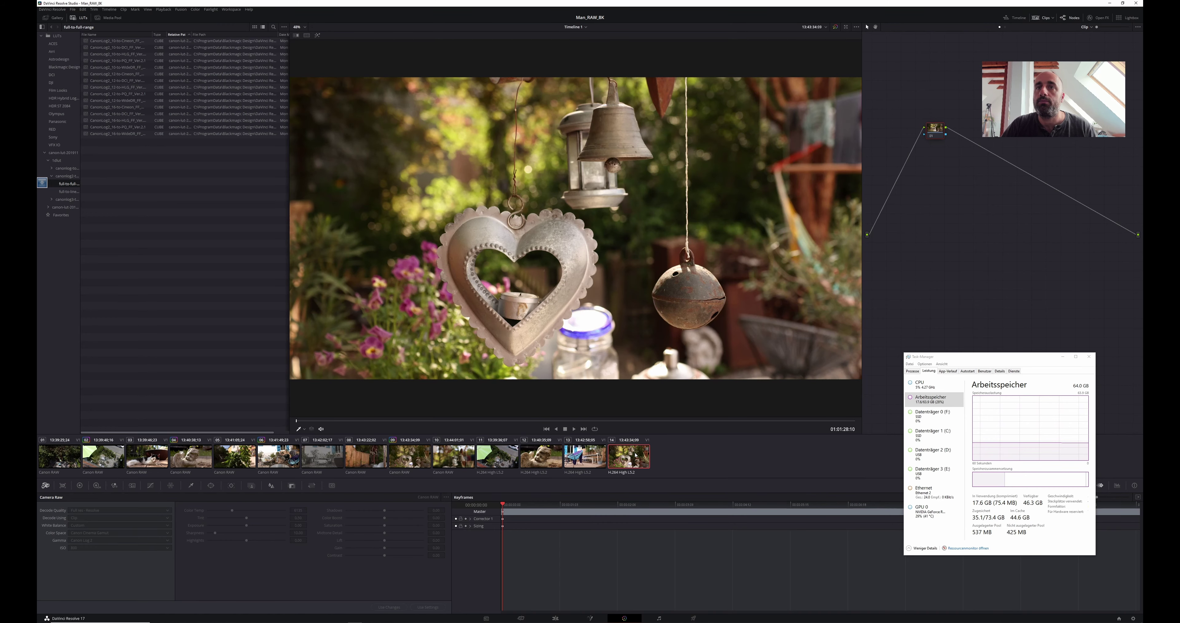
{"action": "left_click", "coordinate": [415, 463]}
{"action": "left_click", "coordinate": [633, 463]}
{"action": "left_click", "coordinate": [421, 454]}
{"action": "left_click", "coordinate": [637, 460]}
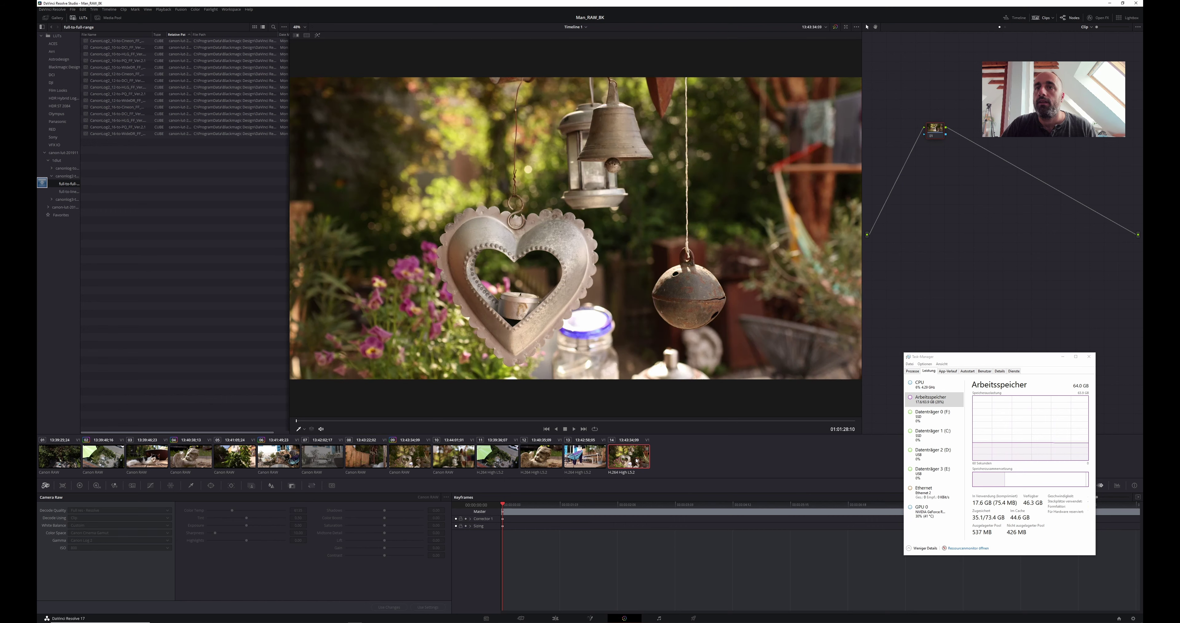
- Lower the highlights to -100 on the RAW heart clip in Camera Raw and on its proxy in the primaries, and compare both
{"action": "left_click", "coordinate": [405, 459]}
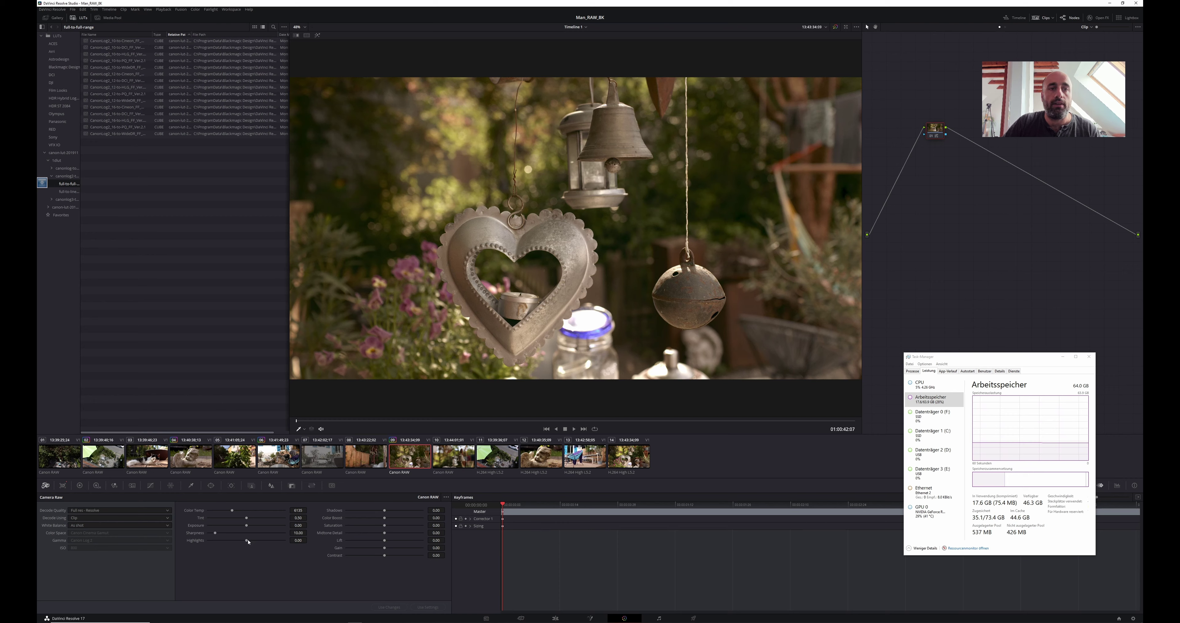
{"action": "left_click_drag", "start_coordinate": [230, 543], "coordinate": [204, 542]}
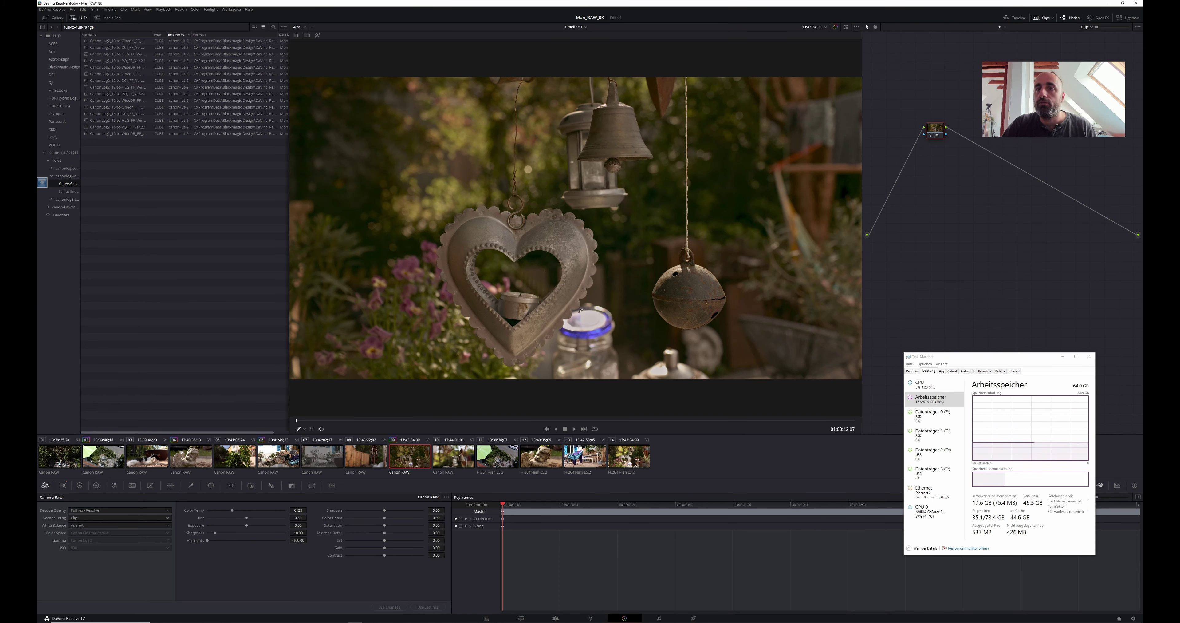
{"action": "left_click", "coordinate": [628, 457]}
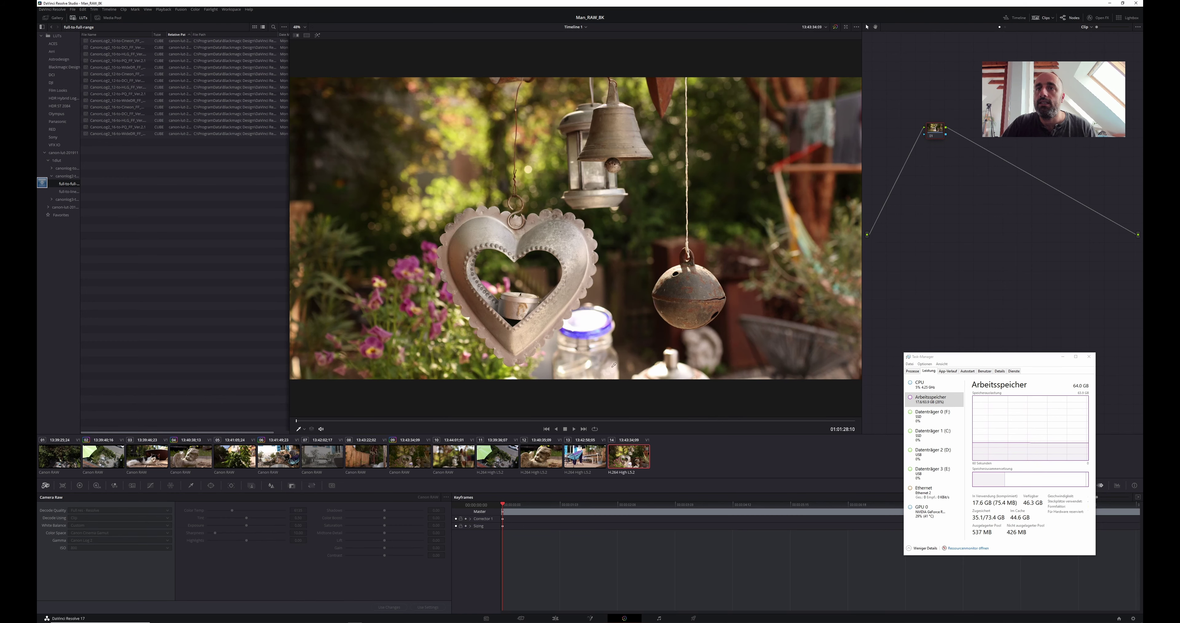
{"action": "left_click", "coordinate": [79, 486]}
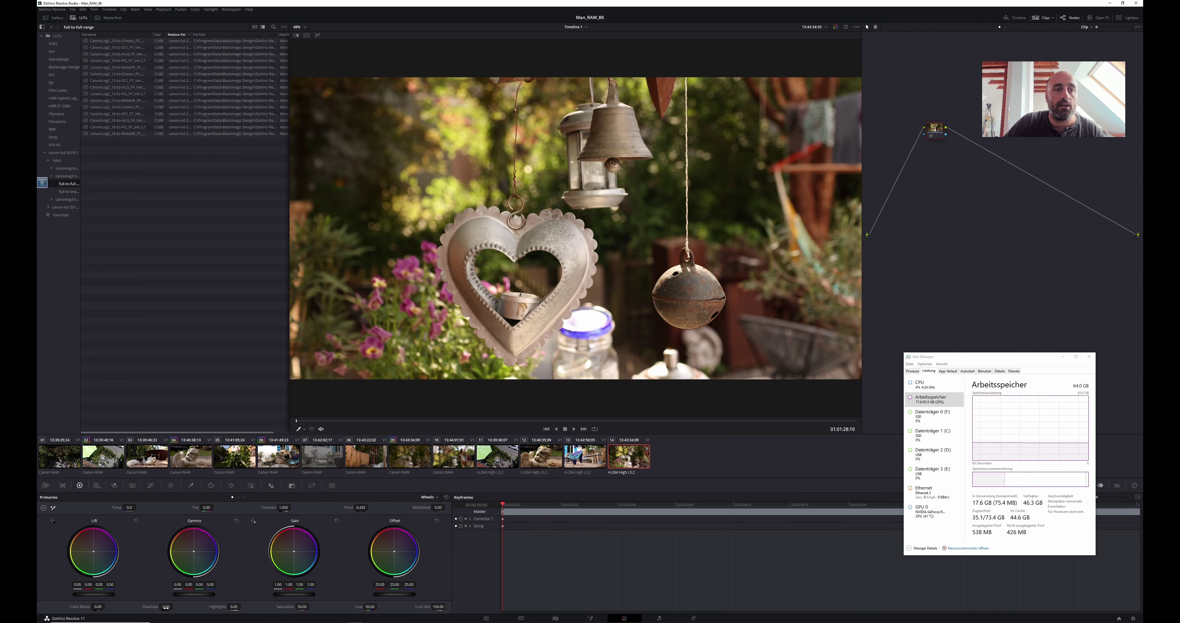
{"action": "left_click_drag", "start_coordinate": [234, 607], "coordinate": [241, 607]}
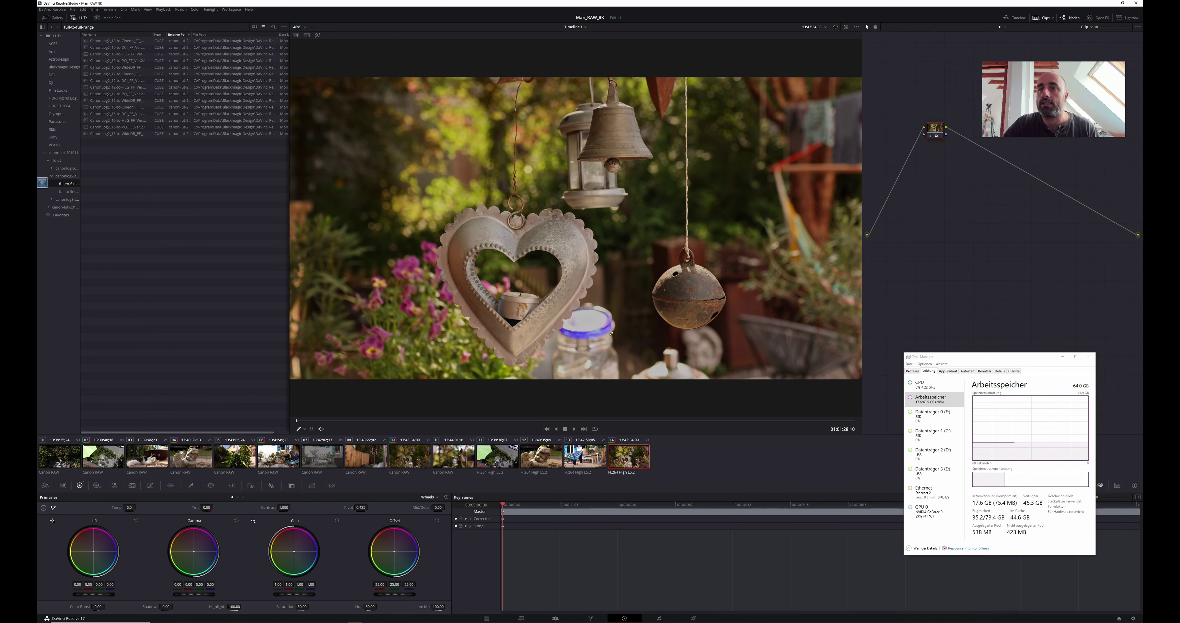
{"action": "left_click", "coordinate": [417, 457]}
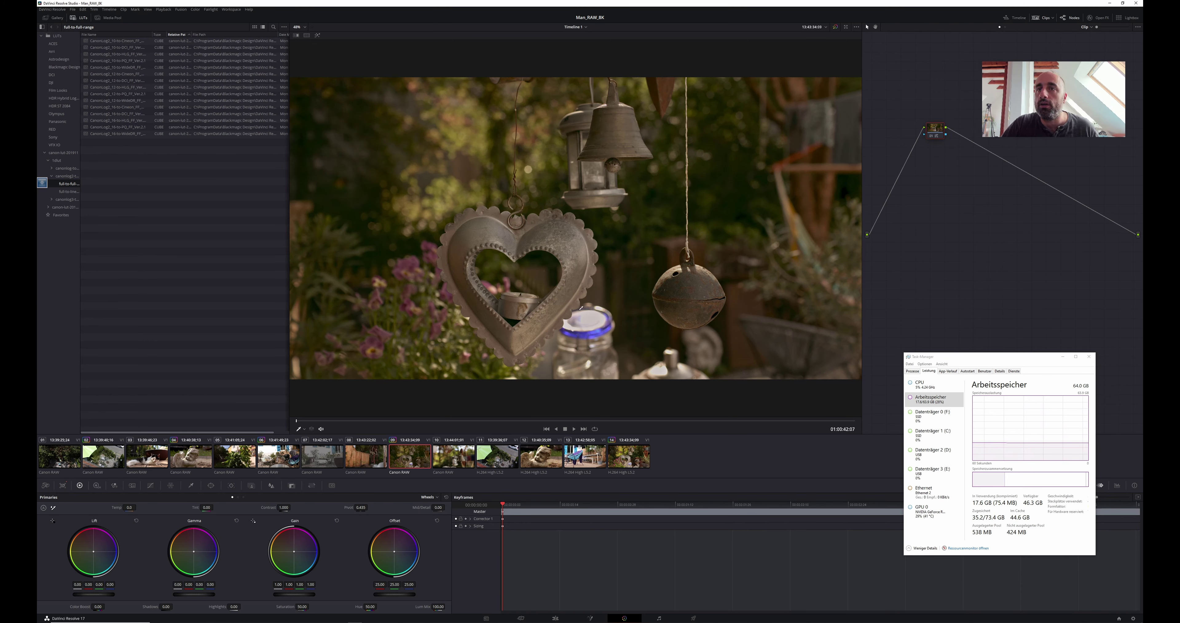
{"action": "left_click", "coordinate": [637, 456]}
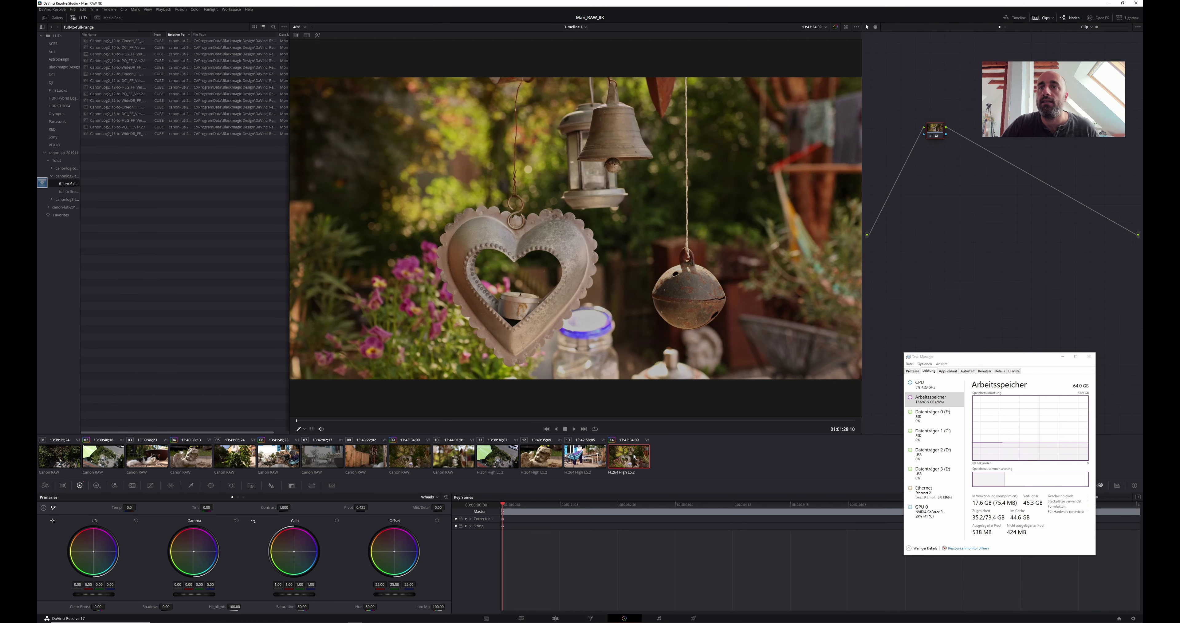
{"action": "left_click", "coordinate": [406, 456]}
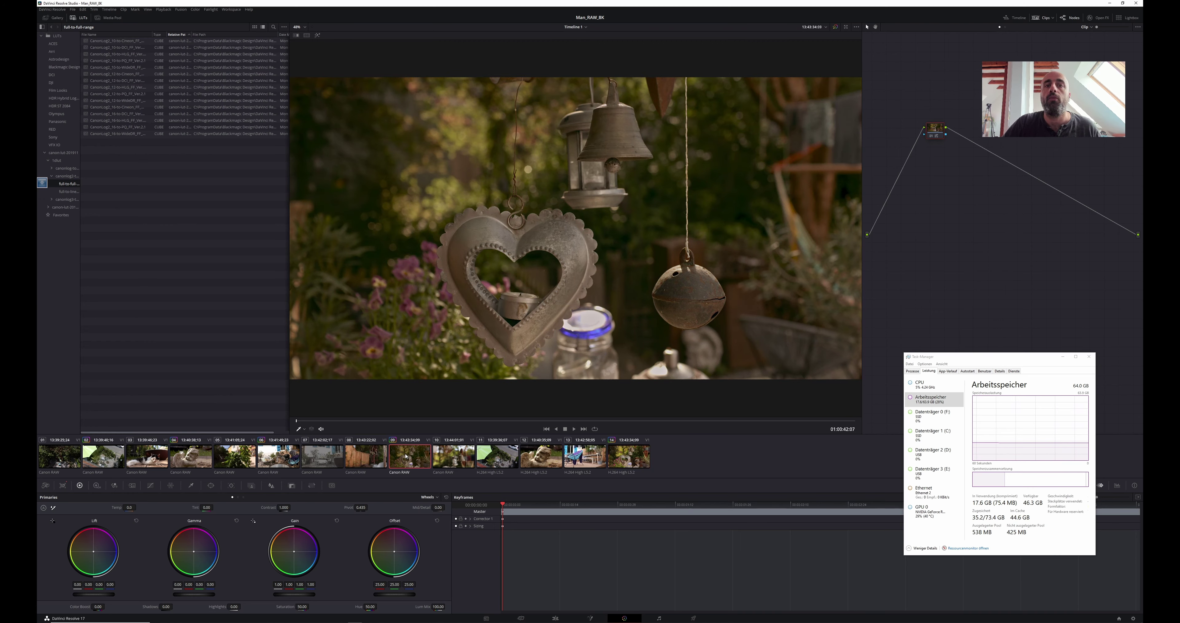
{"action": "left_click", "coordinate": [632, 456]}
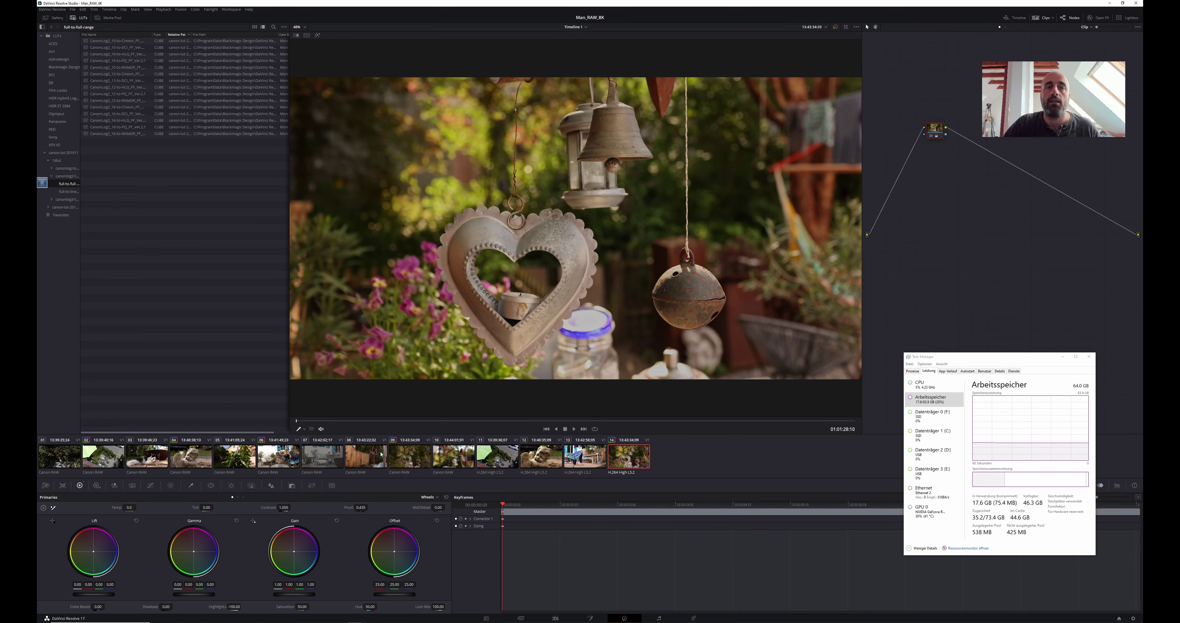
- In the RAW heart clip's Camera Raw settings, raise the highlights partway back up and increase the contrast to about 48
{"action": "left_click", "coordinate": [407, 456]}
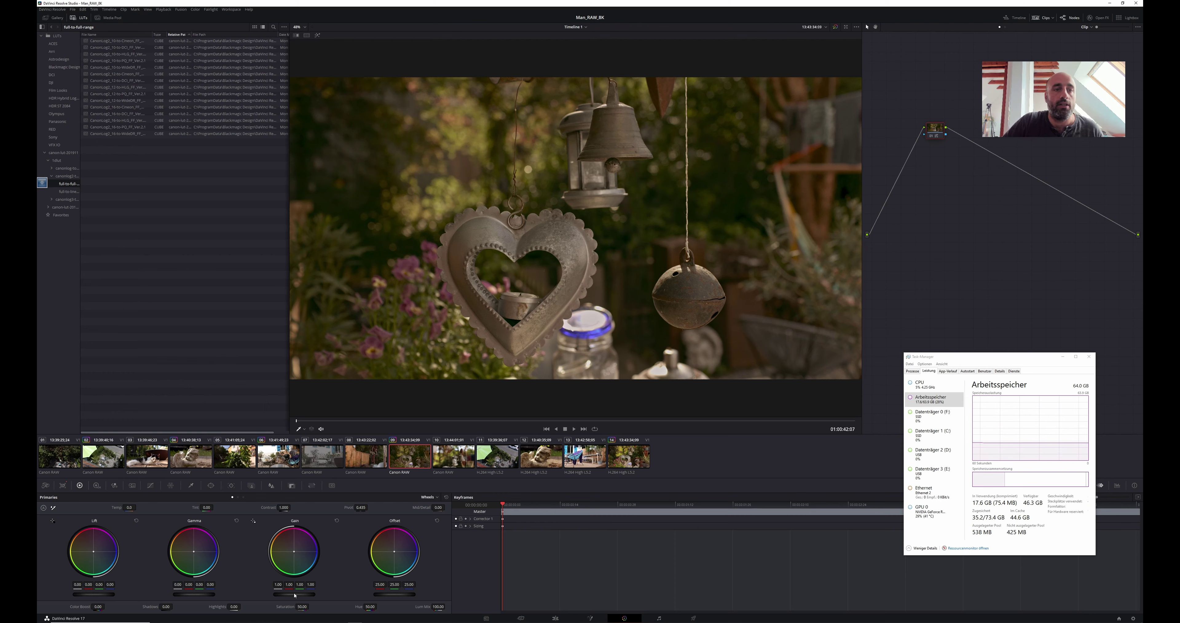
{"action": "left_click", "coordinate": [46, 485]}
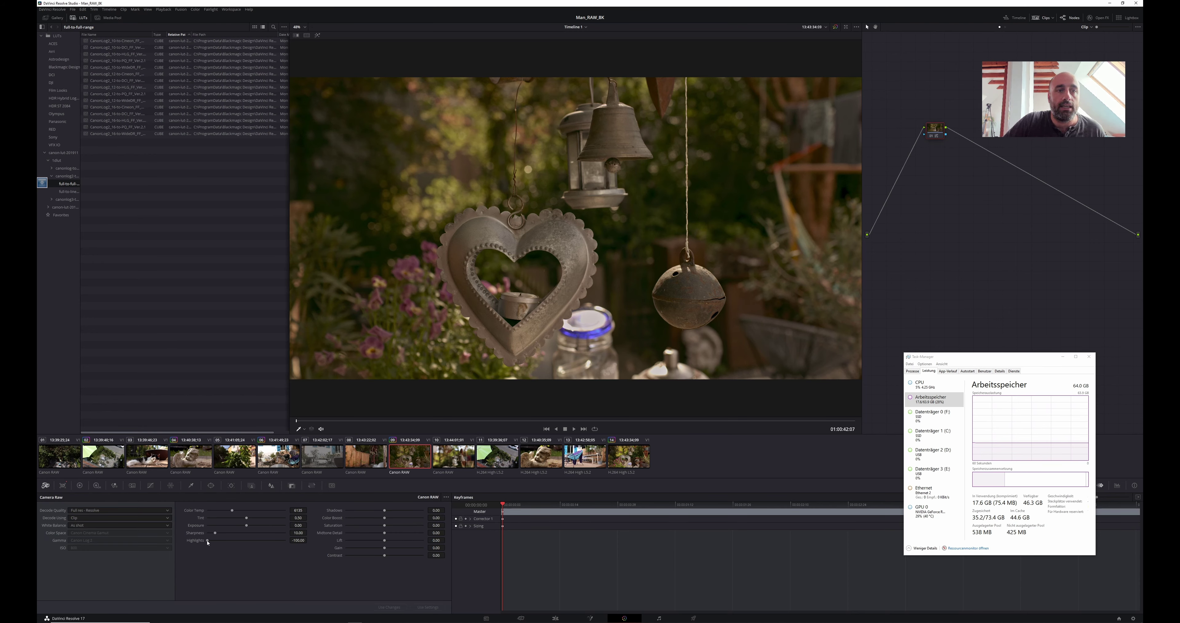
{"action": "left_click_drag", "start_coordinate": [220, 540], "coordinate": [228, 540]}
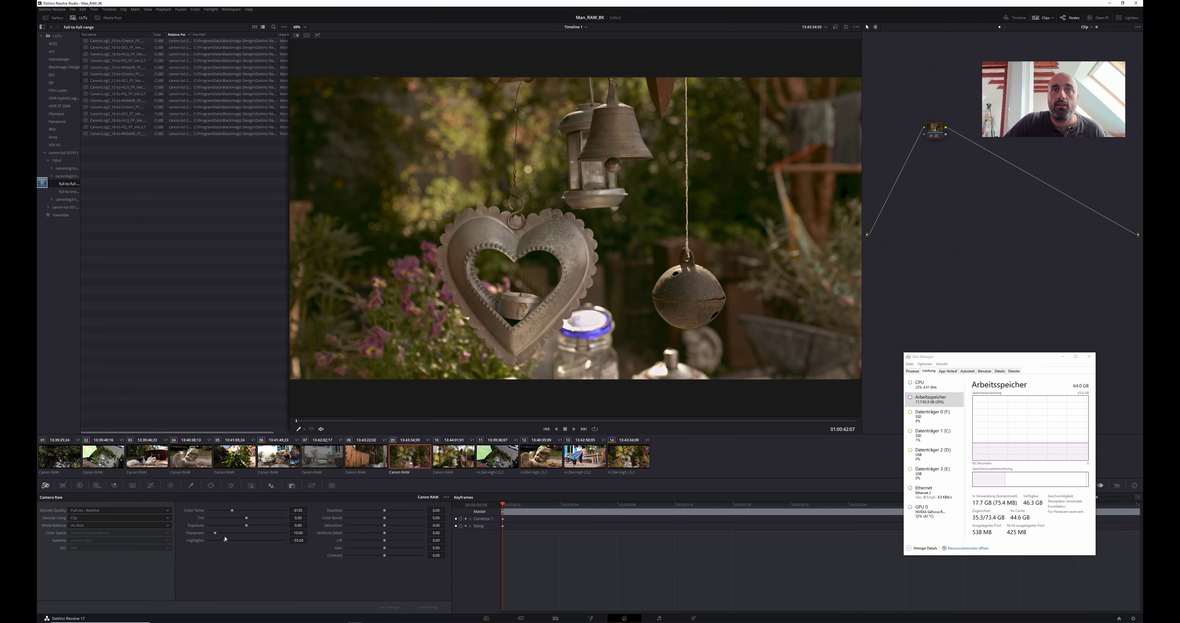
{"action": "left_click_drag", "start_coordinate": [384, 556], "coordinate": [389, 556]}
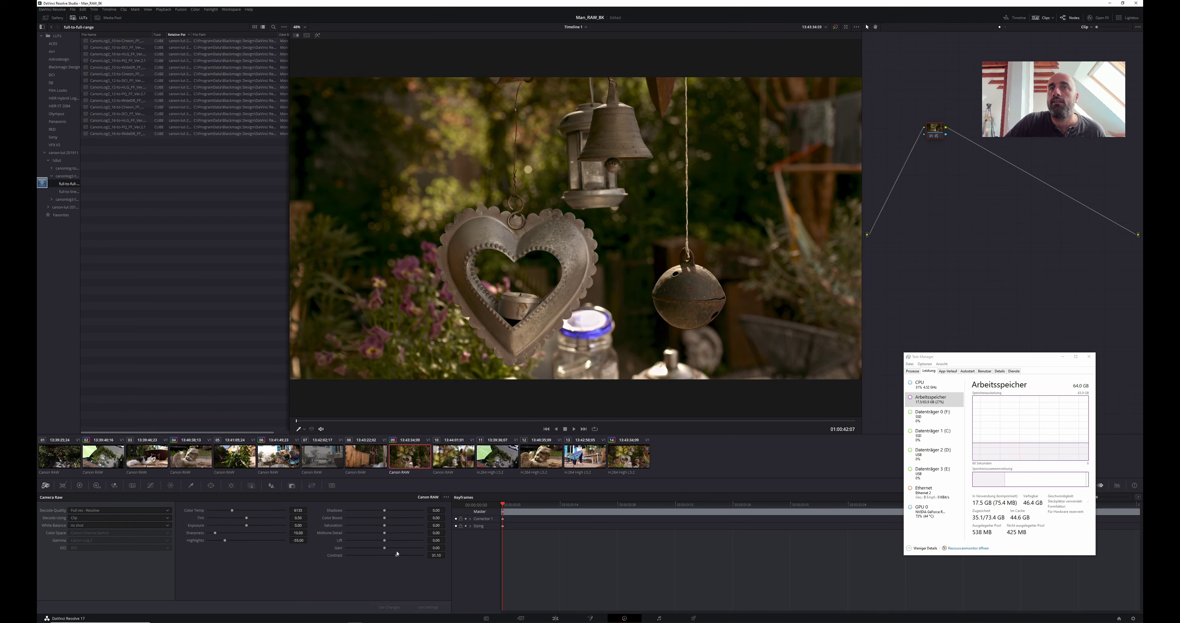
{"action": "left_click_drag", "start_coordinate": [403, 553], "coordinate": [406, 553]}
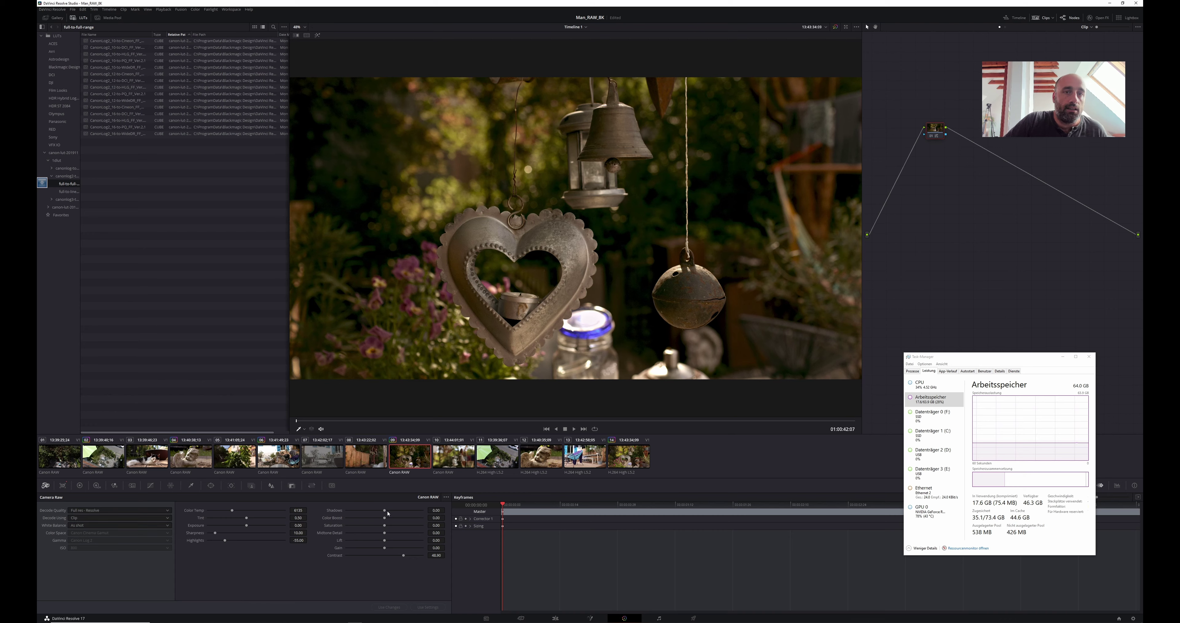
- Raise the shadows on the RAW heart clip to about 26 in Camera Raw and switch repeatedly between it and its MP4 proxy to compare
{"action": "left_click_drag", "start_coordinate": [375, 513], "coordinate": [395, 509]}
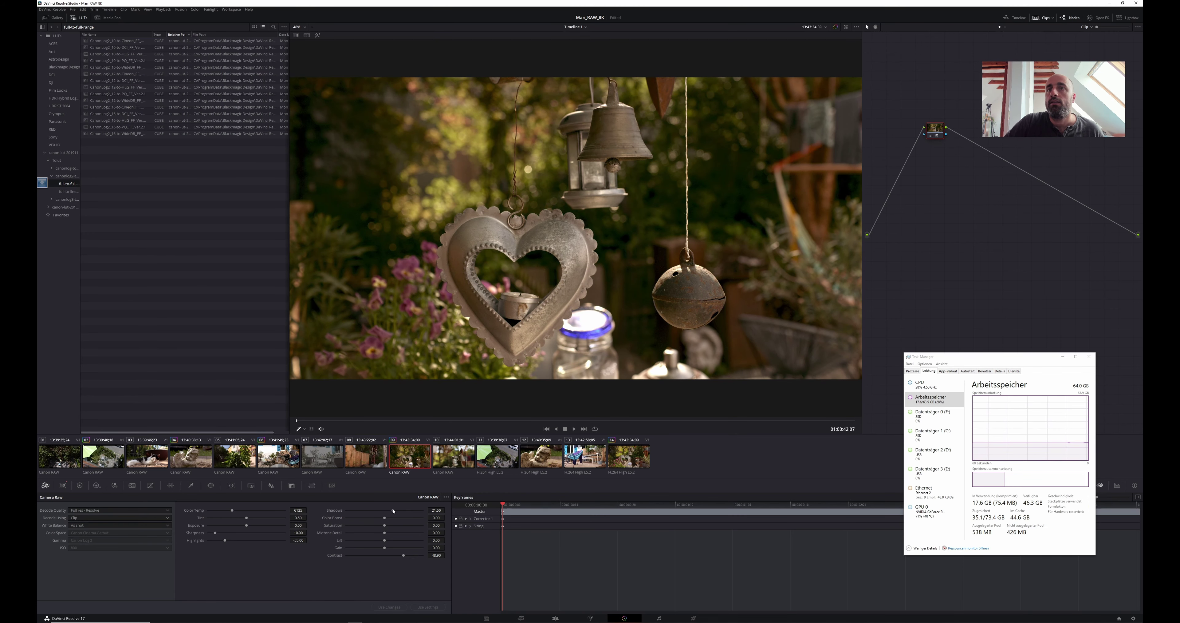
{"action": "left_click", "coordinate": [635, 461]}
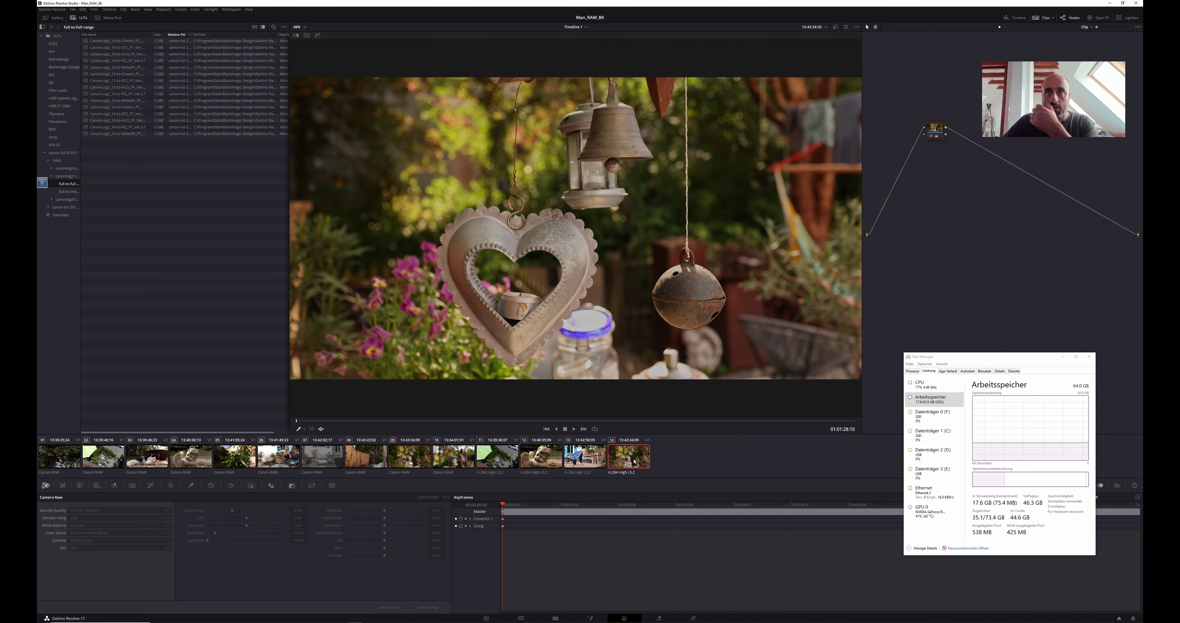
{"action": "left_click", "coordinate": [418, 454]}
{"action": "left_click", "coordinate": [630, 456]}
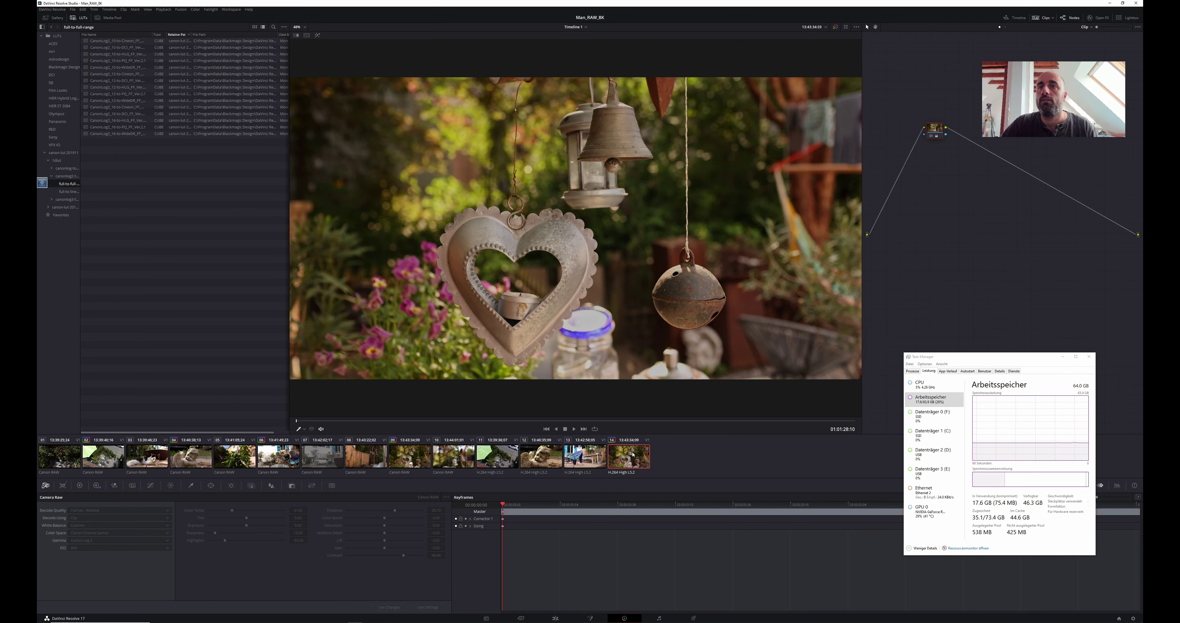
{"action": "left_click", "coordinate": [420, 456]}
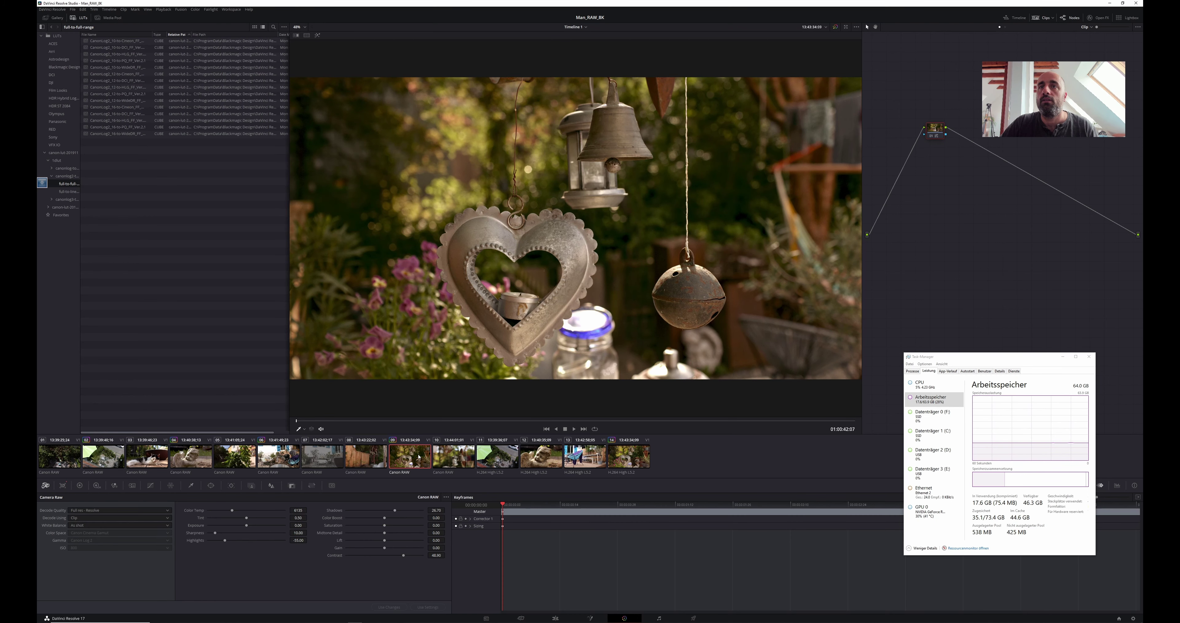
{"action": "left_click", "coordinate": [635, 459]}
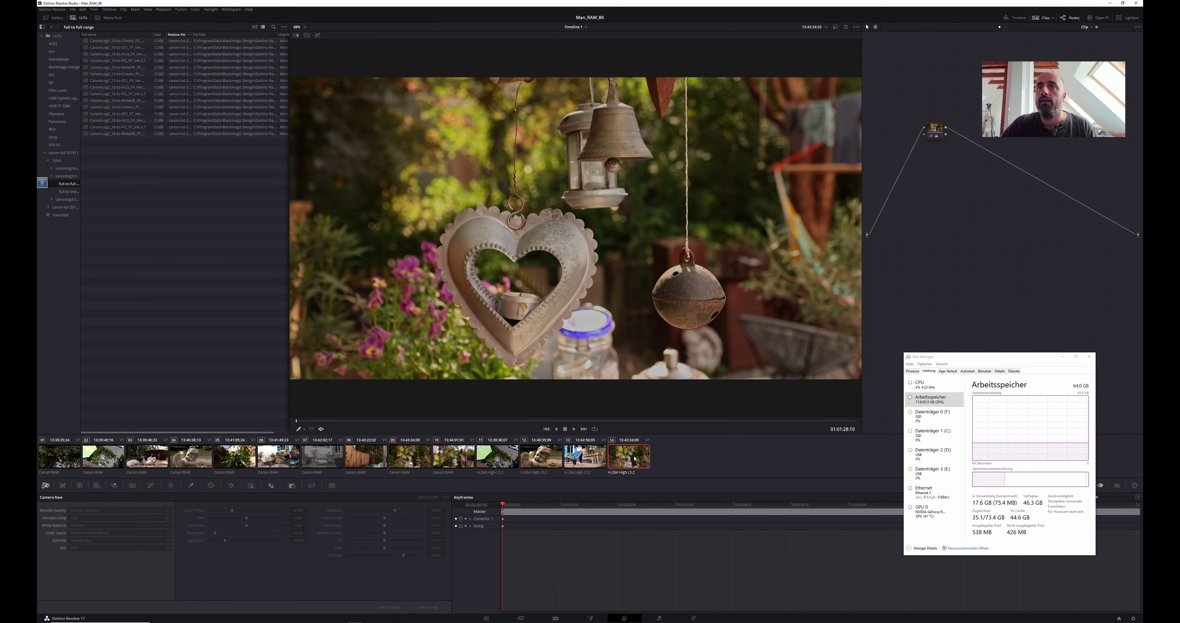
{"action": "left_click", "coordinate": [410, 456]}
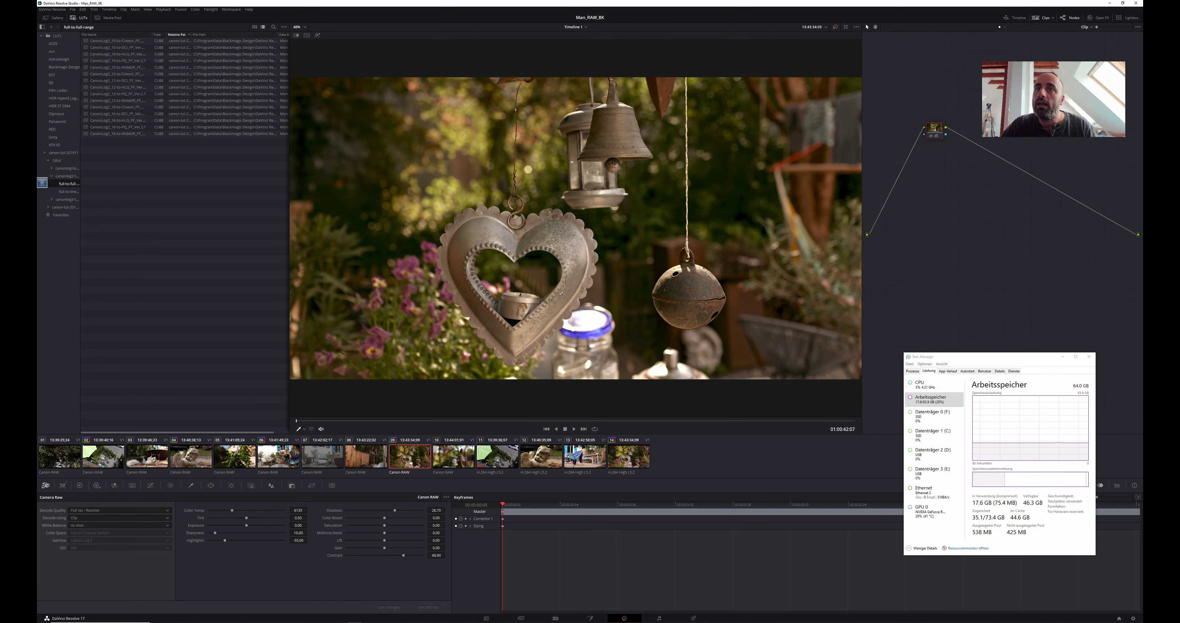
{"action": "left_click", "coordinate": [639, 452]}
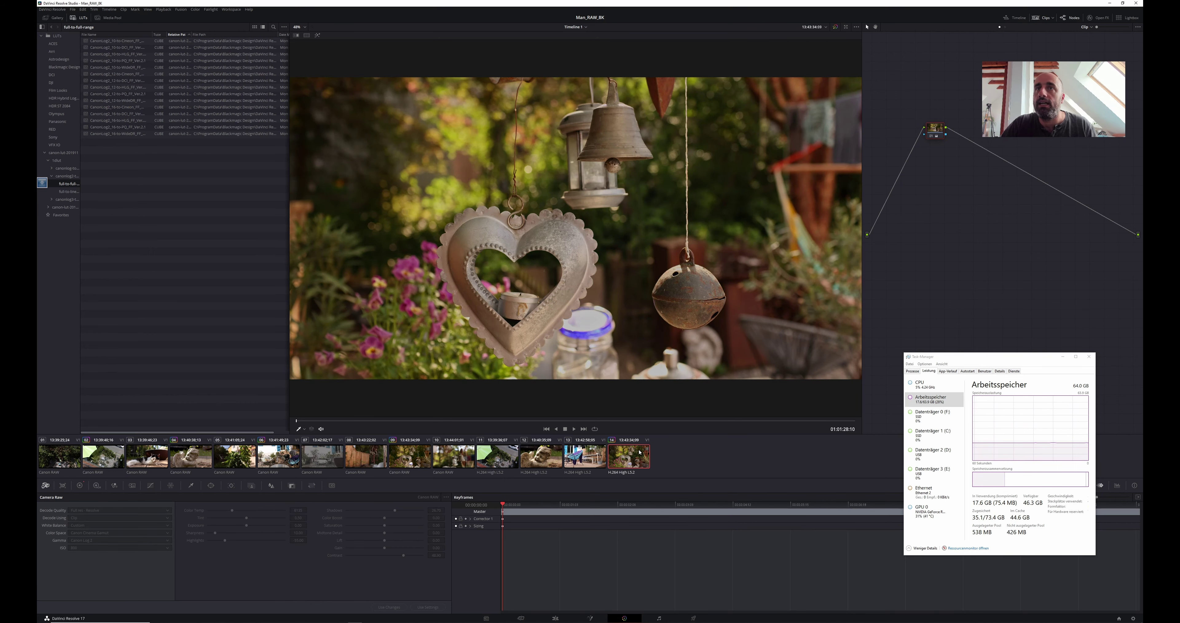
{"action": "left_click", "coordinate": [413, 459]}
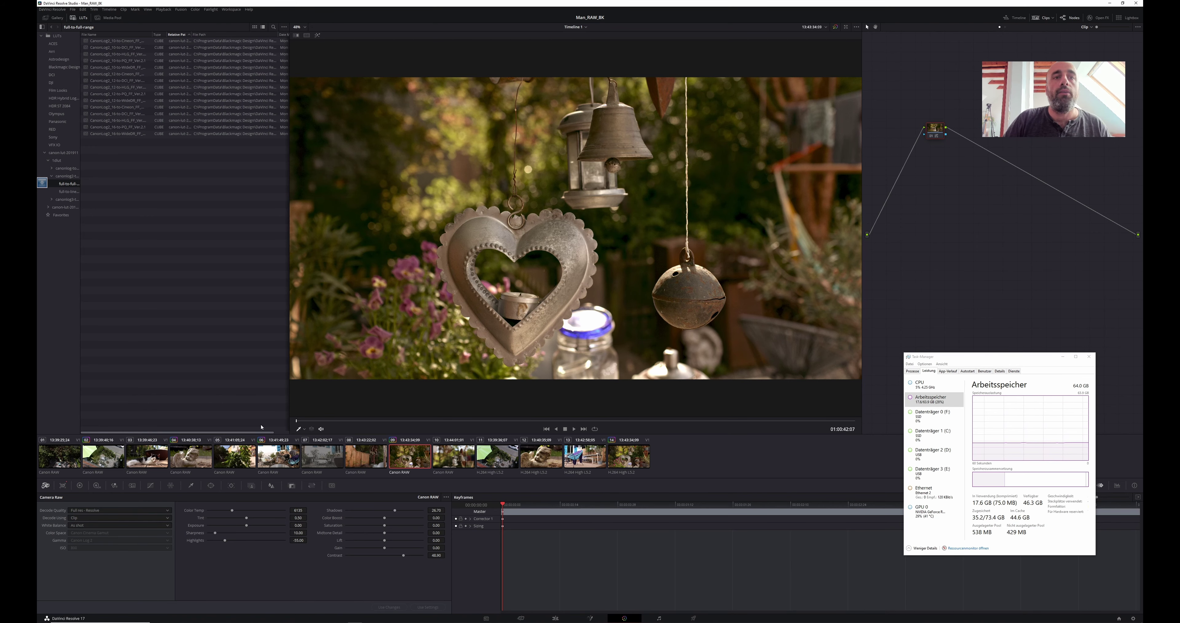
- Delete all the MP4 proxy clips at the end of the timeline, keeping only the RAW clips
{"action": "left_click", "coordinate": [520, 618]}
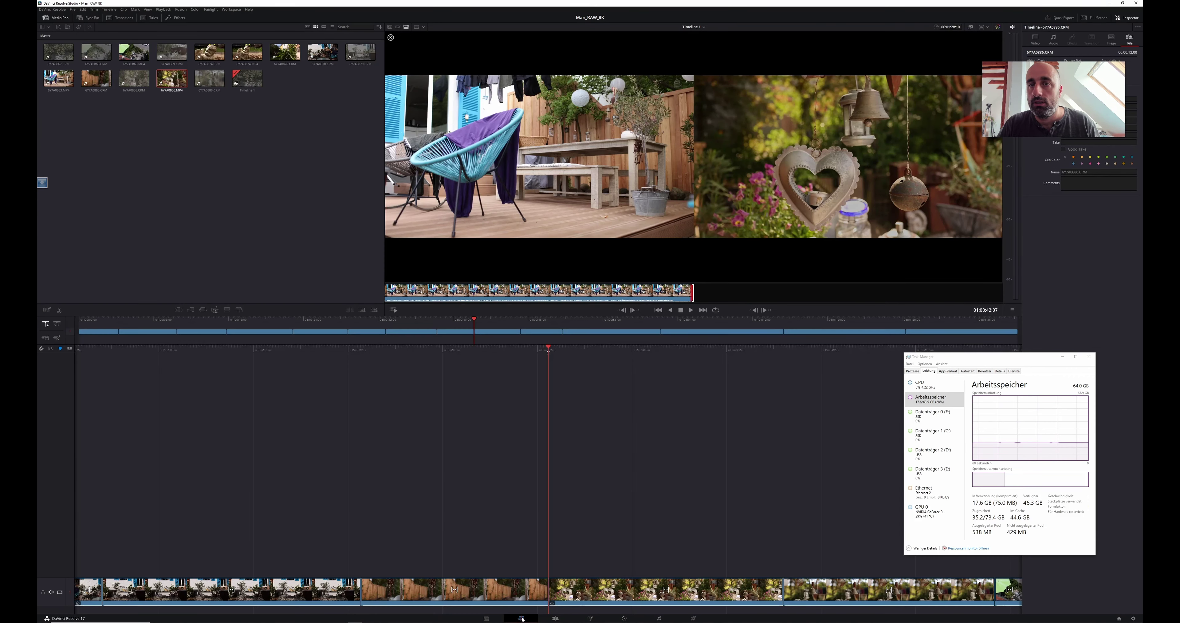
{"action": "left_click", "coordinate": [944, 331]}
{"action": "left_click", "coordinate": [607, 335], "text": "shift"}
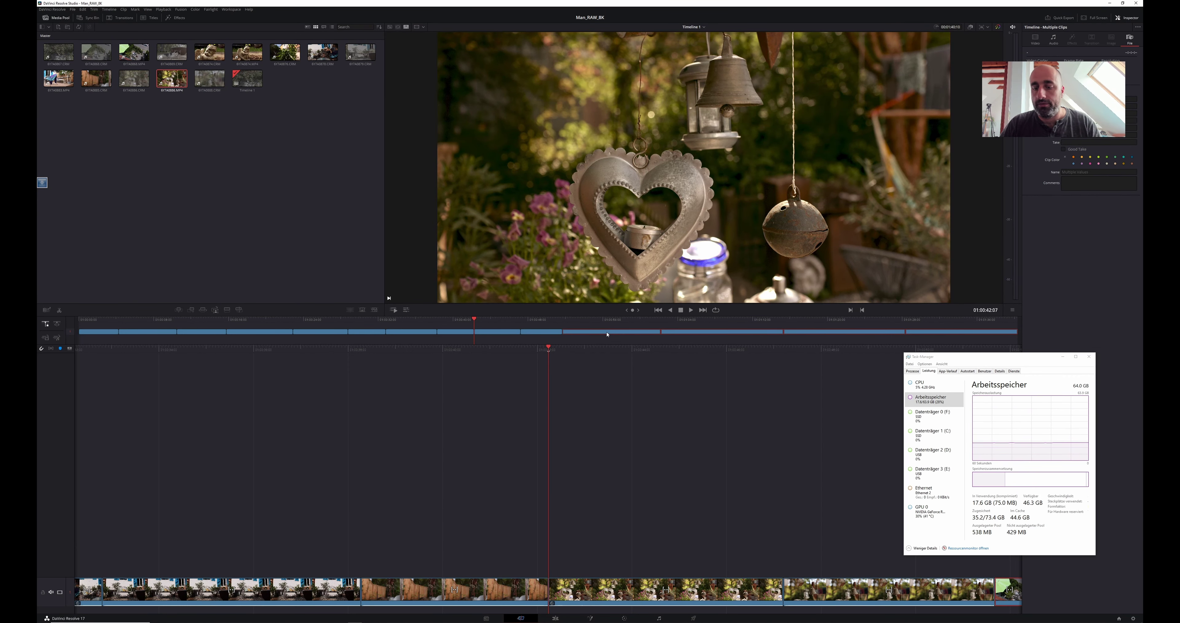
{"action": "key", "text": "Delete"}
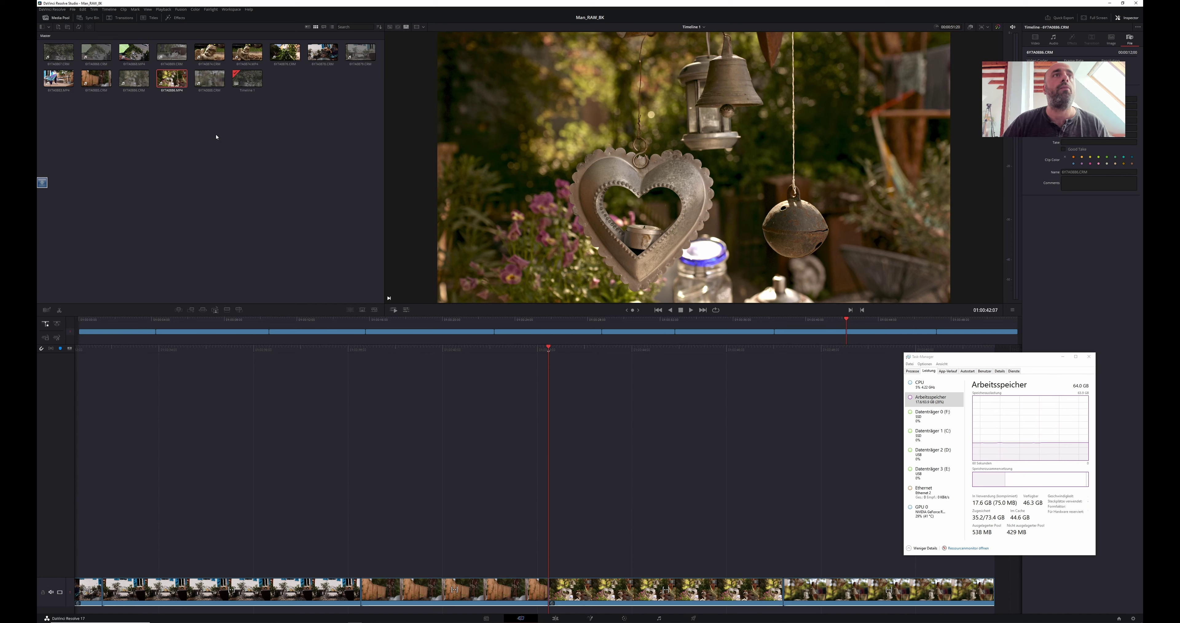
- Remove the MP4 proxies of the heart, chair and green plant shots from the media pool
{"action": "left_click", "coordinate": [173, 82]}
{"action": "left_click", "coordinate": [59, 81], "text": "ctrl"}
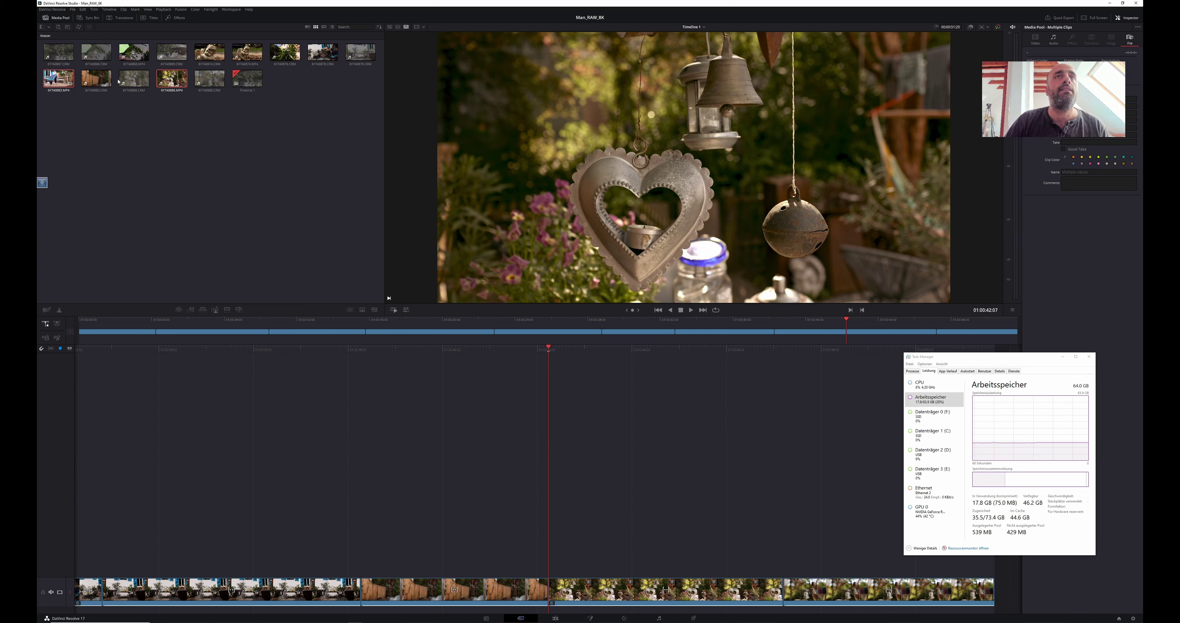
{"action": "left_click", "coordinate": [136, 53], "text": "ctrl"}
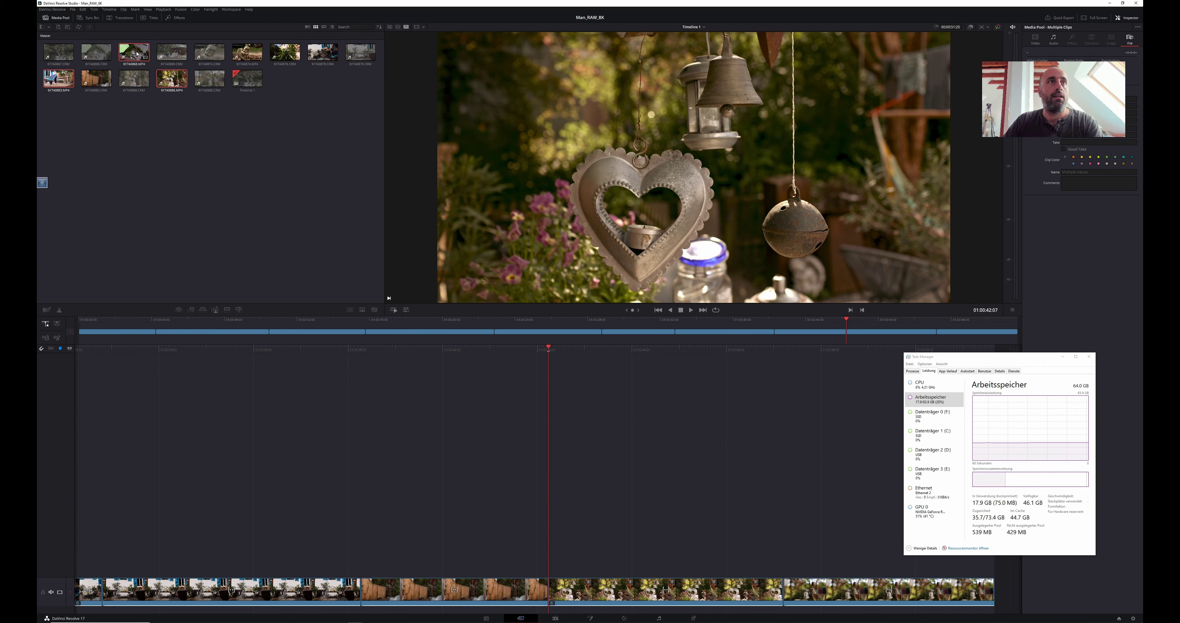
{"action": "key", "text": "Delete"}
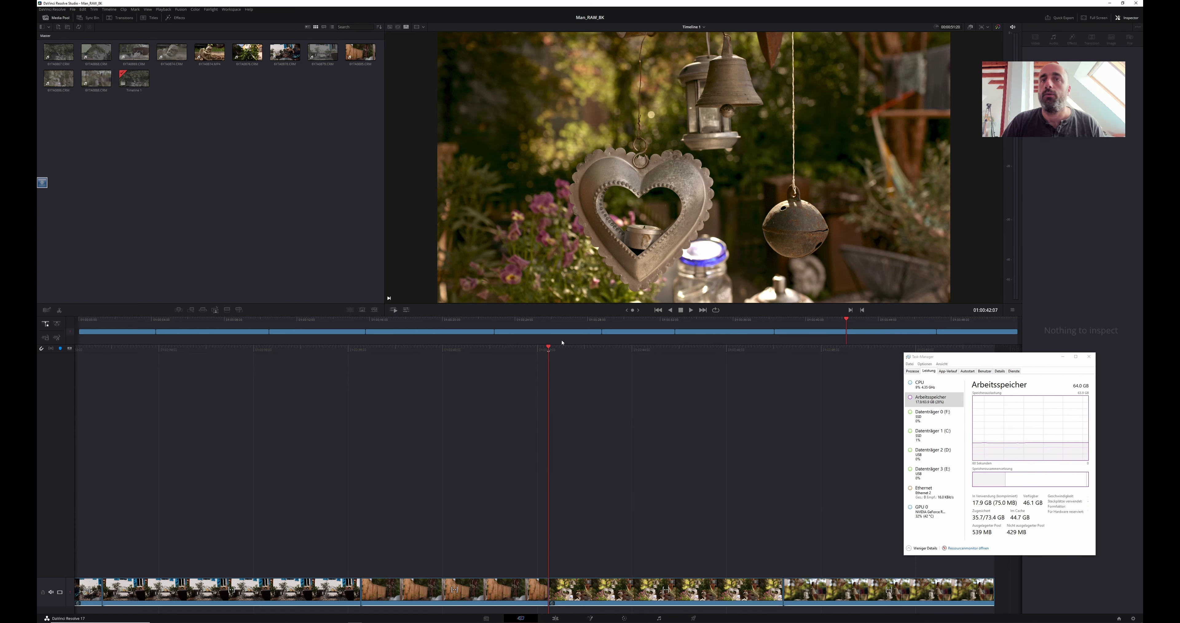
- Go to the ungraded garden bench clip and apply the grade of the preceding clip to it on the Color page
{"action": "left_click_drag", "start_coordinate": [848, 321], "coordinate": [728, 325]}
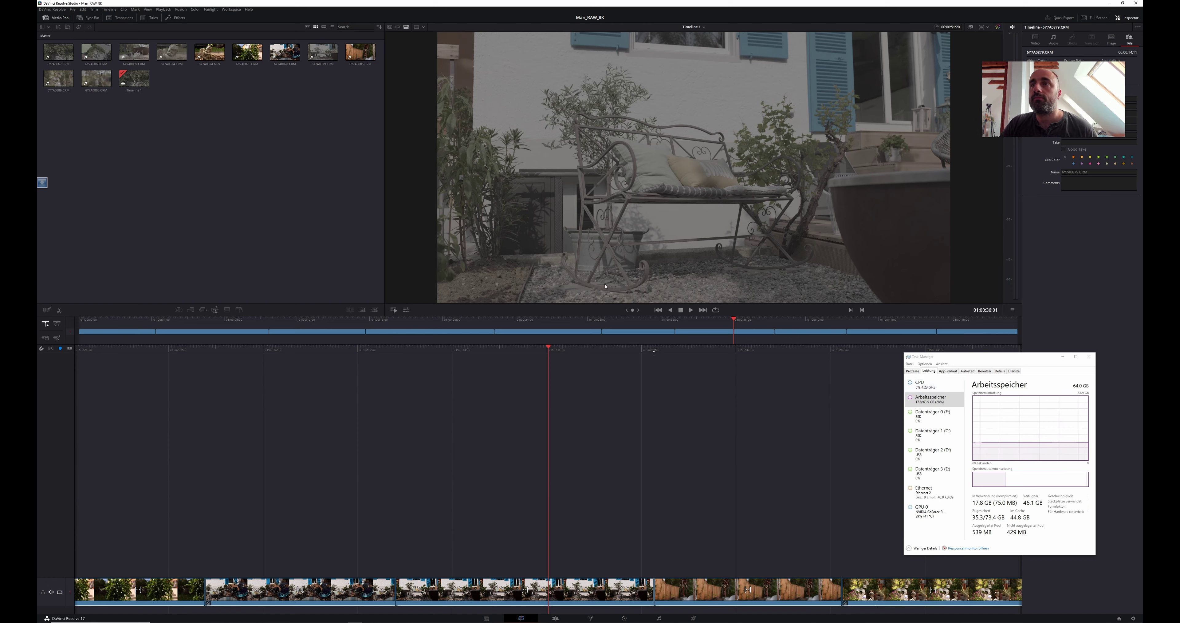
{"action": "left_click", "coordinate": [625, 618]}
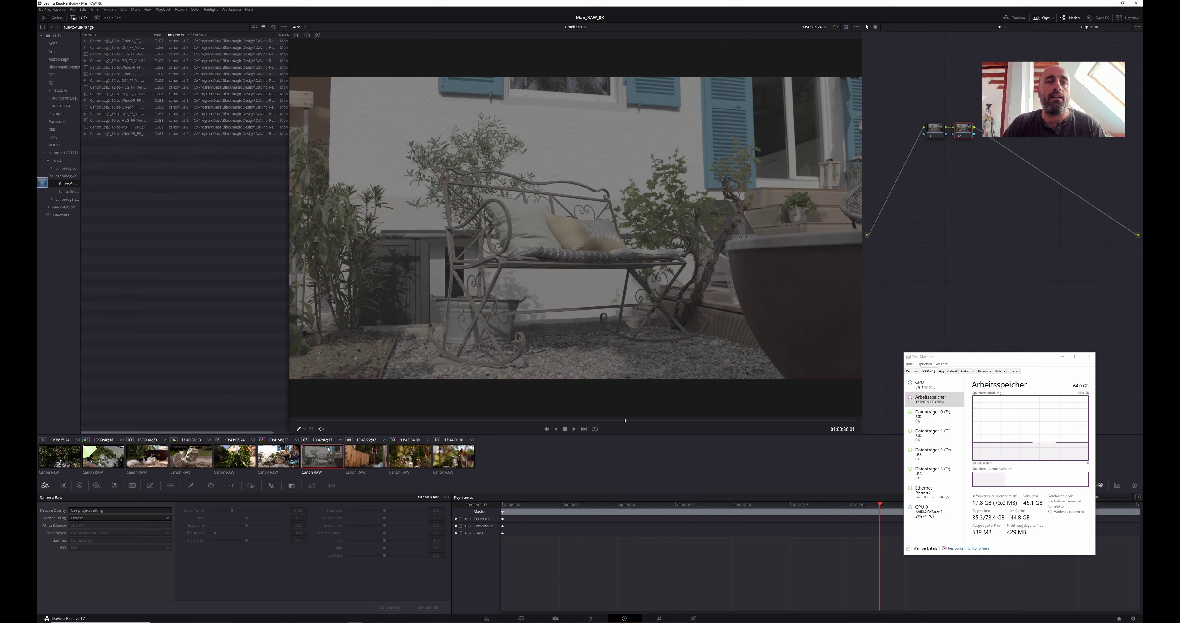
{"action": "right_click", "coordinate": [287, 464]}
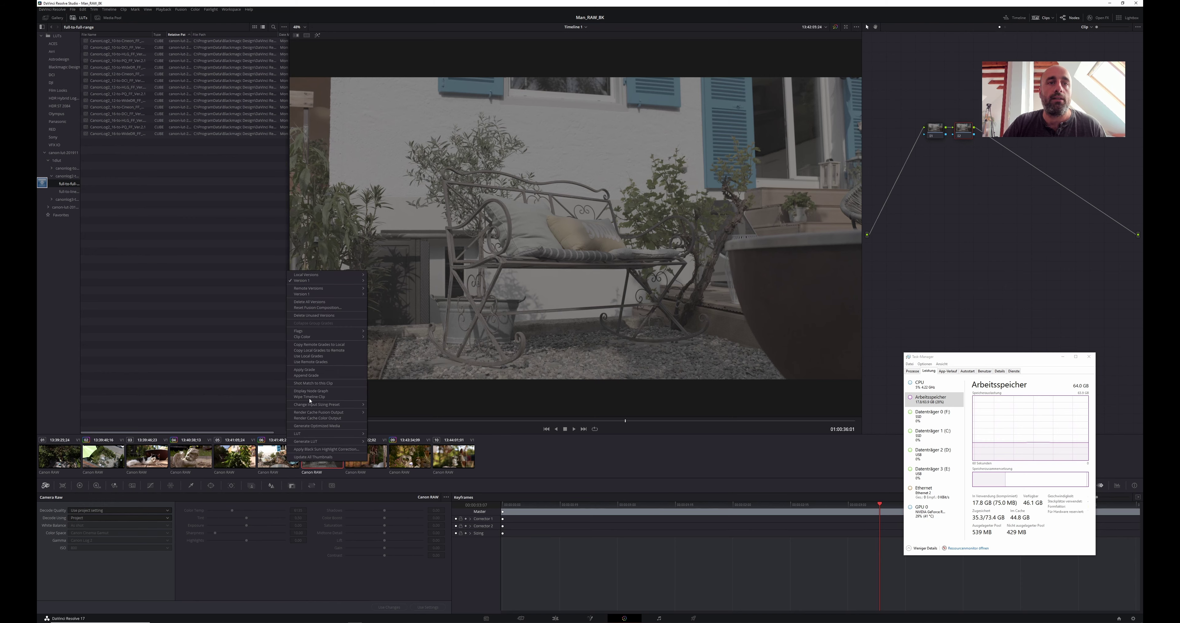
{"action": "left_click", "coordinate": [314, 371]}
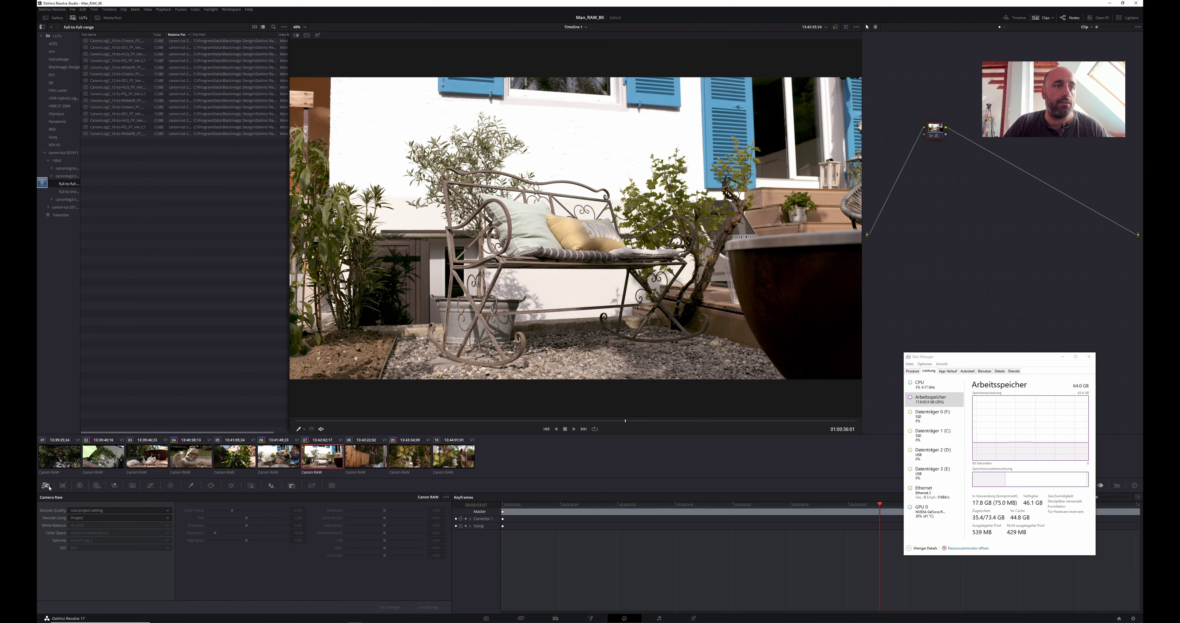
- Set the bench clip's RAW decode quality to Full res - Canon and decode it using Clip settings
{"action": "left_click", "coordinate": [91, 511]}
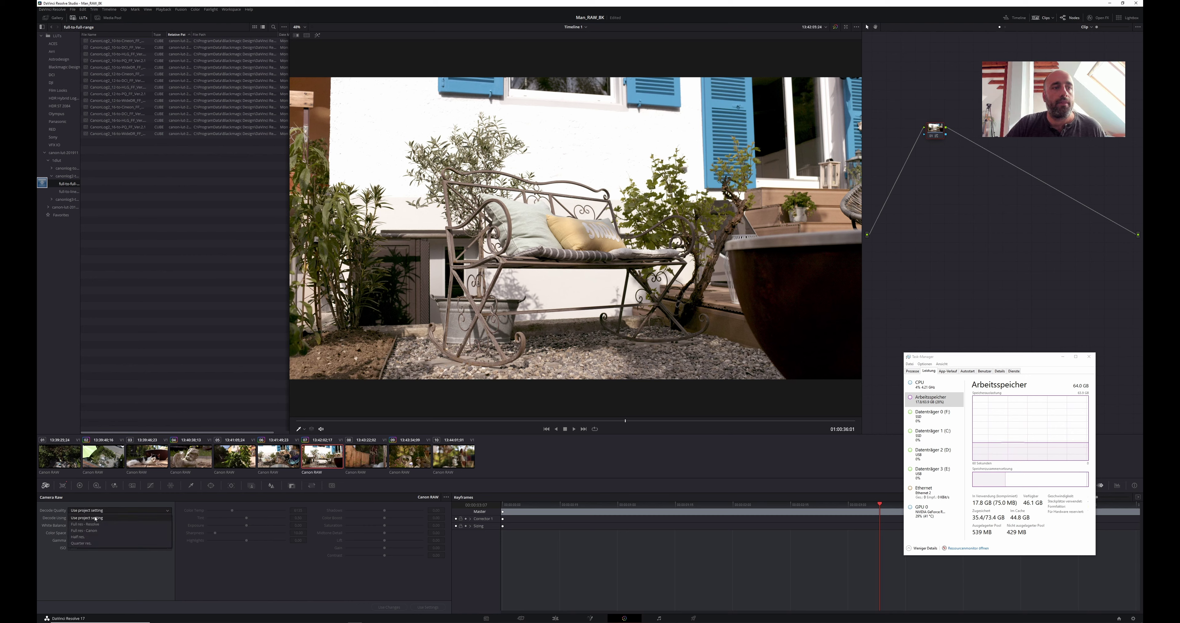
{"action": "left_click", "coordinate": [96, 530]}
{"action": "left_click", "coordinate": [101, 518]}
{"action": "left_click", "coordinate": [93, 548]}
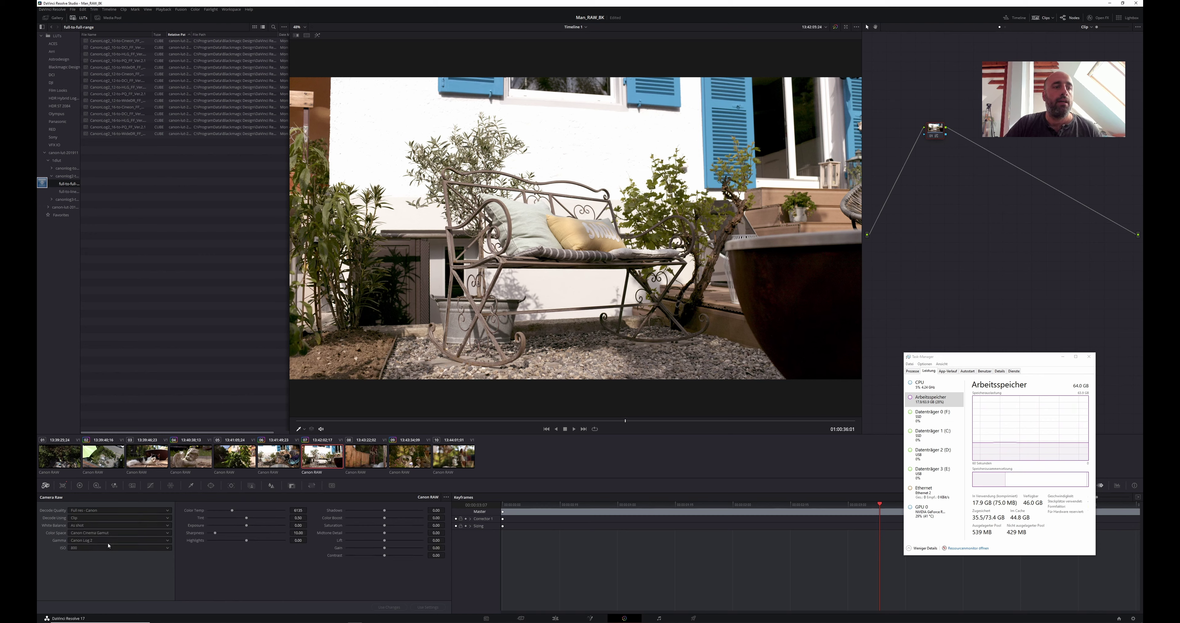
- Lower the bench clip's highlights to about -50, raise midtone detail to about 14, and slightly adjust contrast, shadows and exposure in Camera Raw
{"action": "left_click_drag", "start_coordinate": [236, 543], "coordinate": [225, 544]}
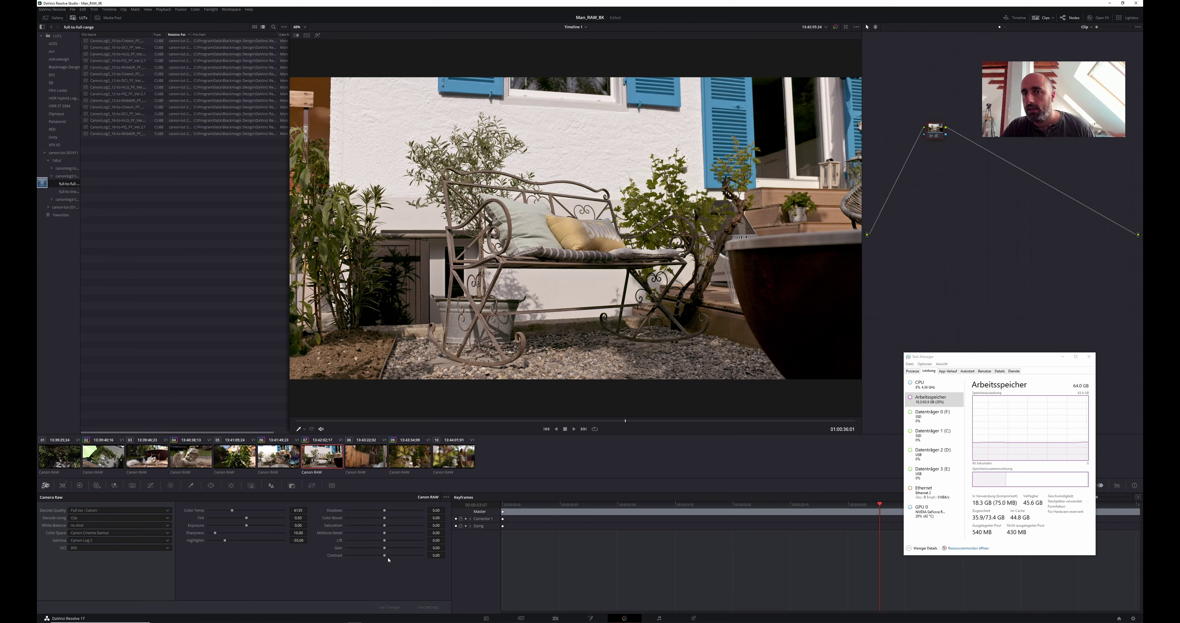
{"action": "left_click_drag", "start_coordinate": [384, 555], "coordinate": [388, 559]}
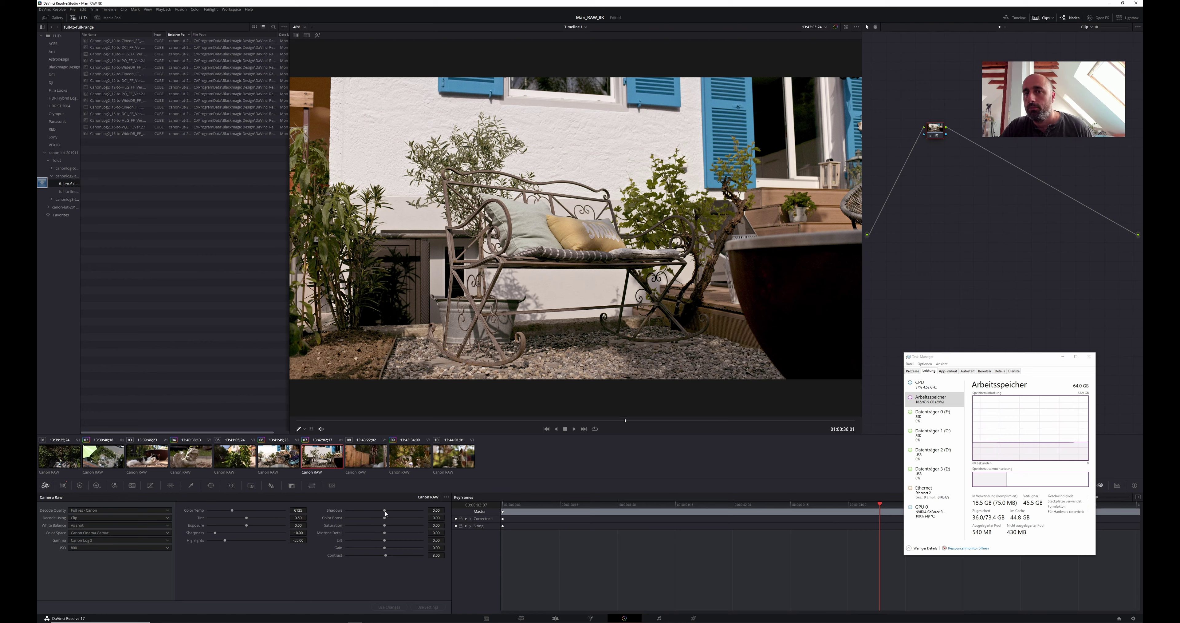
{"action": "left_click_drag", "start_coordinate": [385, 513], "coordinate": [384, 514]}
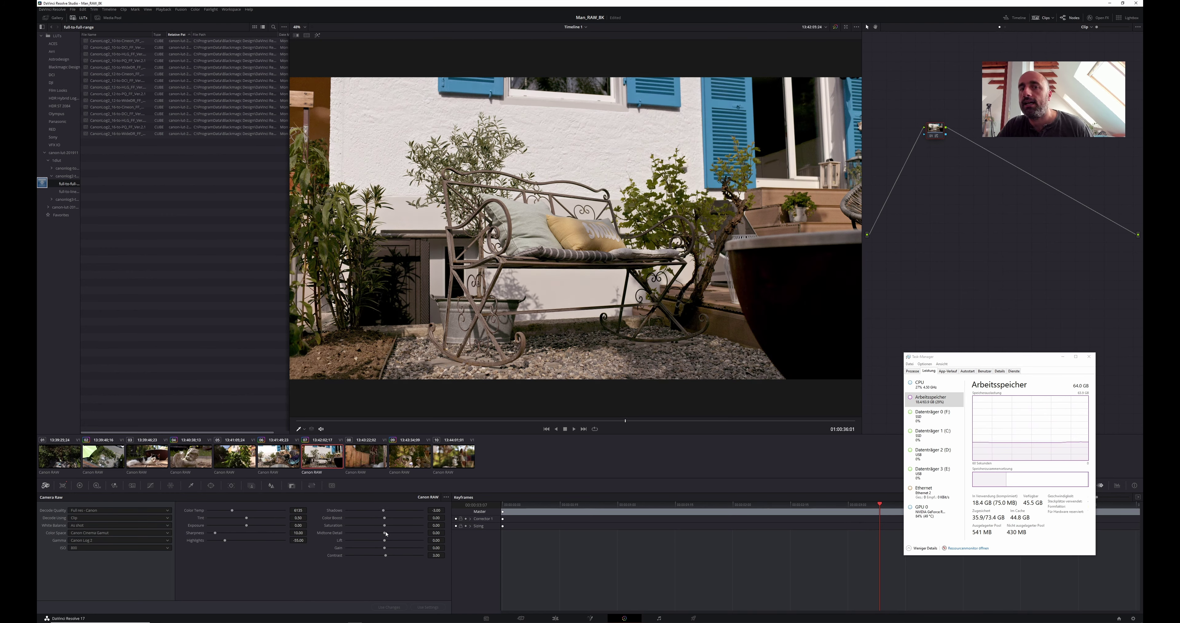
{"action": "left_click_drag", "start_coordinate": [385, 534], "coordinate": [391, 533]}
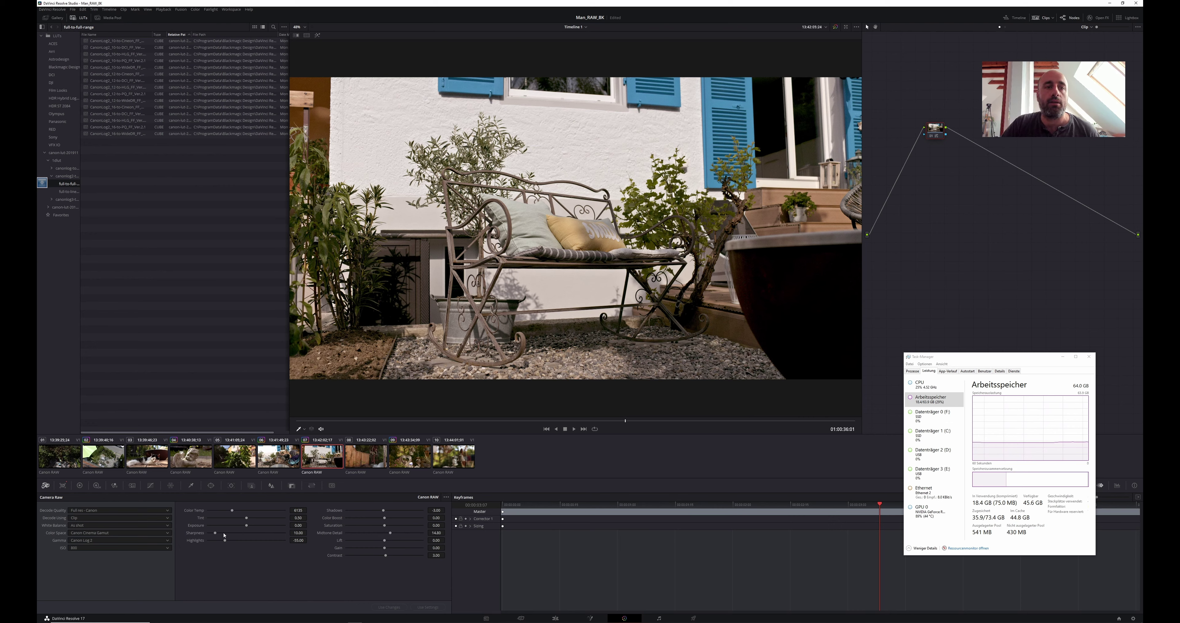
{"action": "mouse_move", "coordinate": [248, 526]}
{"action": "left_mouse_down"}
{"action": "mouse_move", "coordinate": [234, 526]}
{"action": "mouse_move", "coordinate": [247, 526]}
{"action": "left_mouse_up"}
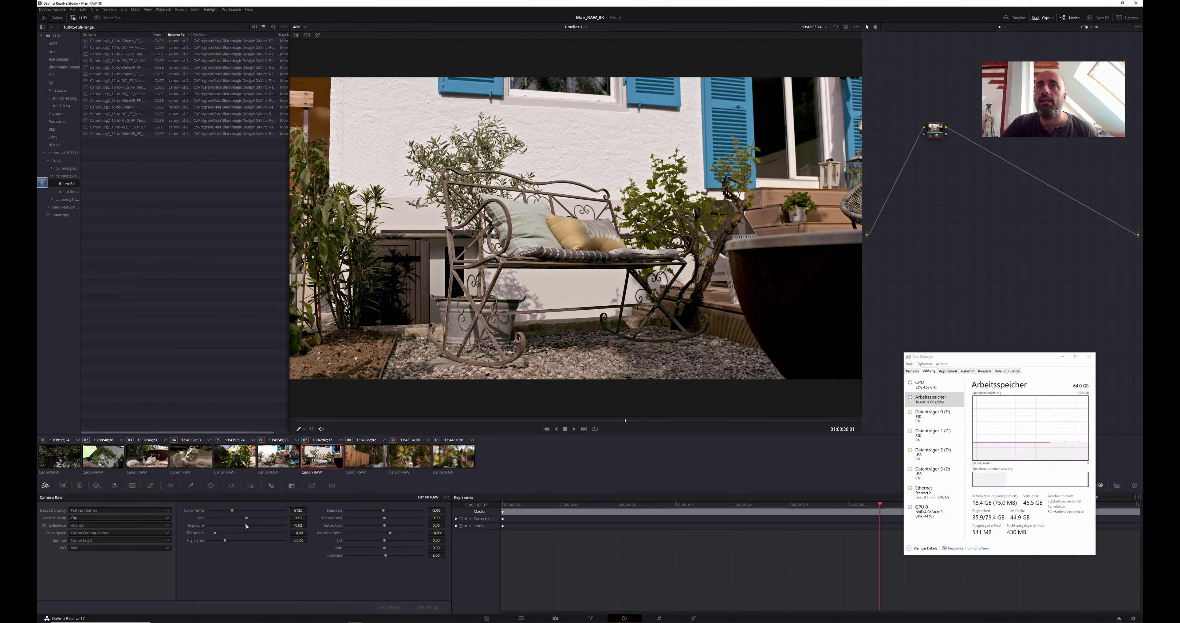
- Test ISO 100 and ISO 12800 in the bench clip's Camera Raw settings, and return the ISO to 800
{"action": "left_click", "coordinate": [155, 550]}
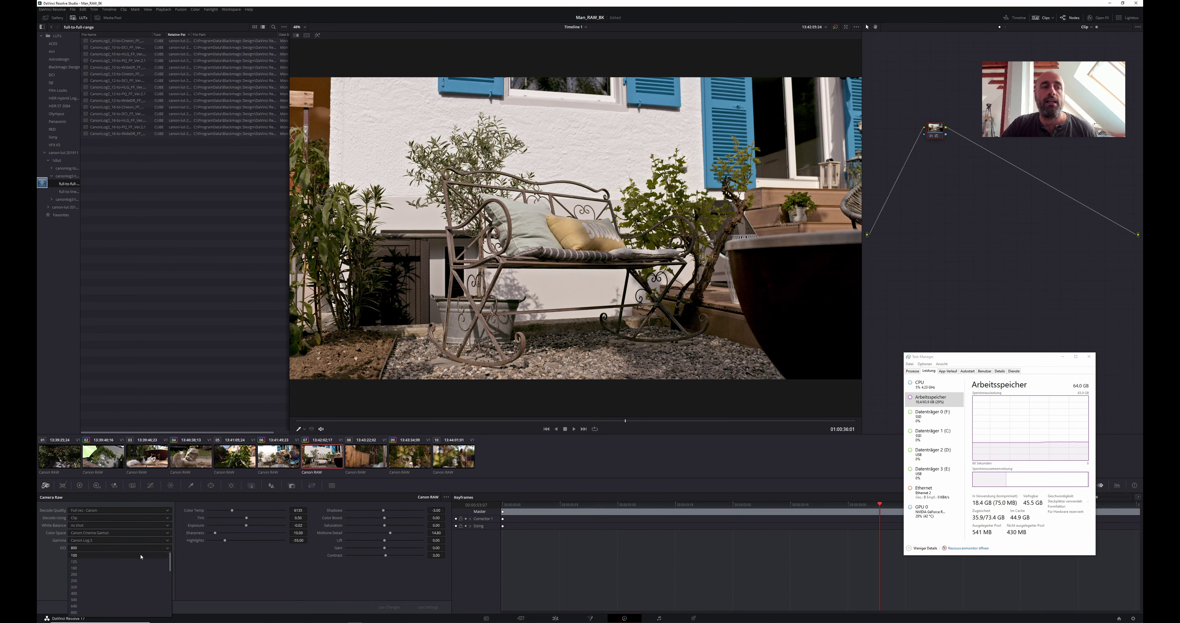
{"action": "left_click", "coordinate": [108, 556]}
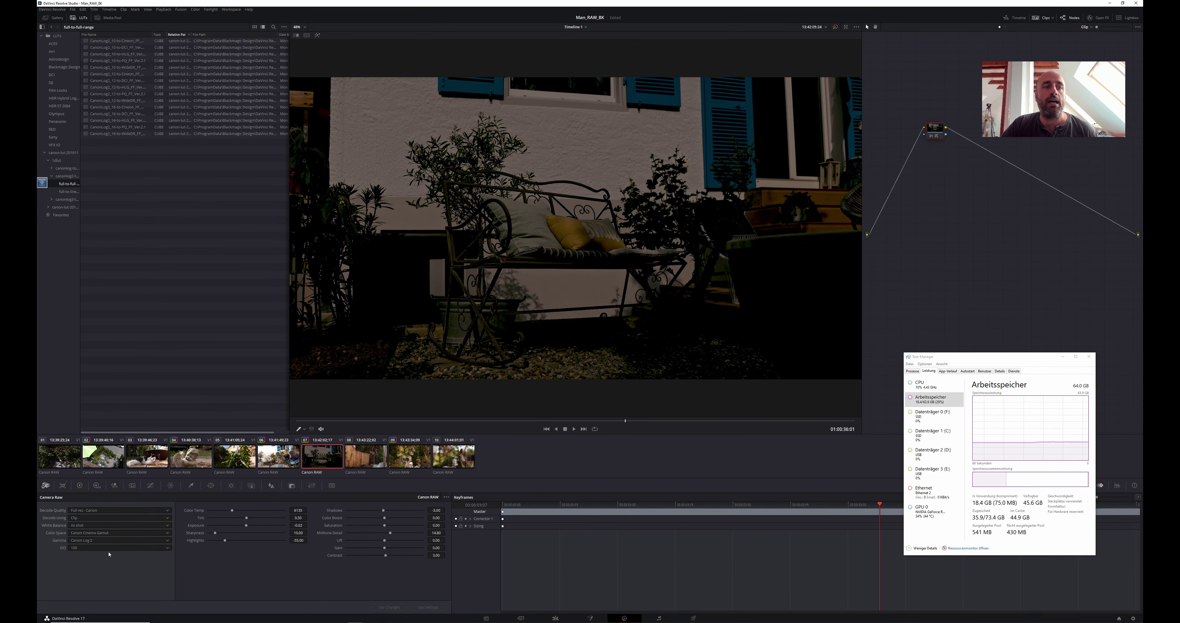
{"action": "left_click", "coordinate": [108, 551]}
{"action": "scroll", "coordinate": [98, 561], "scroll_direction": "down", "scroll_amount": 5}
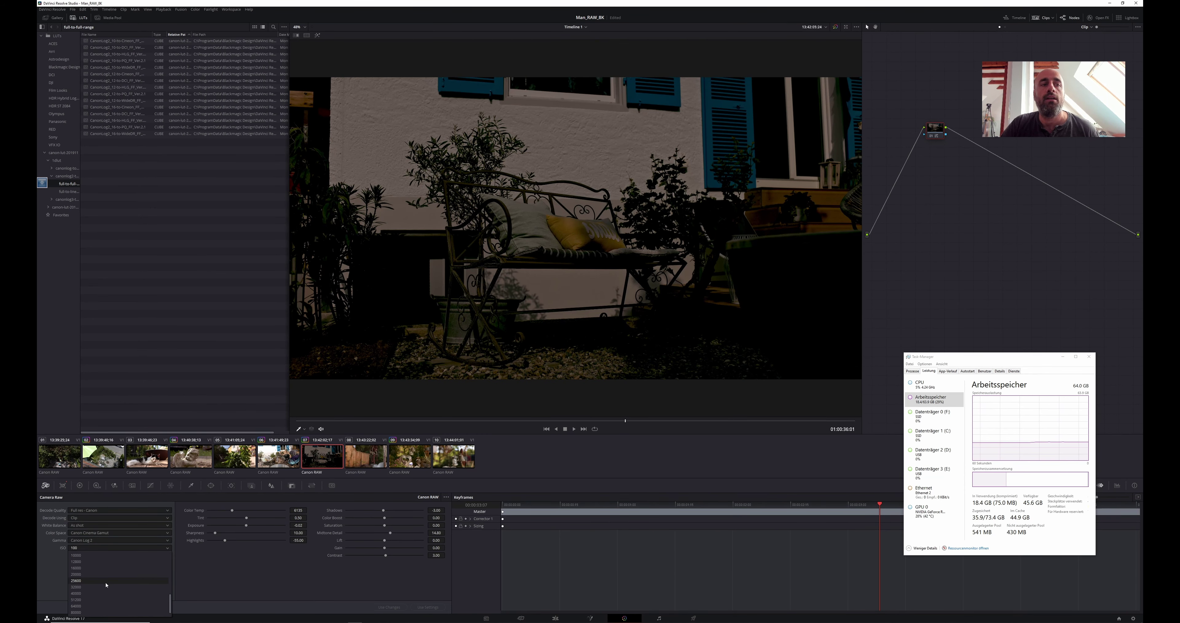
{"action": "left_click", "coordinate": [96, 562]}
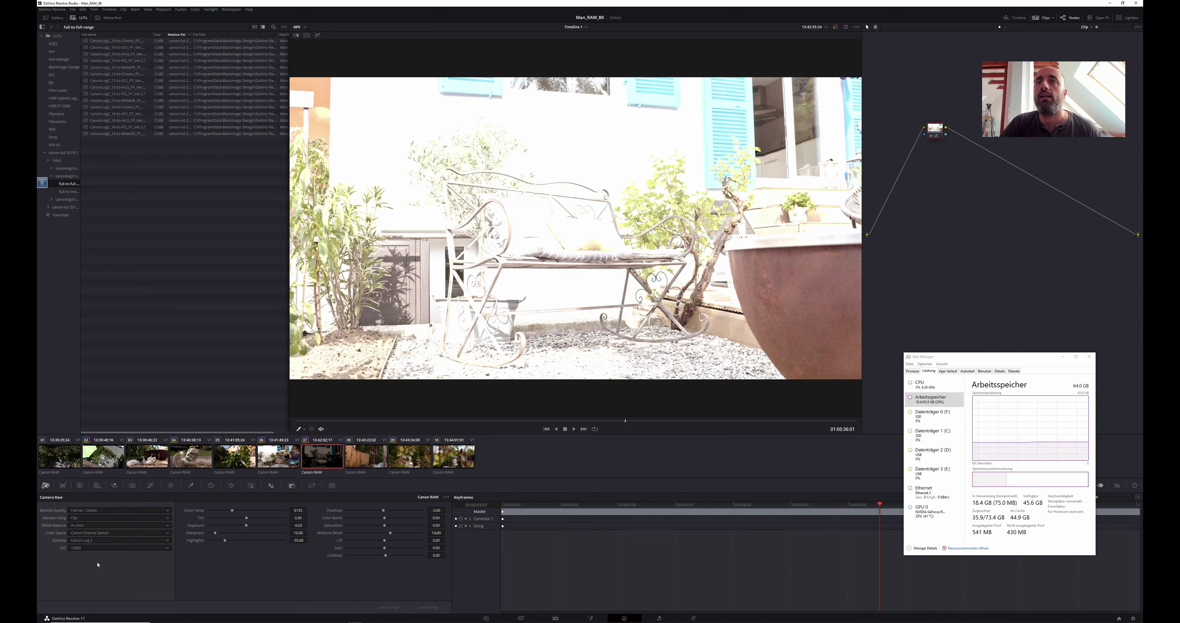
{"action": "left_click", "coordinate": [111, 552]}
{"action": "scroll", "coordinate": [113, 562], "scroll_direction": "up", "scroll_amount": 4}
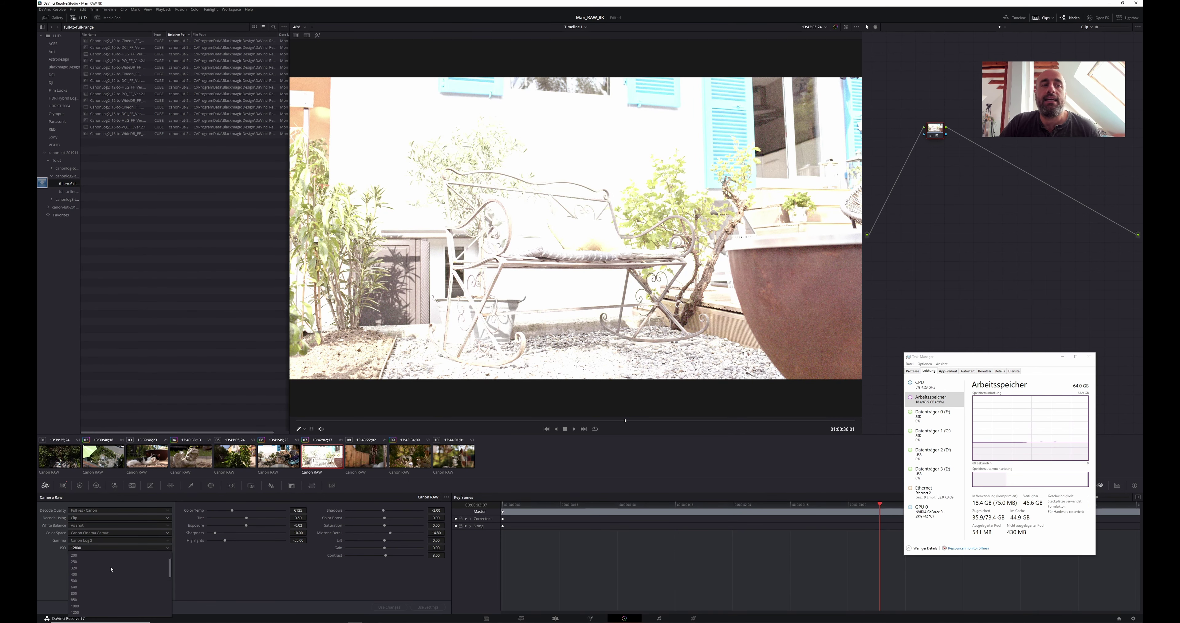
{"action": "scroll", "coordinate": [99, 582], "scroll_direction": "down", "scroll_amount": 5}
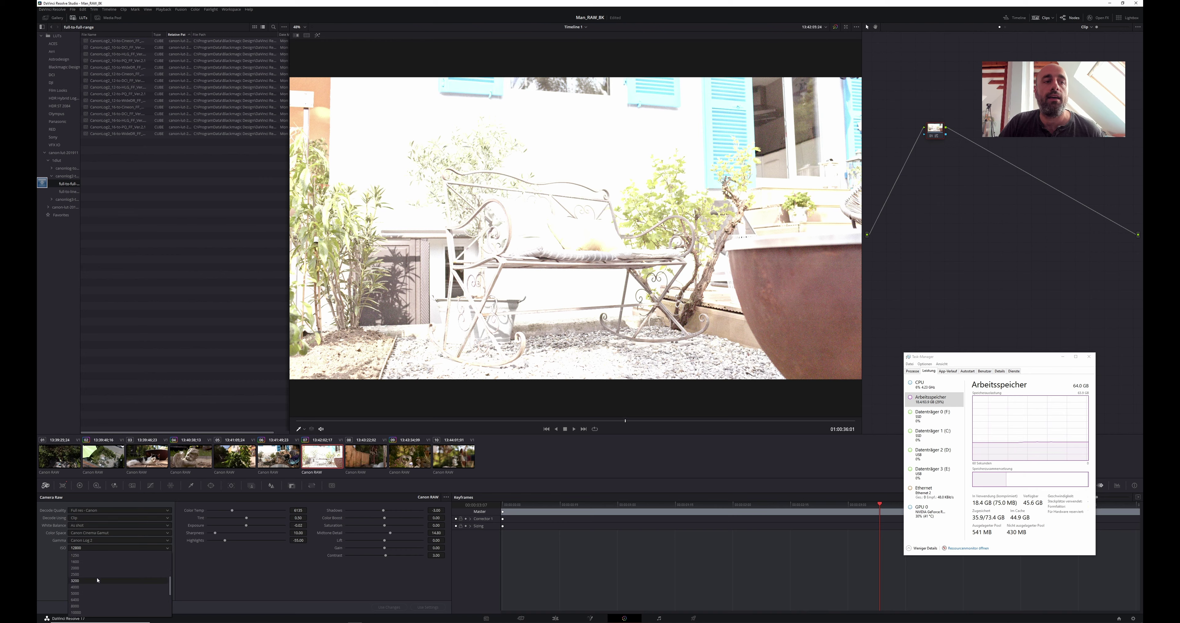
{"action": "scroll", "coordinate": [87, 563], "scroll_direction": "up", "scroll_amount": 3}
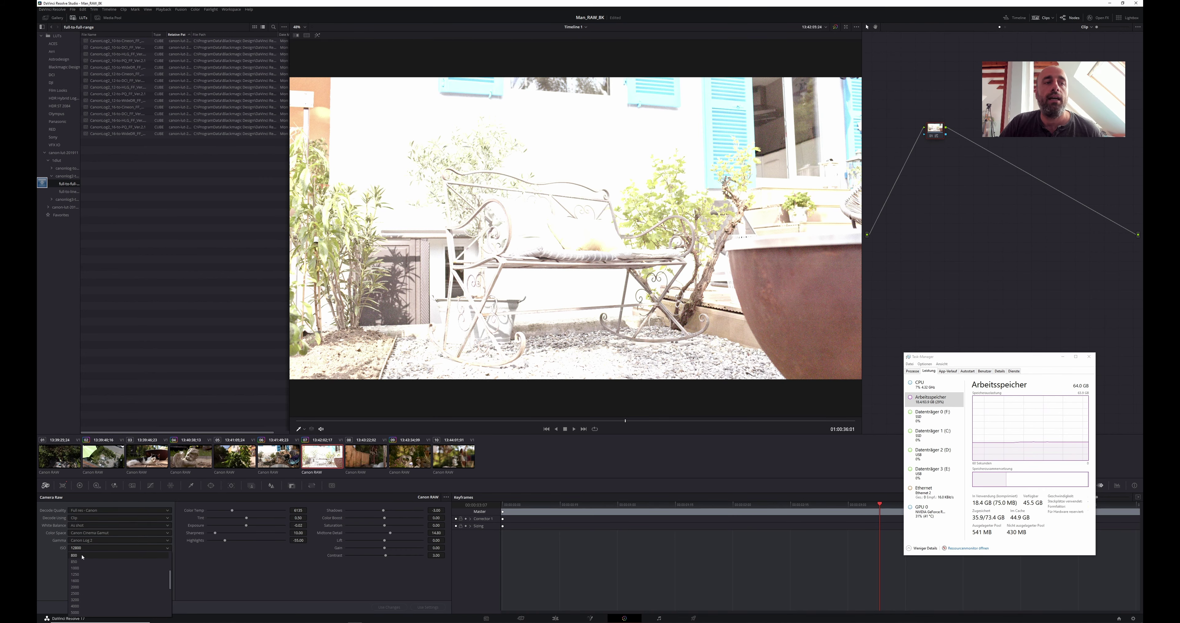
{"action": "left_click", "coordinate": [82, 556]}
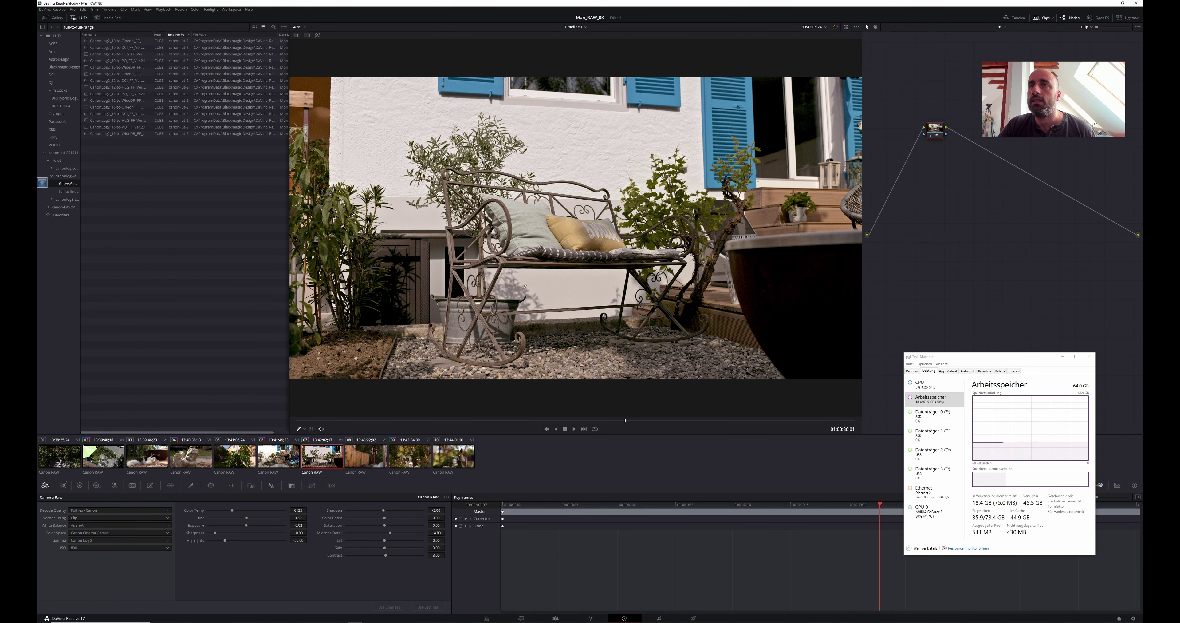
- Apply the ninth clip's grade to the ungraded hanging keys clip and the ungraded bell clip
{"action": "left_click", "coordinate": [366, 460]}
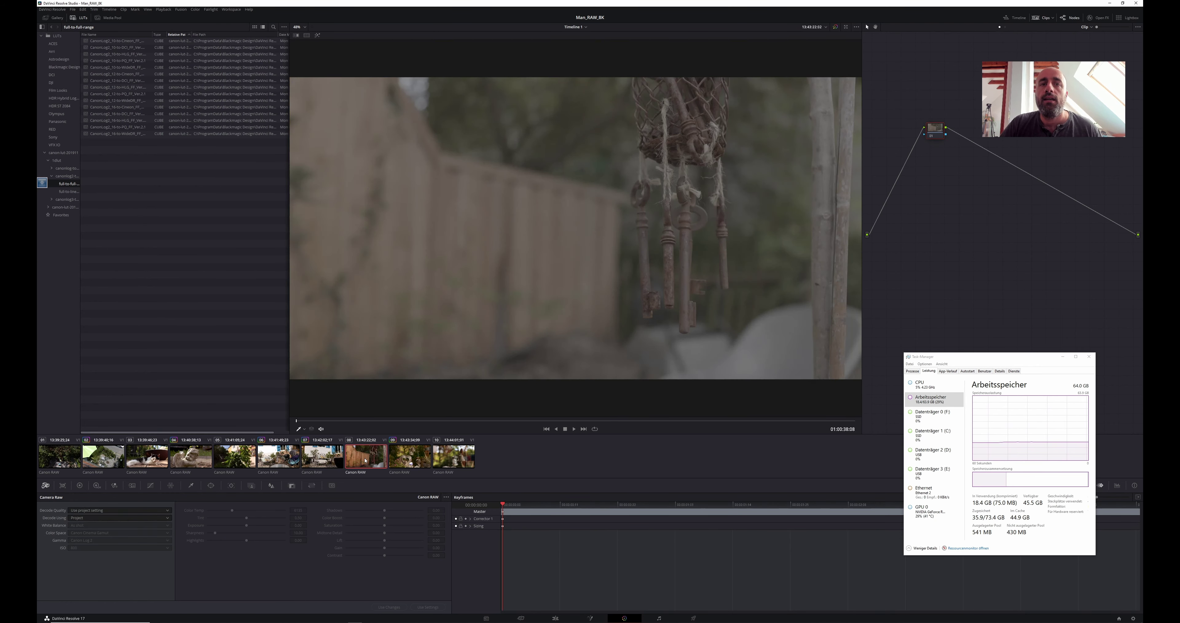
{"action": "right_click", "coordinate": [412, 458]}
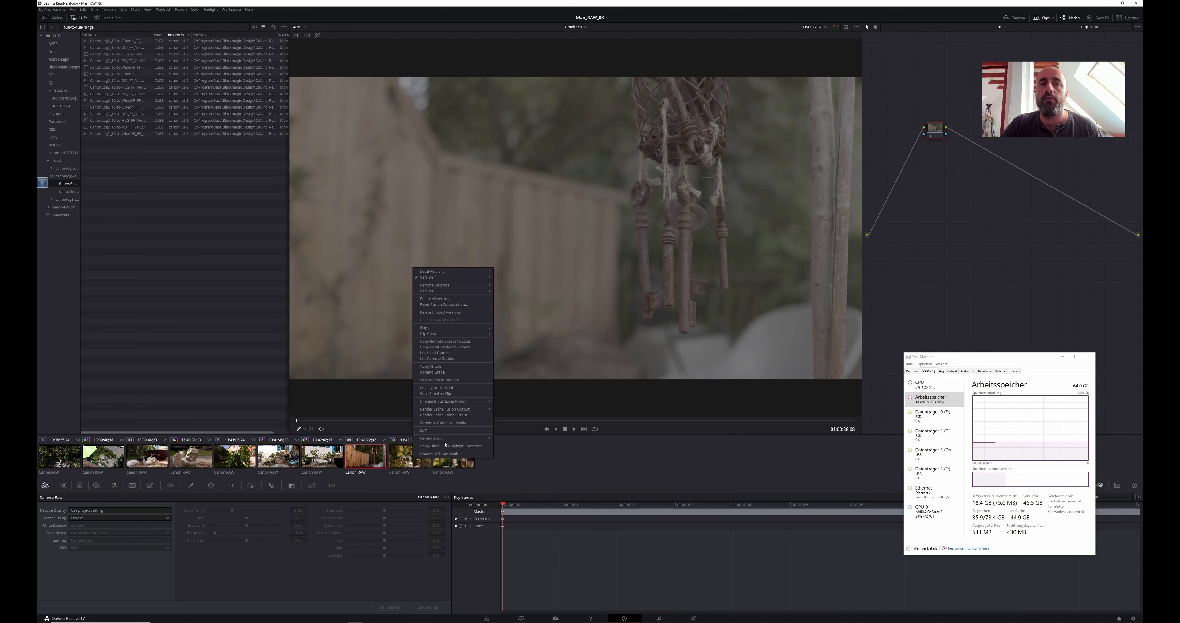
{"action": "left_click", "coordinate": [431, 366]}
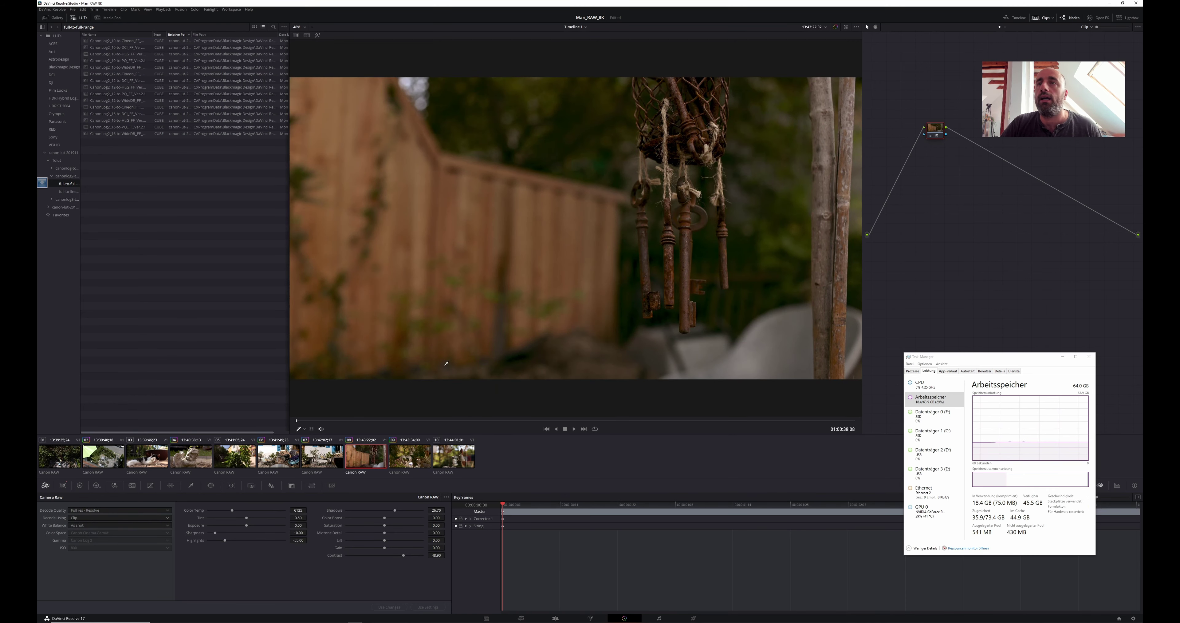
{"action": "left_click", "coordinate": [454, 455]}
{"action": "right_click", "coordinate": [424, 460]}
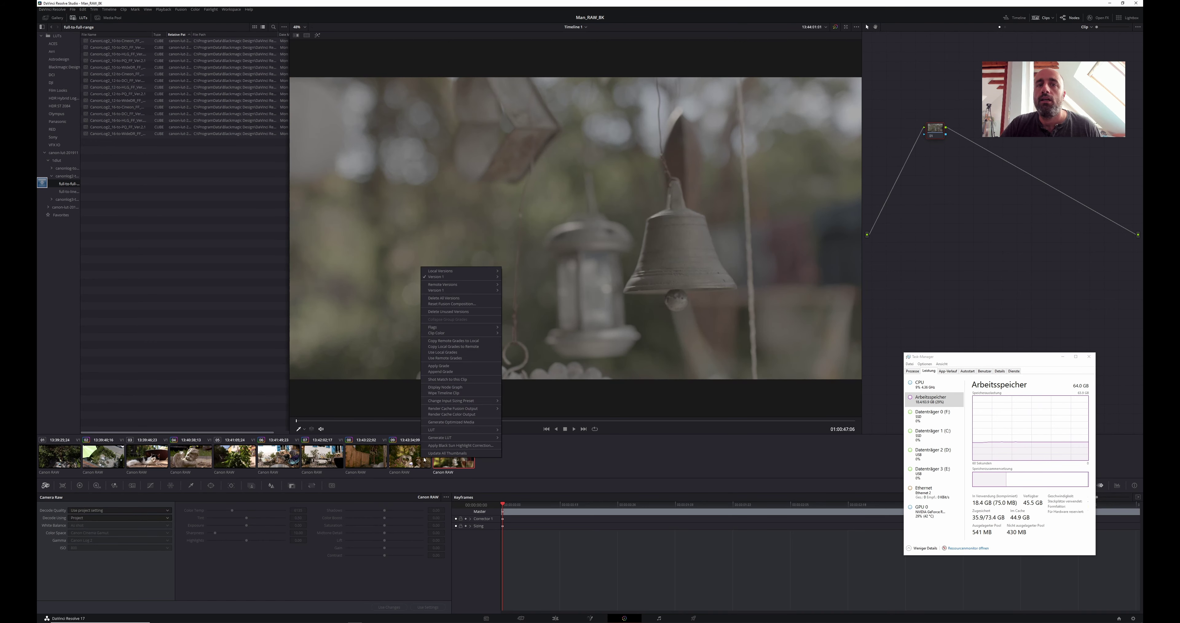
{"action": "left_click", "coordinate": [445, 366]}
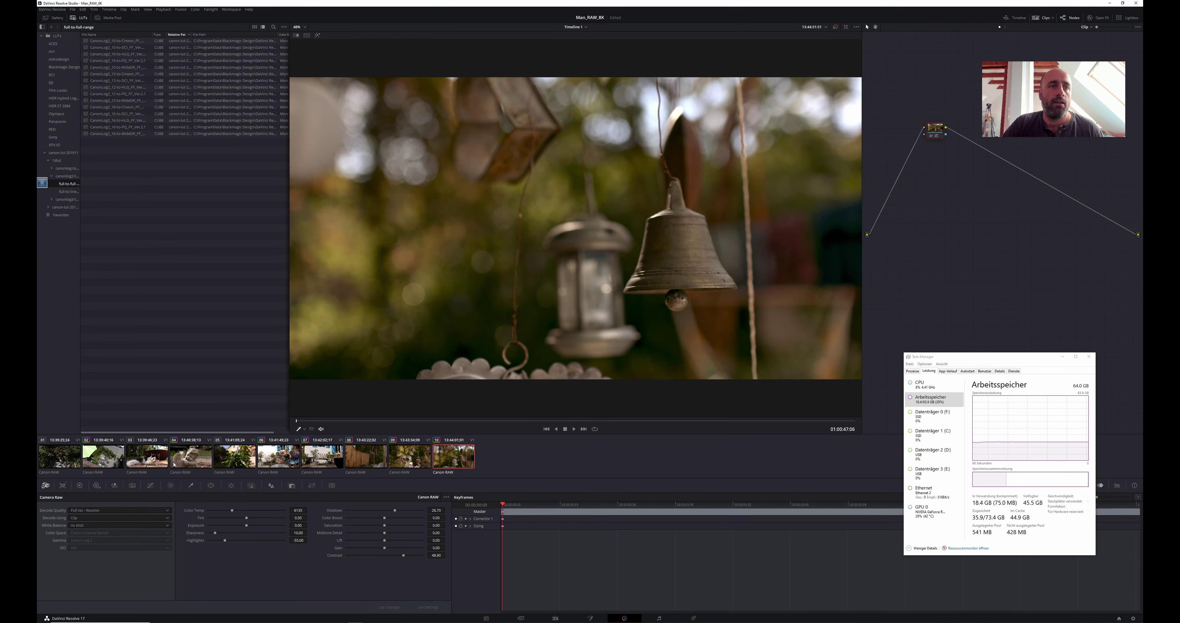
- Go to the ungraded cat clip and apply the first clip's grade to it
{"action": "left_click", "coordinate": [165, 460]}
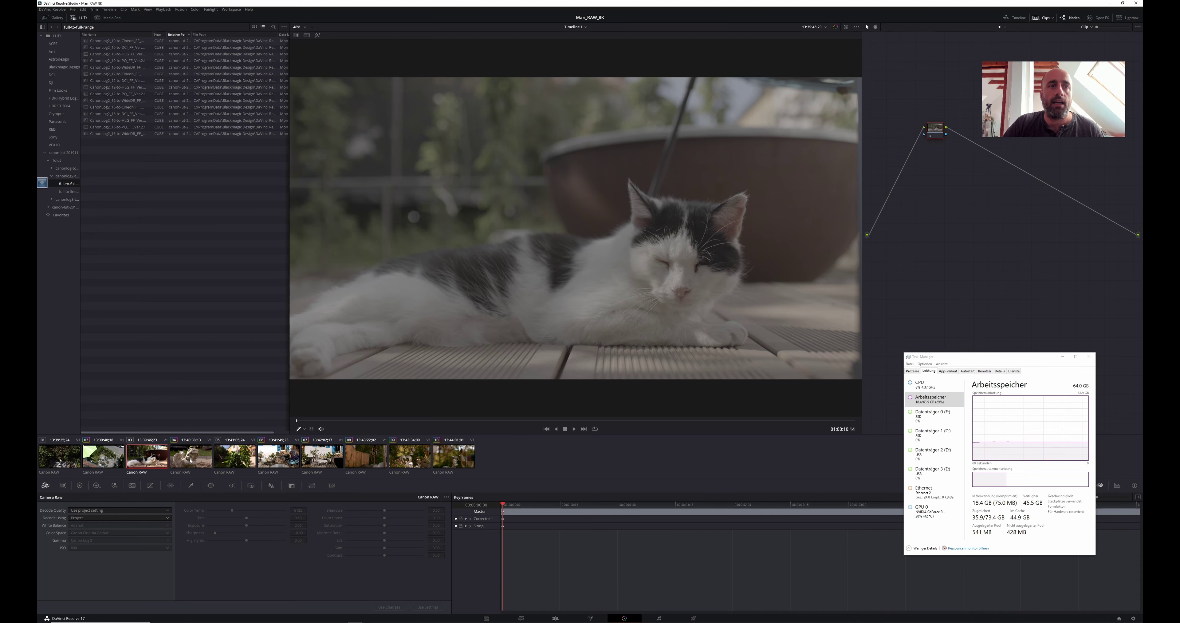
{"action": "left_click", "coordinate": [190, 460]}
{"action": "left_click", "coordinate": [154, 462]}
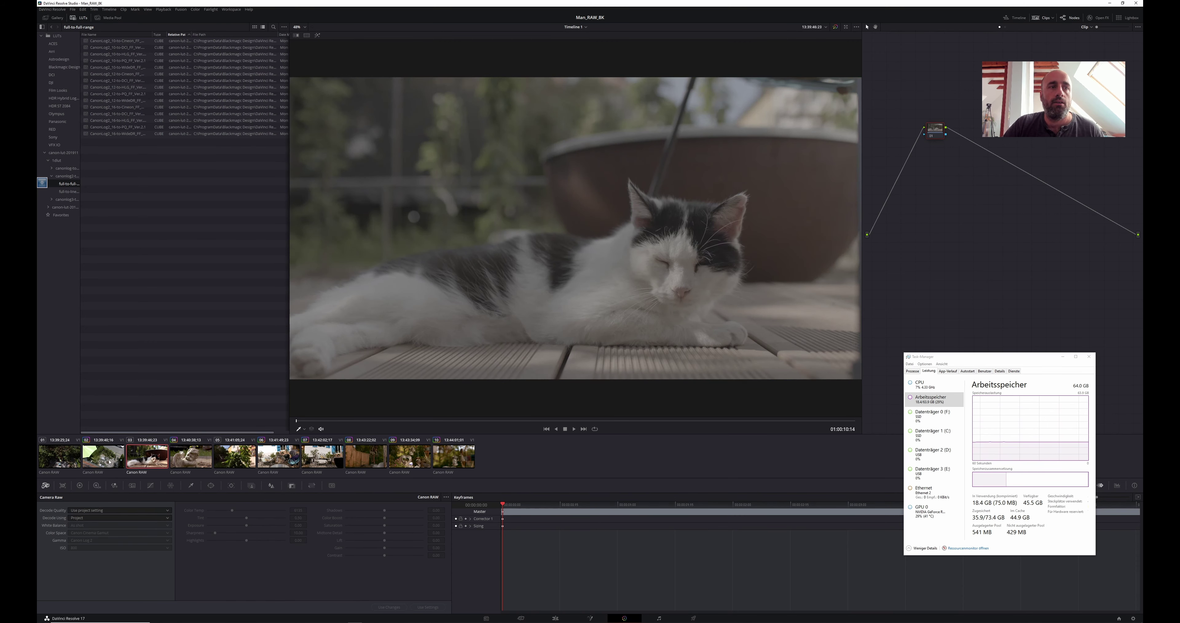
{"action": "right_click", "coordinate": [66, 461]}
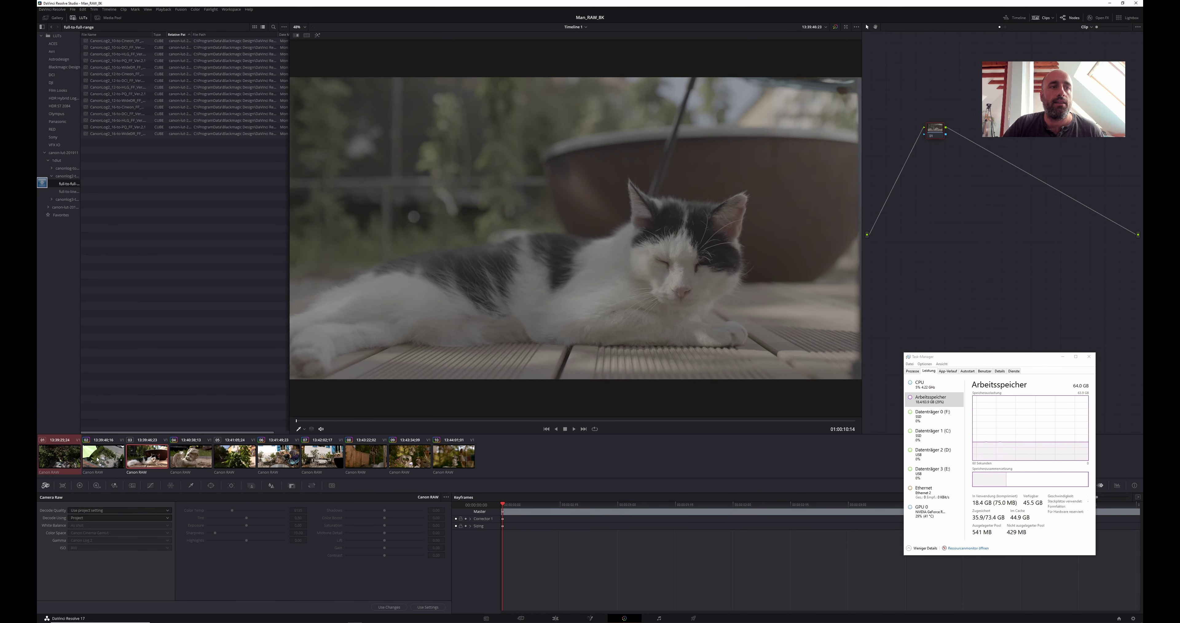
{"action": "left_click", "coordinate": [124, 365]}
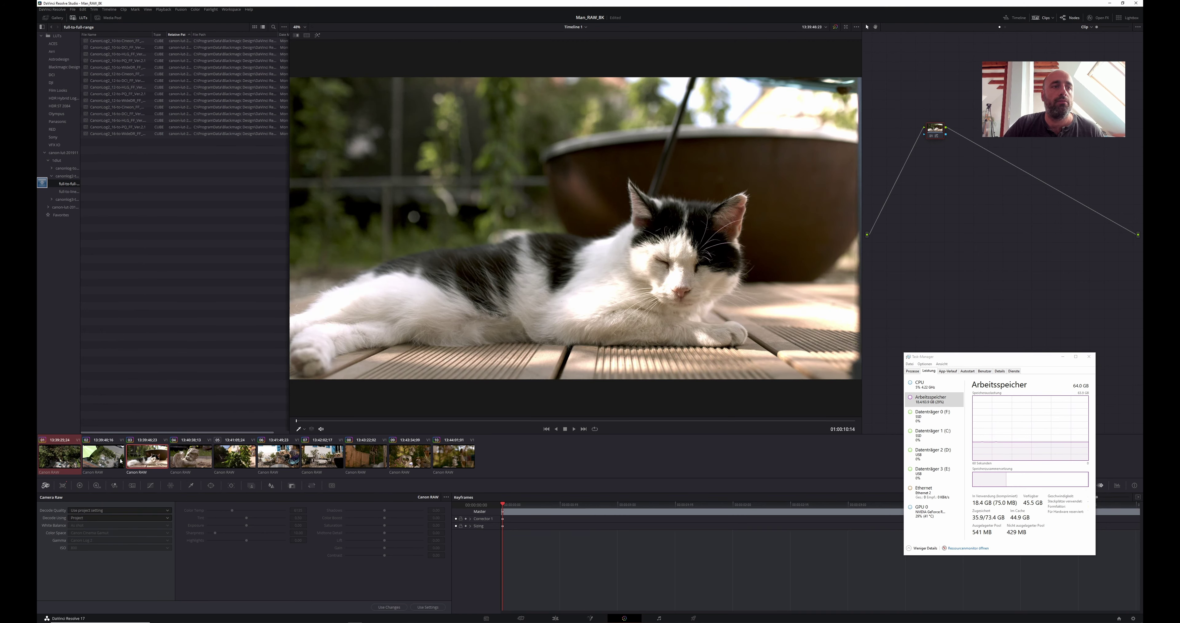
- Find the ungraded leafy plant clip and apply the grade of the preceding statue clip to it
{"action": "left_click", "coordinate": [202, 457]}
{"action": "left_click", "coordinate": [235, 458]}
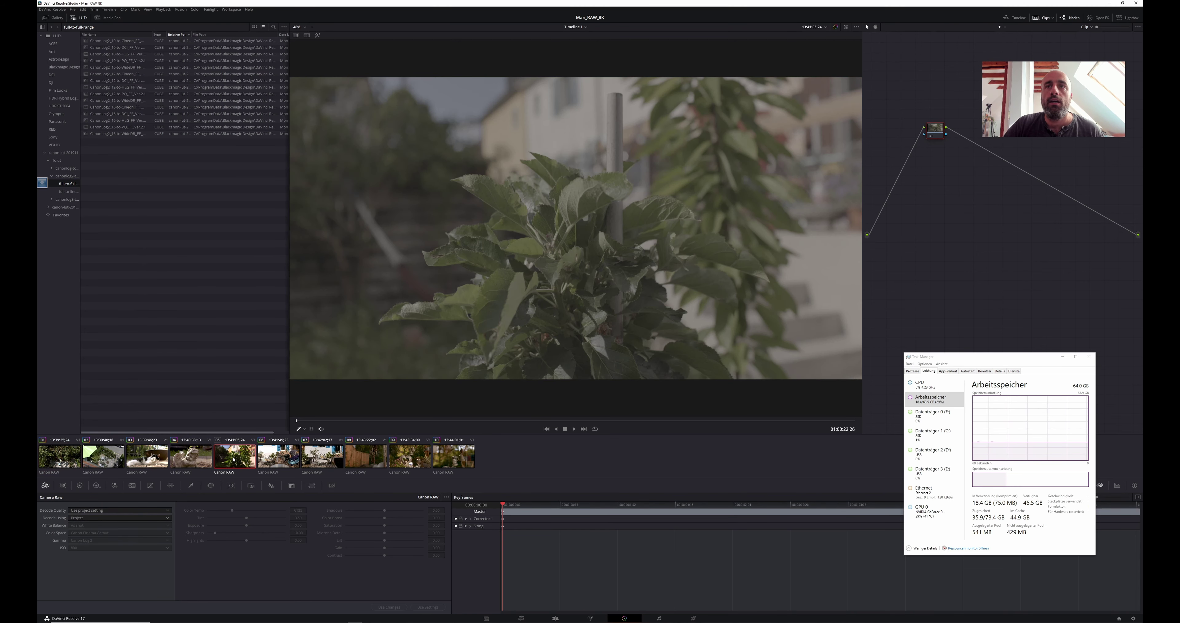
{"action": "left_click", "coordinate": [278, 456]}
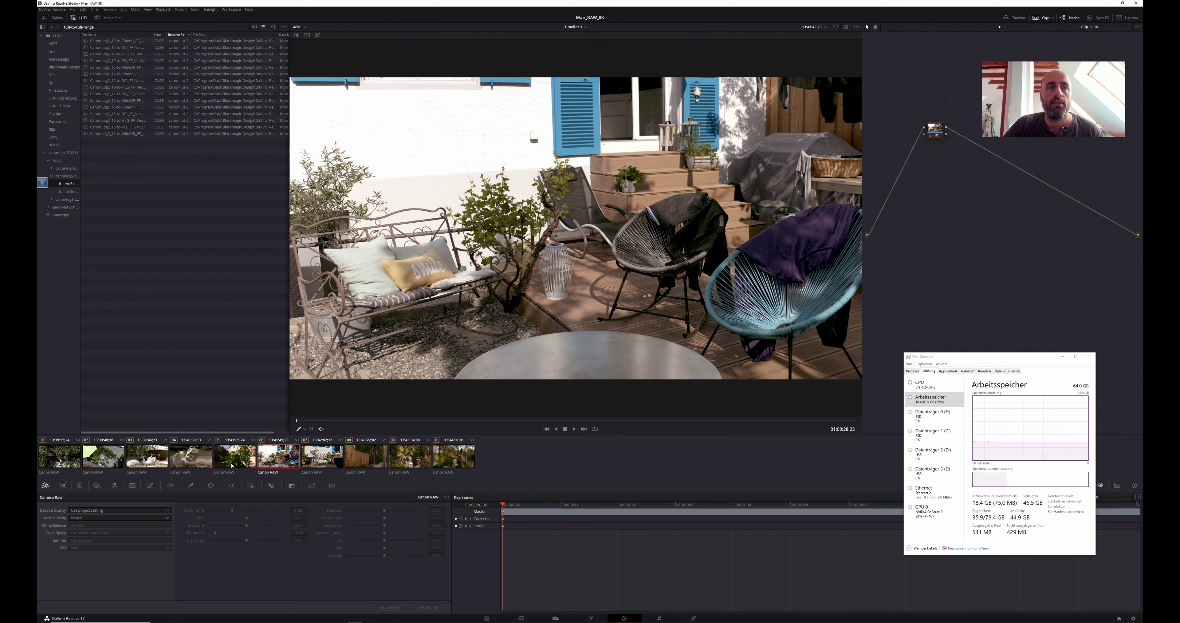
{"action": "left_click", "coordinate": [220, 463]}
{"action": "right_click", "coordinate": [192, 460]}
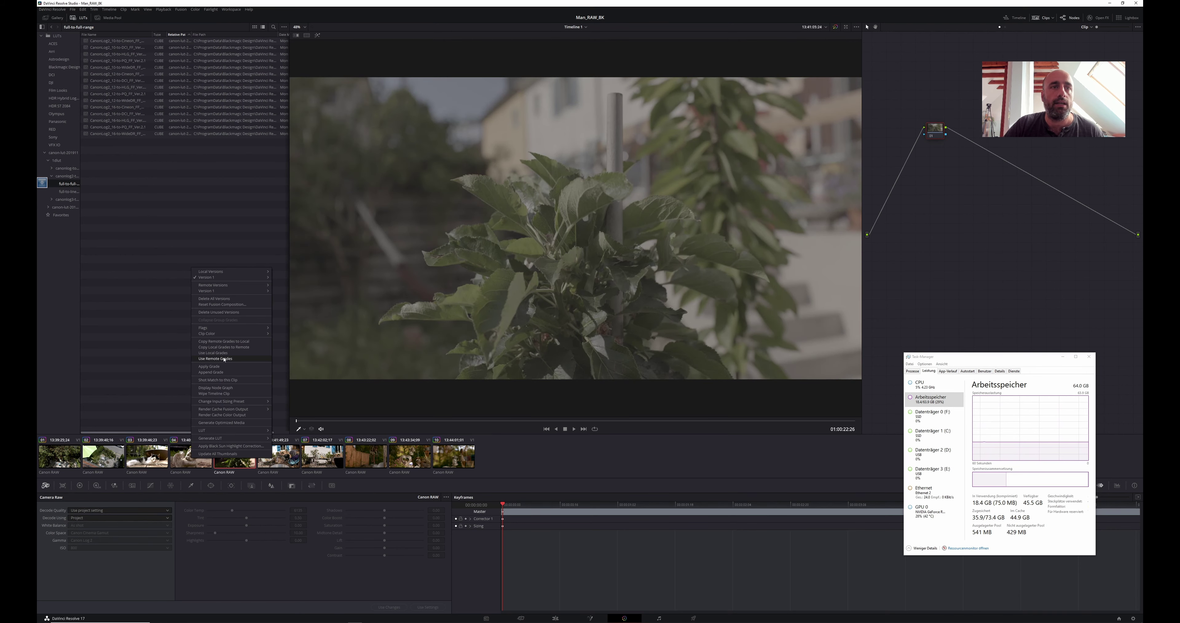
{"action": "left_click", "coordinate": [218, 367]}
- Return to the cat clip and apply the garden bench clip's grade with its Camera Raw settings
{"action": "key", "text": "Up"}
{"action": "key", "text": "Up"}
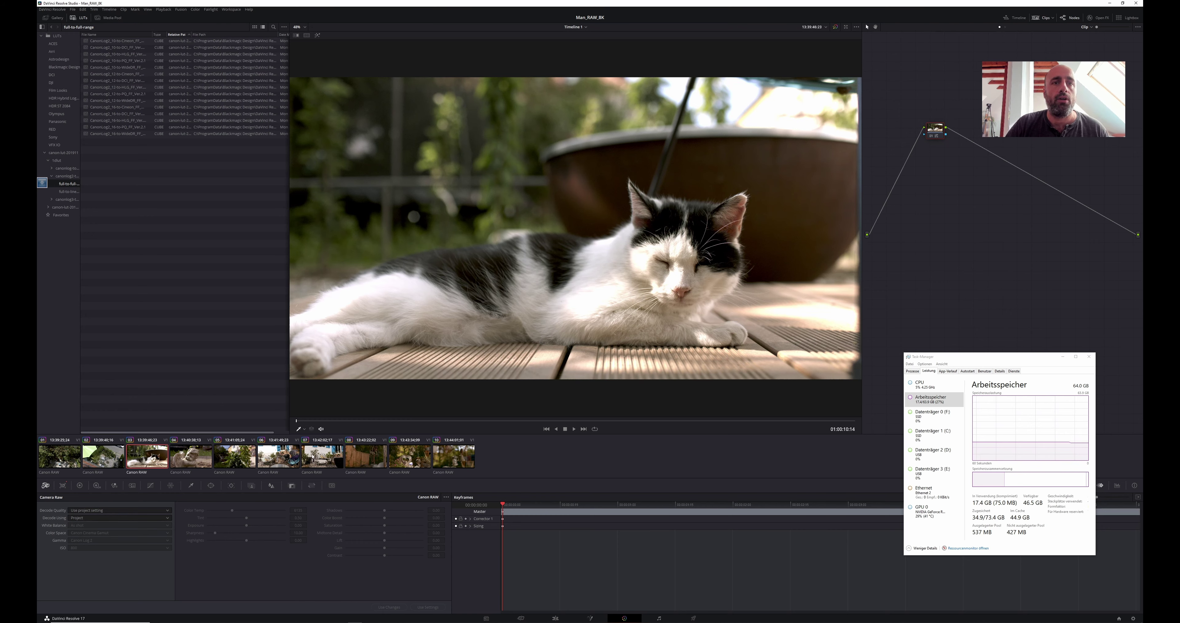
{"action": "right_click", "coordinate": [312, 262]}
{"action": "left_click", "coordinate": [341, 359]}
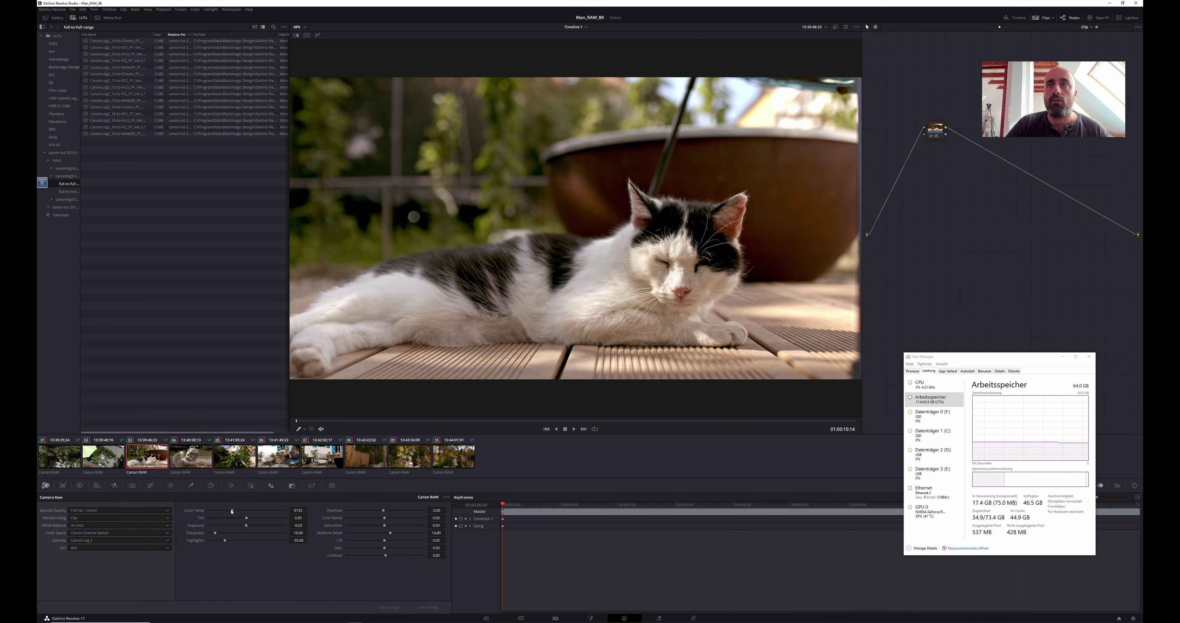
- Slightly adjust the cat clip's color temperature, lower its highlights to about -80 and raise contrast to about 25 in Camera Raw
{"action": "left_click_drag", "start_coordinate": [231, 511], "coordinate": [233, 511]}
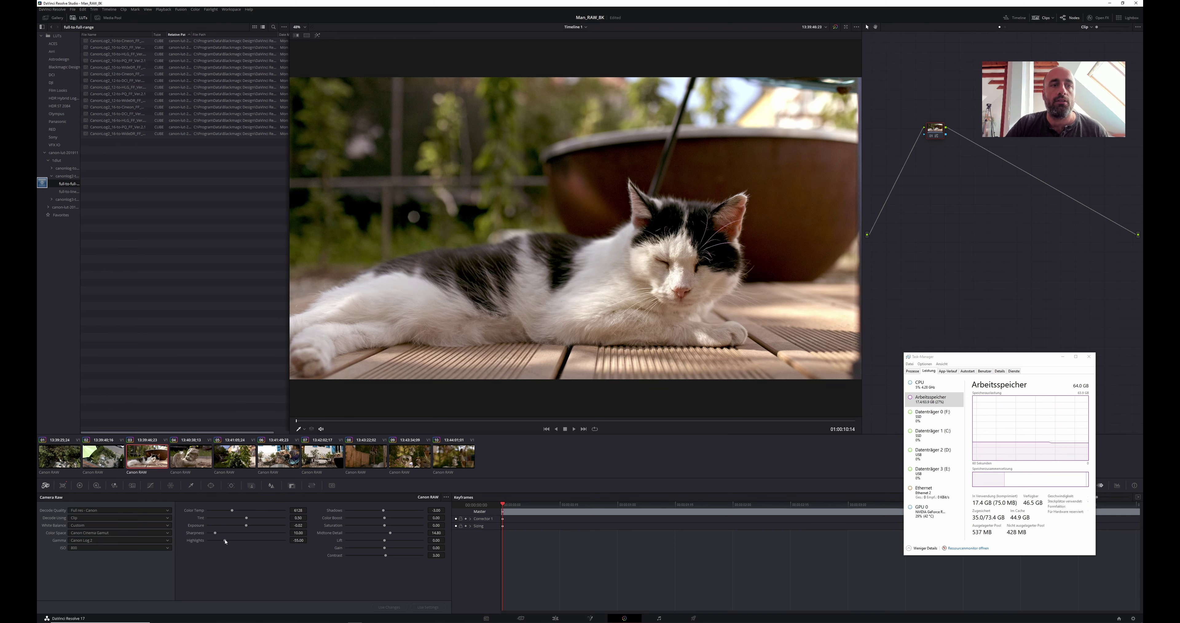
{"action": "left_click_drag", "start_coordinate": [222, 544], "coordinate": [221, 545]}
{"action": "mouse_move", "coordinate": [230, 544]}
{"action": "left_mouse_down"}
{"action": "mouse_move", "coordinate": [252, 544]}
{"action": "mouse_move", "coordinate": [224, 545]}
{"action": "left_mouse_up"}
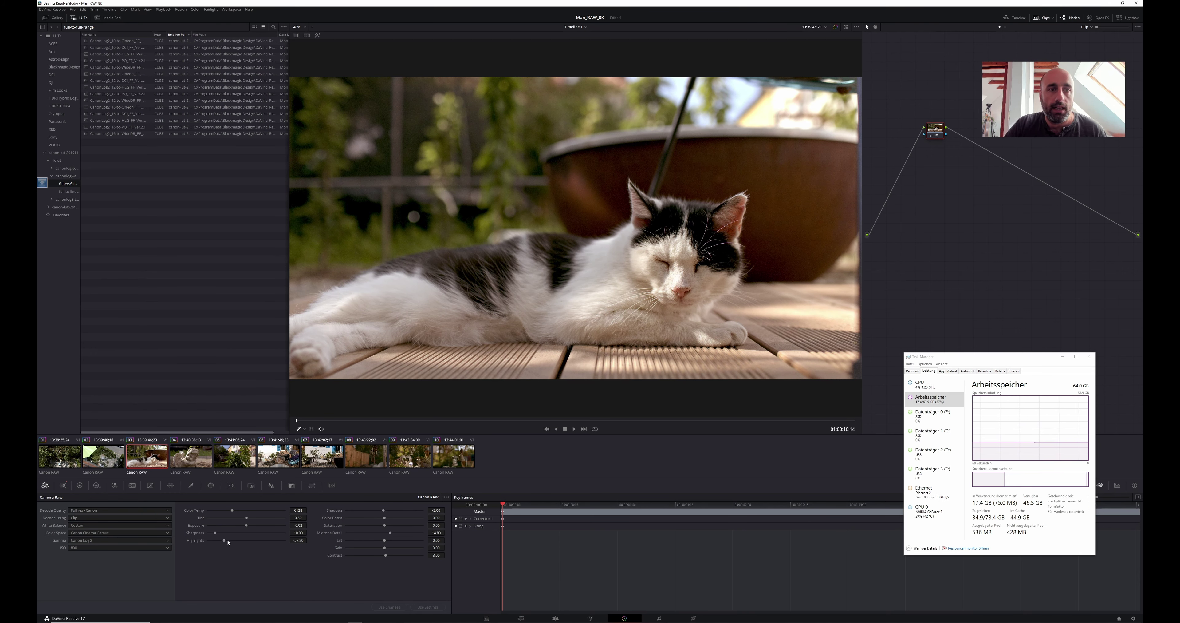
{"action": "left_click_drag", "start_coordinate": [224, 542], "coordinate": [219, 545]}
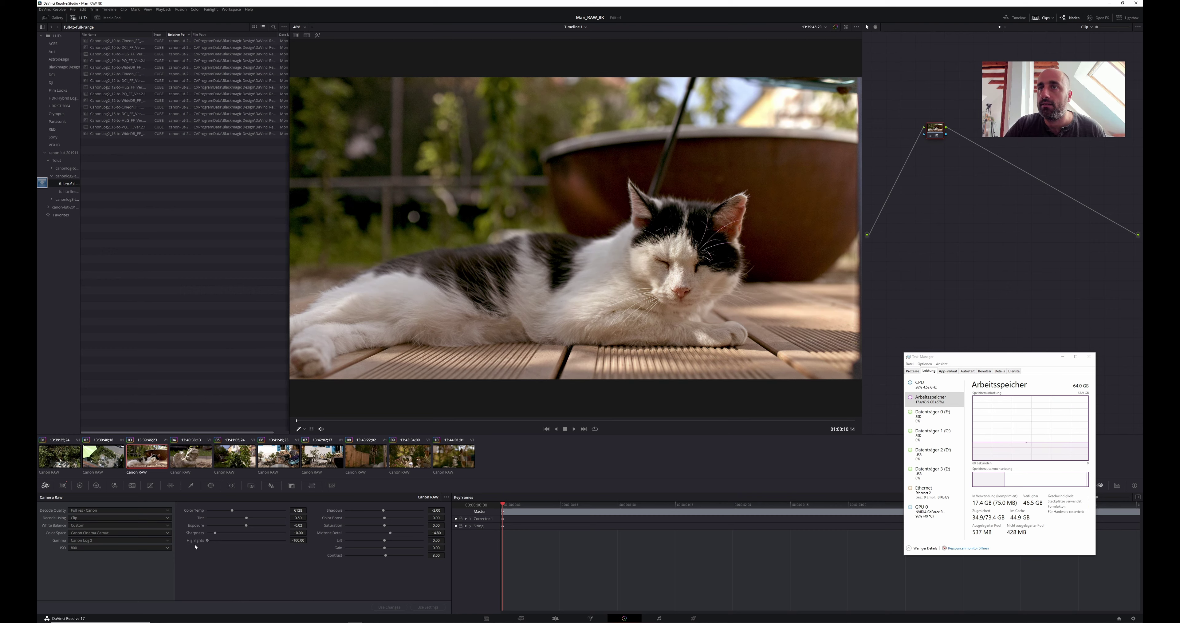
{"action": "left_click_drag", "start_coordinate": [207, 545], "coordinate": [214, 545]}
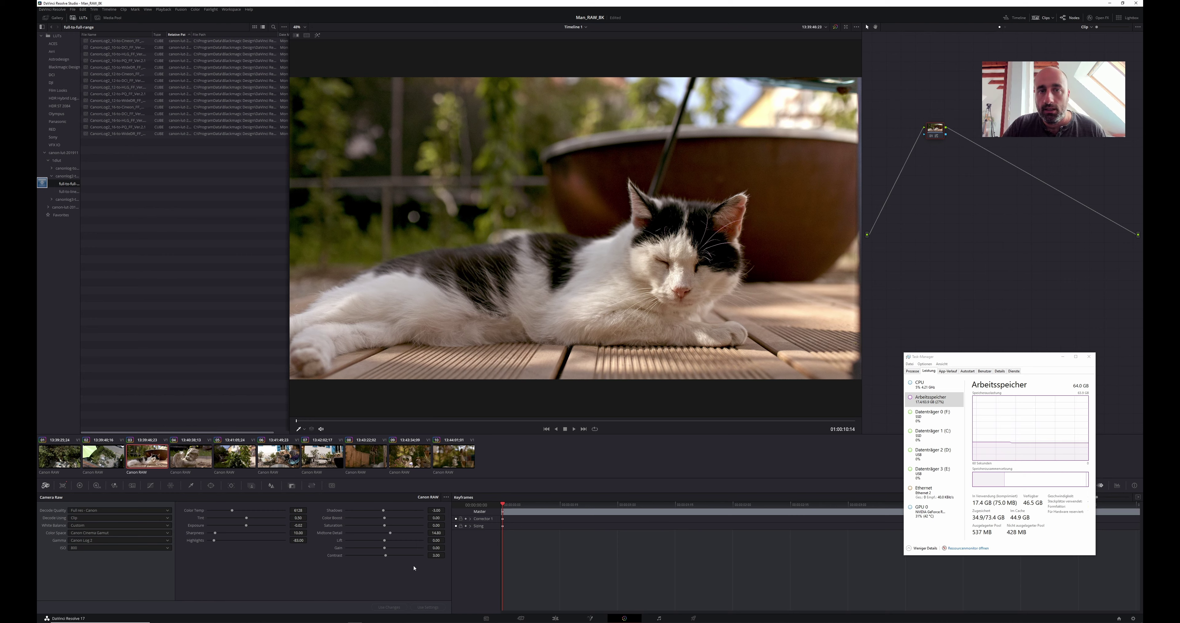
{"action": "left_click_drag", "start_coordinate": [386, 555], "coordinate": [394, 555]}
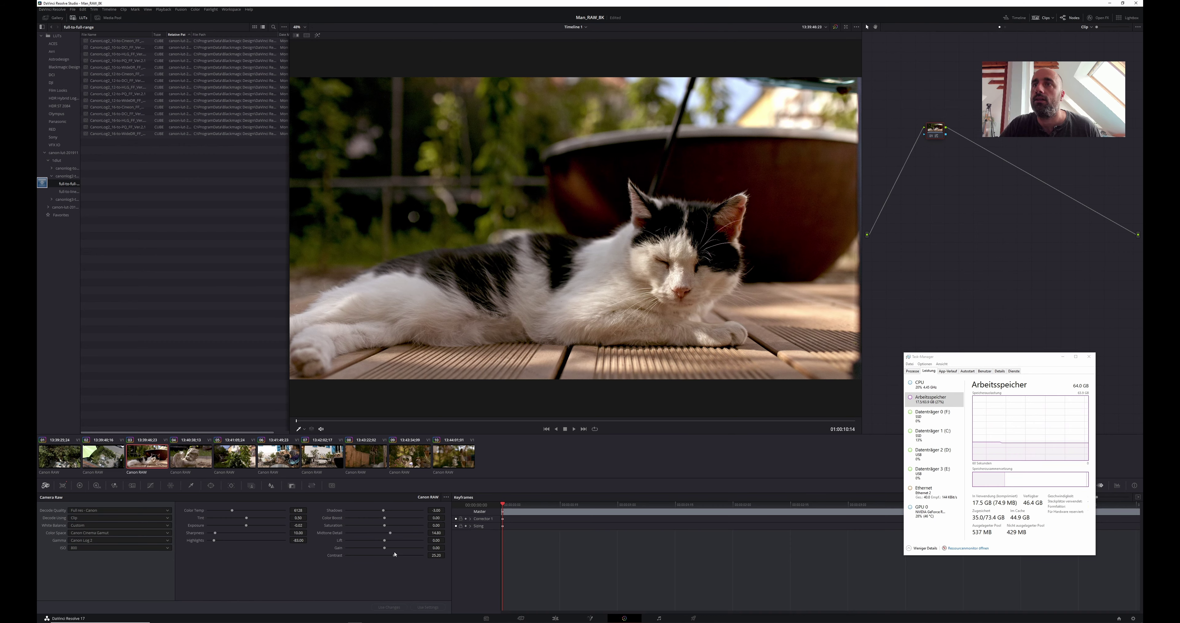
- Play the graded cat clip while checking the system load in Task Manager, and stop playback
{"action": "left_click", "coordinate": [575, 429]}
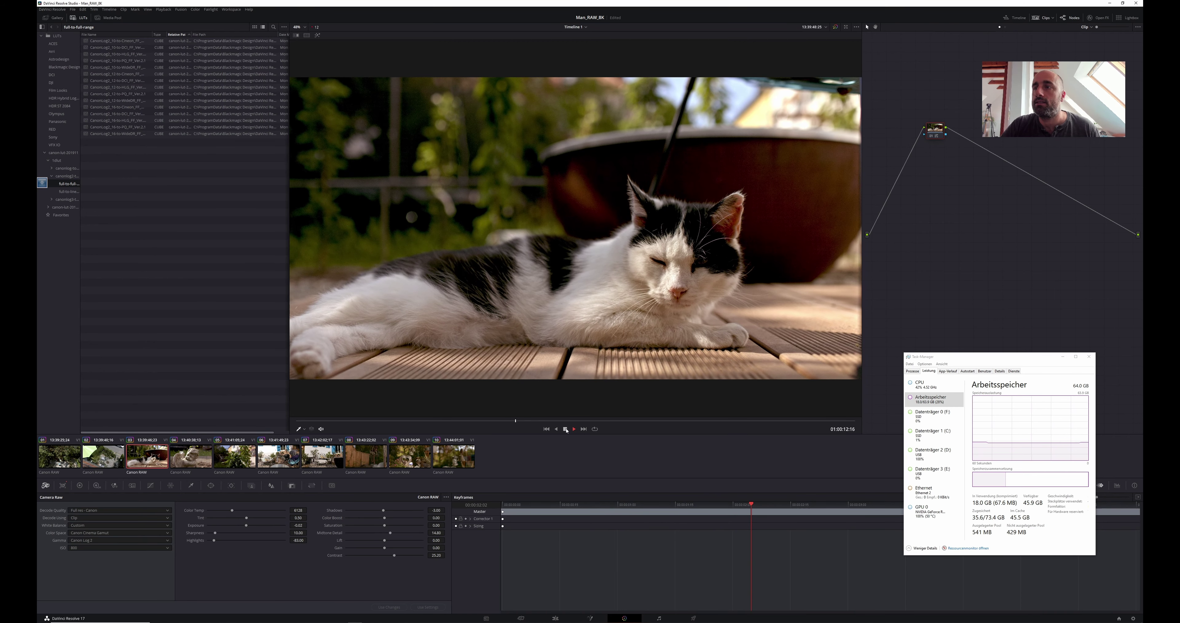
{"action": "left_click", "coordinate": [910, 452]}
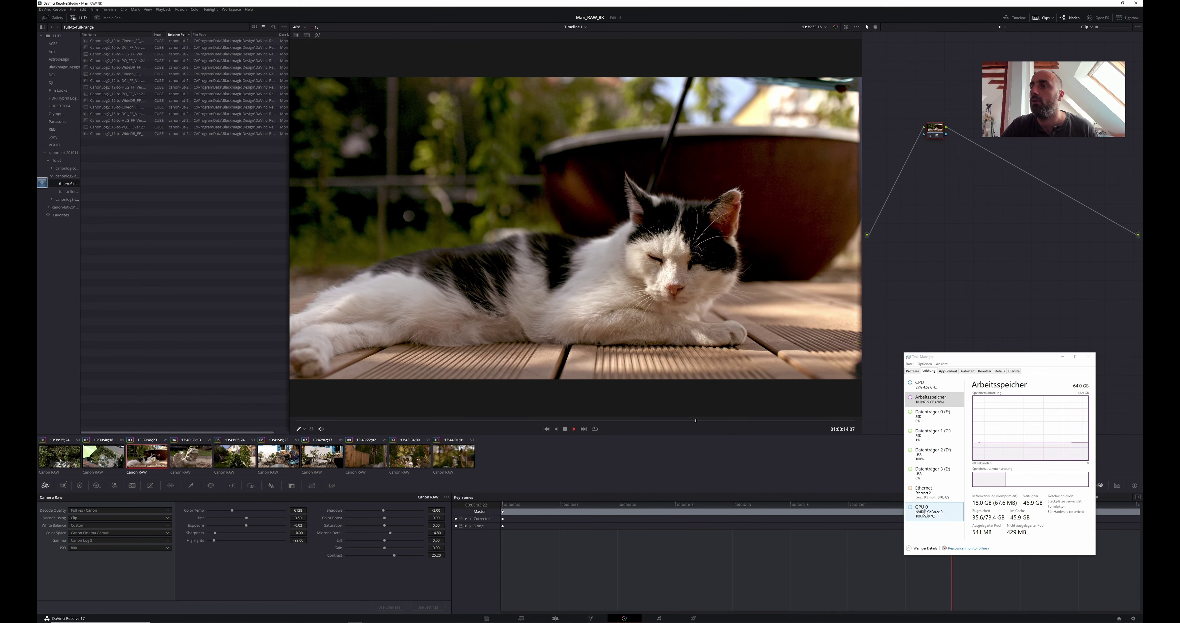
{"action": "left_click", "coordinate": [565, 429]}
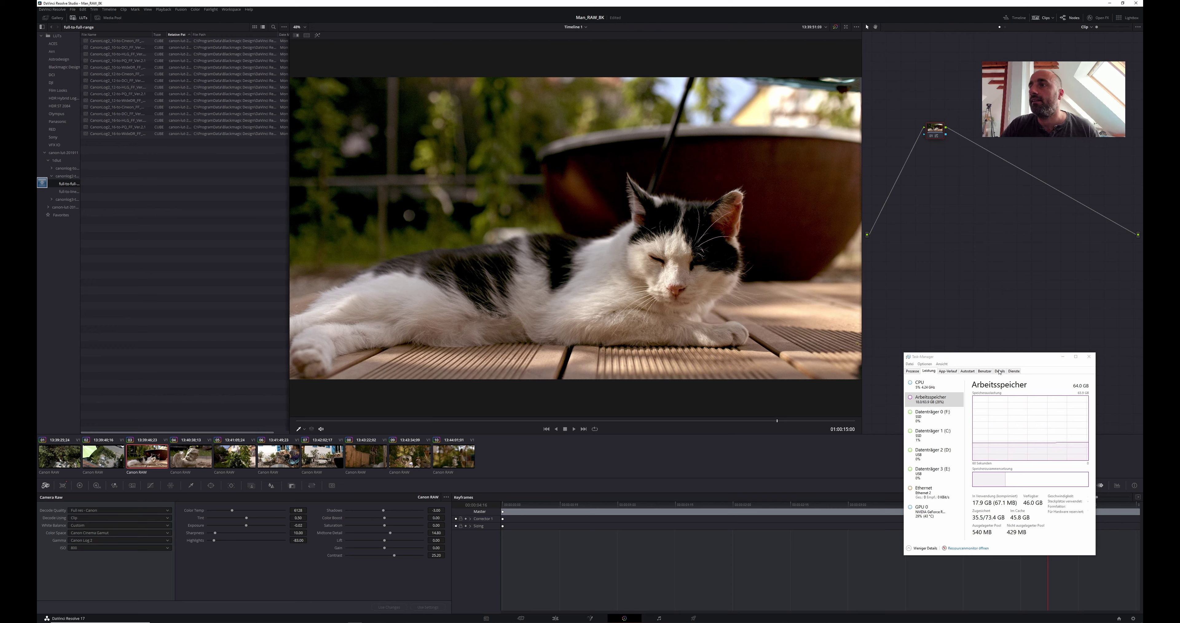
- Enable Use Proxy Media If Available and play the timeline from the cat clip into the statue clip
{"action": "left_click", "coordinate": [162, 10]}
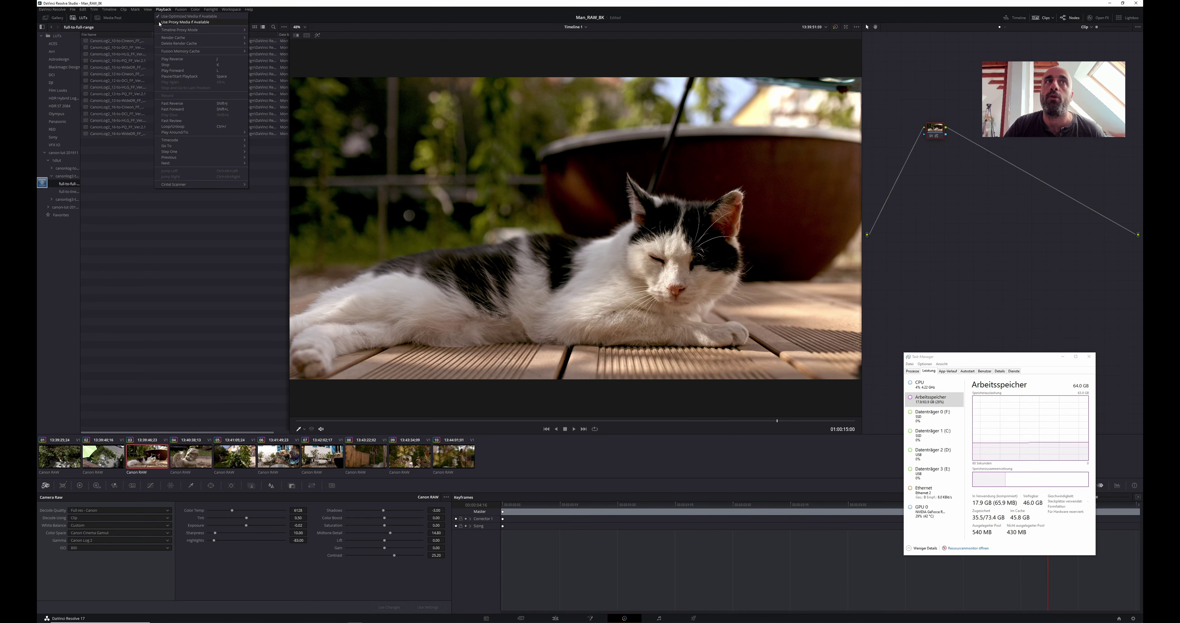
{"action": "left_click", "coordinate": [160, 24]}
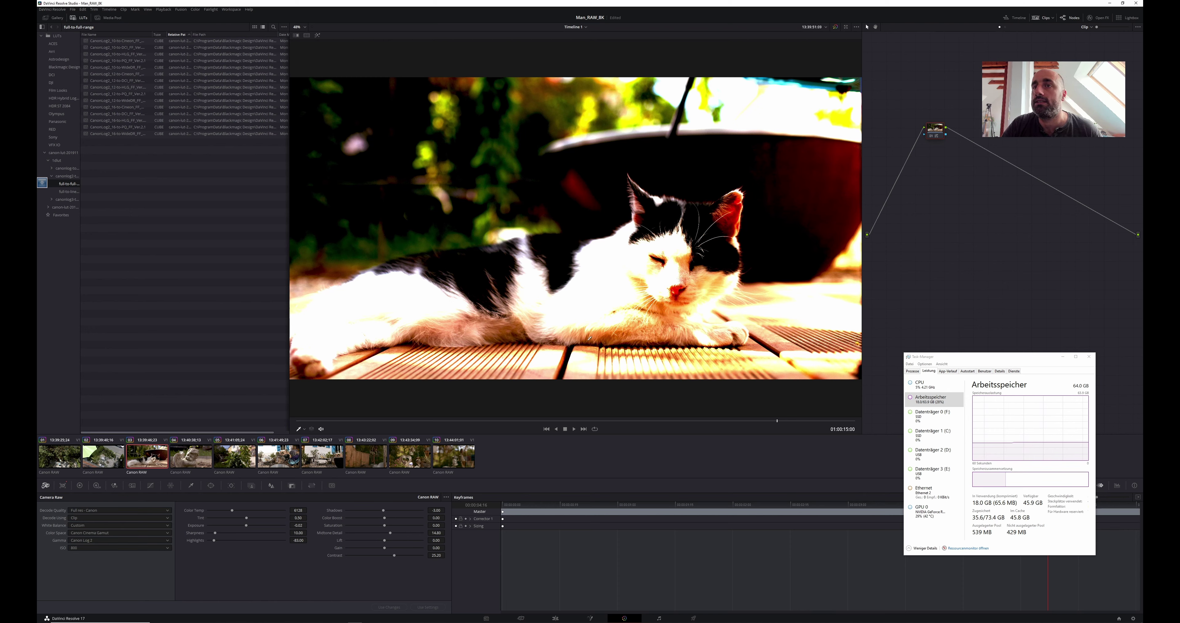
{"action": "left_click", "coordinate": [574, 429]}
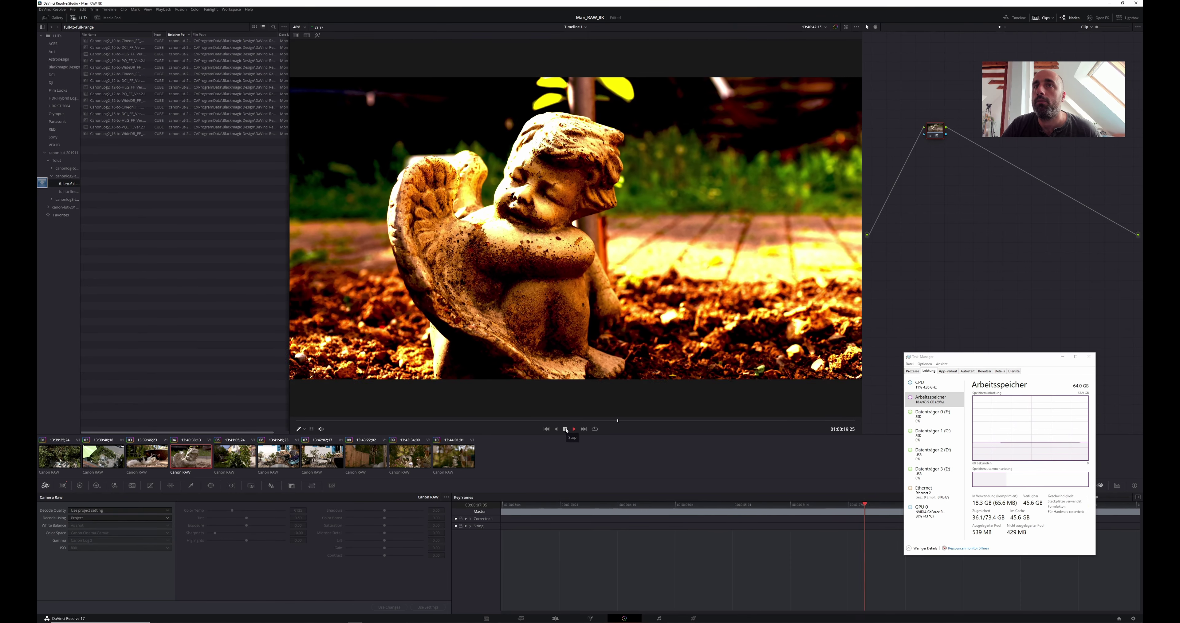
{"action": "left_click", "coordinate": [566, 429]}
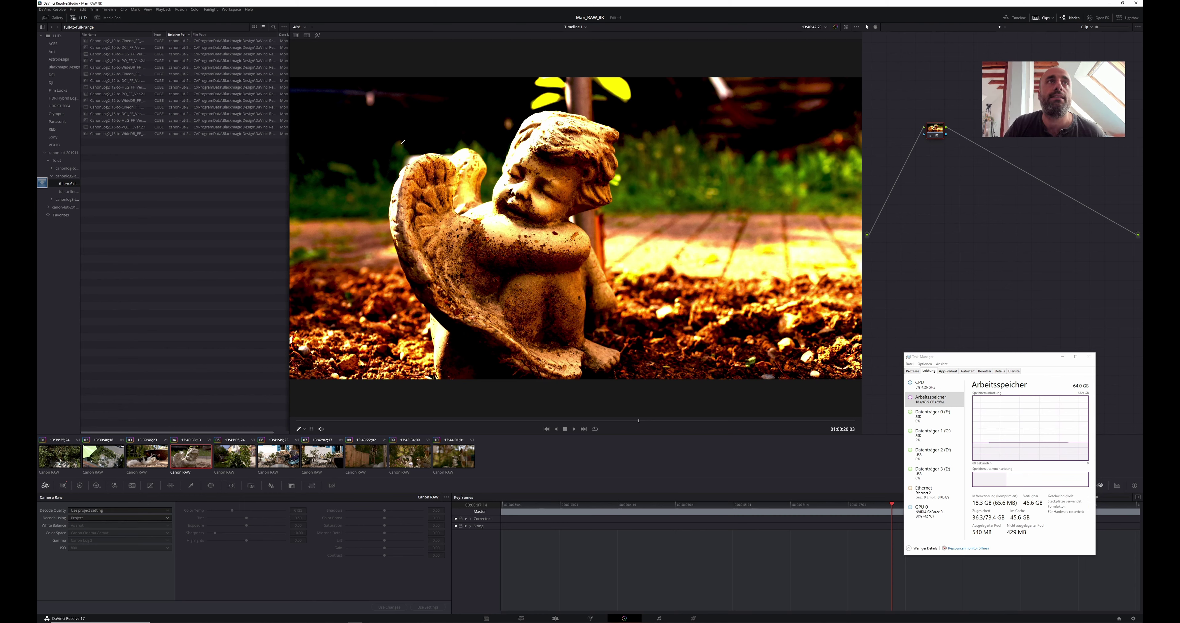
- Disable Use Proxy Media If Available so the statue clip plays from the original RAW footage
{"action": "left_click", "coordinate": [164, 9]}
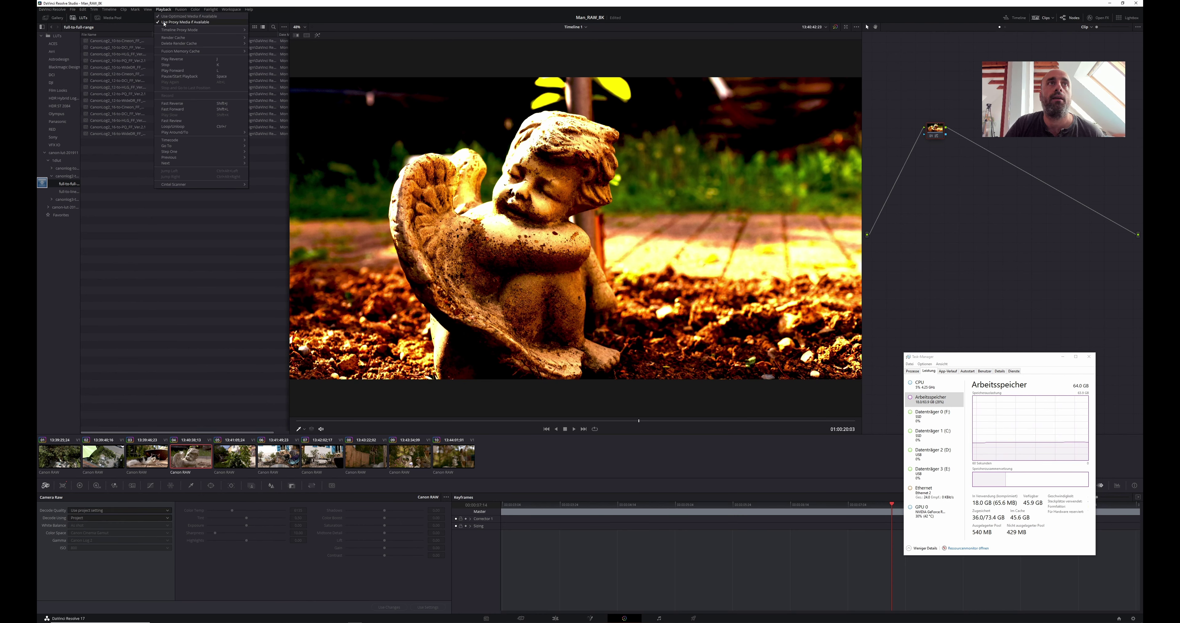
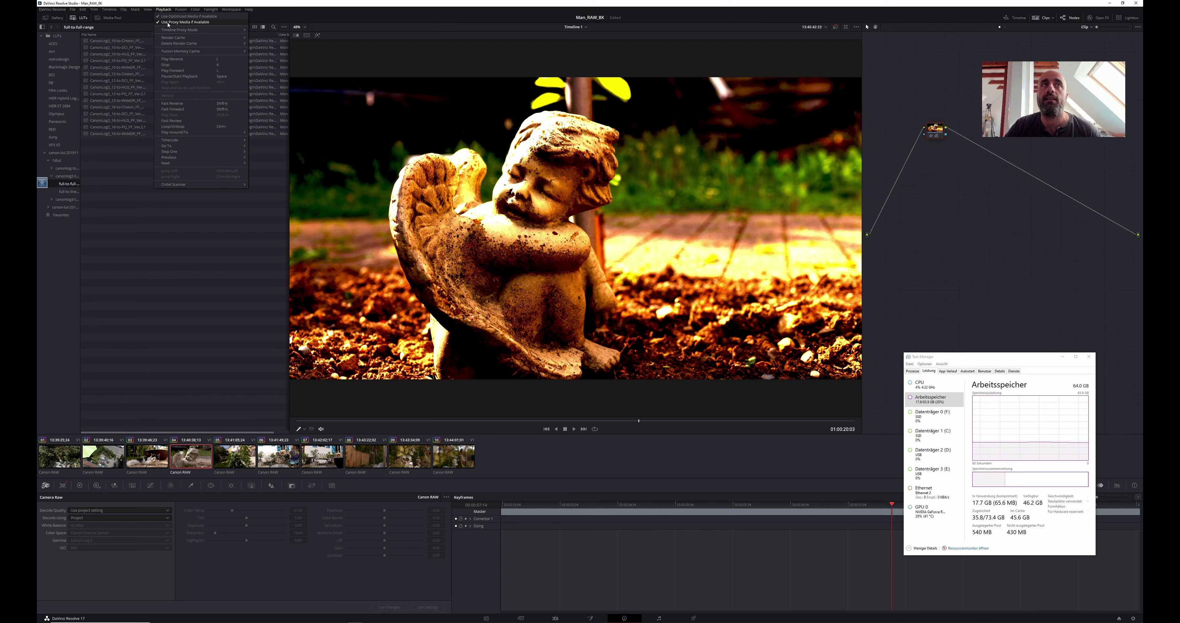
{"action": "left_click", "coordinate": [169, 22]}
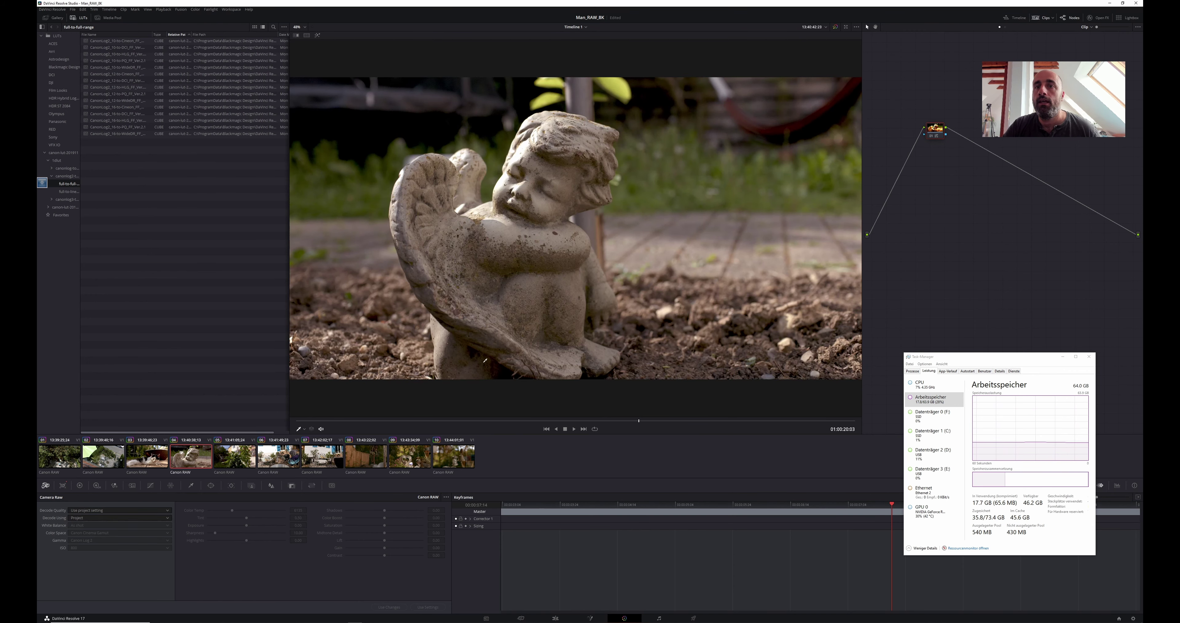
{"action": "left_click", "coordinate": [163, 9]}
{"action": "mouse_move", "coordinate": [181, 11]}
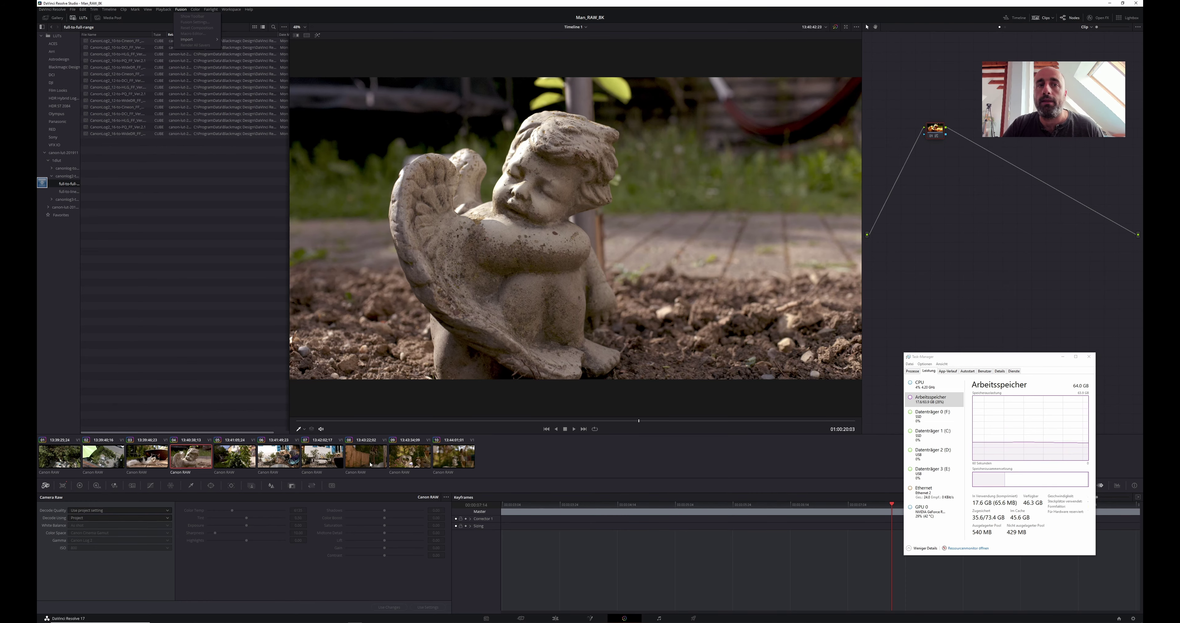
- On the Edit page, place Clean and Simple Fusion titles on Video 2 at the timeline's start and end, and select the opening title
{"action": "left_click", "coordinate": [554, 618]}
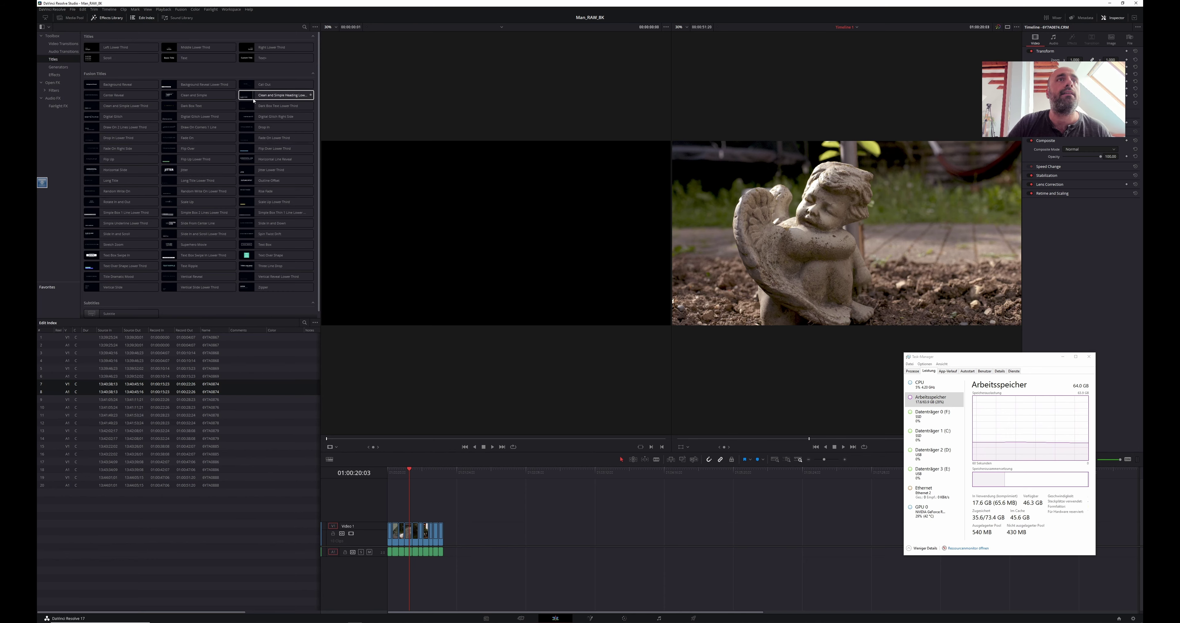
{"action": "mouse_move", "coordinate": [254, 100]}
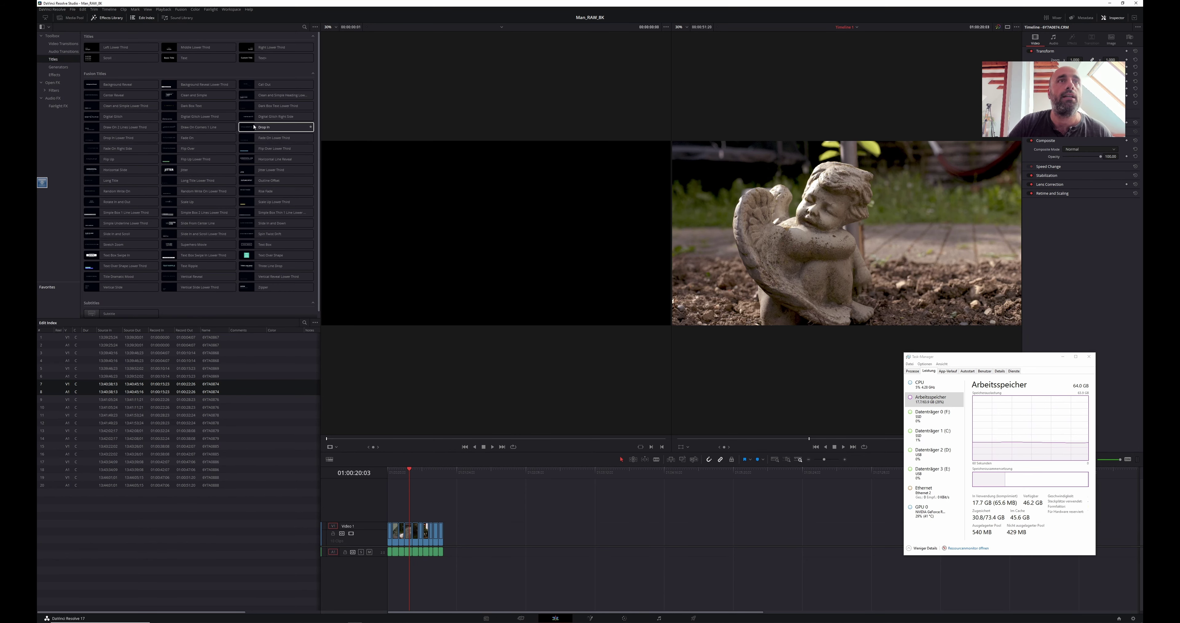
{"action": "mouse_move", "coordinate": [252, 118]}
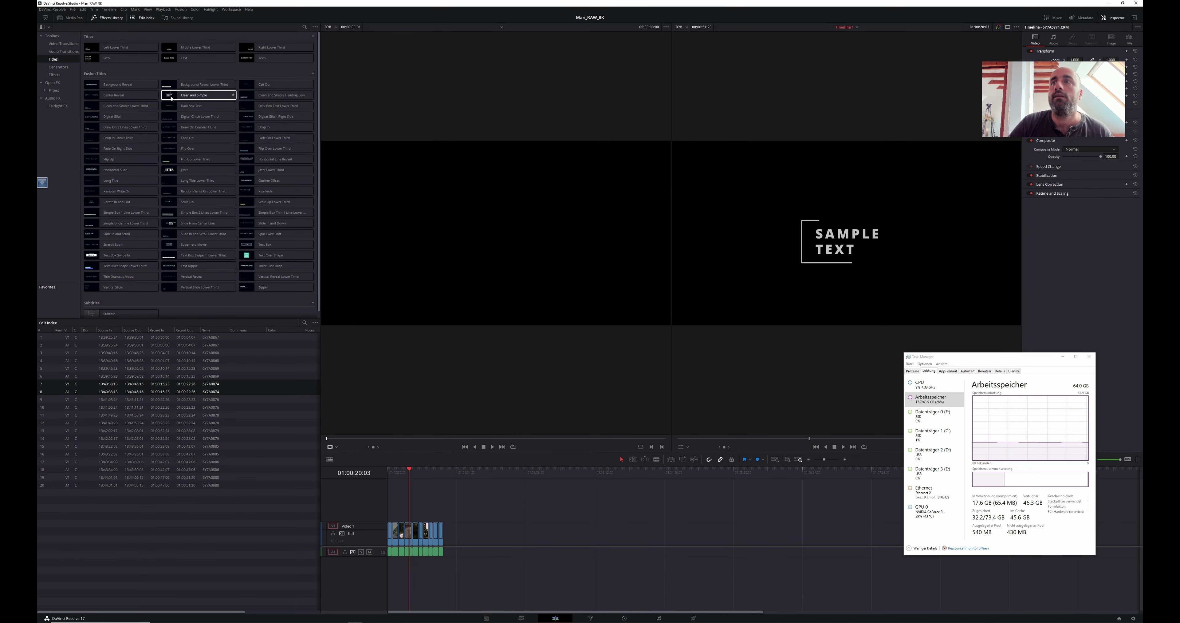
{"action": "left_click_drag", "start_coordinate": [199, 96], "coordinate": [391, 520]}
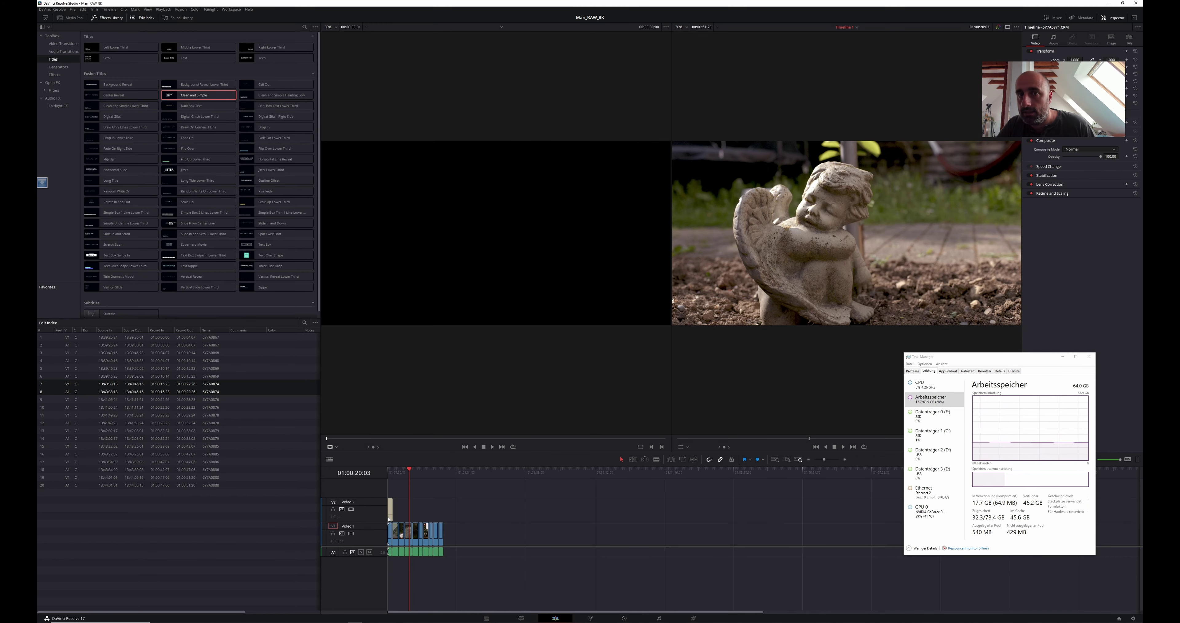
{"action": "left_click_drag", "start_coordinate": [185, 102], "coordinate": [442, 521]}
{"action": "left_click", "coordinate": [392, 510]}
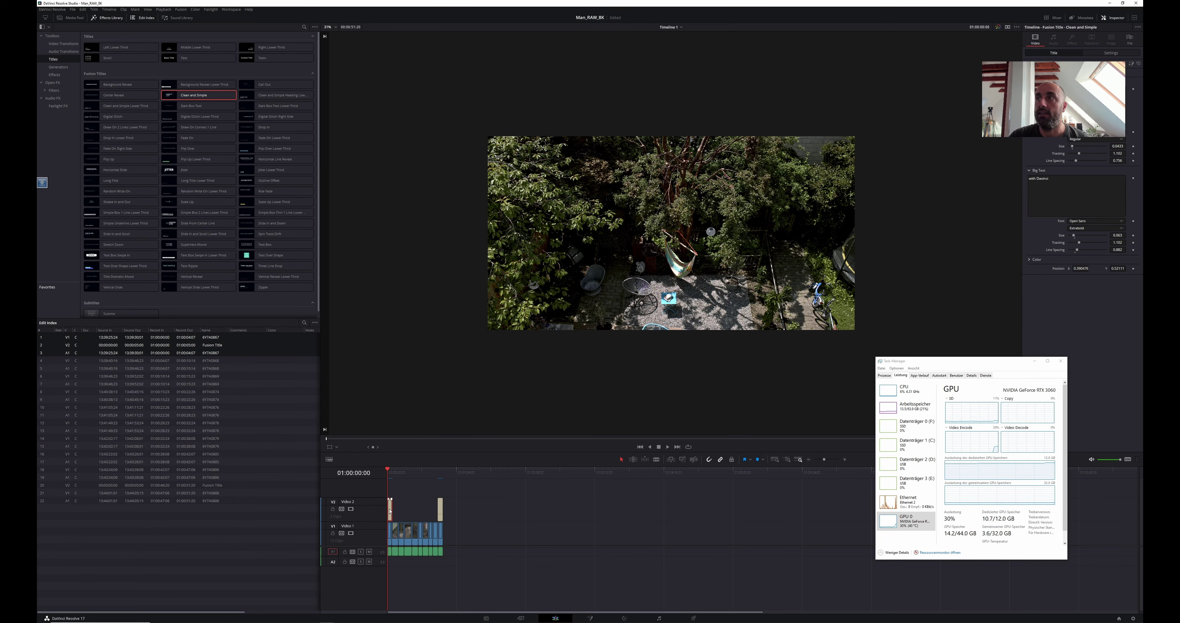
- Switch to the output folder's file window, find the free_download_Youtube music folder, and place Spanish_Rose.mp3 on a new audio track at the timeline's start
{"action": "left_click", "coordinate": [440, 510]}
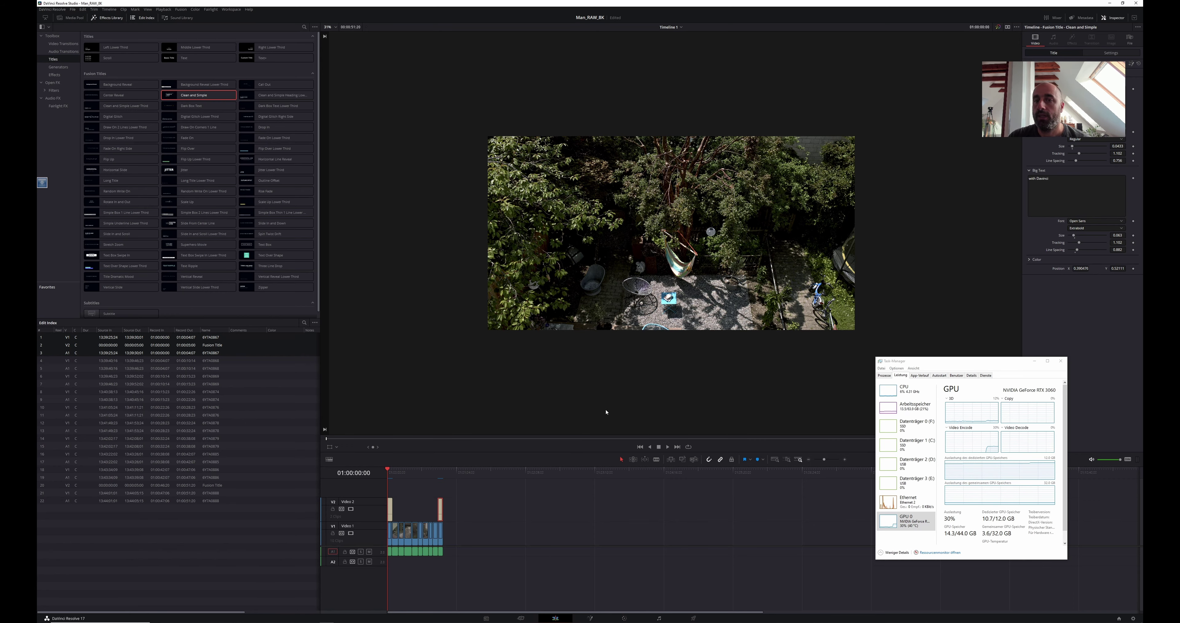
{"action": "mouse_move", "coordinate": [694, 621]}
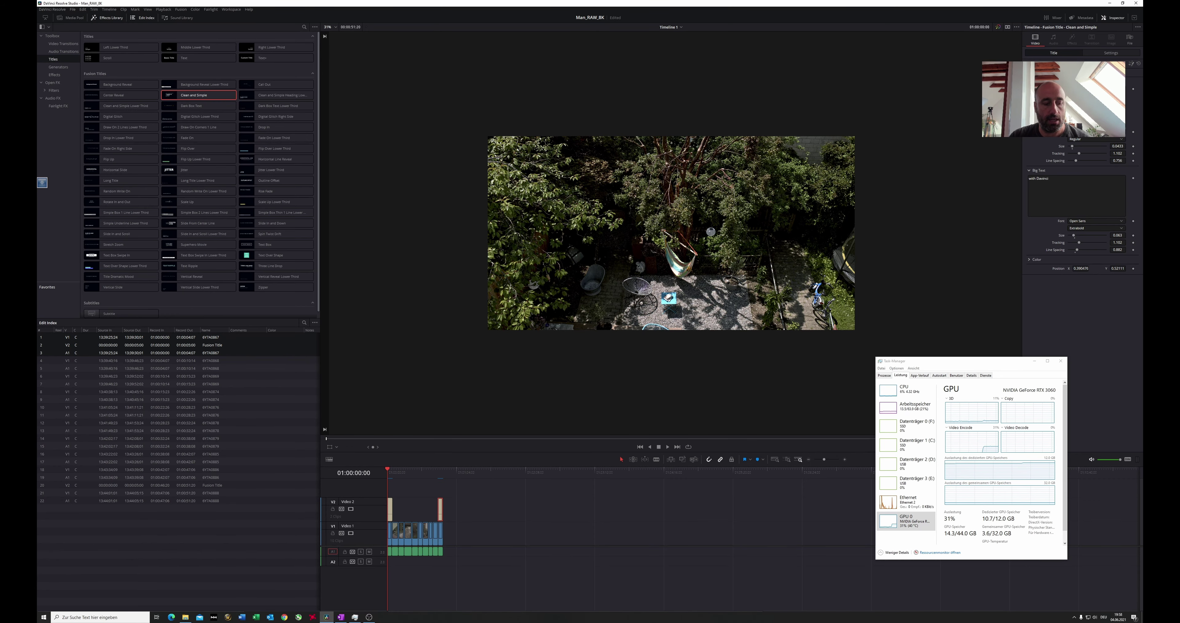
{"action": "key", "text": "alt+Tab"}
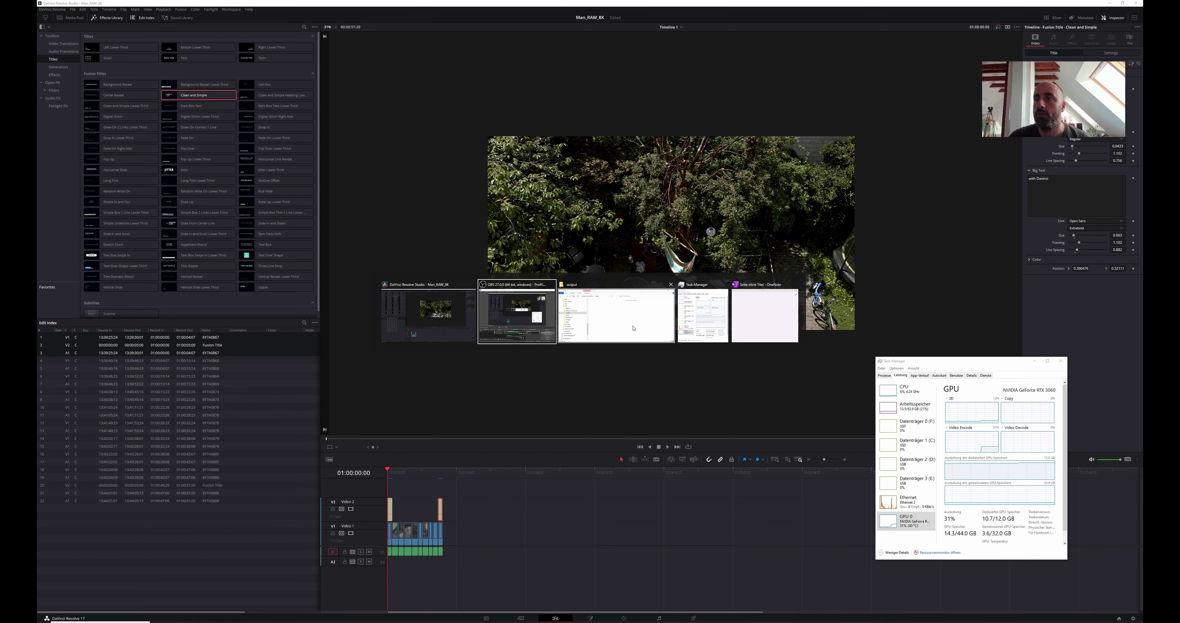
{"action": "left_click", "coordinate": [634, 328]}
{"action": "scroll", "coordinate": [448, 356], "scroll_direction": "up", "scroll_amount": 3}
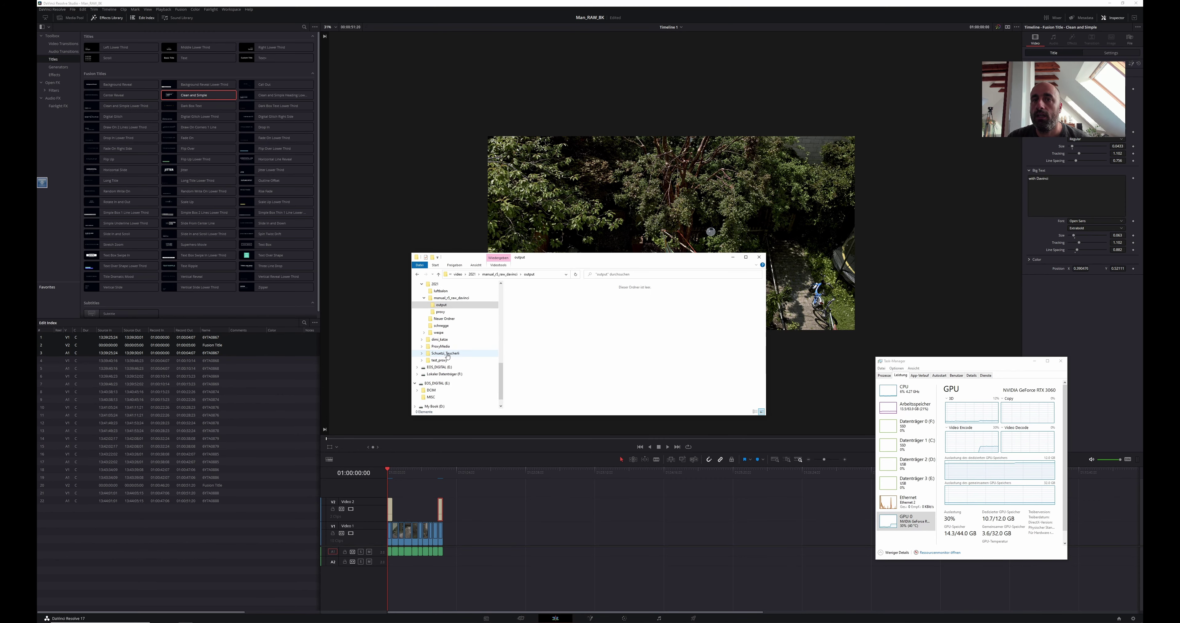
{"action": "scroll", "coordinate": [448, 356], "scroll_direction": "up", "scroll_amount": 6}
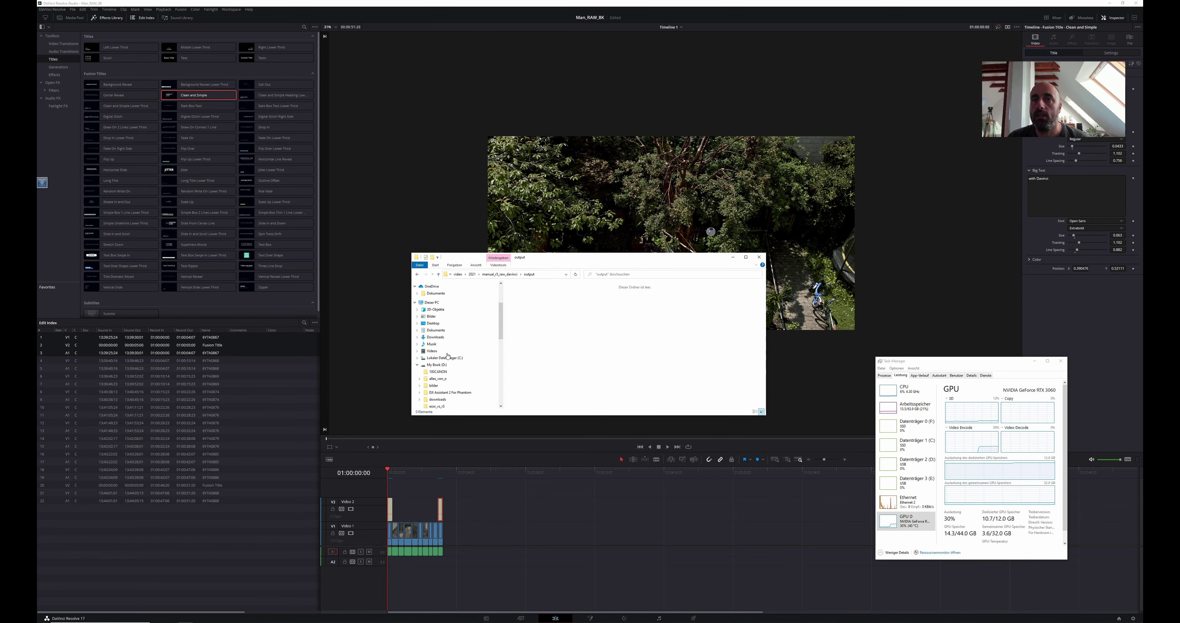
{"action": "left_click", "coordinate": [435, 345]}
{"action": "double_click", "coordinate": [531, 293]}
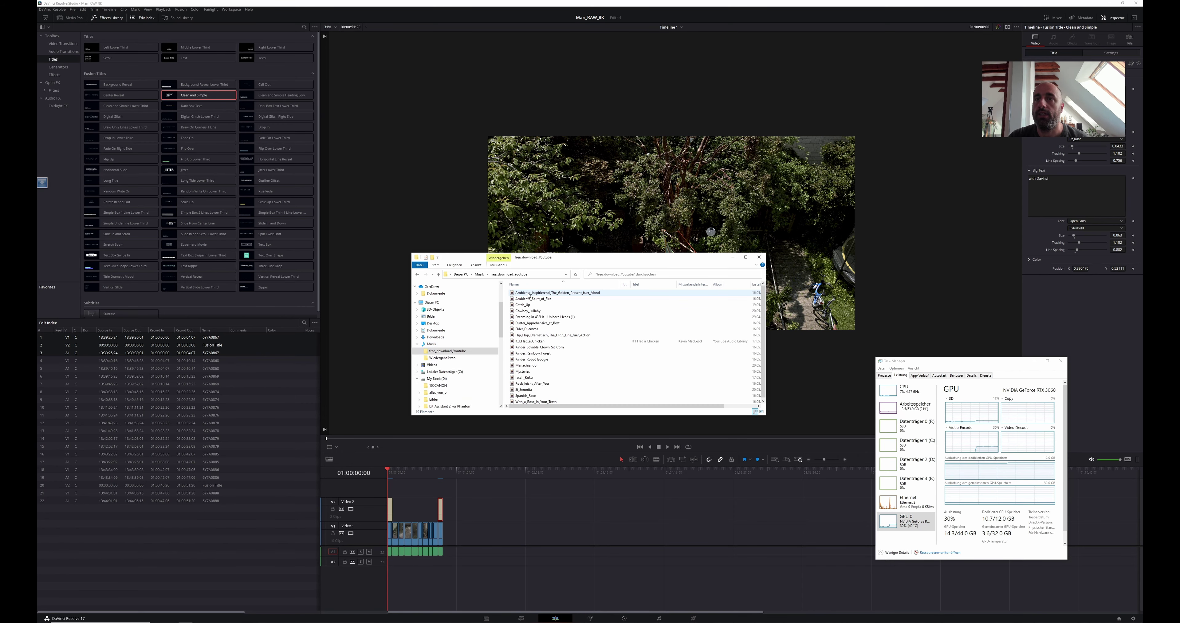
{"action": "left_click_drag", "start_coordinate": [527, 393], "coordinate": [388, 562]}
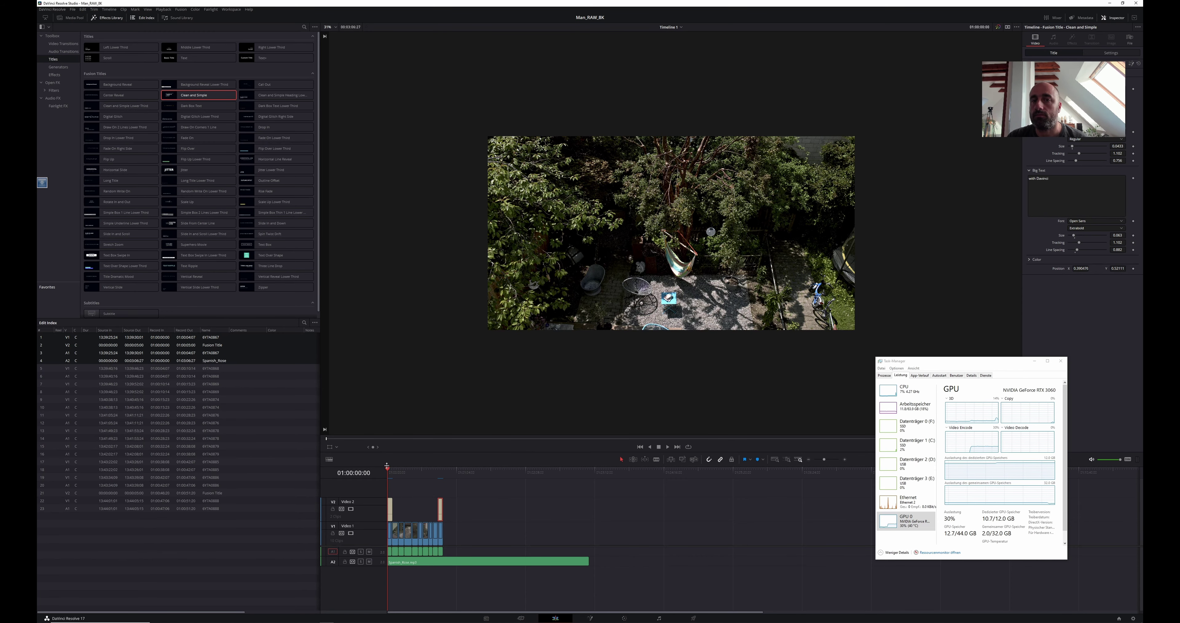
- On the Cut page, split the Spanish_Rose music at the end of the last video clip and delete the excess part
{"action": "left_click_drag", "start_coordinate": [388, 471], "coordinate": [444, 477]}
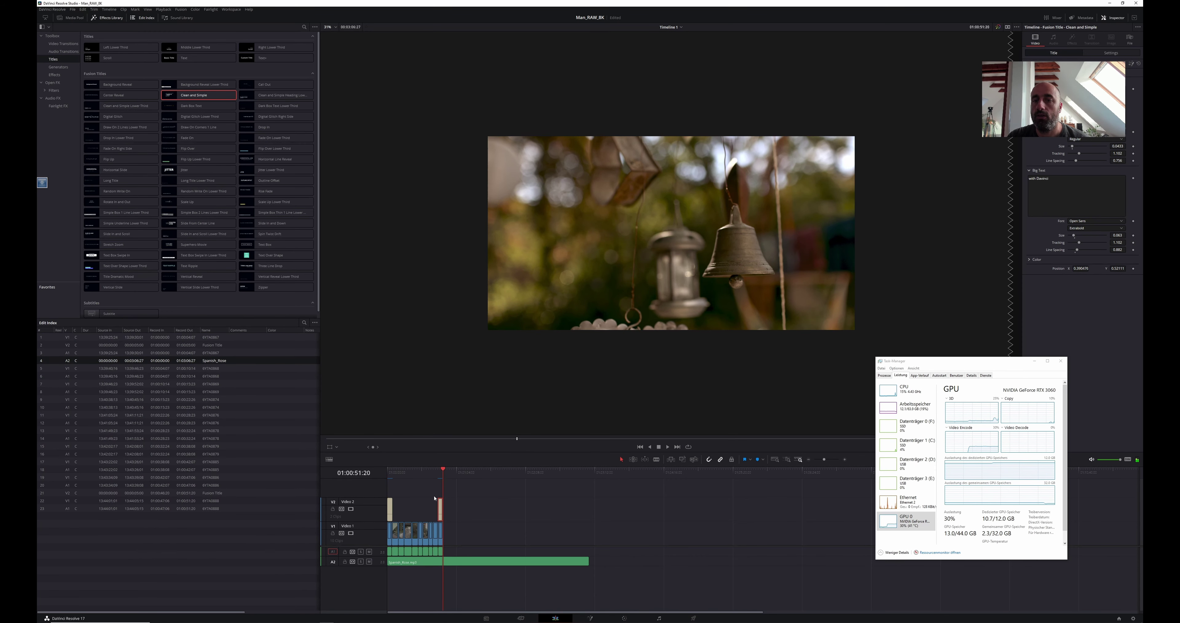
{"action": "mouse_move", "coordinate": [525, 619]}
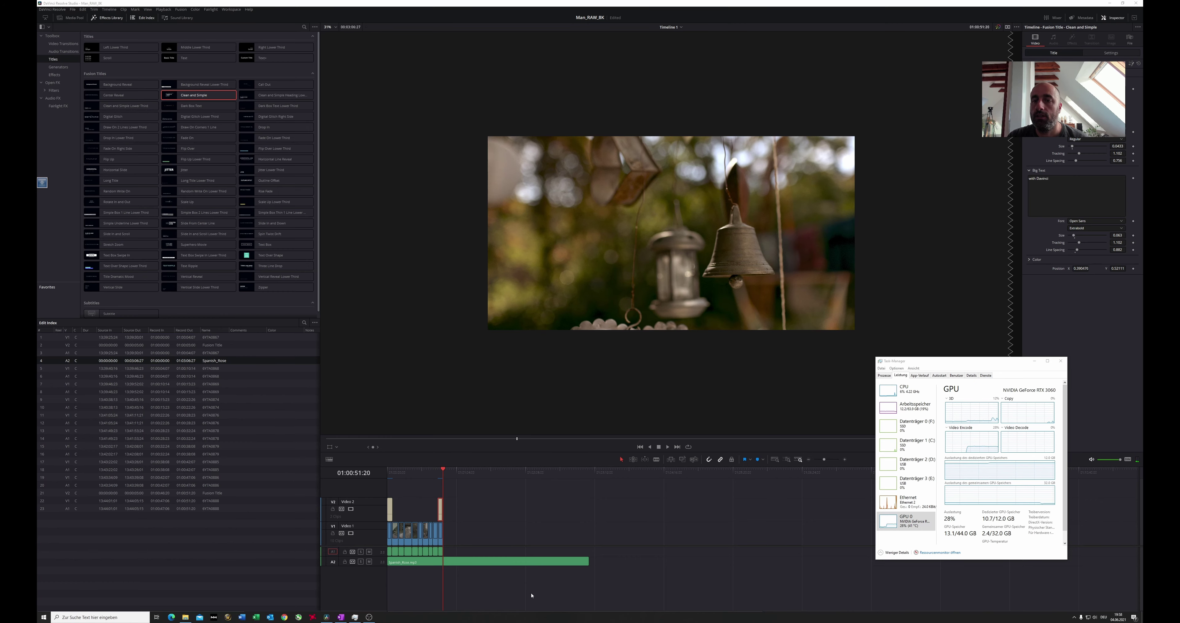
{"action": "left_click", "coordinate": [496, 521]}
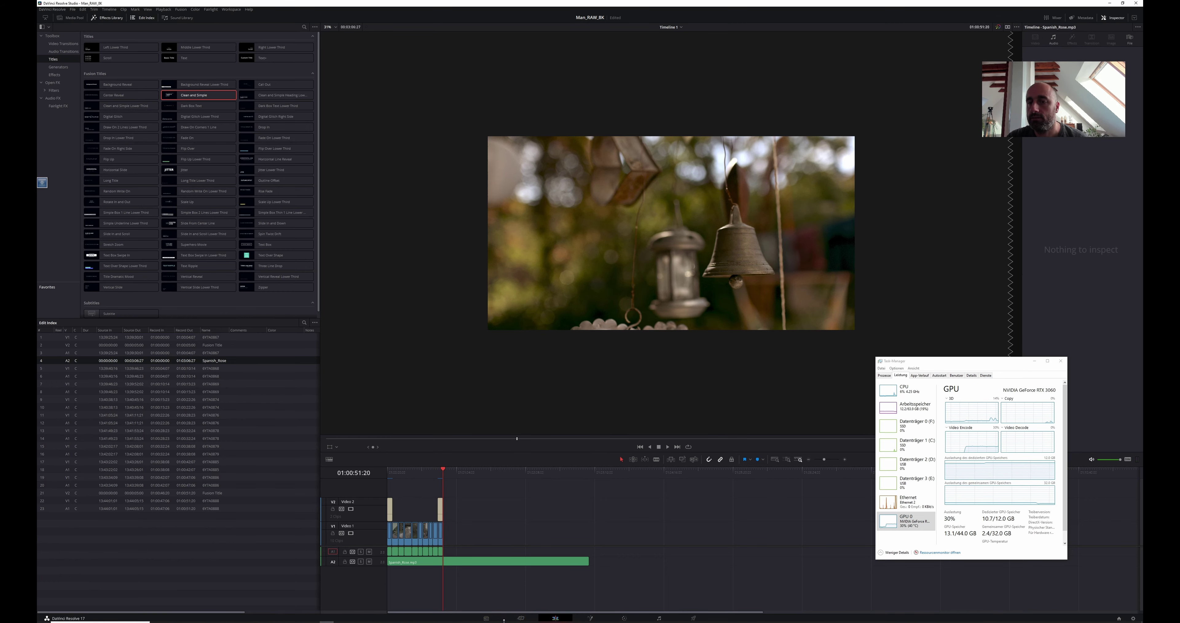
{"action": "left_click", "coordinate": [525, 619]}
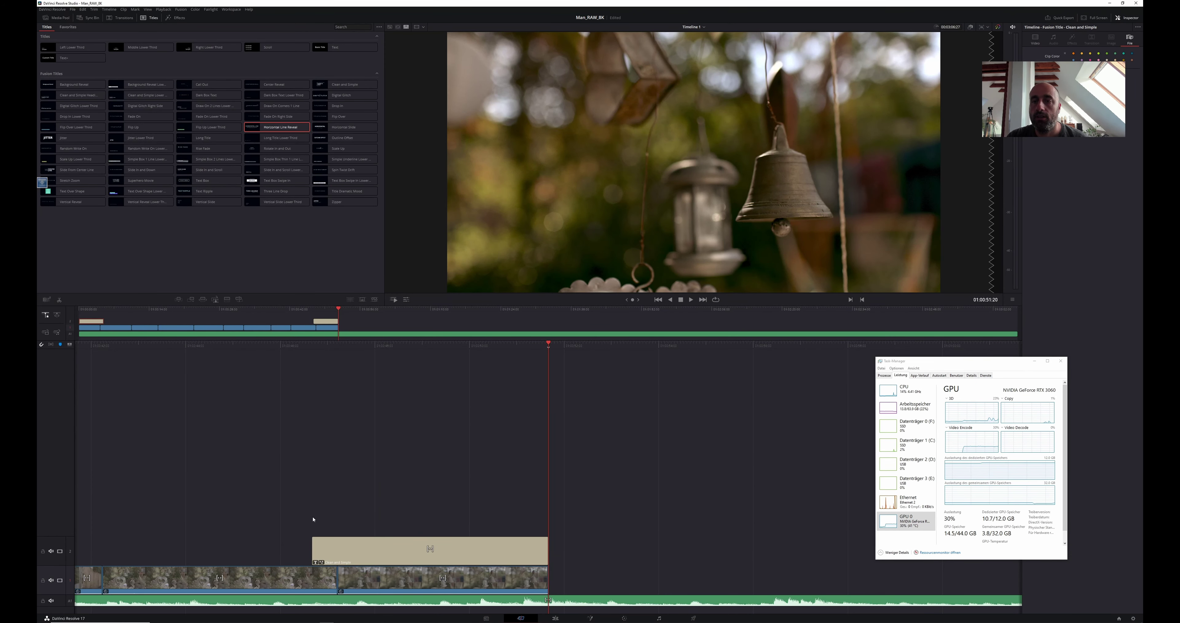
{"action": "left_click", "coordinate": [597, 601]}
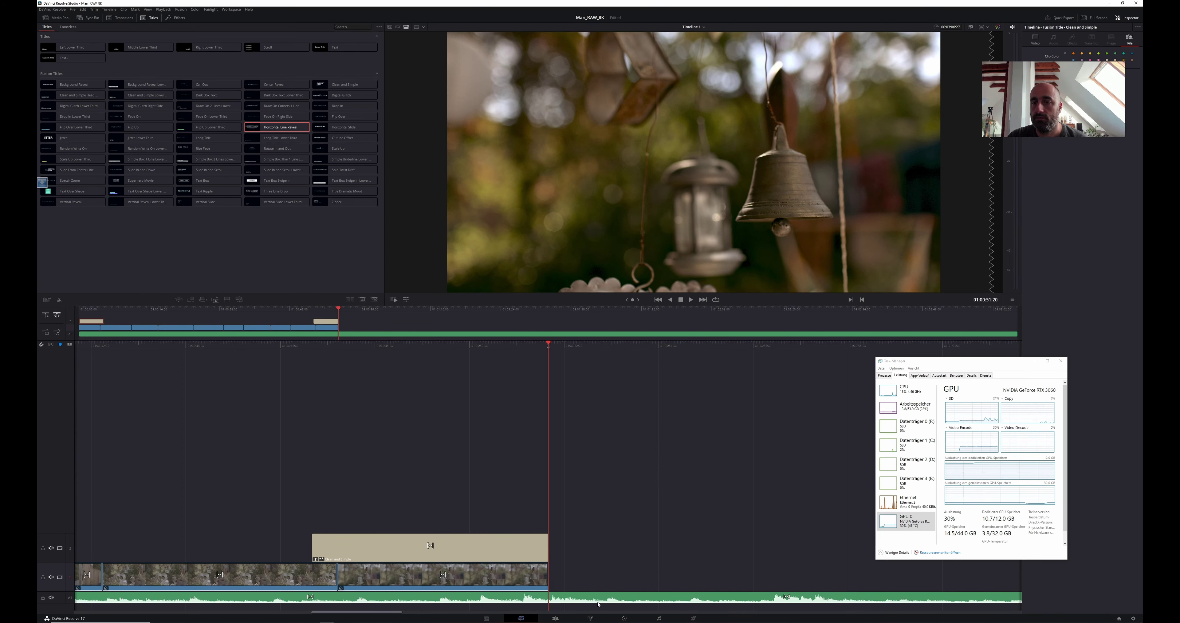
{"action": "key", "text": "Delete"}
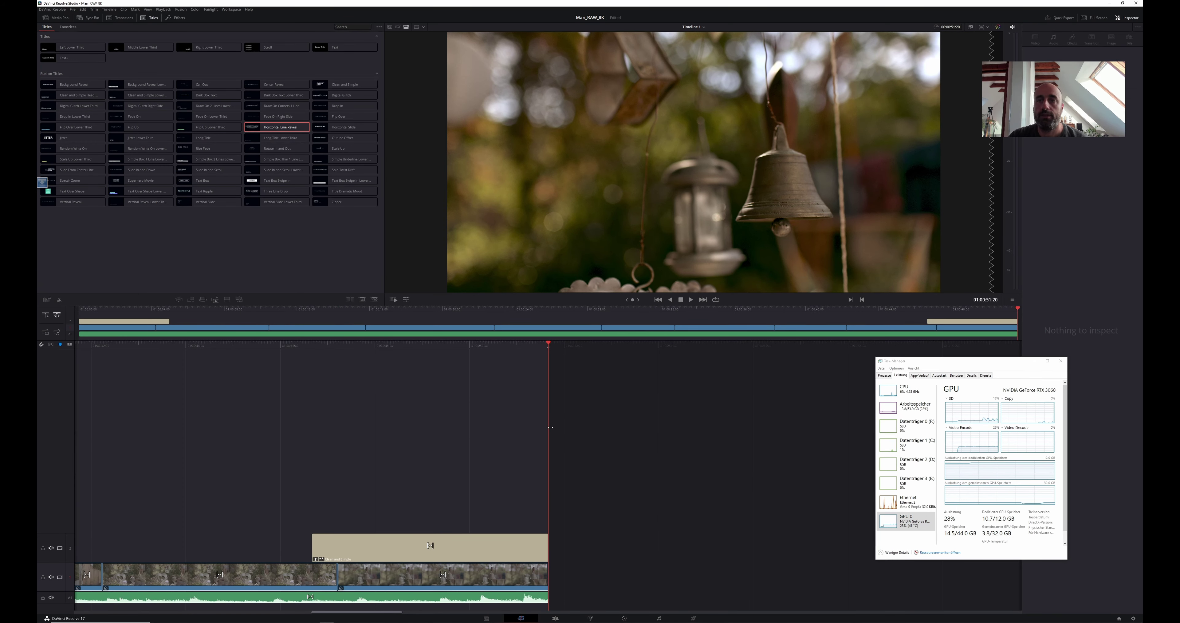
- Move the playhead back into the opening title, play the timeline up to the cat clip, and stop playback
{"action": "left_click", "coordinate": [224, 327]}
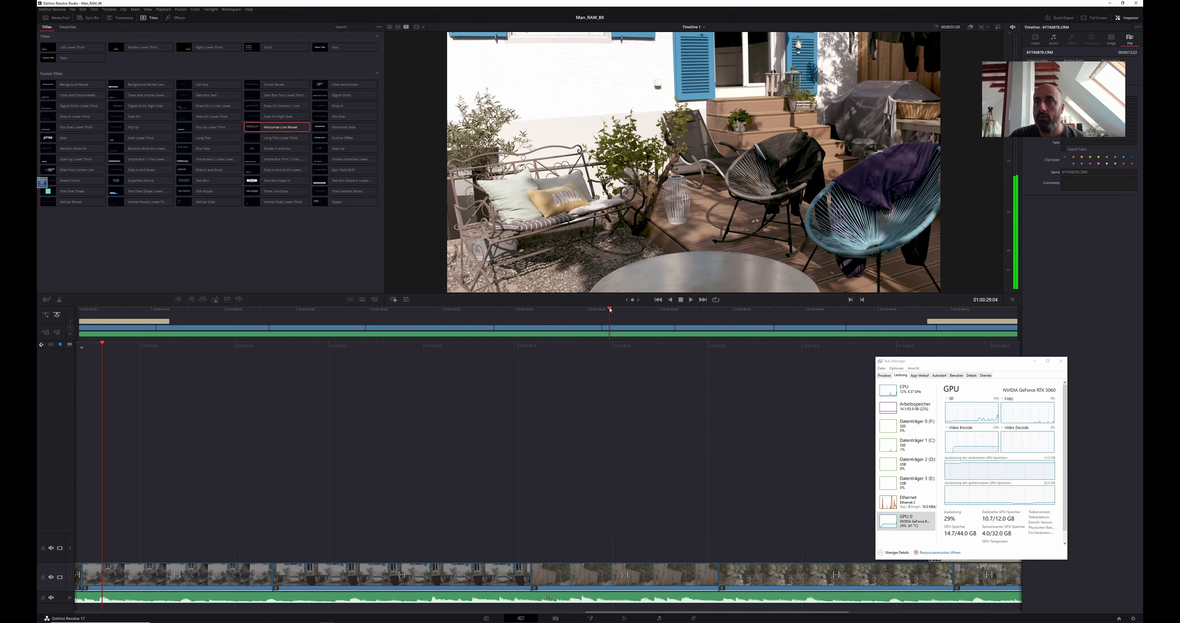
{"action": "left_click", "coordinate": [168, 311]}
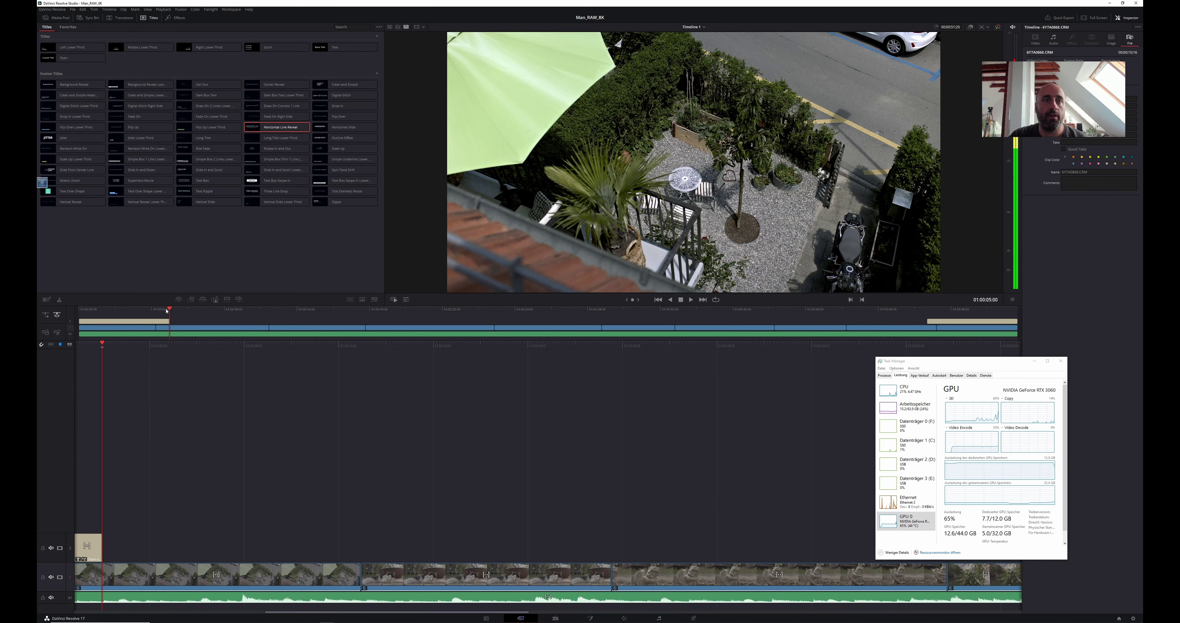
{"action": "left_click_drag", "start_coordinate": [169, 306], "coordinate": [116, 308]}
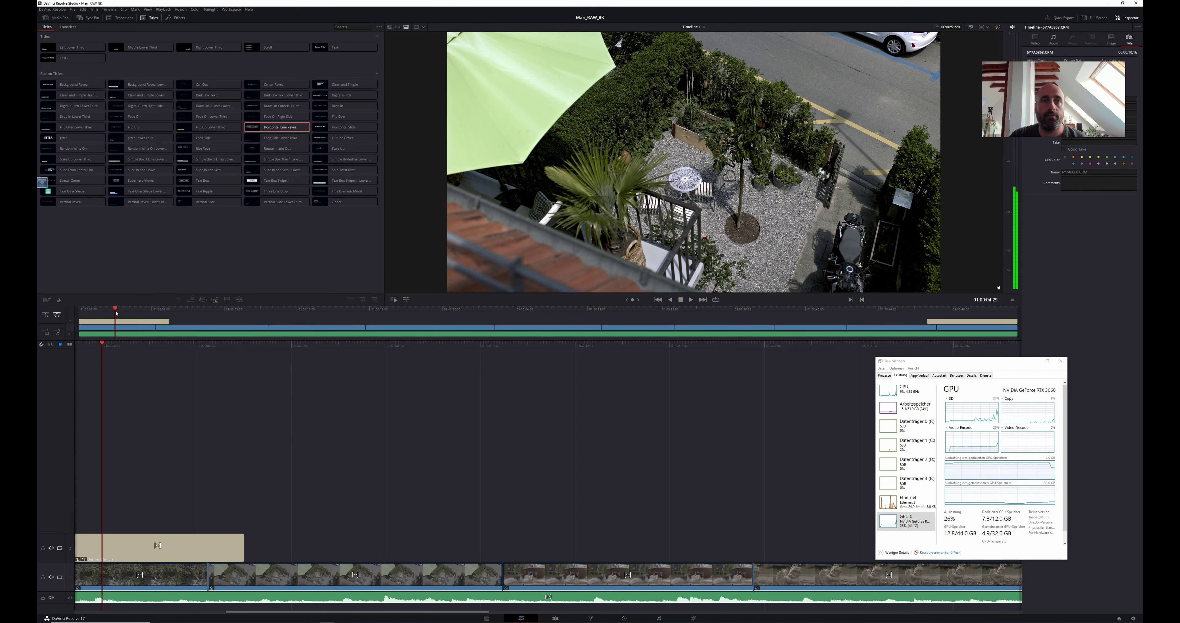
{"action": "left_click", "coordinate": [691, 301]}
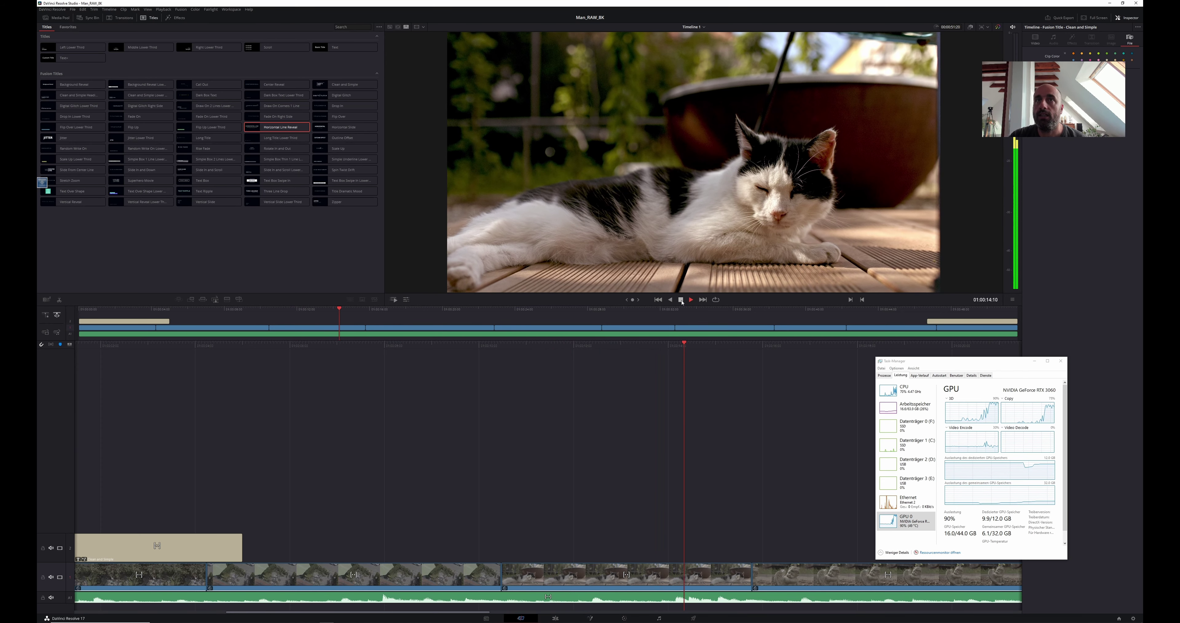
{"action": "left_click", "coordinate": [690, 300]}
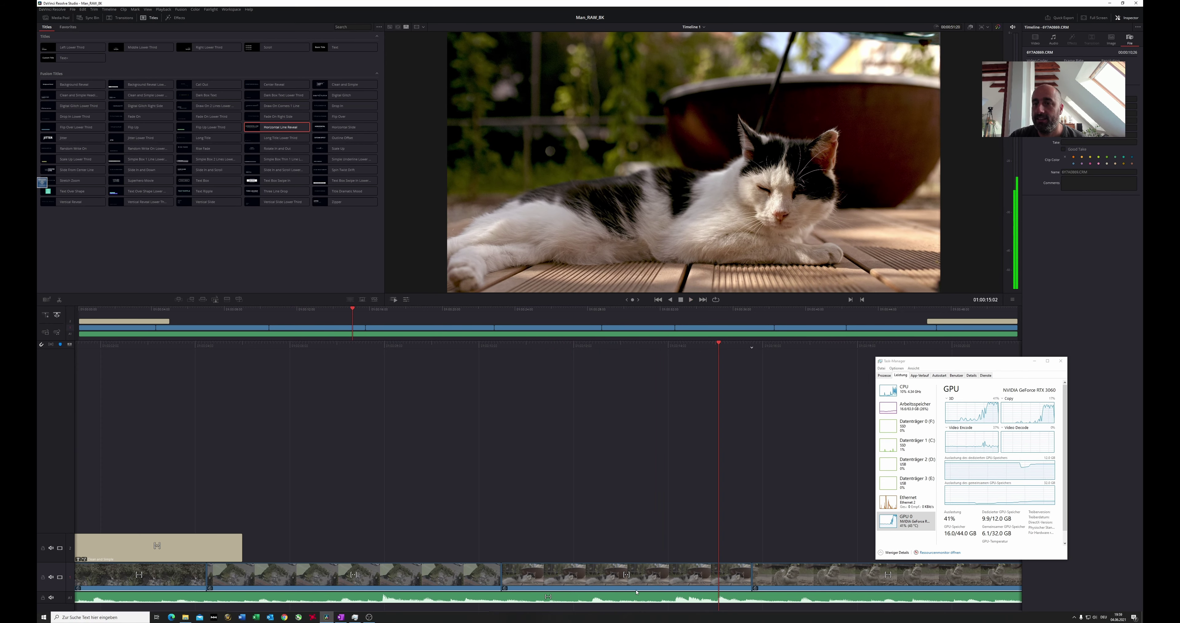
- On the Color page, play from the cat clip into the statue clip and stop playback
{"action": "left_click", "coordinate": [625, 619]}
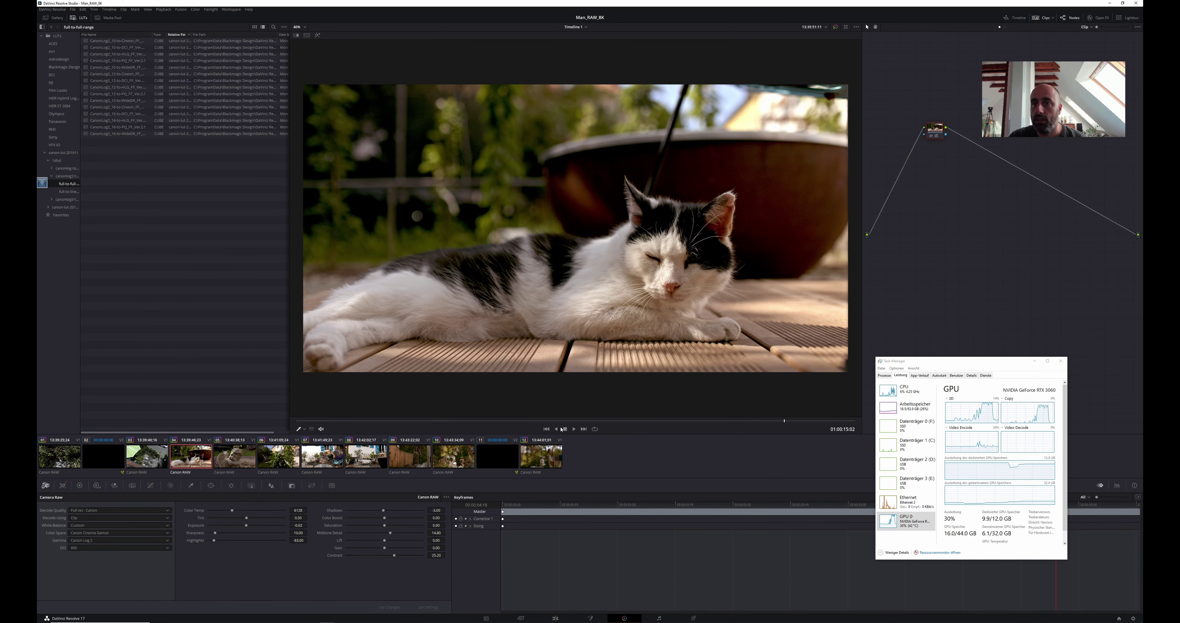
{"action": "left_click", "coordinate": [576, 429]}
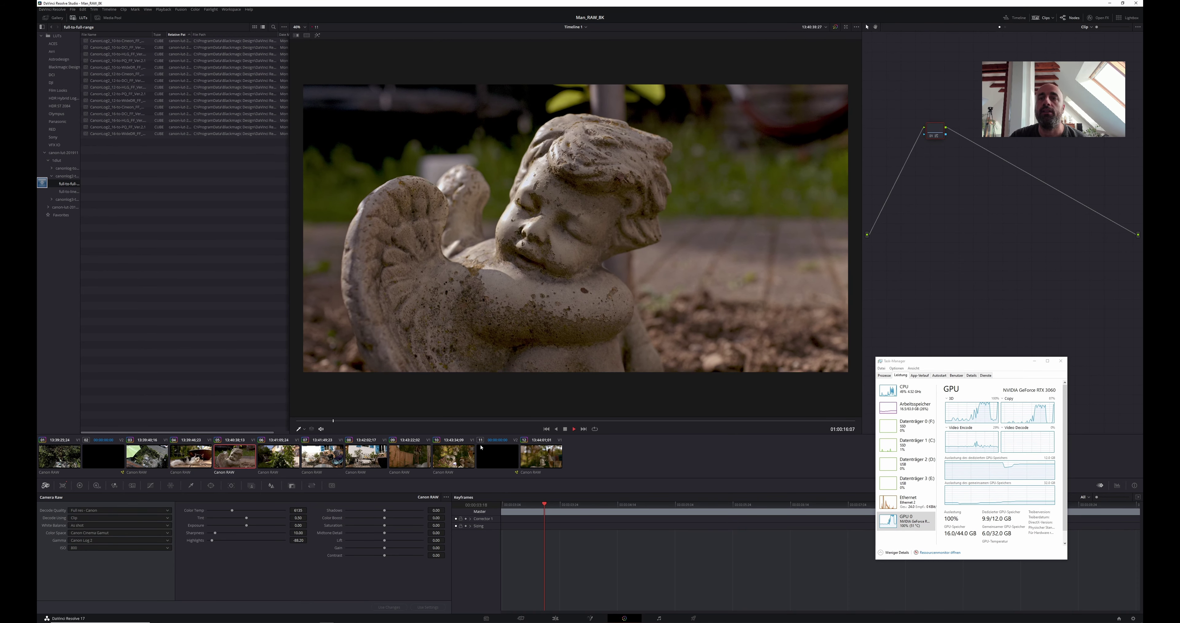
{"action": "left_click", "coordinate": [565, 428]}
- Enable Use Proxy Media If Available, play the statue clip from its proxy, and stop playback
{"action": "left_click", "coordinate": [160, 13]}
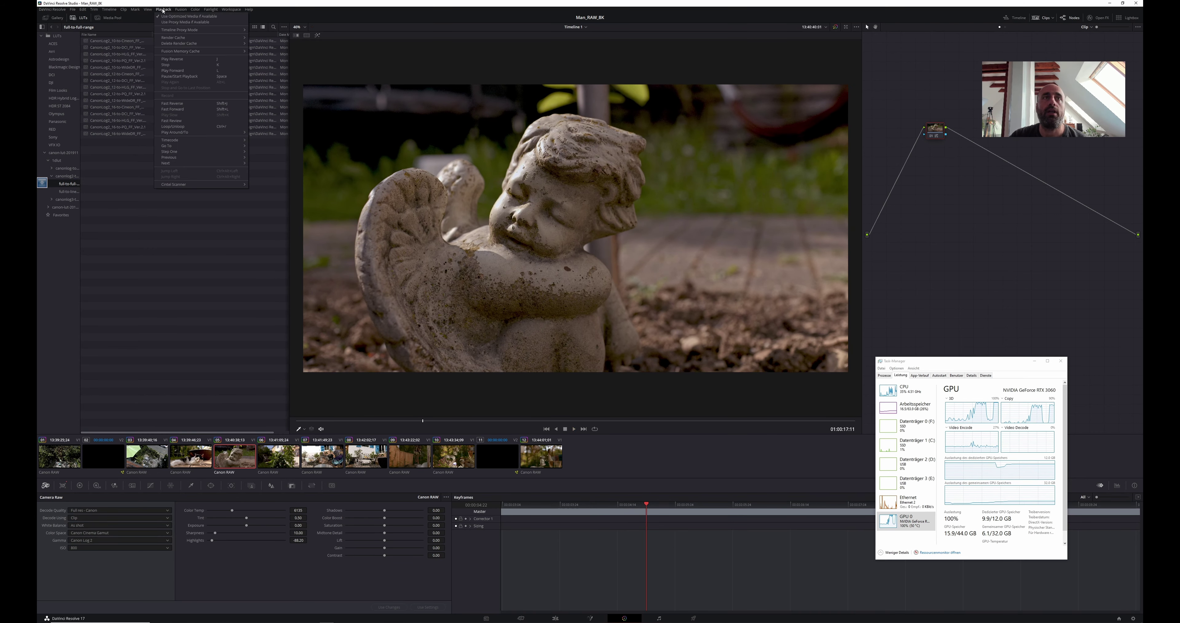
{"action": "left_click", "coordinate": [233, 42]}
{"action": "left_click_drag", "start_coordinate": [233, 42], "coordinate": [416, 98]}
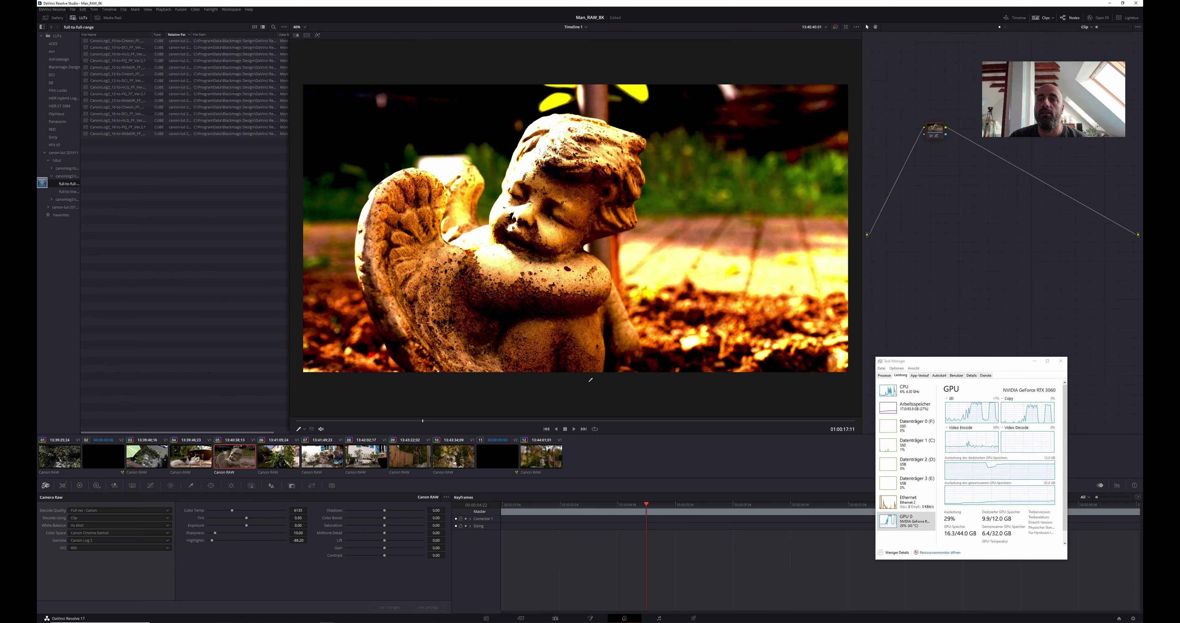
{"action": "left_click", "coordinate": [574, 431]}
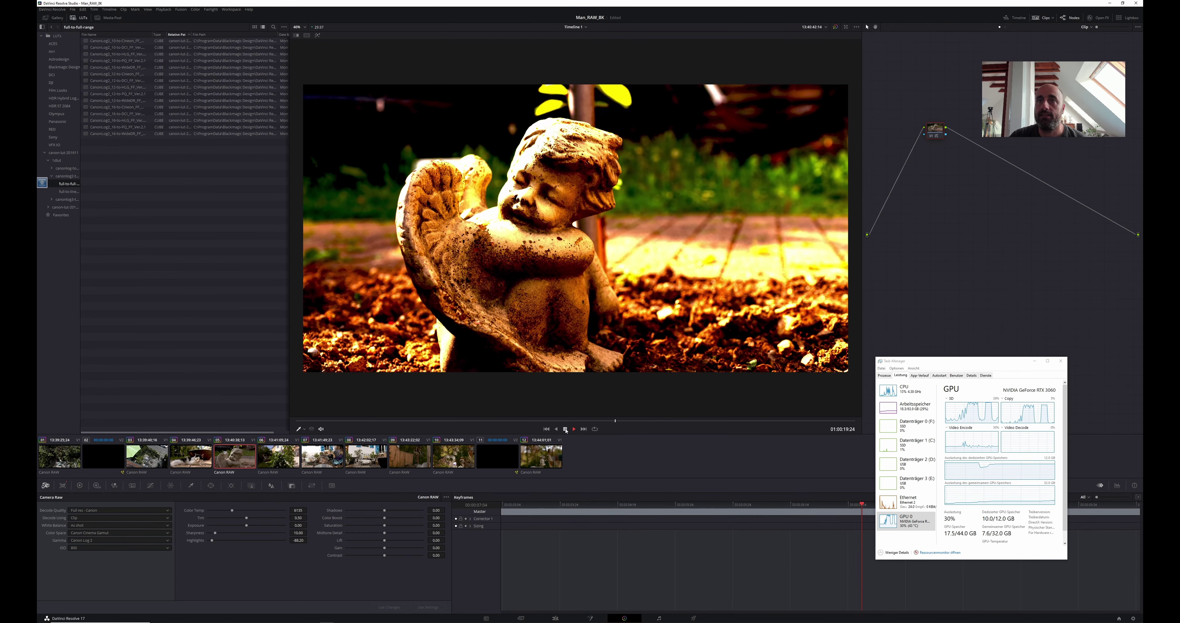
{"action": "left_click", "coordinate": [566, 430]}
- Return to the timeline's start, and inspect the hanging heart clip and the final bell clip with the closing title
{"action": "key", "text": "Home"}
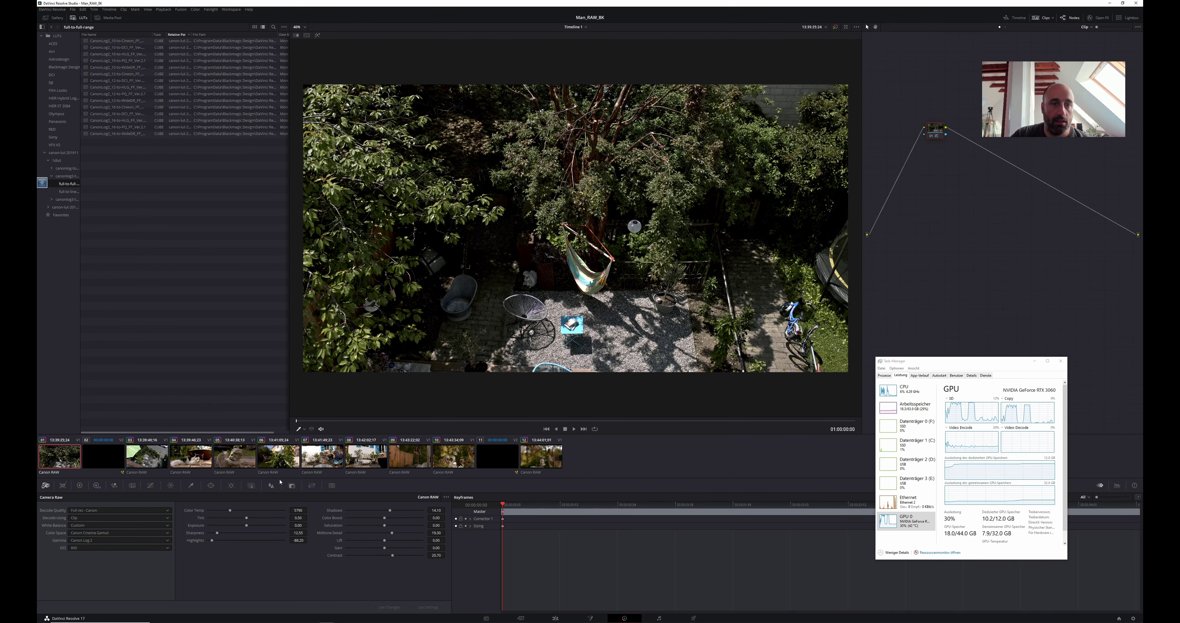
{"action": "left_click", "coordinate": [461, 462]}
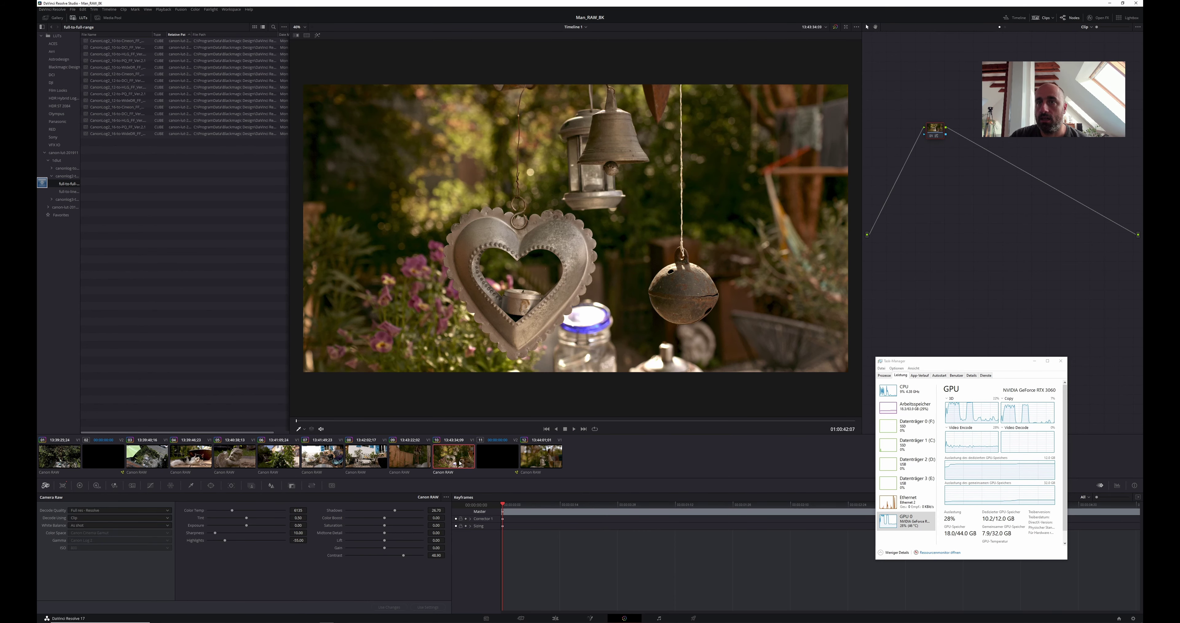
{"action": "left_click", "coordinate": [551, 454]}
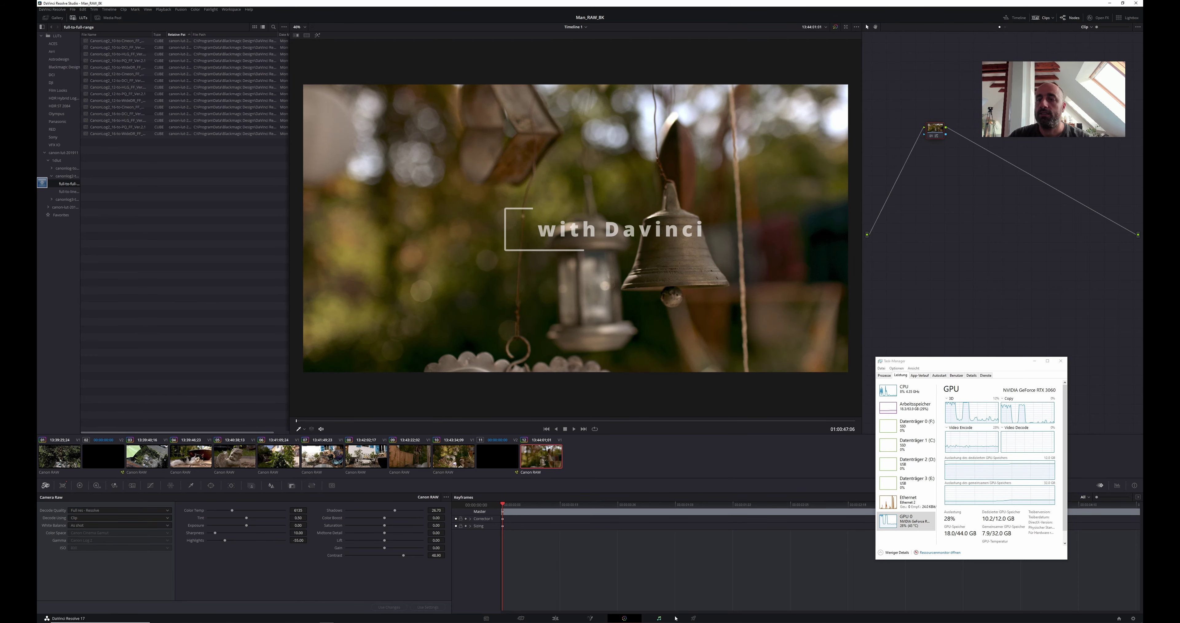
- On the Deliver page, set the render resolution to Custom with a size of 8192 x 4320
{"action": "left_click", "coordinate": [695, 618]}
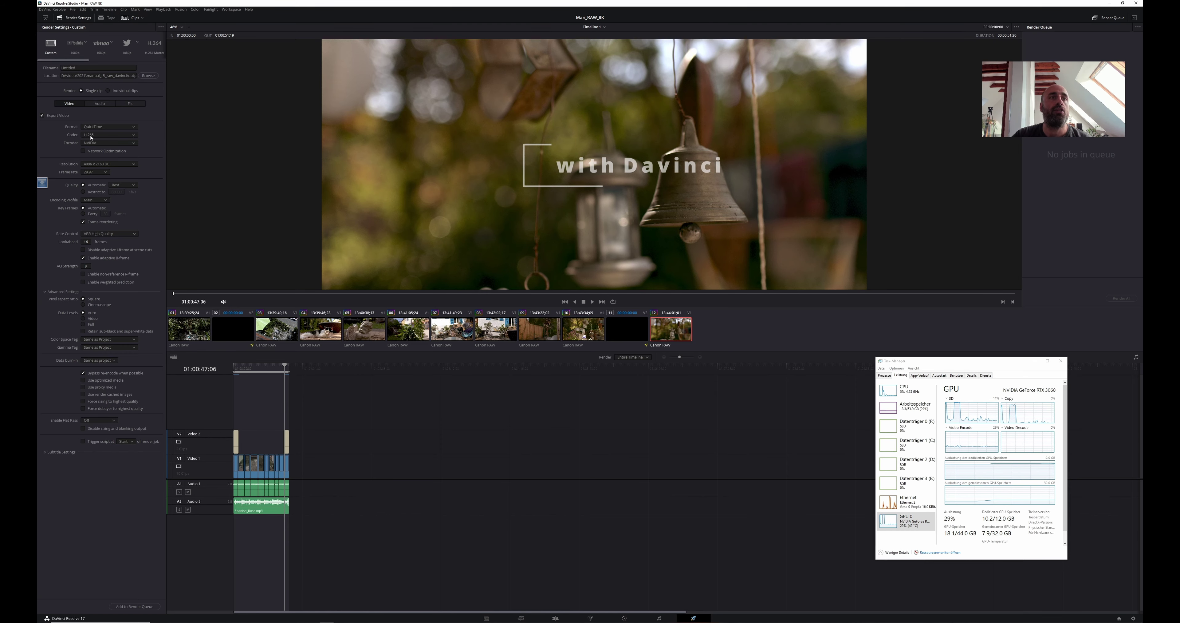
{"action": "left_click", "coordinate": [93, 166]}
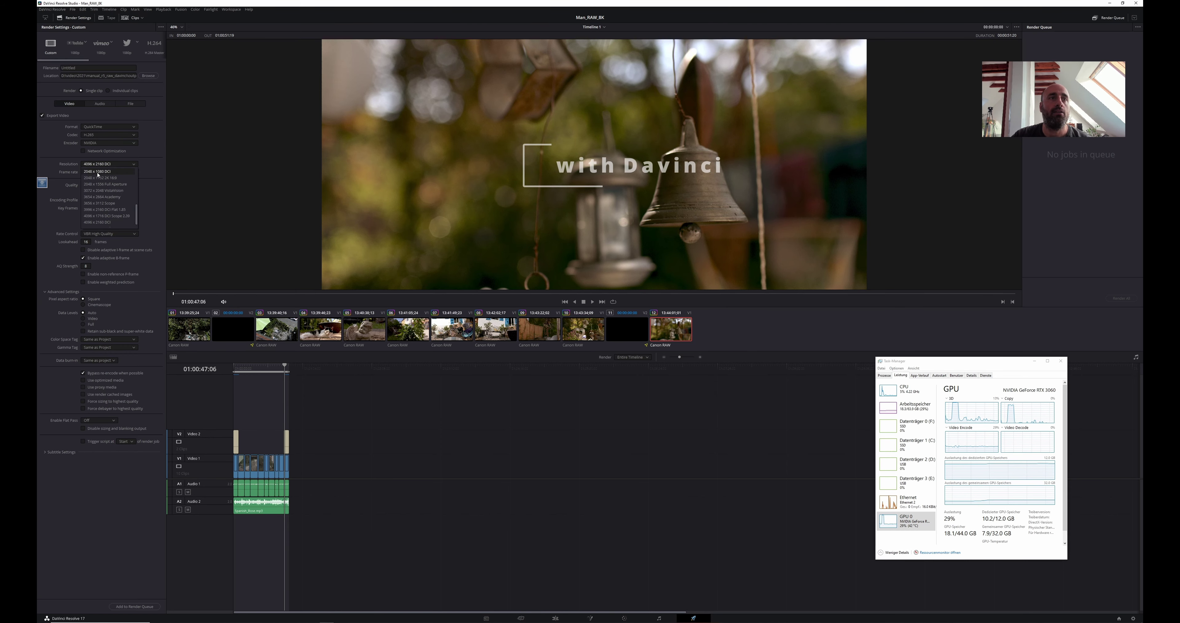
{"action": "left_click", "coordinate": [93, 171]}
{"action": "left_click", "coordinate": [90, 172]}
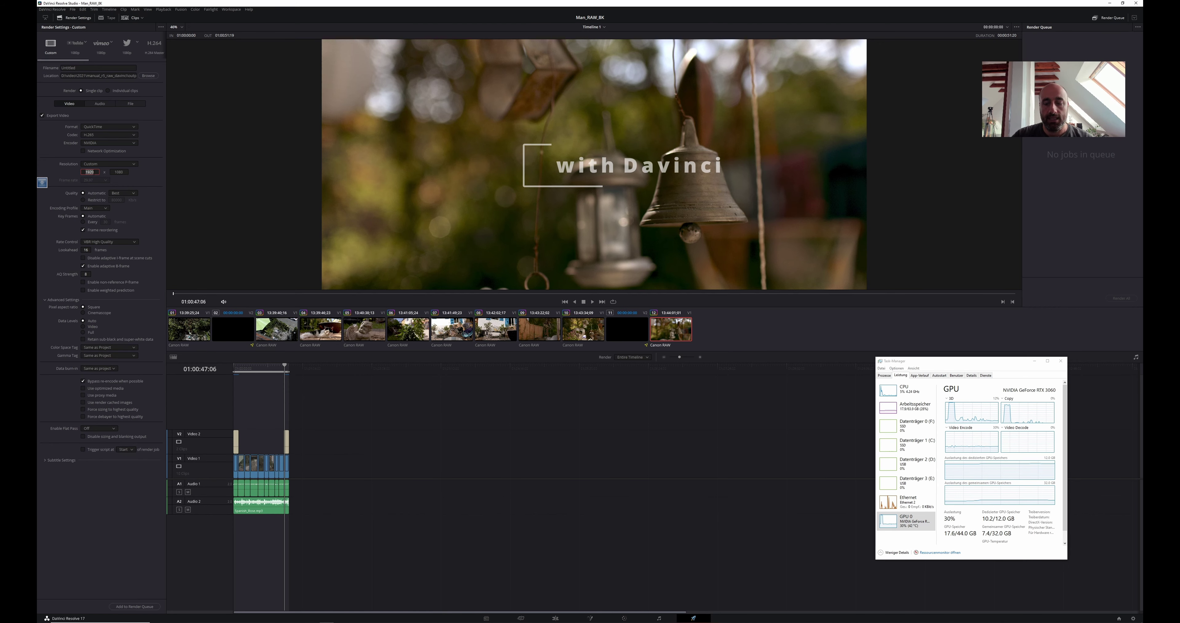
{"action": "type", "text": "81"}
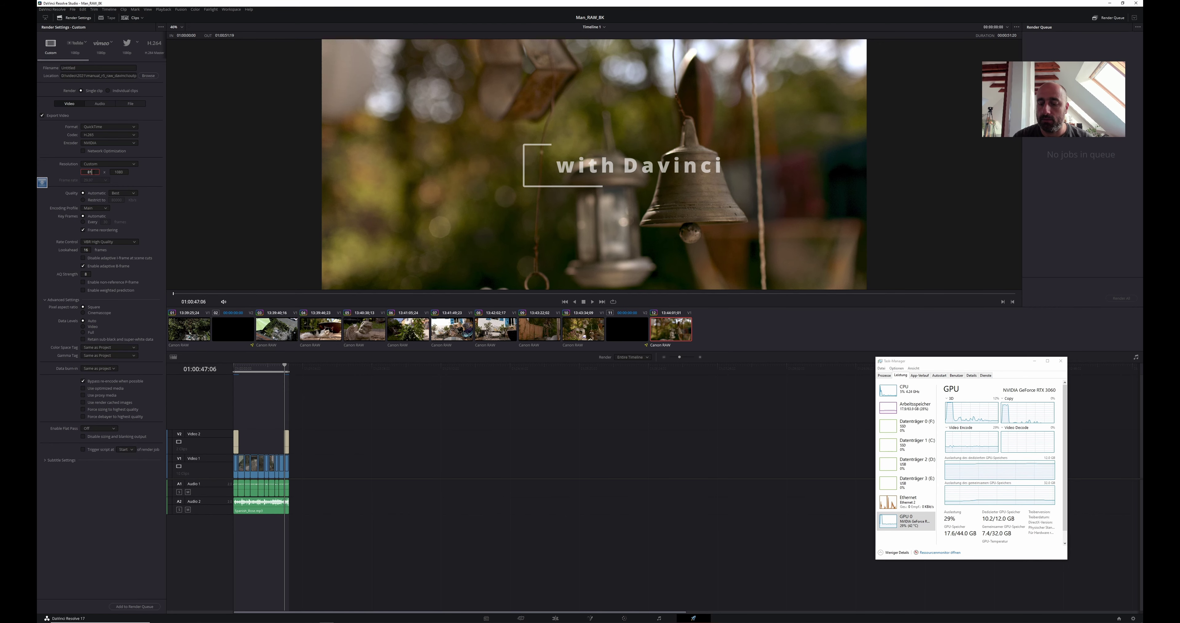
{"action": "type", "text": "92"}
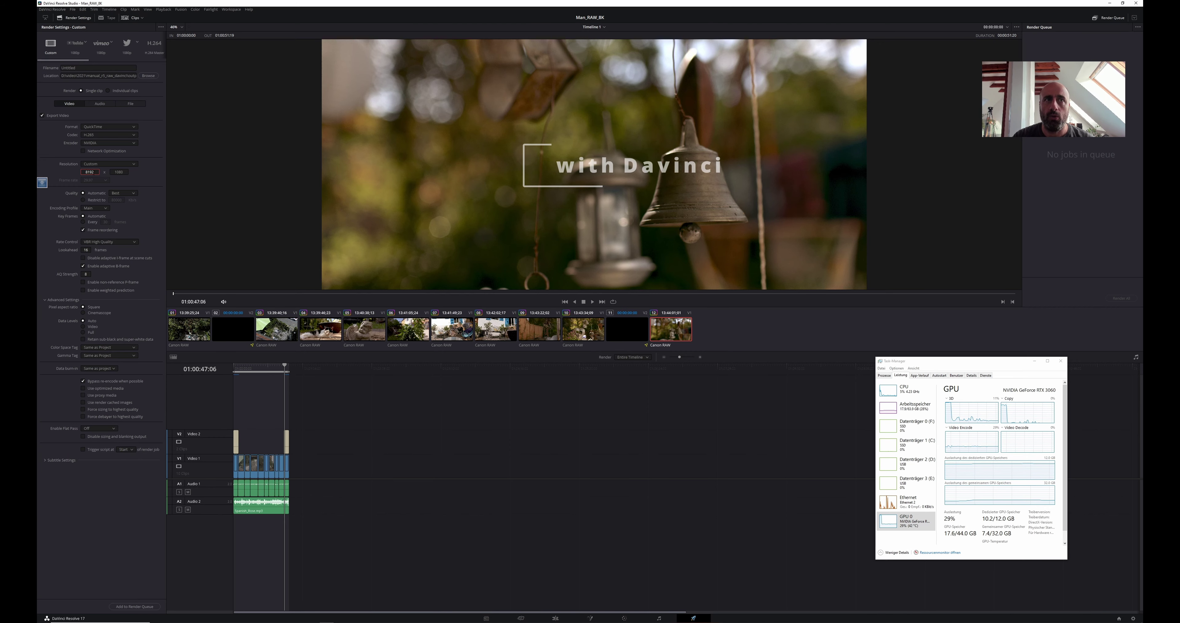
{"action": "key", "text": "Tab"}
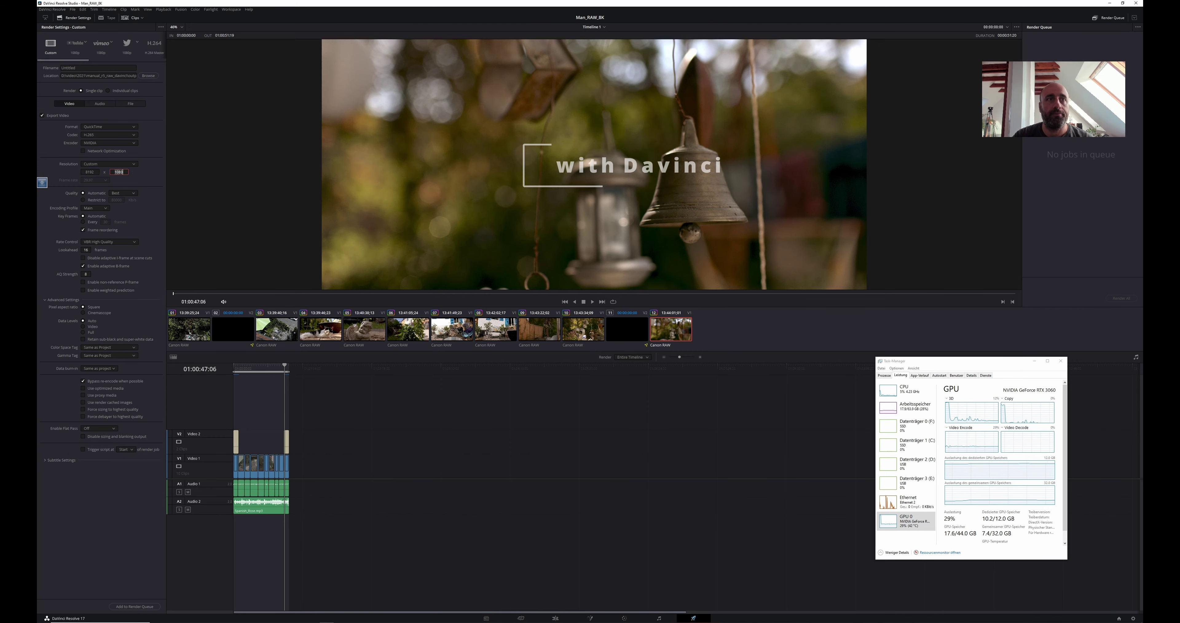
{"action": "type", "text": "432"}
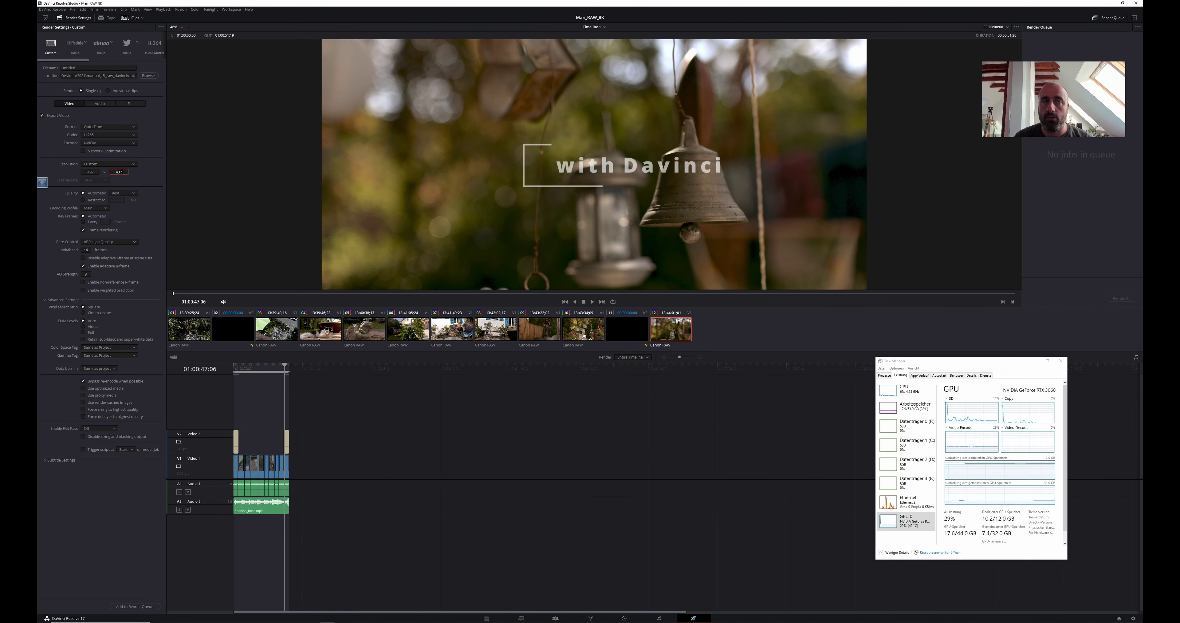
{"action": "type", "text": "0"}
{"action": "left_click", "coordinate": [154, 175]}
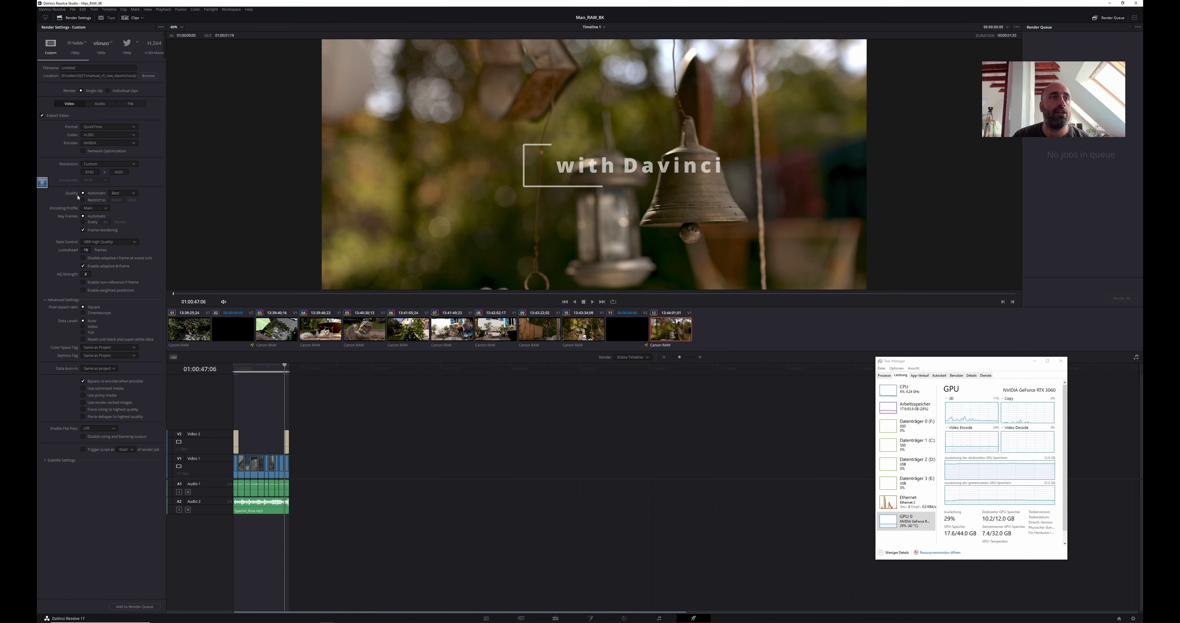
- Restrict the render quality to 250000 Kb/s
{"action": "left_click", "coordinate": [88, 200]}
{"action": "left_click", "coordinate": [114, 201]}
{"action": "double_click", "coordinate": [115, 200]}
{"action": "type", "text": "250"}
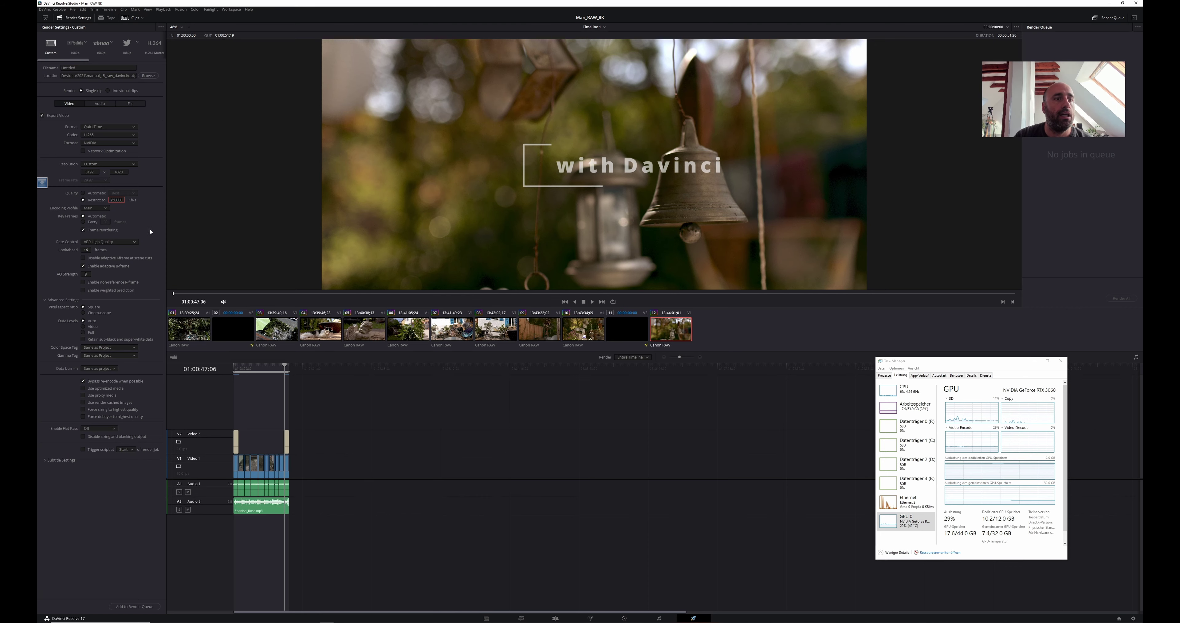
- Check the render's output folder path and set the file name to Manual_R5_proxy
{"action": "left_click", "coordinate": [64, 76]}
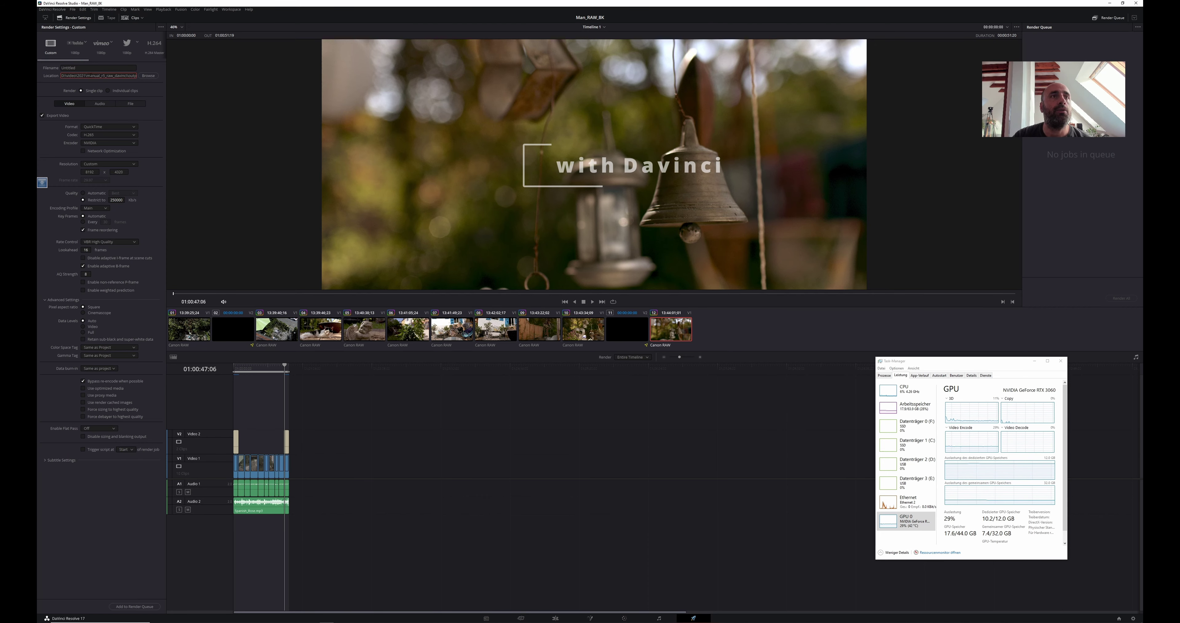
{"action": "left_click_drag", "start_coordinate": [95, 77], "coordinate": [143, 77]}
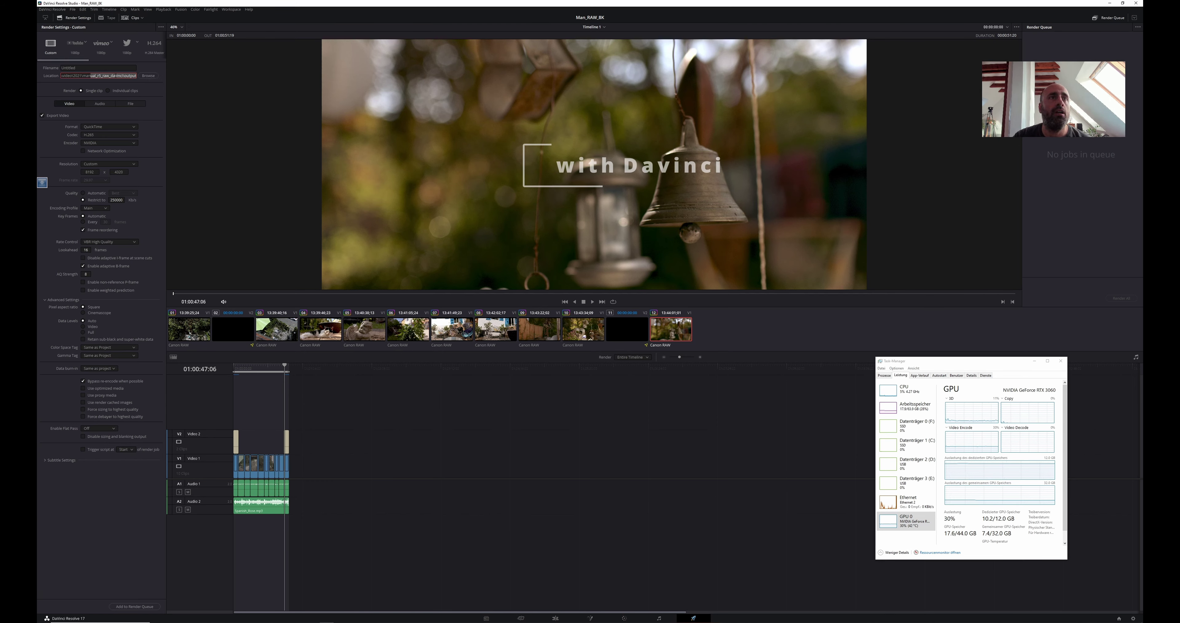
{"action": "double_click", "coordinate": [88, 69]}
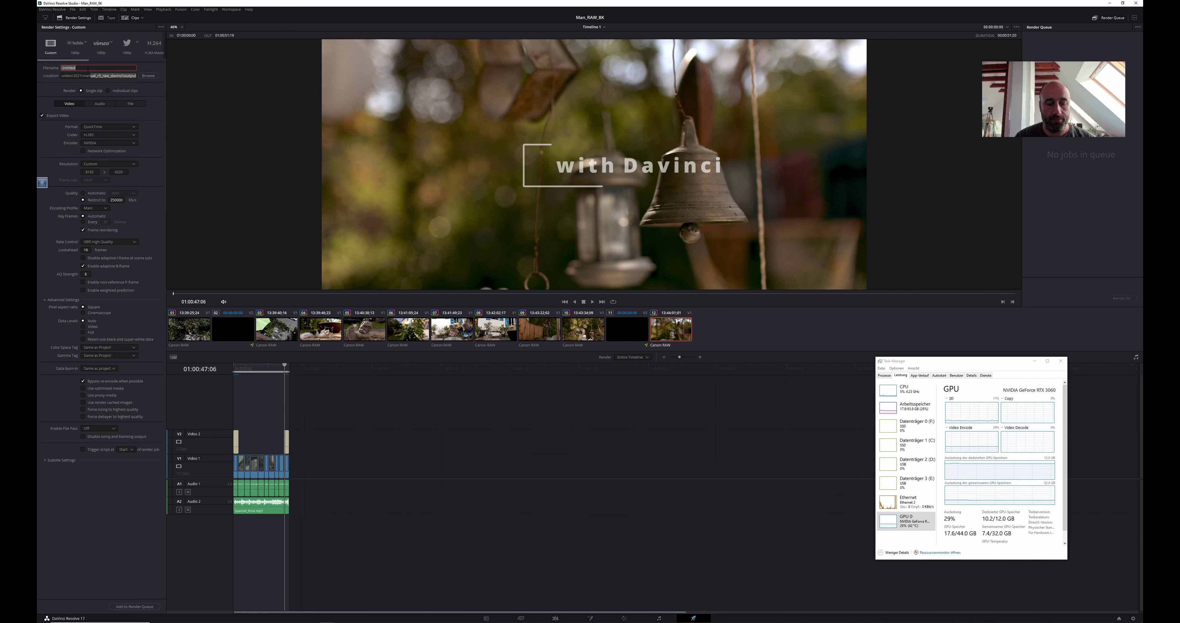
{"action": "type", "text": "Manual_R5_"}
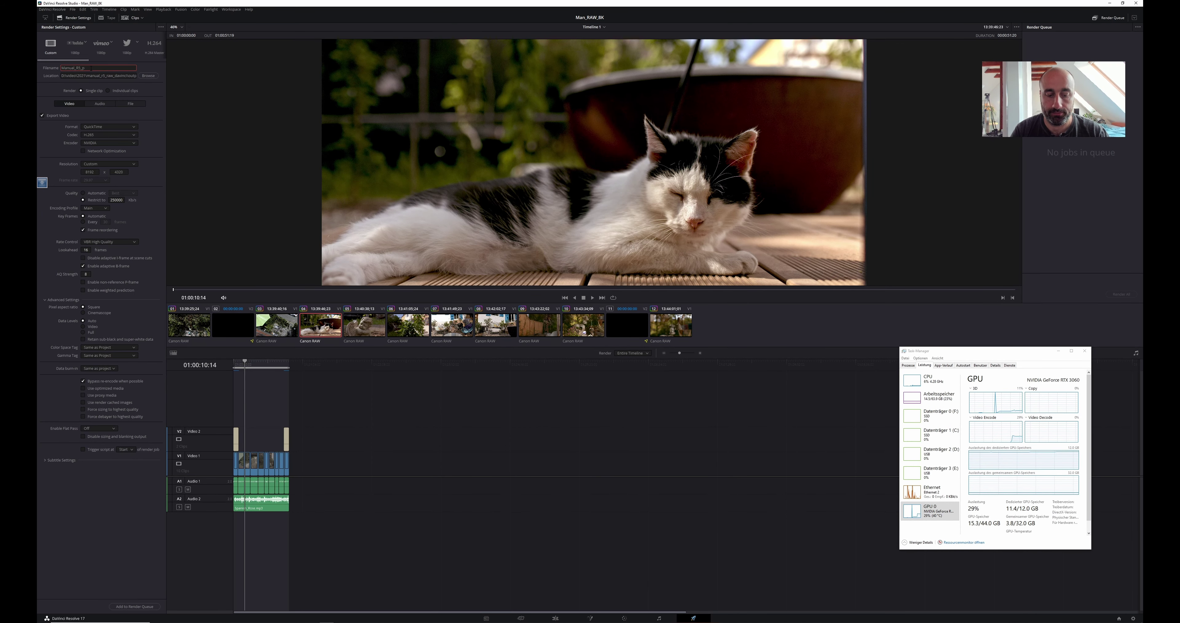
{"action": "type", "text": "roxy"}
{"action": "left_click", "coordinate": [213, 180]}
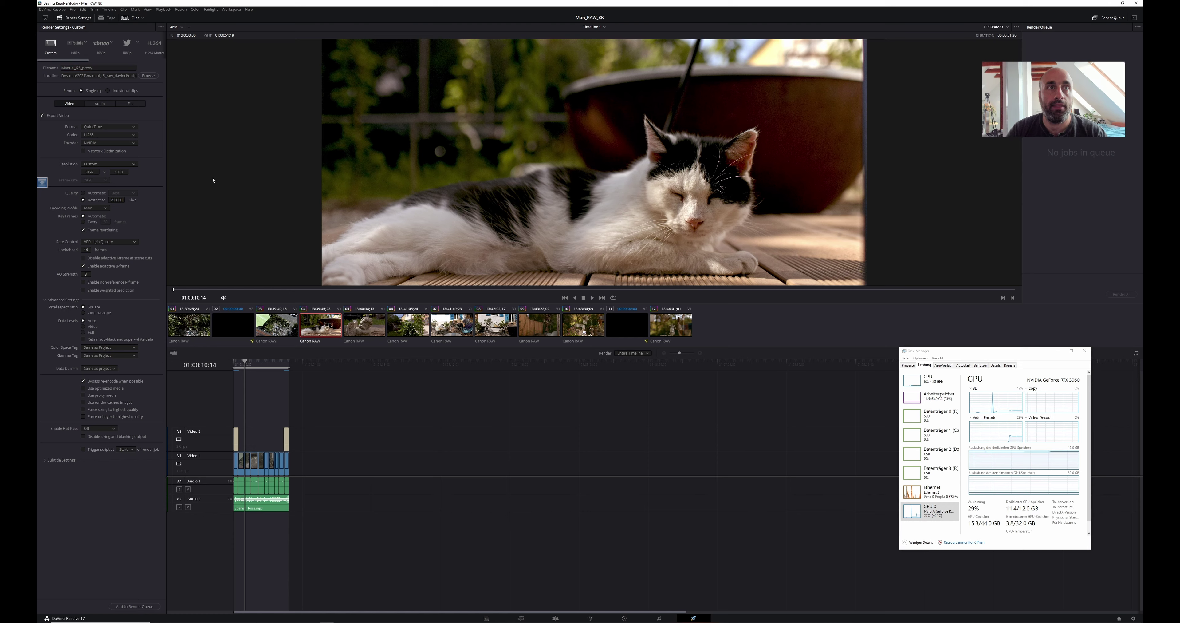
- Add the Manual_R5_proxy job to the render queue, accepting the output larger than the timeline resolution, and start rendering
{"action": "left_click", "coordinate": [135, 606]}
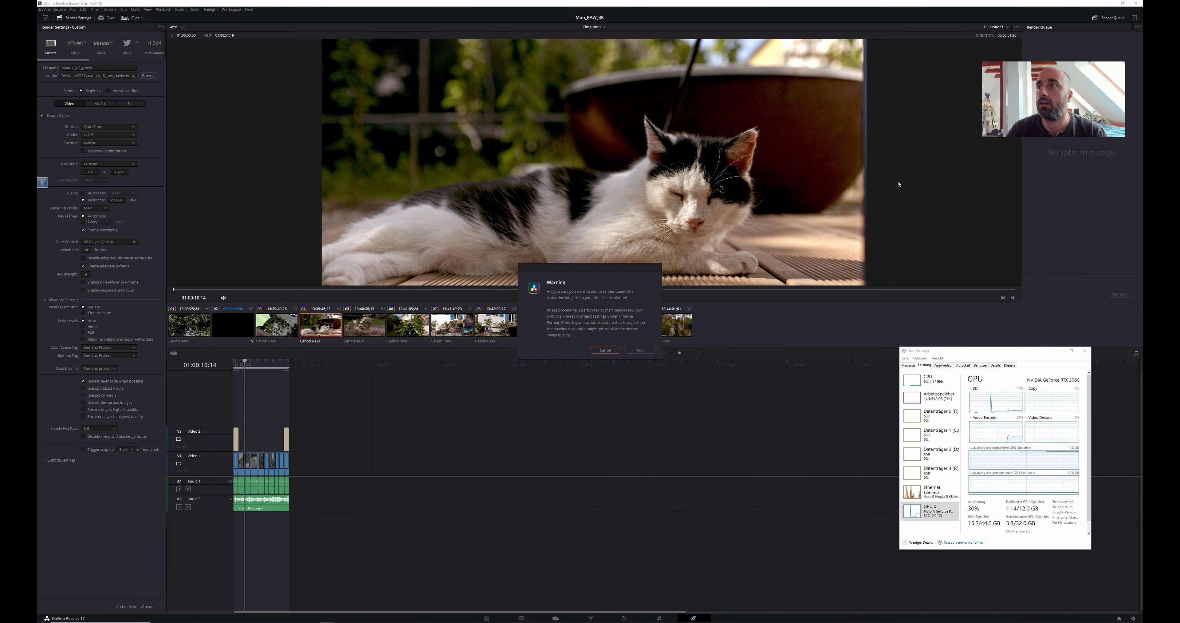
{"action": "left_click", "coordinate": [640, 349]}
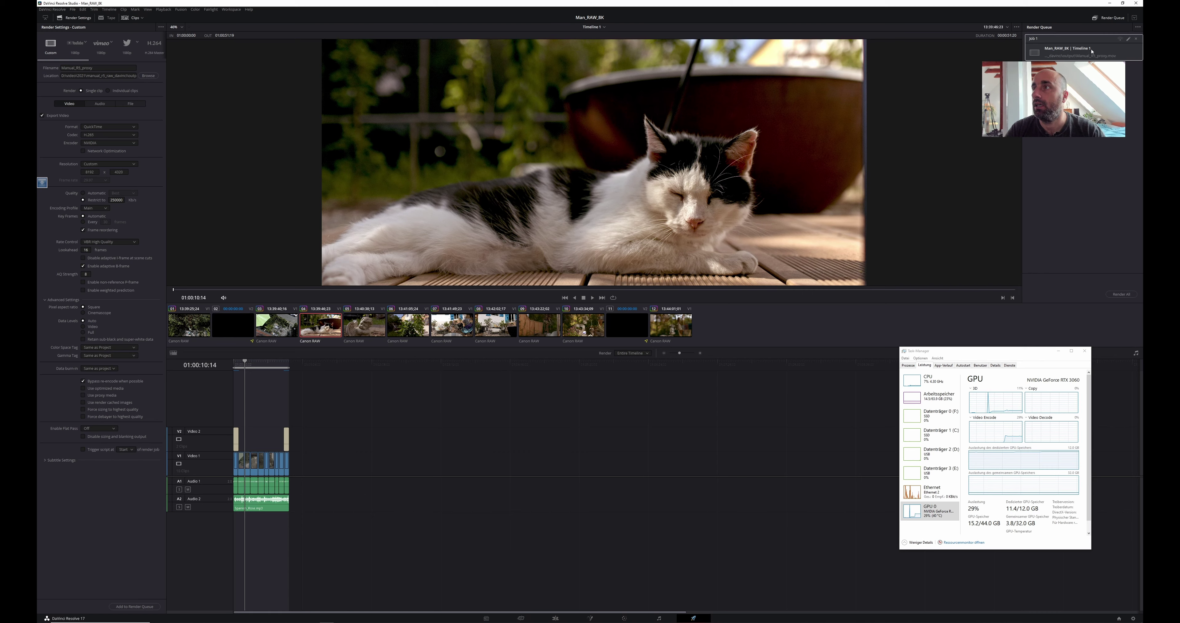
{"action": "left_click", "coordinate": [1122, 294]}
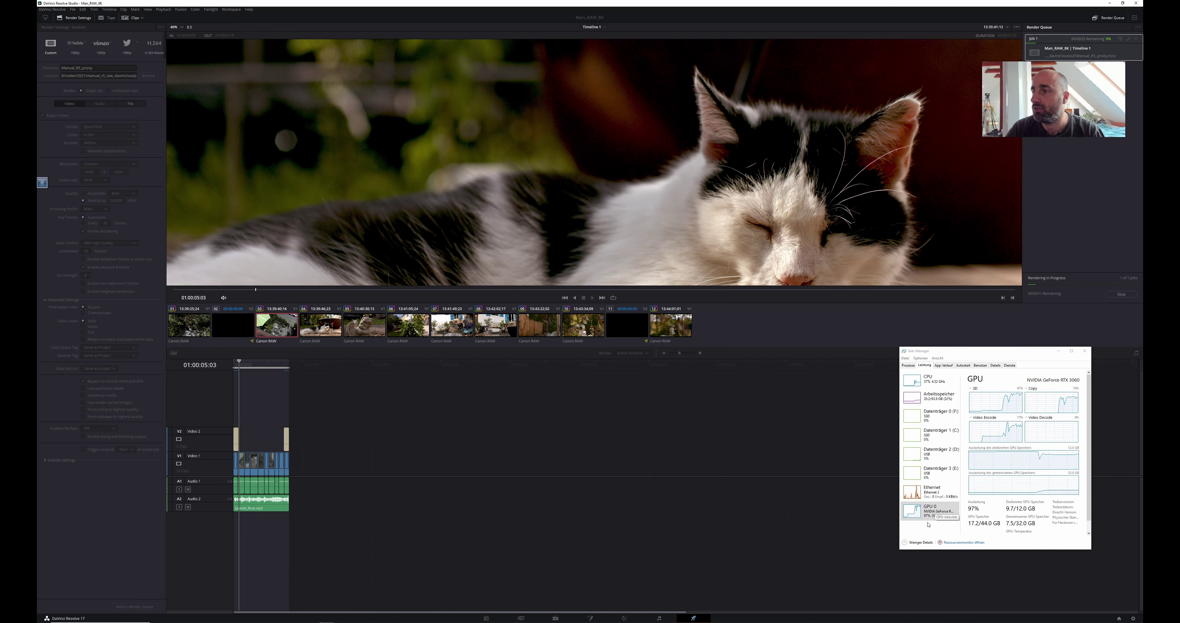
- Check the GPU load and the CPU load in Task Manager while the timeline renders
{"action": "left_click", "coordinate": [930, 514]}
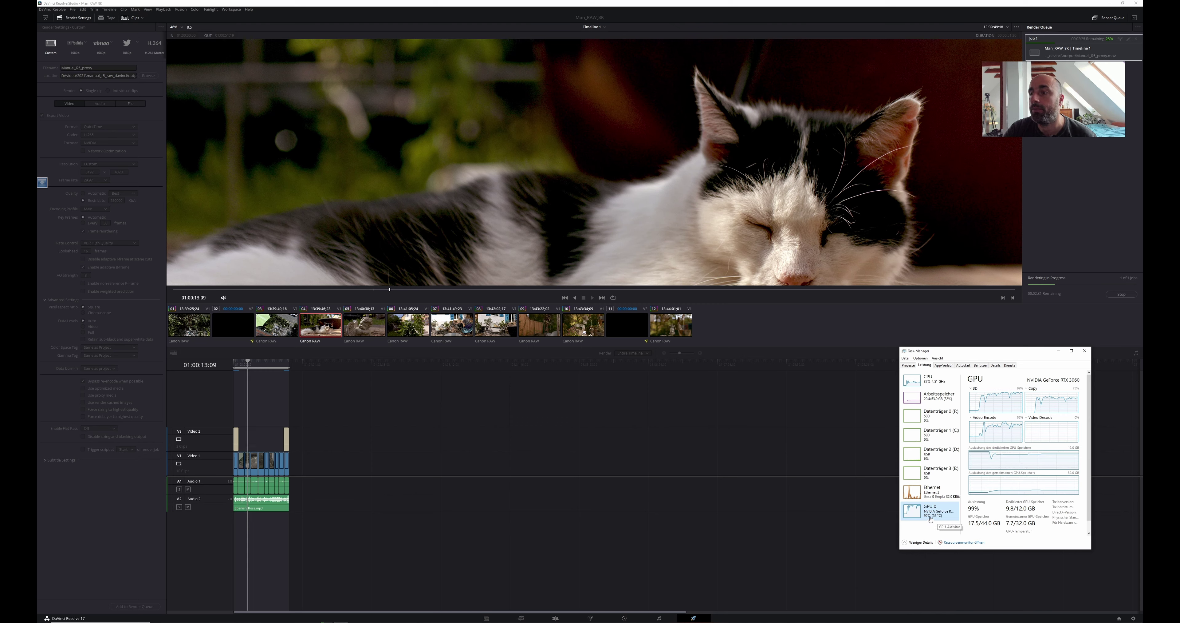
{"action": "left_click", "coordinate": [934, 384]}
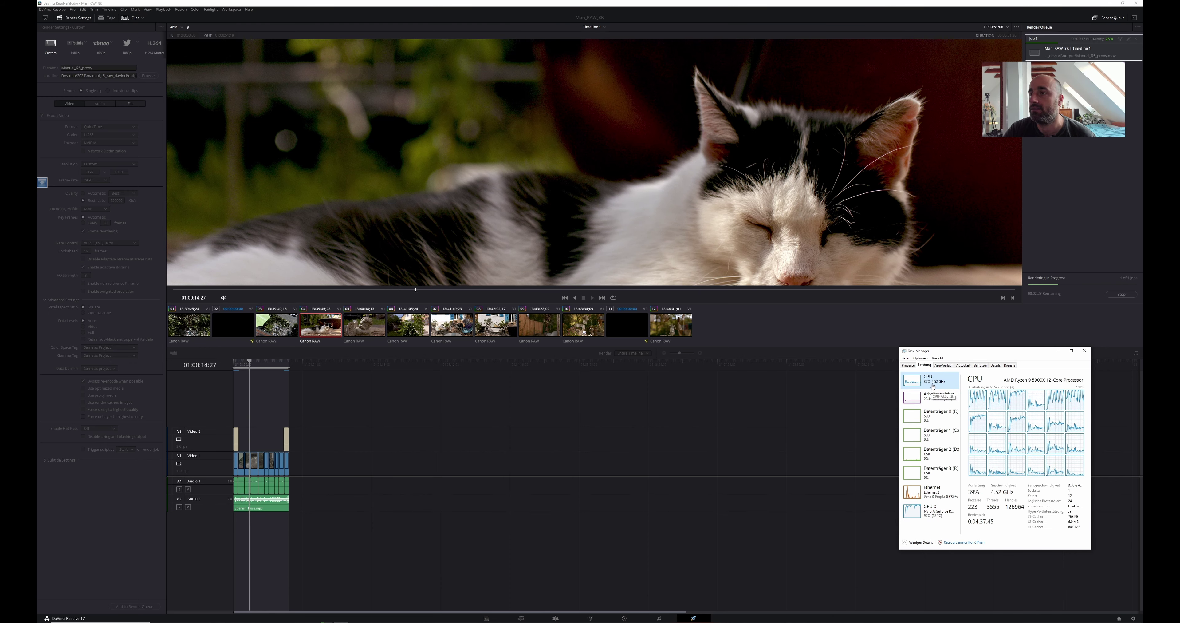
{"action": "left_click", "coordinate": [552, 390]}
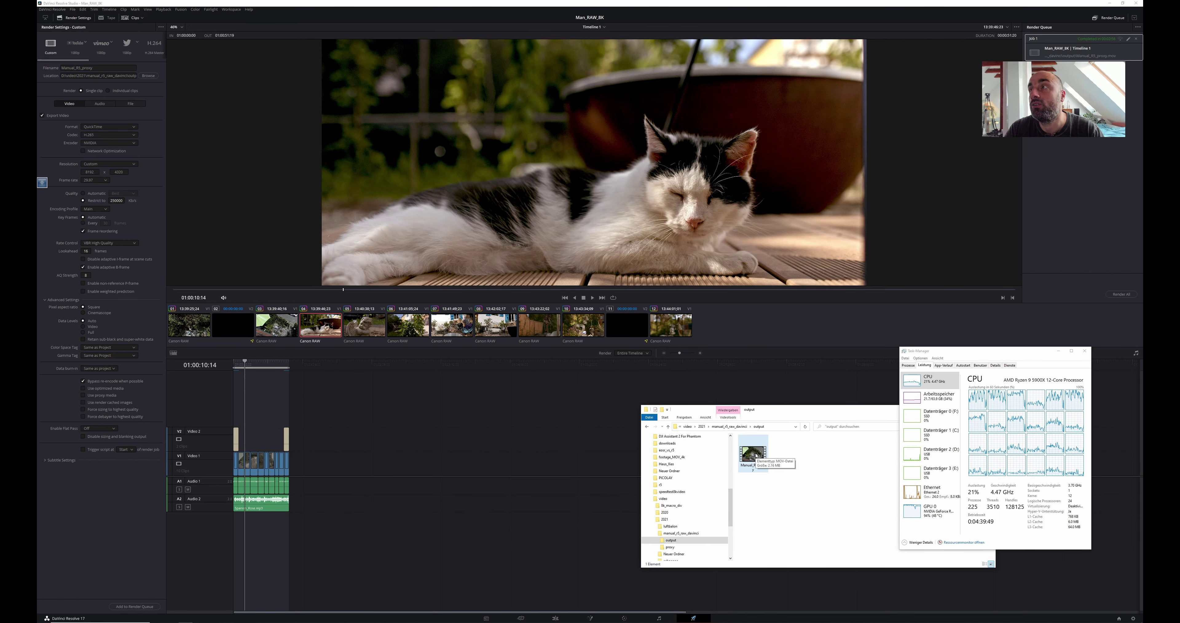
- Play the rendered Manual_R5_proxy video from the output folder, skip ahead to the hanging heart shot, and pause playback
{"action": "double_click", "coordinate": [754, 455]}
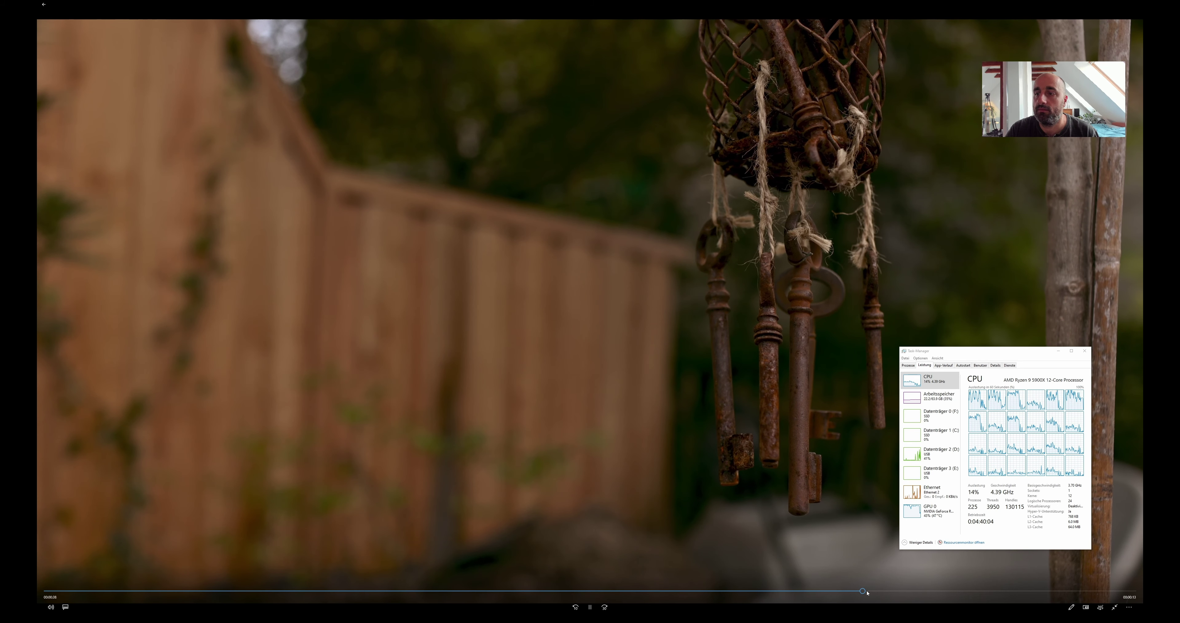
{"action": "left_click", "coordinate": [815, 591]}
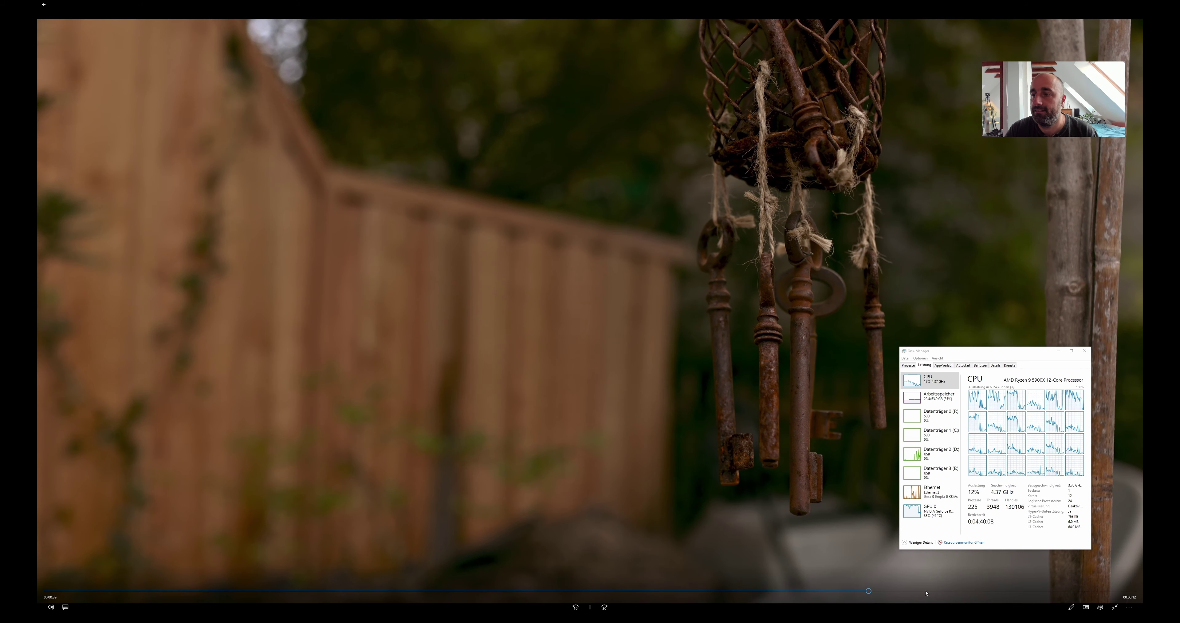
{"action": "left_click", "coordinate": [938, 591]}
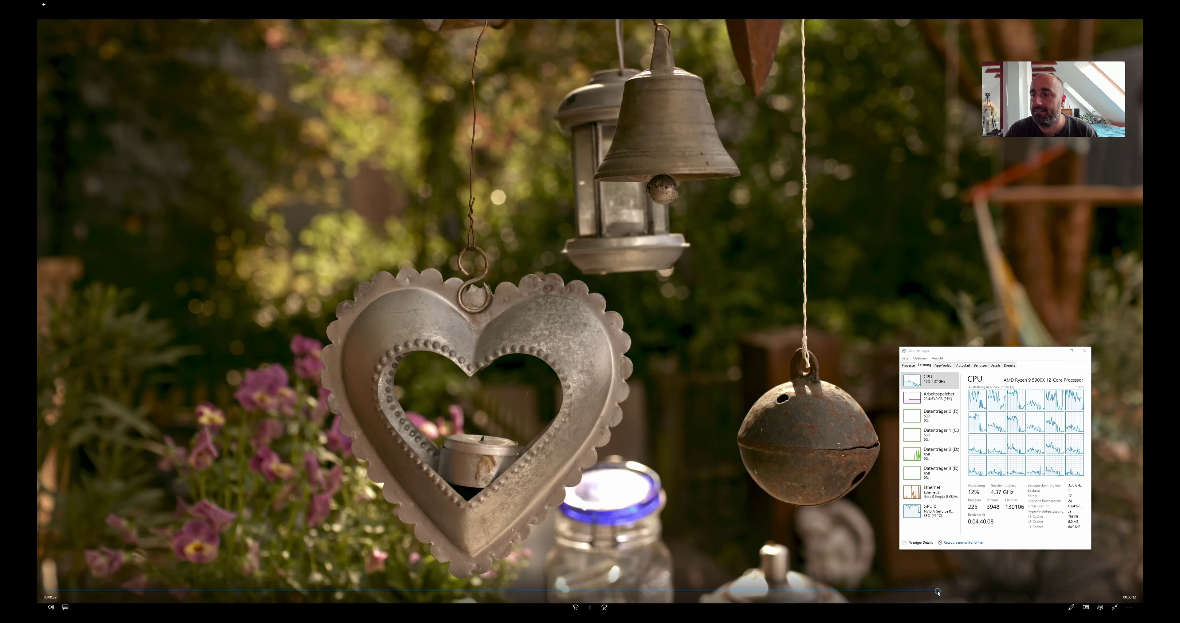
{"action": "left_click", "coordinate": [588, 607]}
- Step back through the paused video to examine the garden bench shot and the terrace shot with the chairs
{"action": "left_click", "coordinate": [819, 591]}
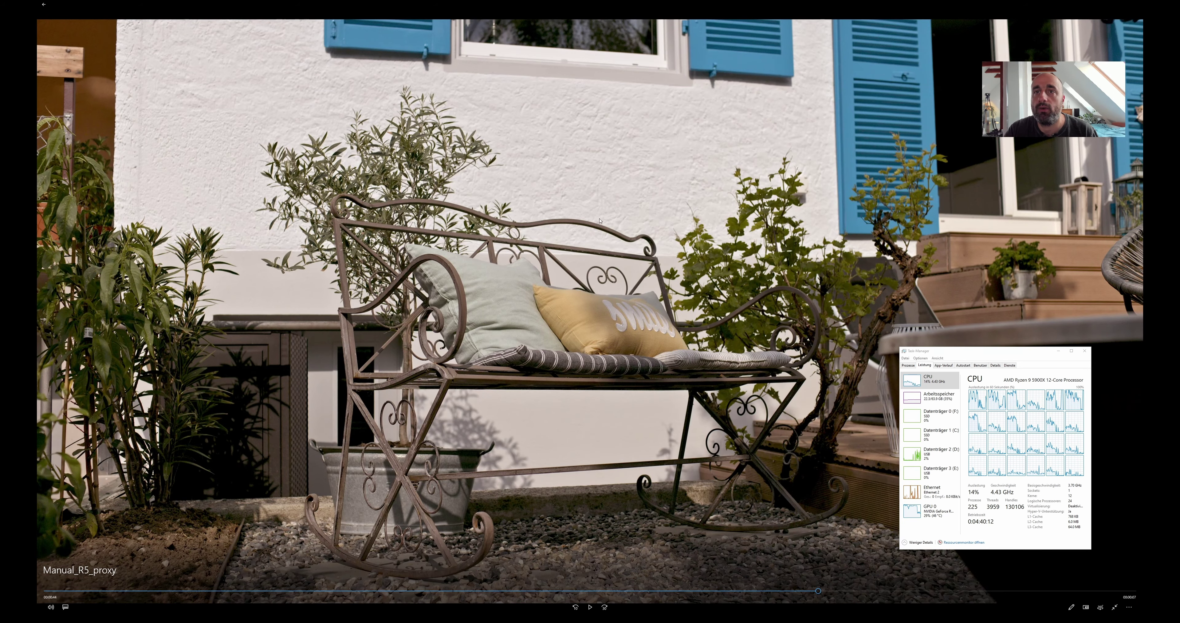
{"action": "left_click", "coordinate": [705, 591]}
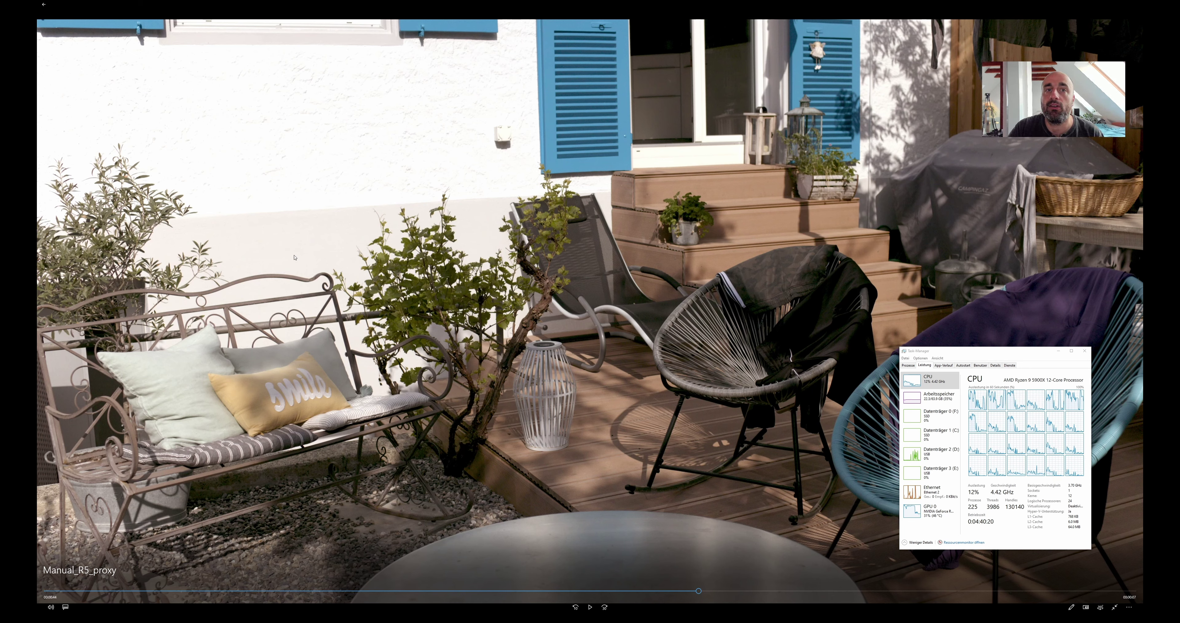
{"action": "left_click", "coordinate": [673, 589]}
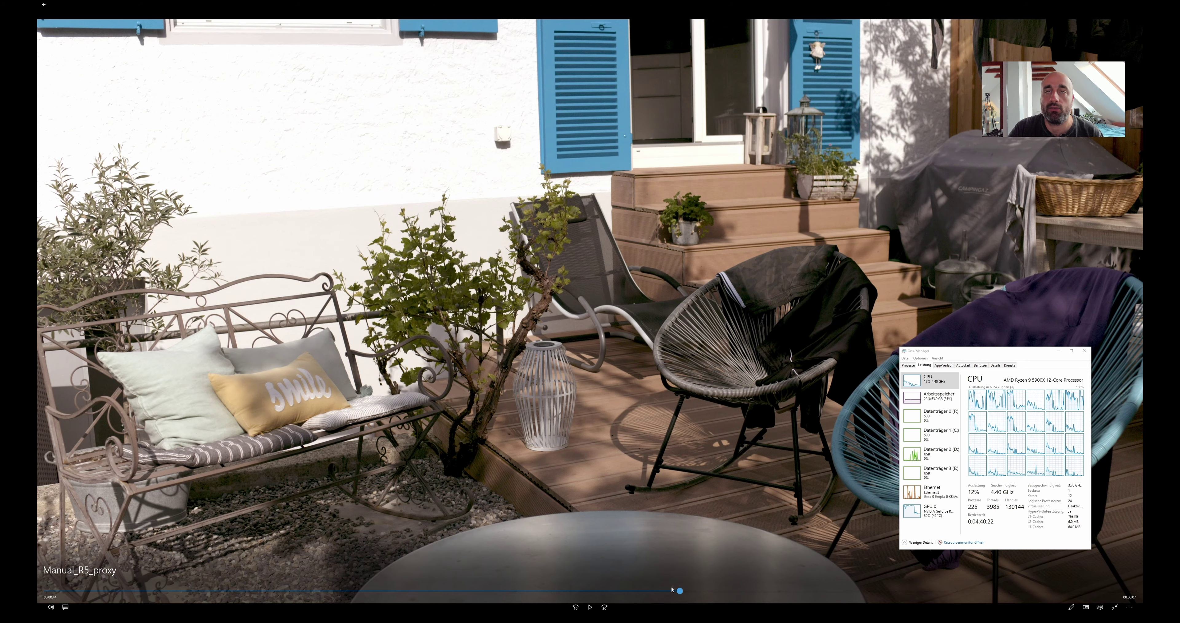
{"action": "left_click_drag", "start_coordinate": [672, 589], "coordinate": [654, 591]}
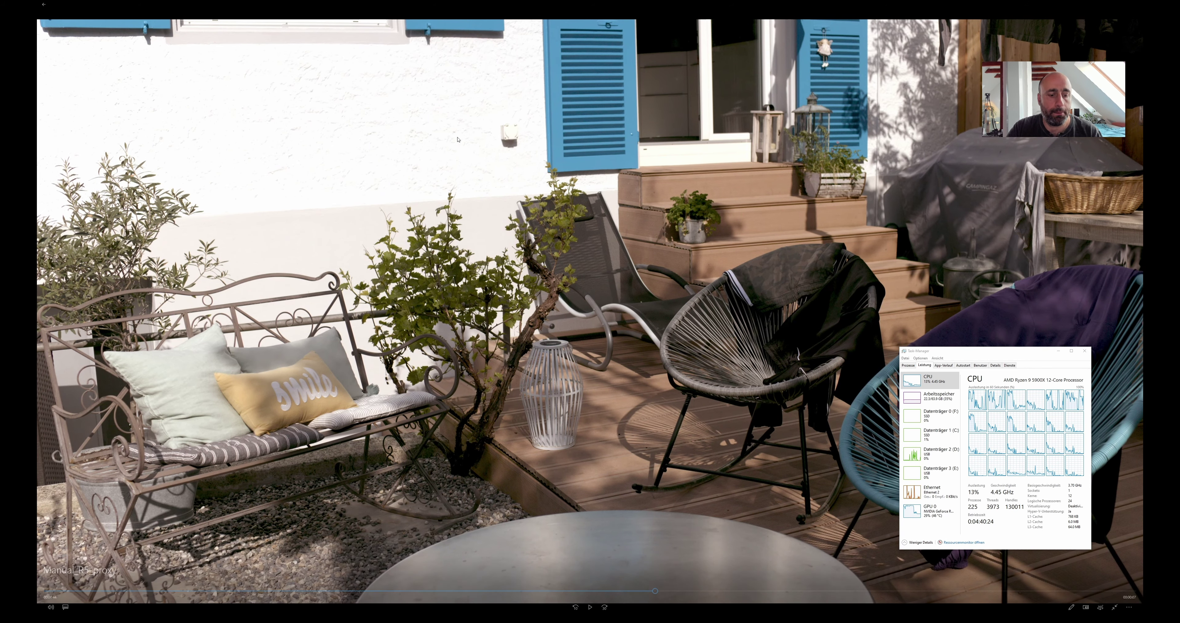
- Leave full-screen playback and move the video player window higher on the screen
{"action": "key", "text": "Escape"}
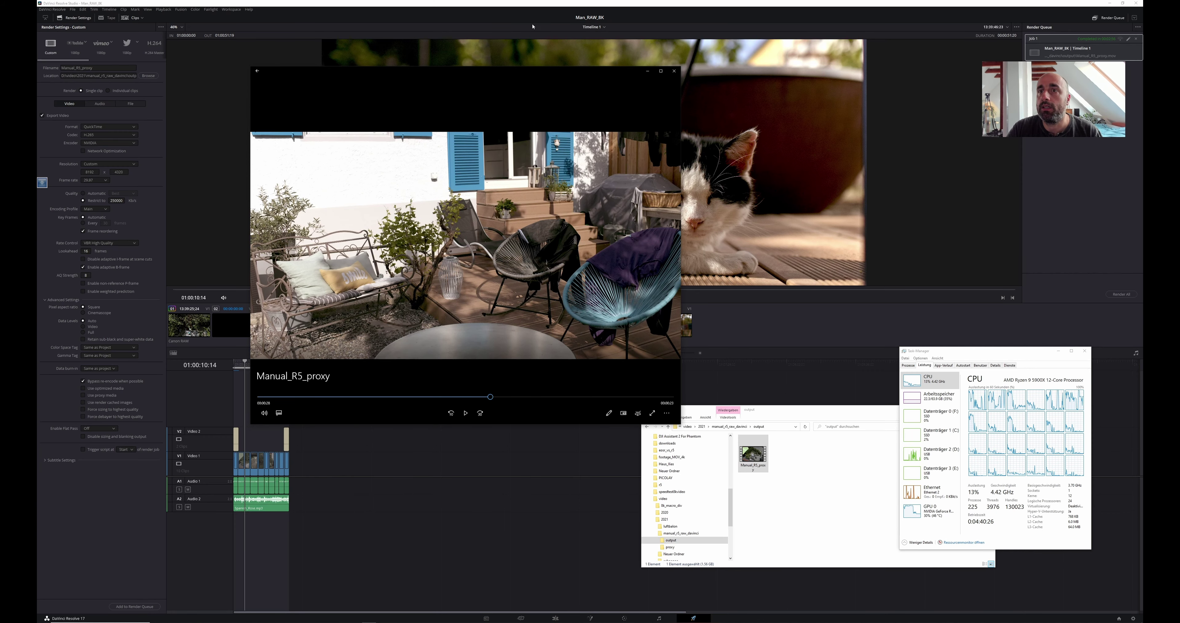
{"action": "mouse_move", "coordinate": [514, 75]}
{"action": "left_mouse_down"}
{"action": "mouse_move", "coordinate": [555, 75]}
{"action": "mouse_move", "coordinate": [509, 80]}
{"action": "left_mouse_up"}
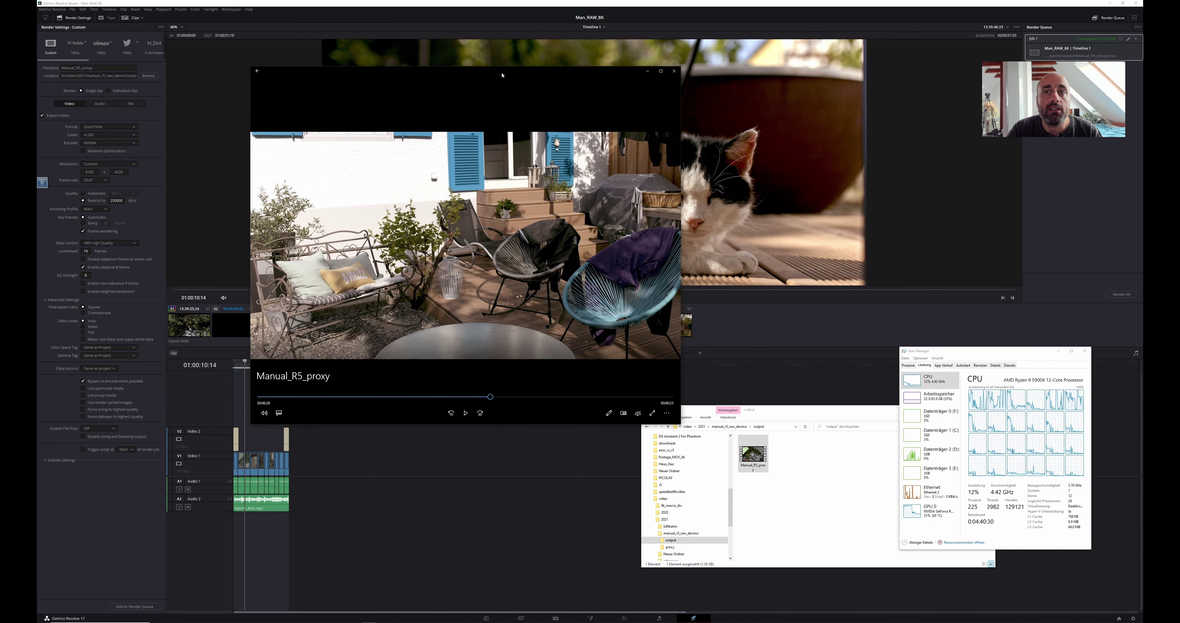
{"action": "left_click_drag", "start_coordinate": [509, 77], "coordinate": [504, 38]}
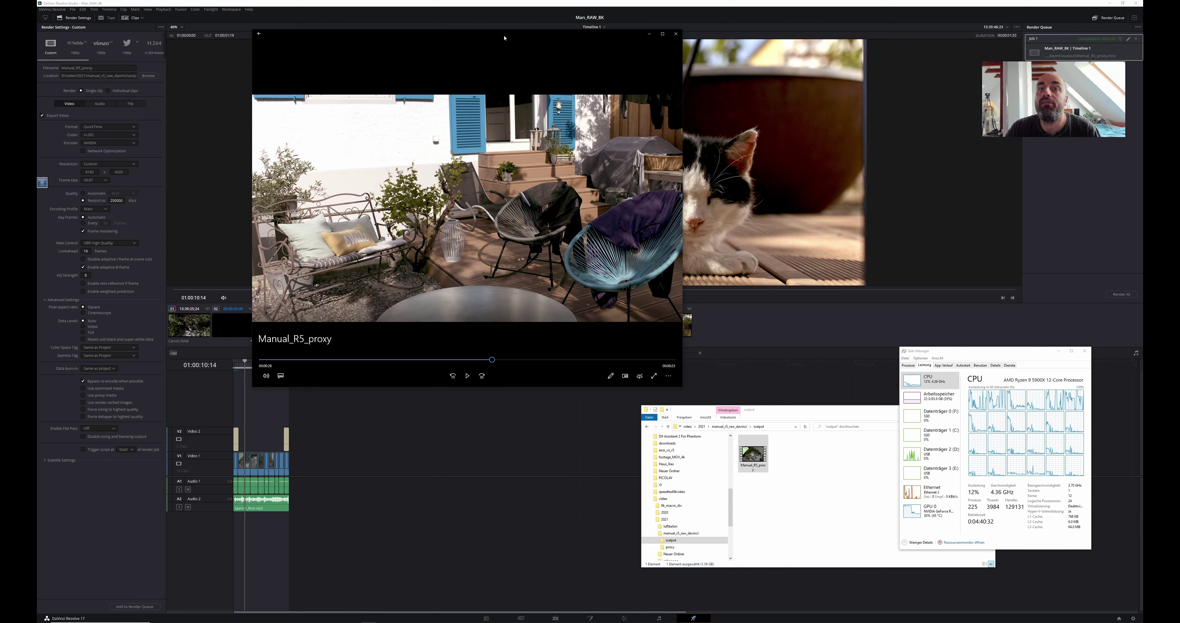